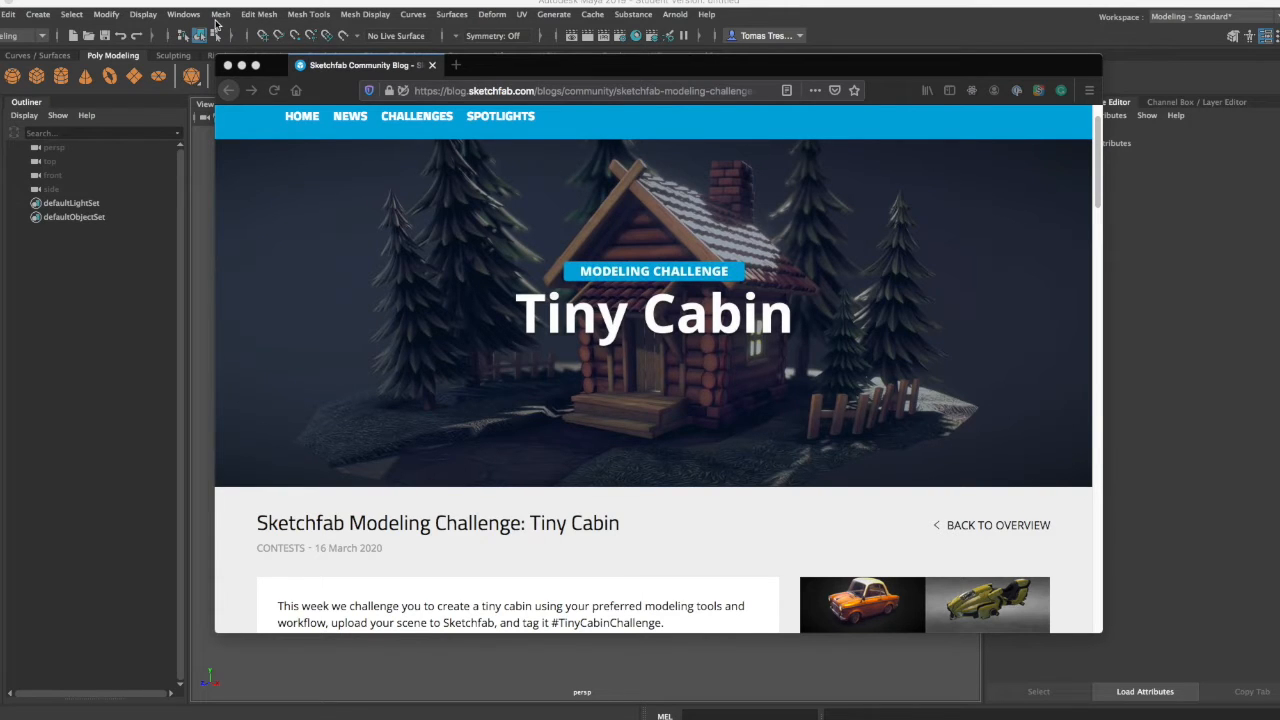
Step: In Maya, set up a project named S02 - Cabin in the Tutorial Videos location with the default folders and accept it
{"action": "left_click", "coordinate": [310, 6]}
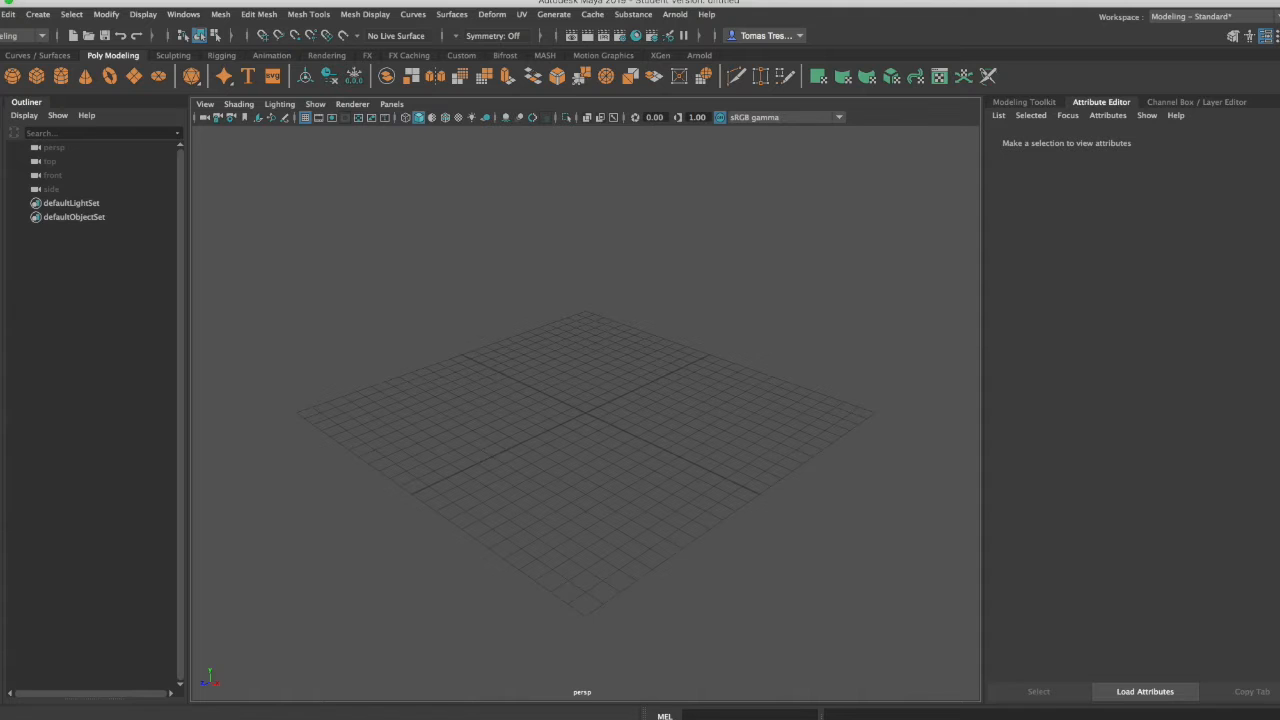
{"action": "left_click", "coordinate": [2, 14]}
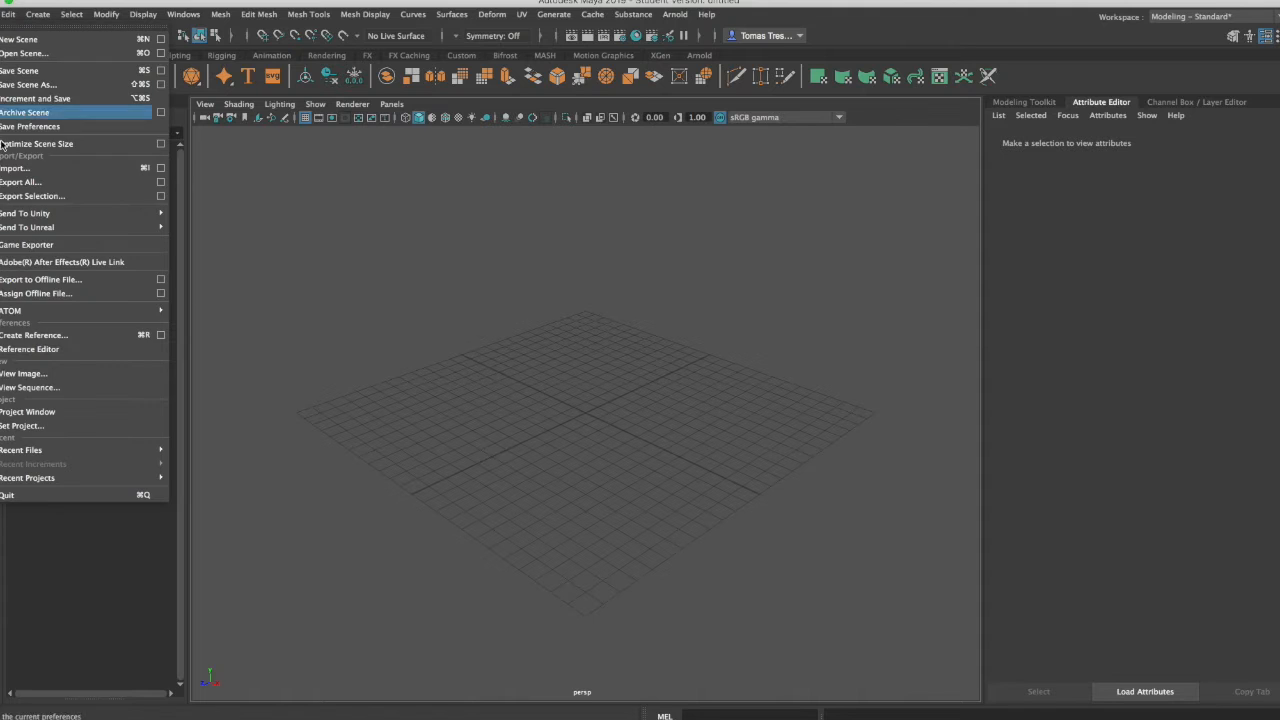
{"action": "left_click", "coordinate": [100, 412]}
{"action": "left_click", "coordinate": [570, 268]}
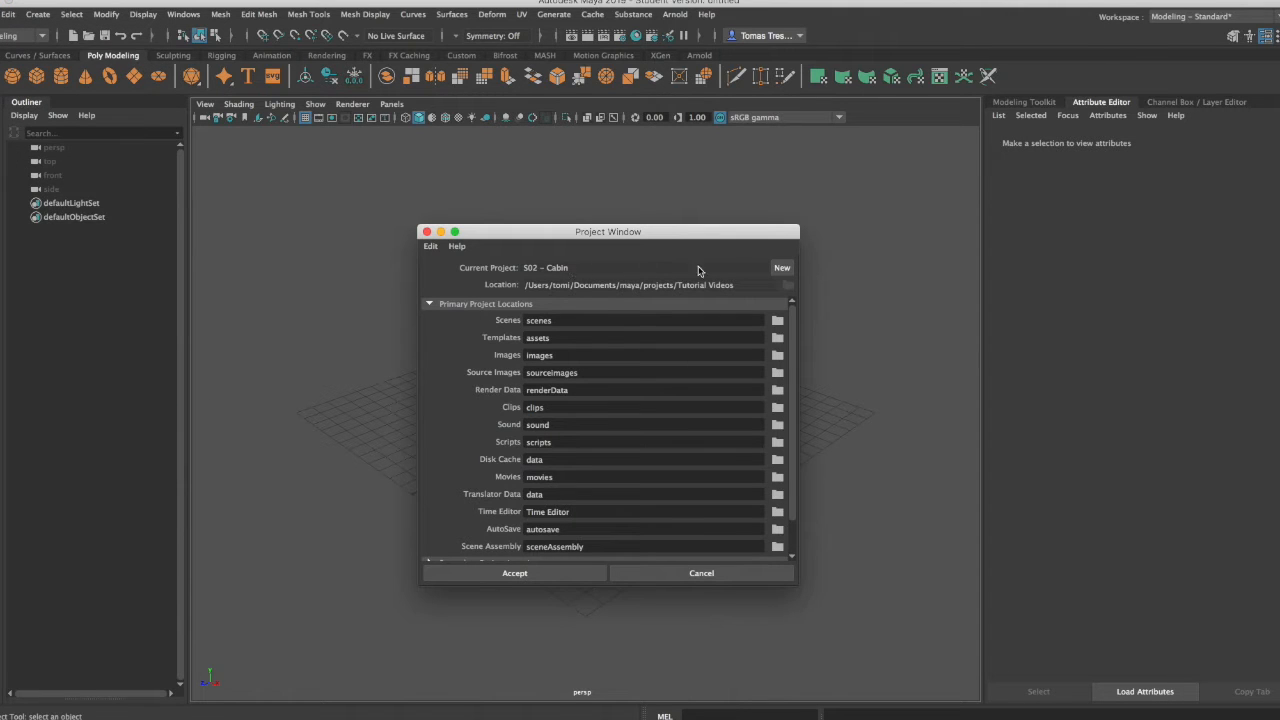
{"action": "left_click", "coordinate": [782, 268]}
{"action": "left_click", "coordinate": [520, 575]}
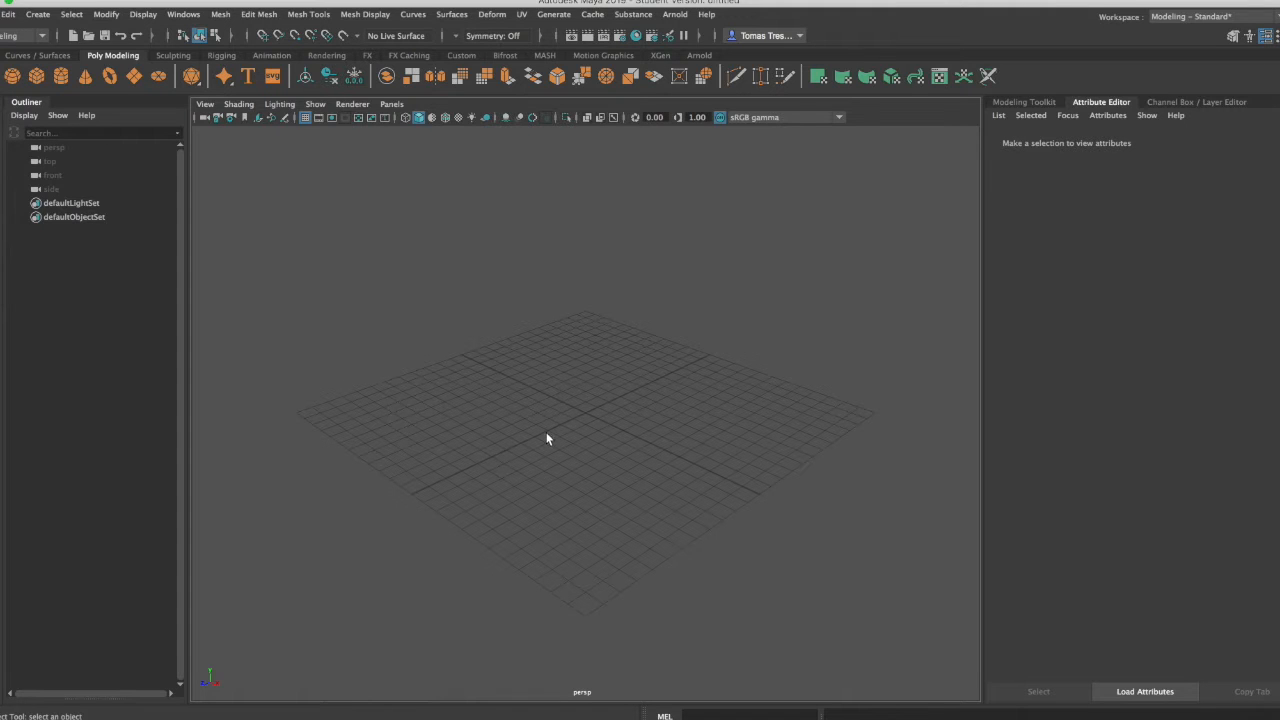
Step: Save the scene as tinycabin in Maya Binary format in the project's scenes folder
{"action": "left_click", "coordinate": [3, 14]}
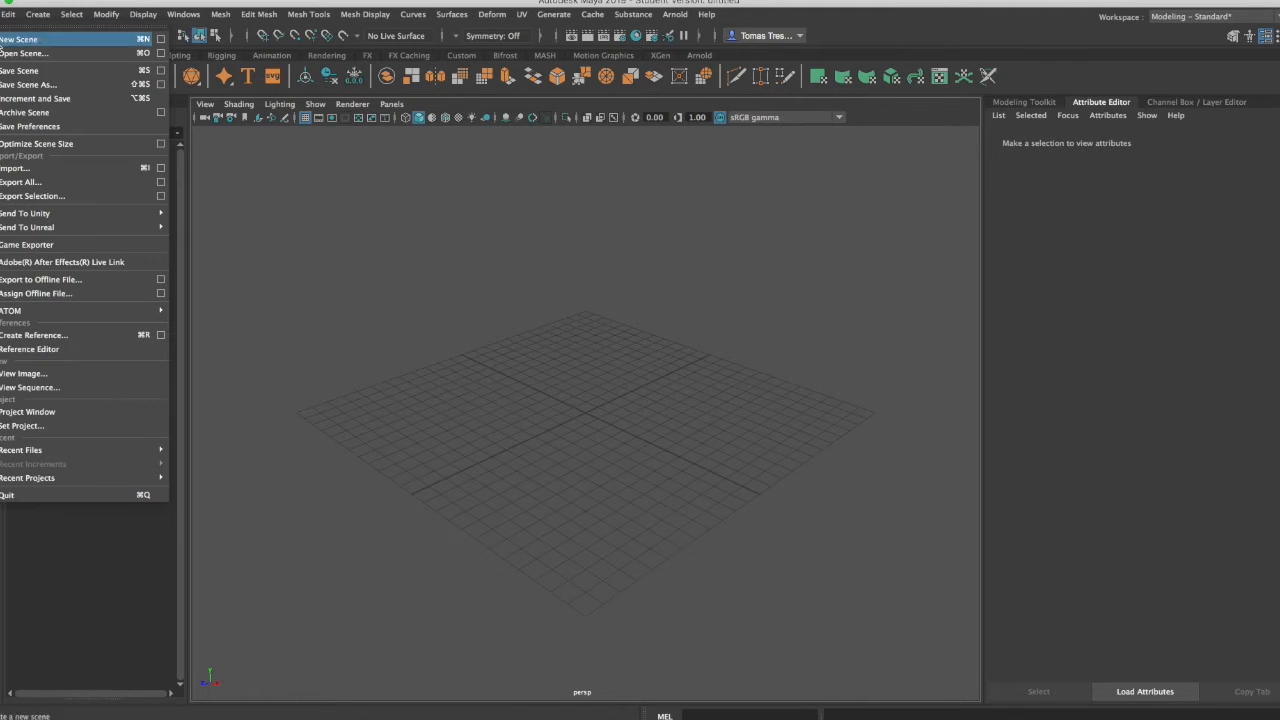
{"action": "left_click", "coordinate": [33, 72]}
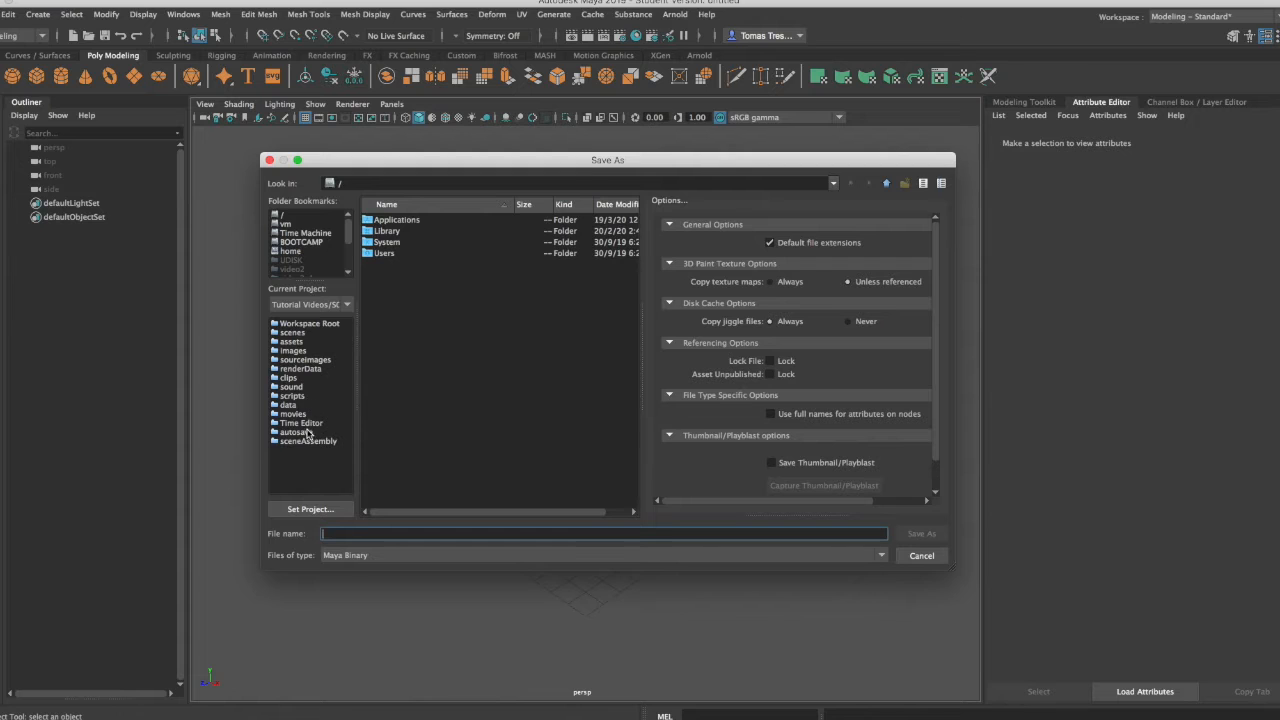
{"action": "left_click", "coordinate": [296, 334]}
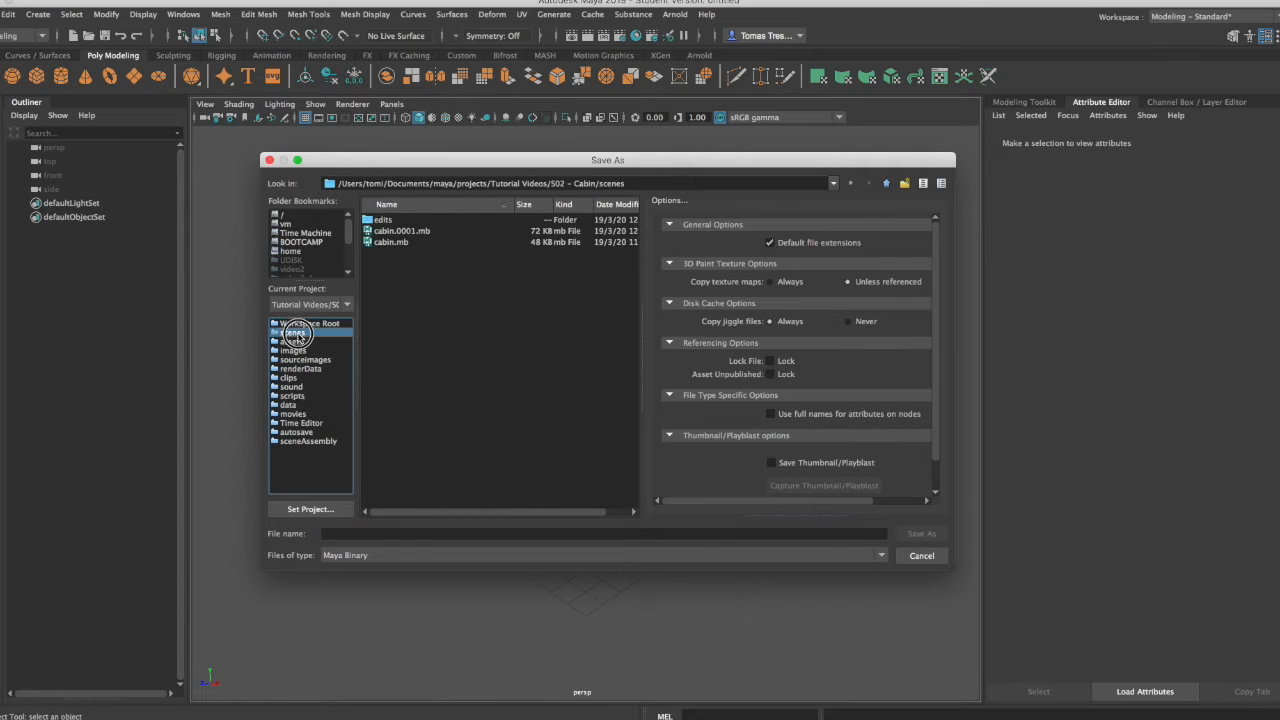
{"action": "left_click", "coordinate": [348, 534]}
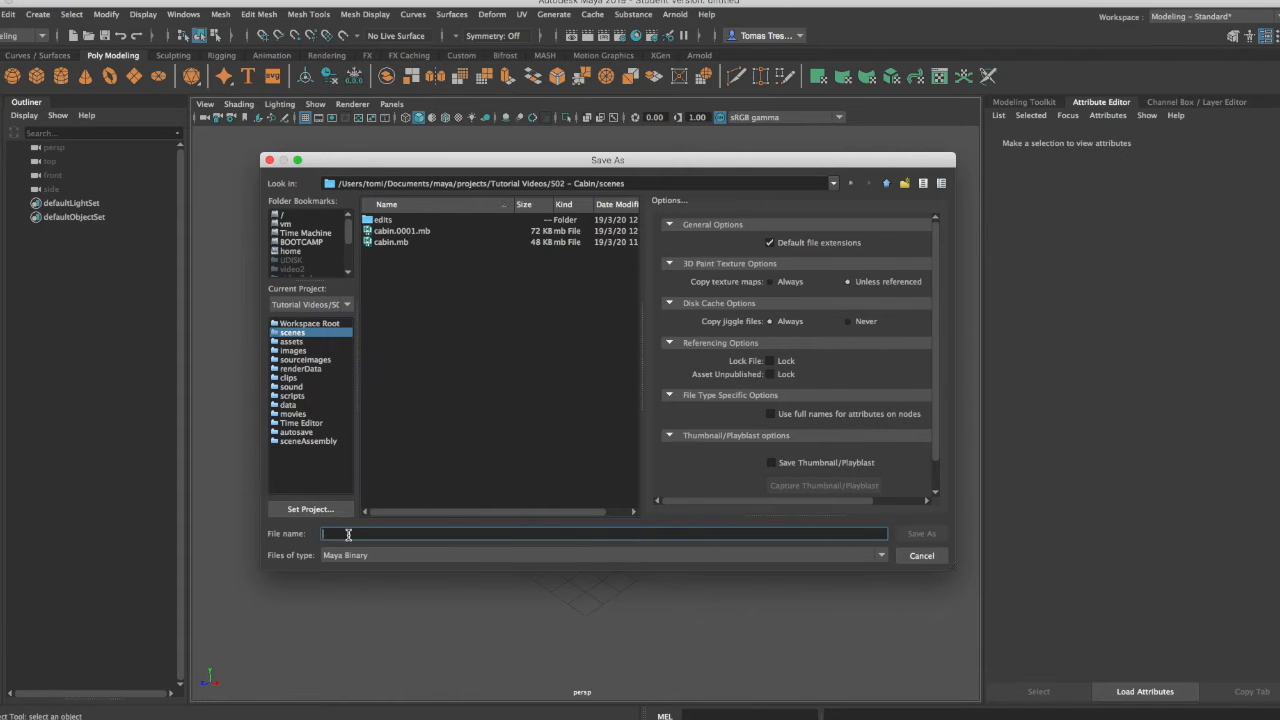
{"action": "type", "text": "tinycabin"}
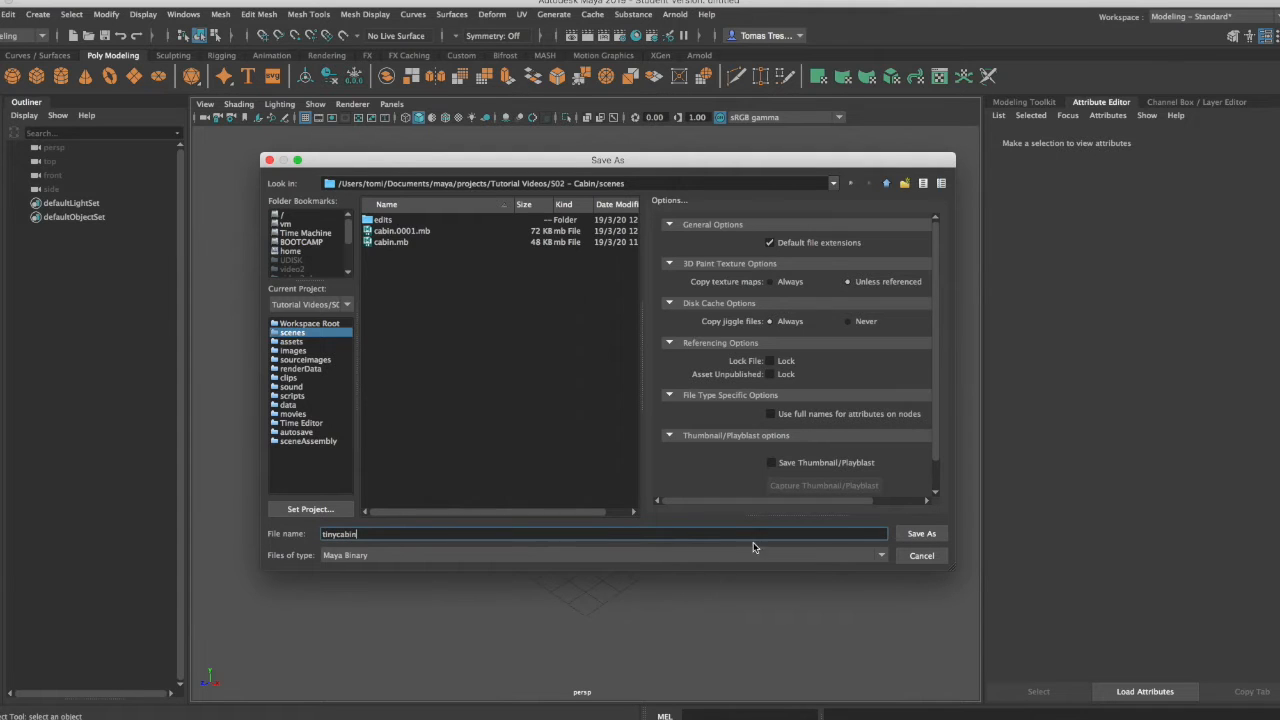
{"action": "left_click", "coordinate": [918, 532]}
{"action": "left_click", "coordinate": [608, 388]}
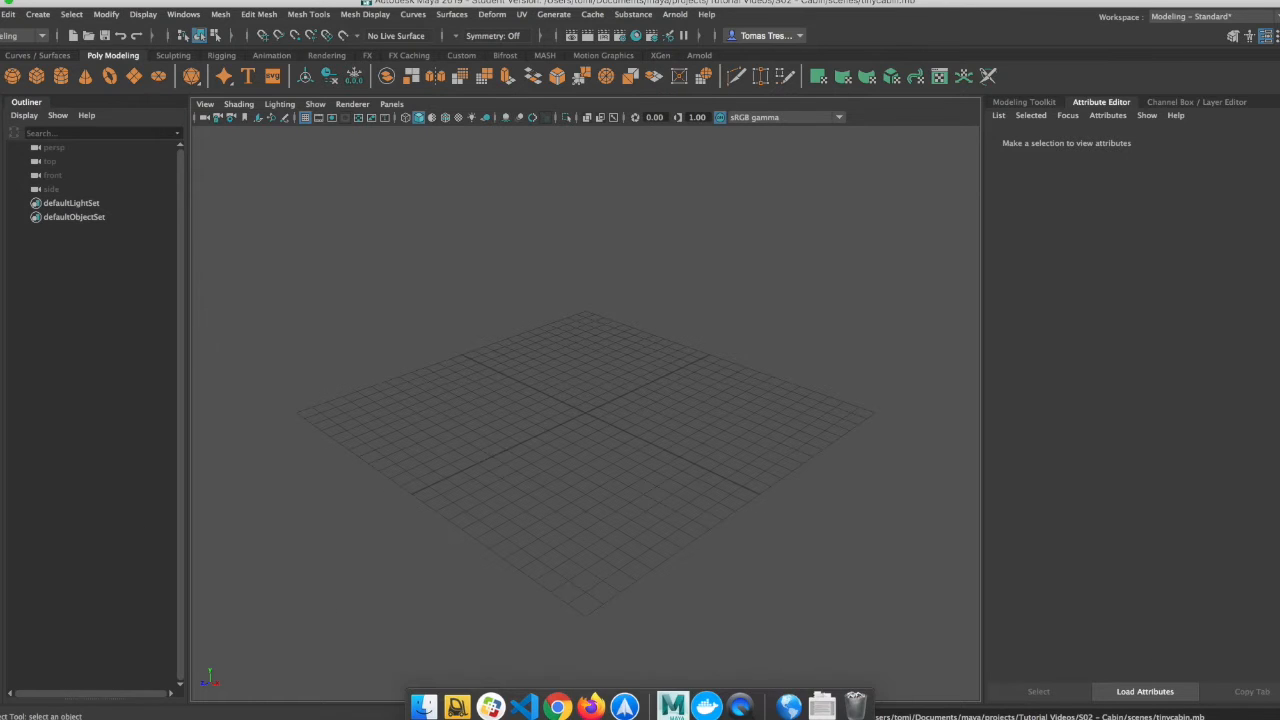
Step: Check the Tiny Cabin page in the browser, and draw a polygon cylinder of about 3.87 radius and 8.95 height in Maya's top view
{"action": "left_click", "coordinate": [591, 707]}
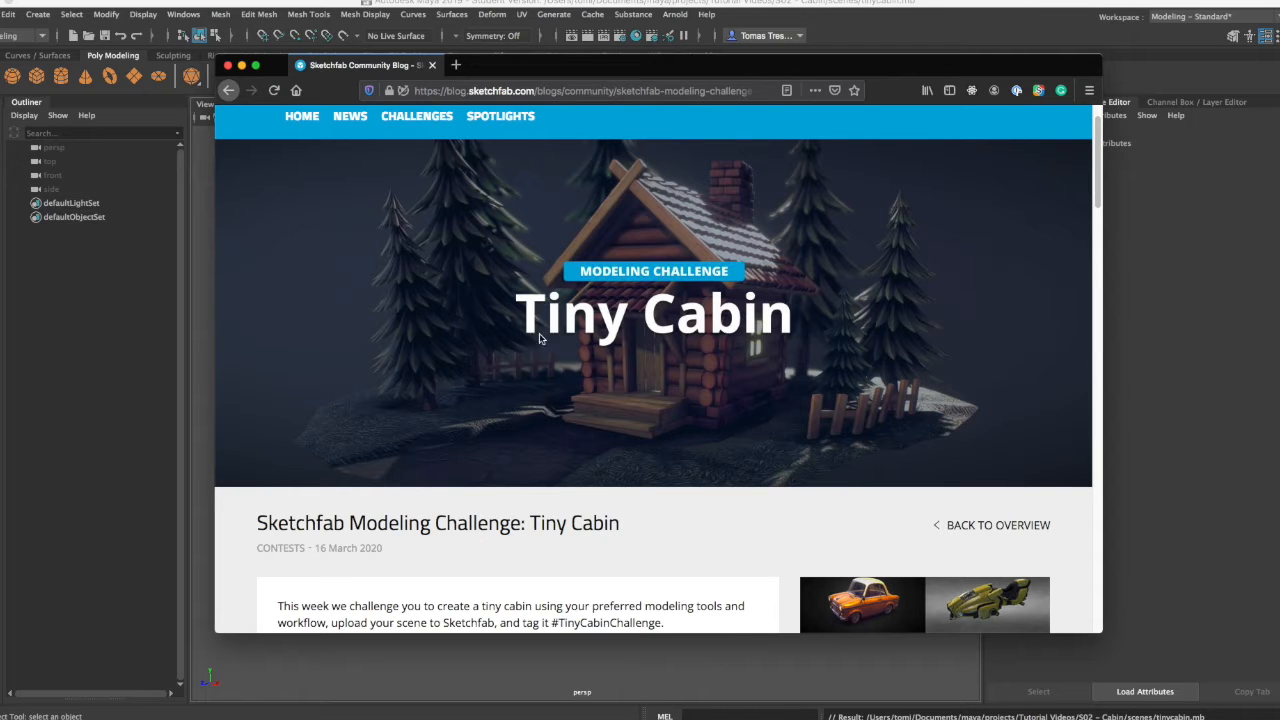
{"action": "left_click", "coordinate": [710, 4]}
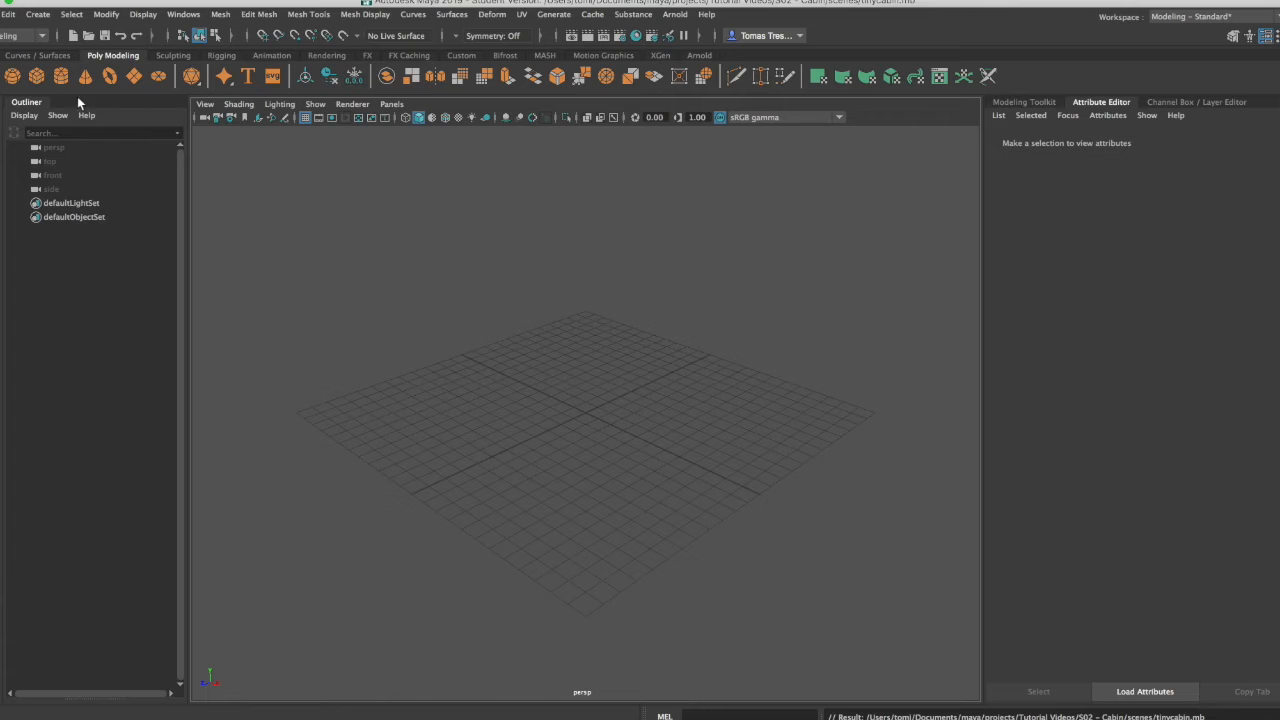
{"action": "left_click", "coordinate": [59, 78]}
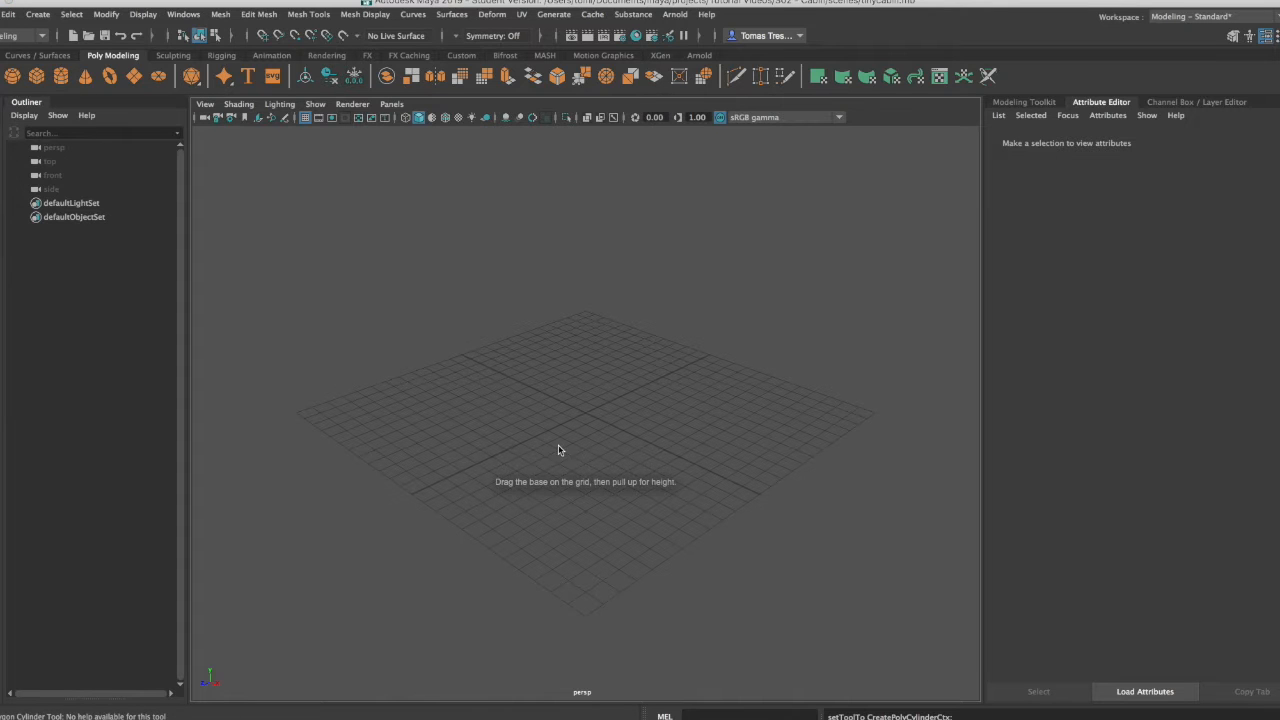
{"action": "key", "text": "space"}
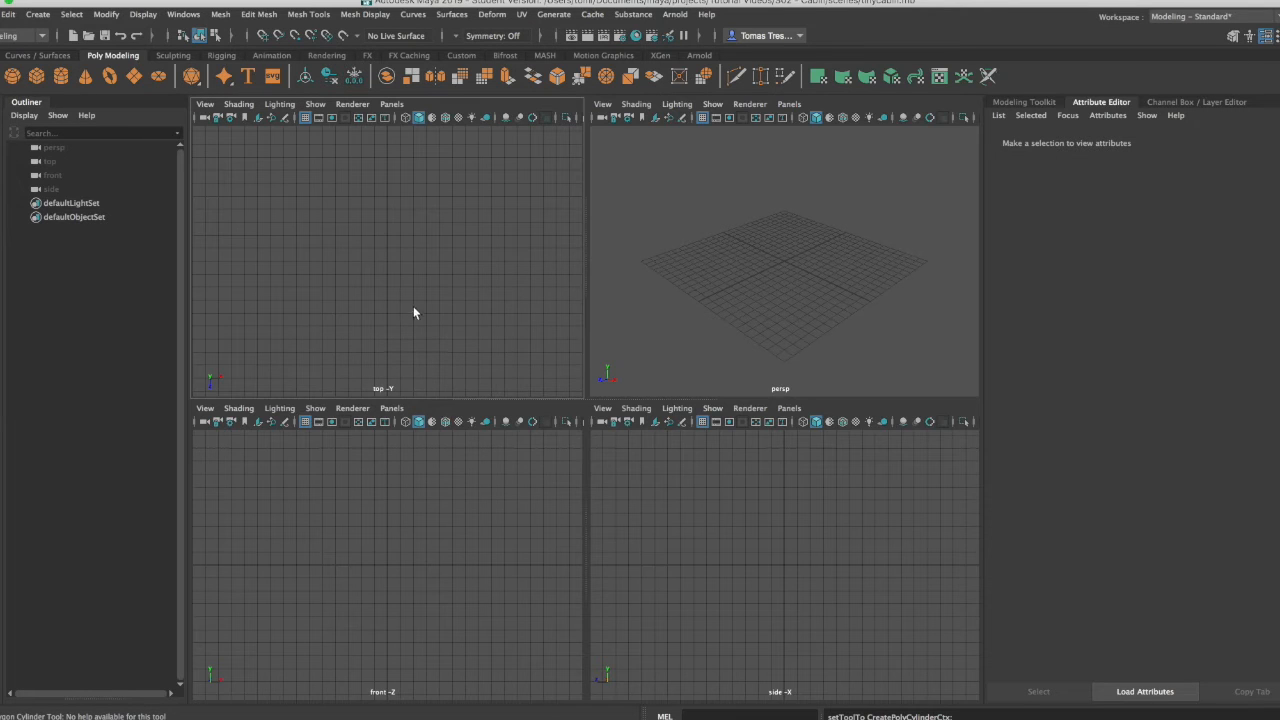
{"action": "left_click_drag", "start_coordinate": [385, 272], "coordinate": [430, 200]}
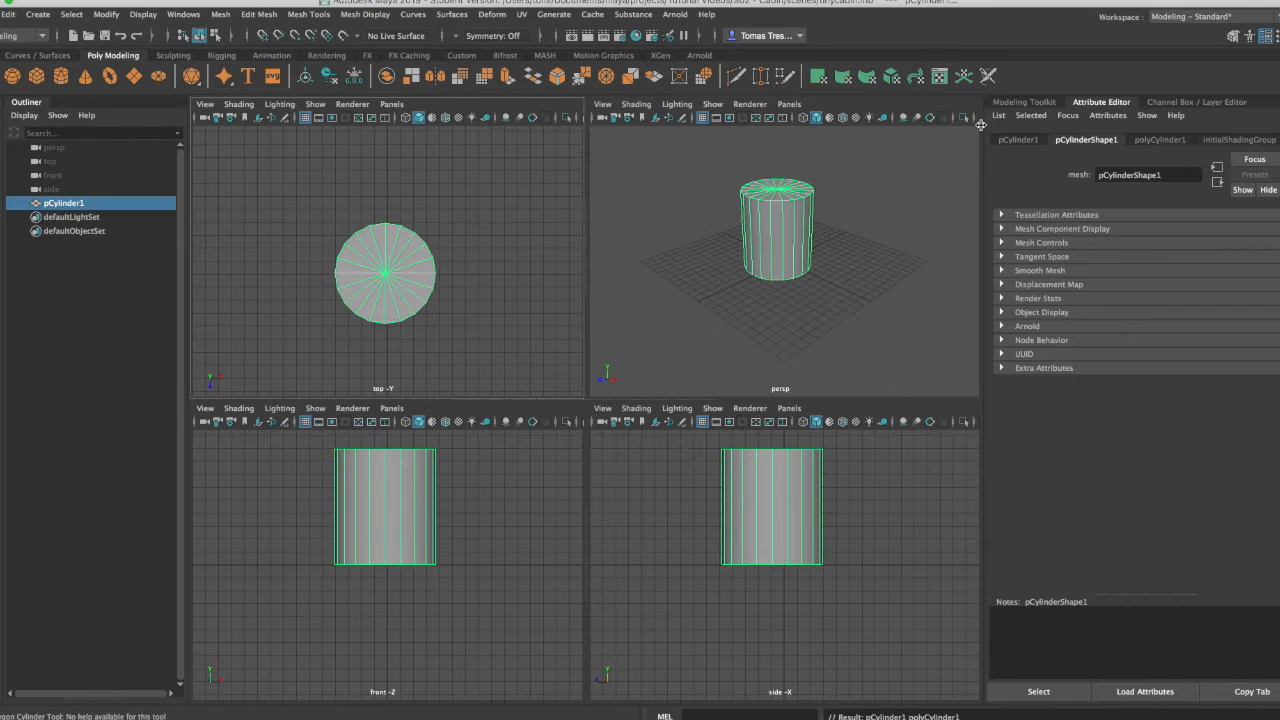
Step: Set the cylinder's X, Y and Z translation to 0 to centre it at the origin
{"action": "left_click", "coordinate": [1020, 140]}
{"action": "left_click", "coordinate": [1128, 236]}
{"action": "type", "text": "0"}
{"action": "key", "text": "Tab"}
{"action": "type", "text": "0"}
{"action": "key", "text": "Tab"}
{"action": "type", "text": "0"}
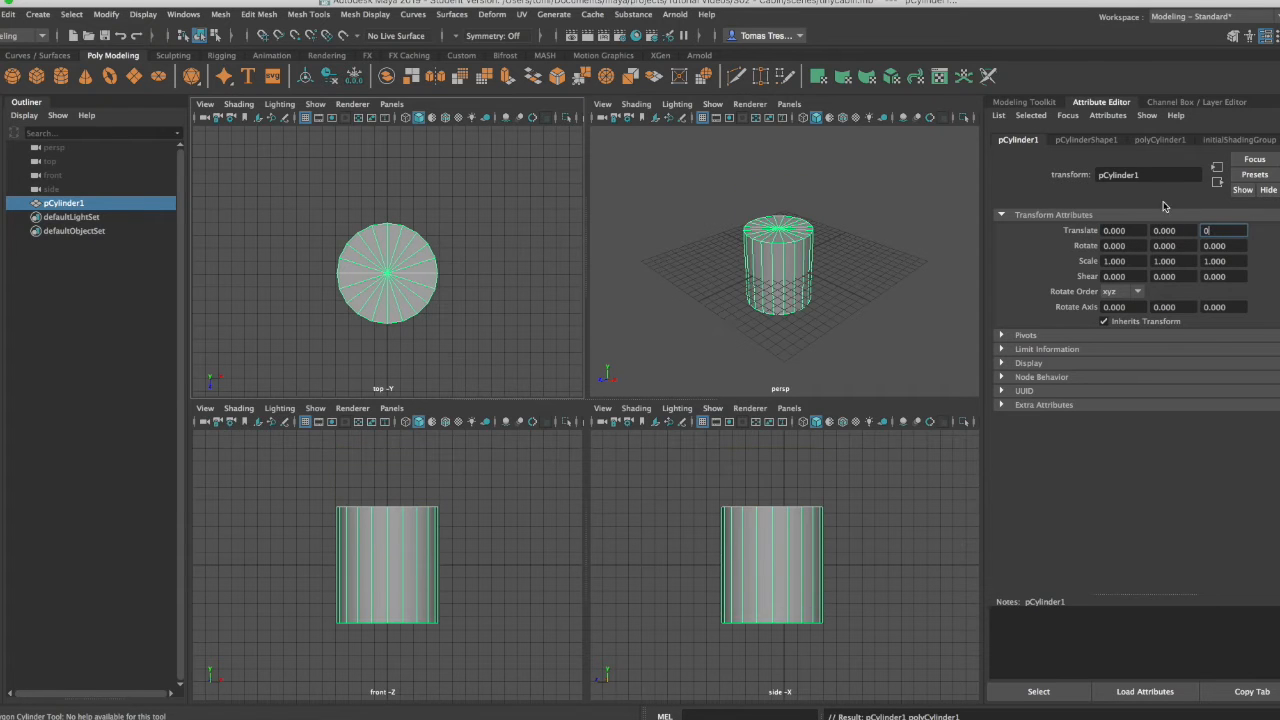
Step: Set the cylinder's radius to 1 and its height to 2
{"action": "left_click", "coordinate": [1159, 140]}
{"action": "left_click", "coordinate": [1140, 236]}
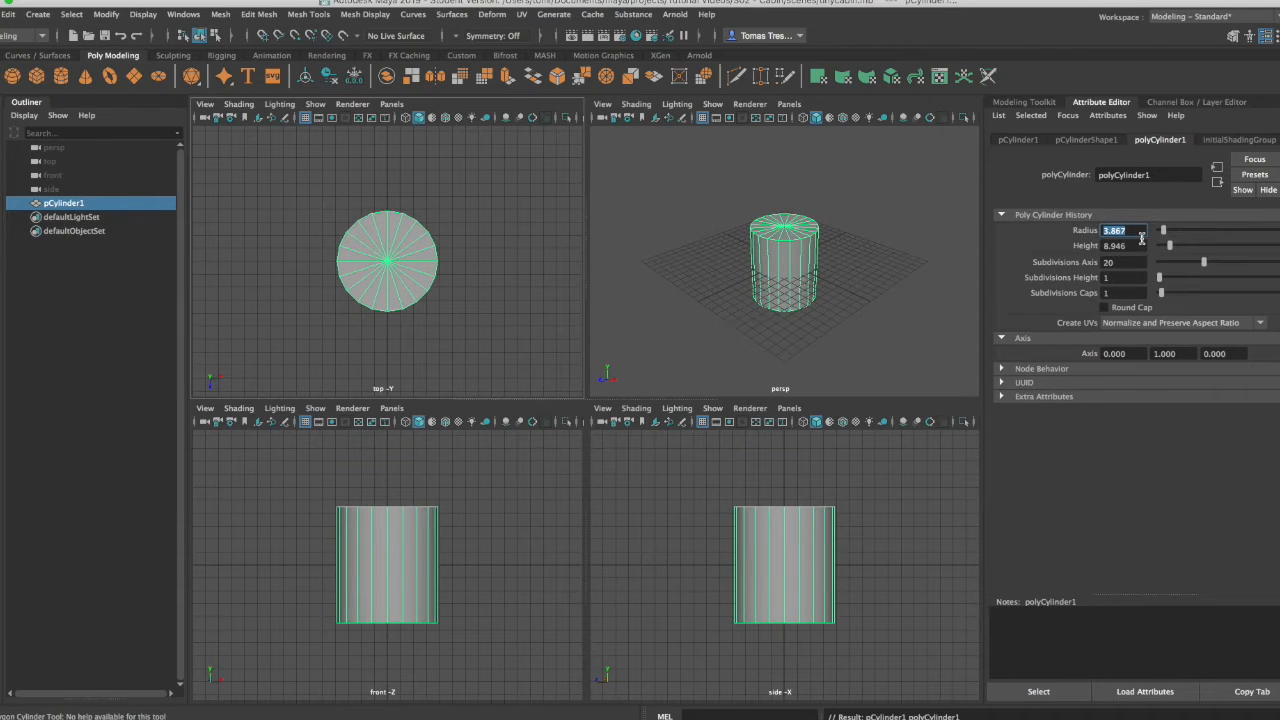
{"action": "type", "text": "1"}
{"action": "left_click", "coordinate": [1134, 246]}
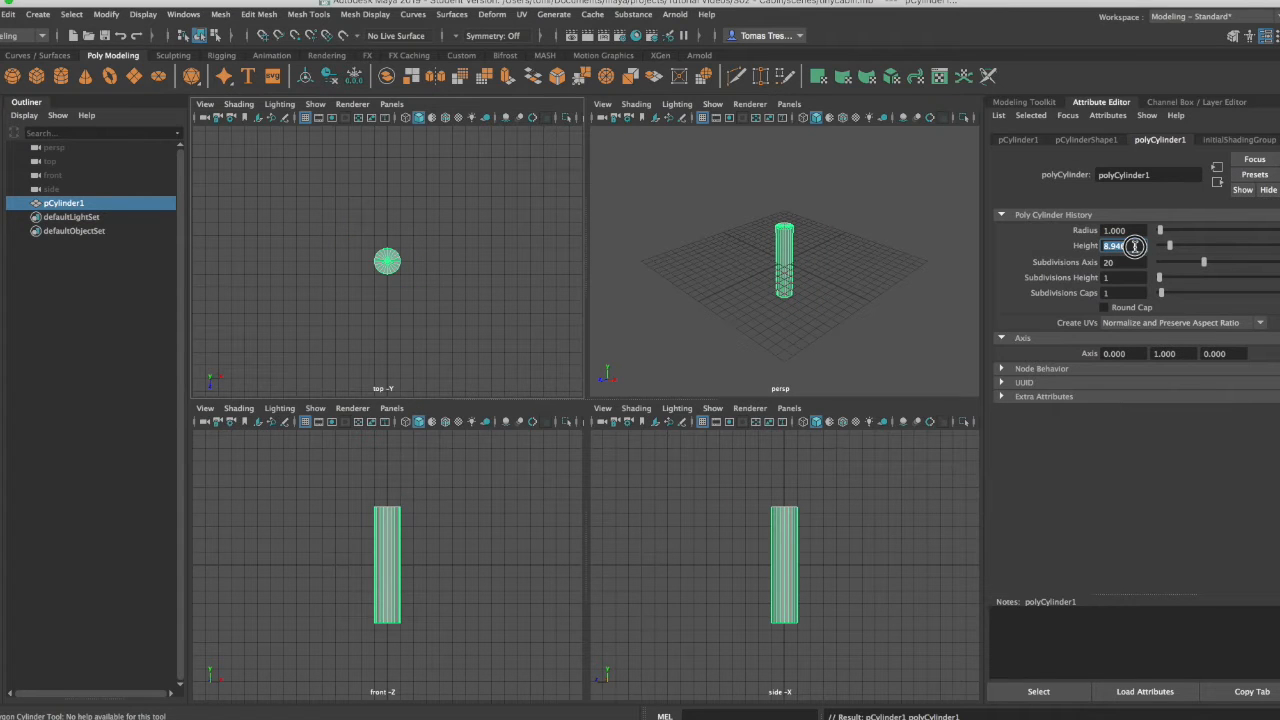
{"action": "type", "text": "2"}
{"action": "left_click", "coordinate": [1130, 262]}
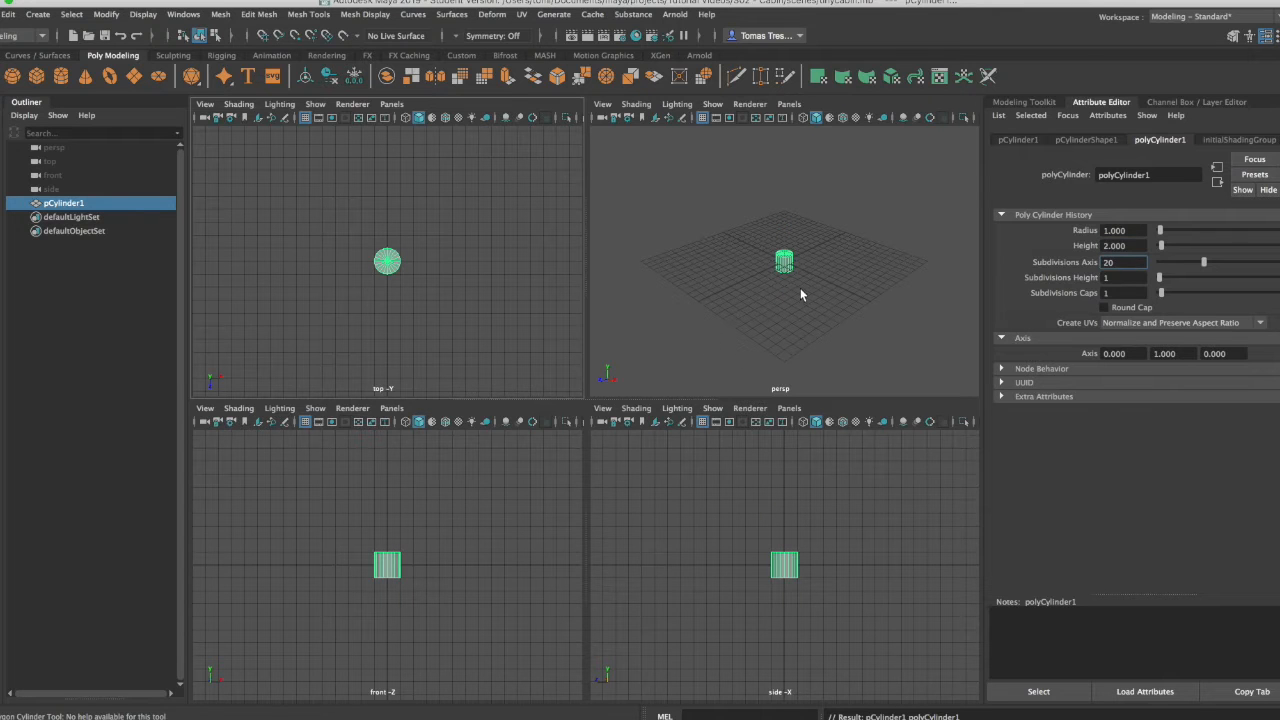
Step: Set the cylinder's height subdivisions and cap subdivisions to 2 each
{"action": "left_click", "coordinate": [780, 270]}
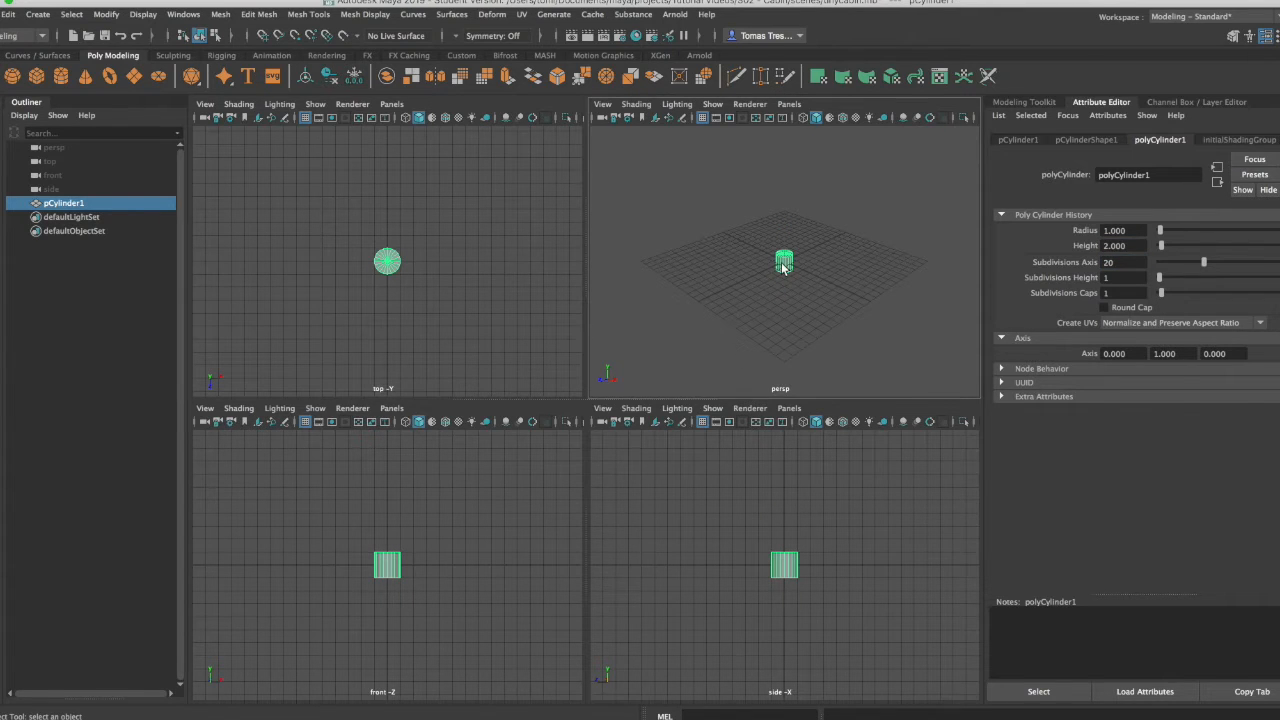
{"action": "key", "text": "f"}
{"action": "left_click", "coordinate": [388, 262]}
{"action": "key", "text": "f"}
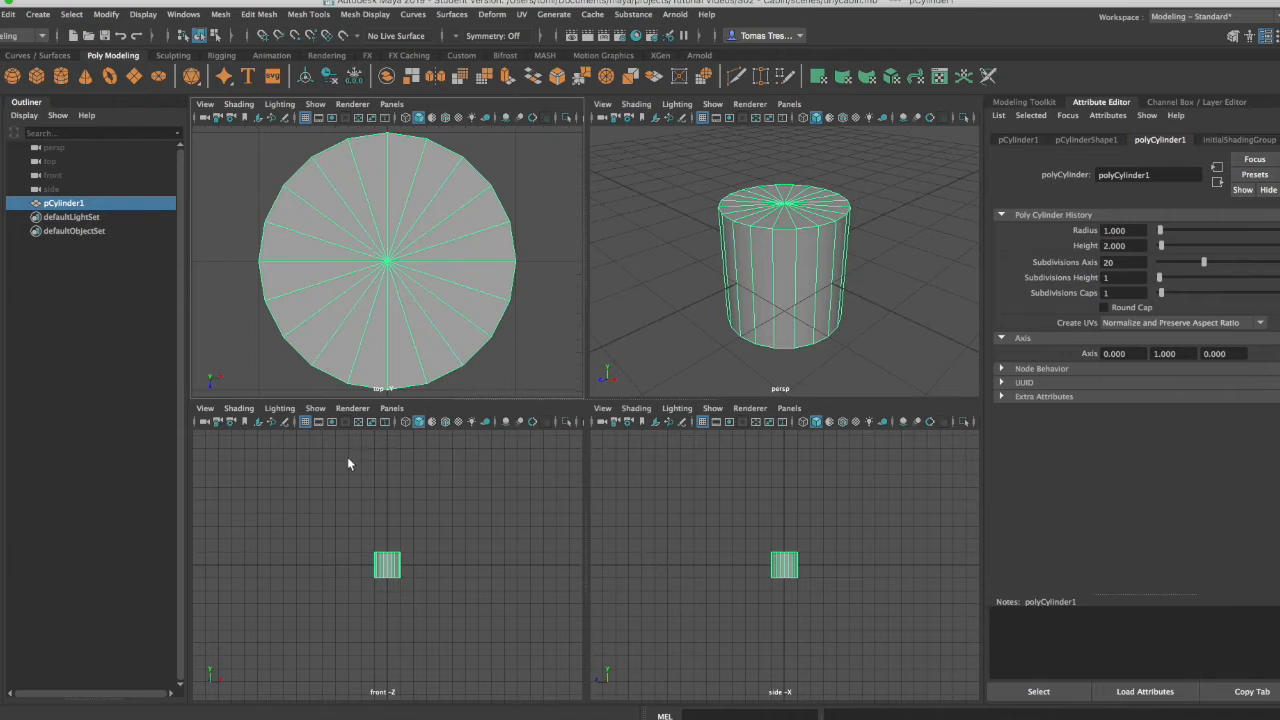
{"action": "left_click", "coordinate": [380, 567]}
{"action": "key", "text": "f"}
{"action": "left_click", "coordinate": [788, 570]}
{"action": "key", "text": "f"}
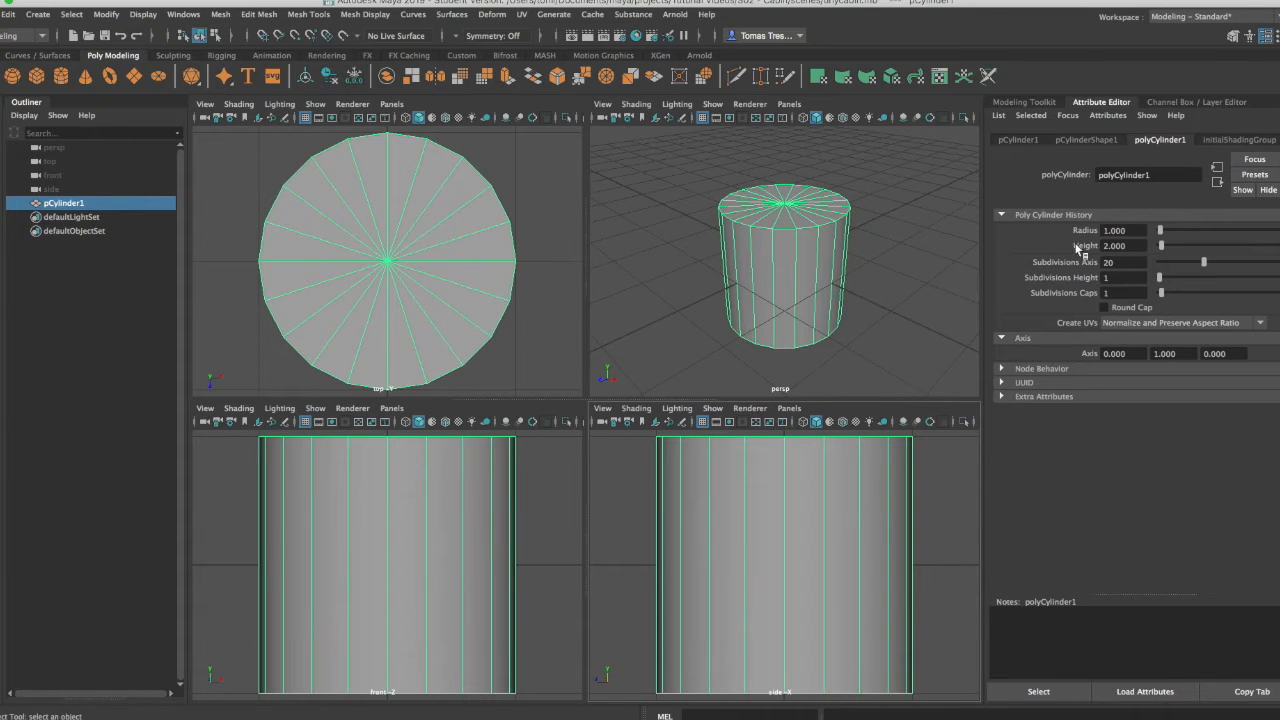
{"action": "left_click_drag", "start_coordinate": [1160, 293], "coordinate": [1163, 293]}
{"action": "left_click_drag", "start_coordinate": [1160, 277], "coordinate": [1163, 281]}
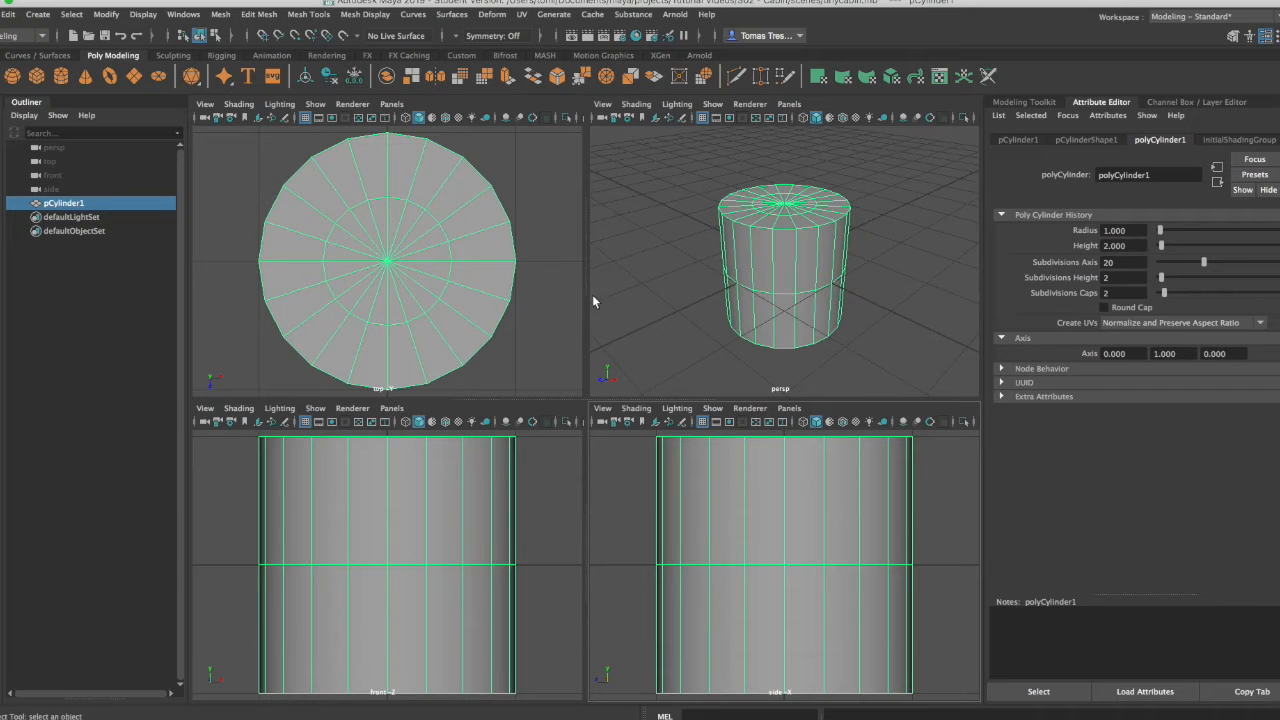
Step: Set the cylinder's Y translation to 1 so its base rests on the grid
{"action": "scroll", "coordinate": [516, 499], "scroll_direction": "down", "scroll_amount": 10}
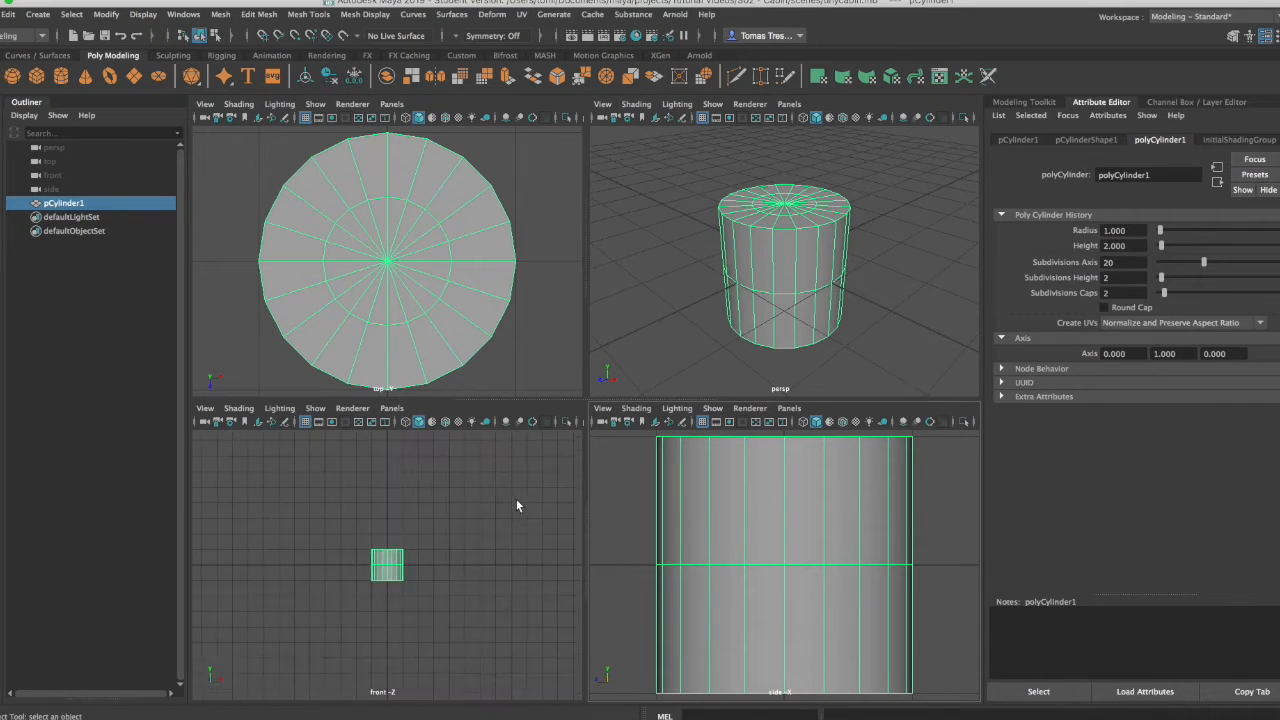
{"action": "scroll", "coordinate": [516, 499], "scroll_direction": "up", "scroll_amount": 3}
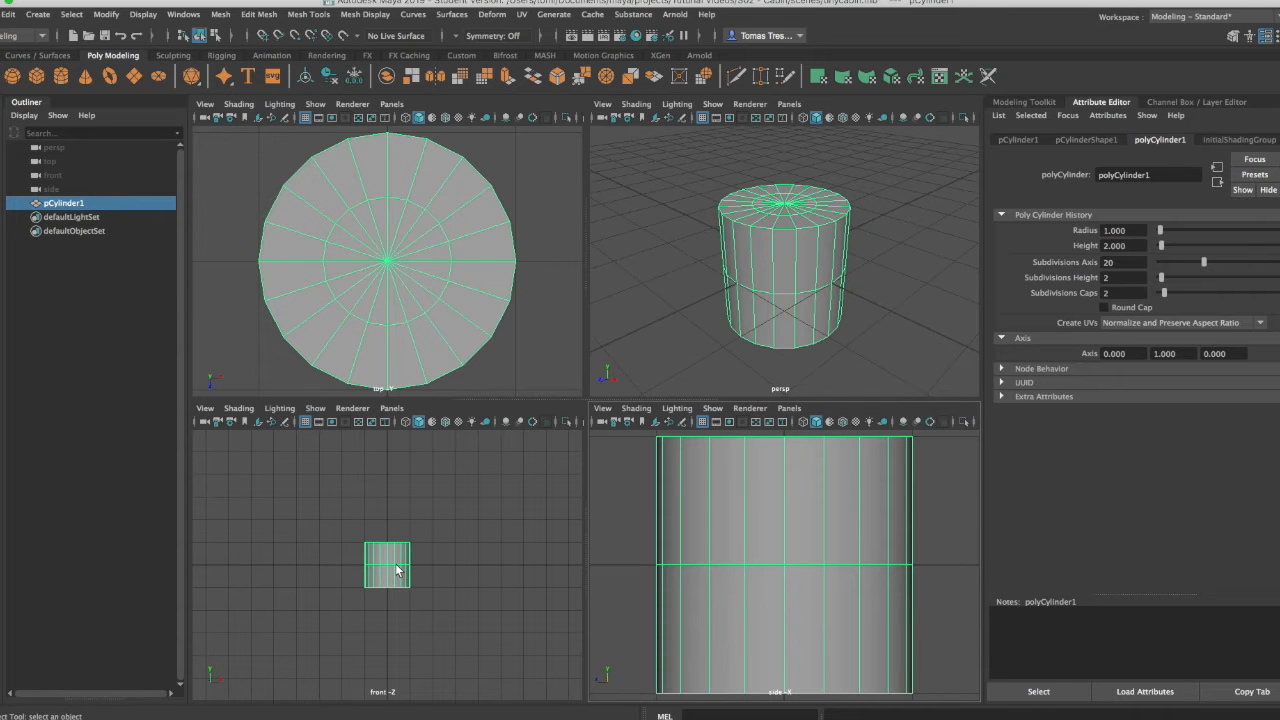
{"action": "left_click", "coordinate": [1018, 140]}
{"action": "left_click", "coordinate": [1165, 231]}
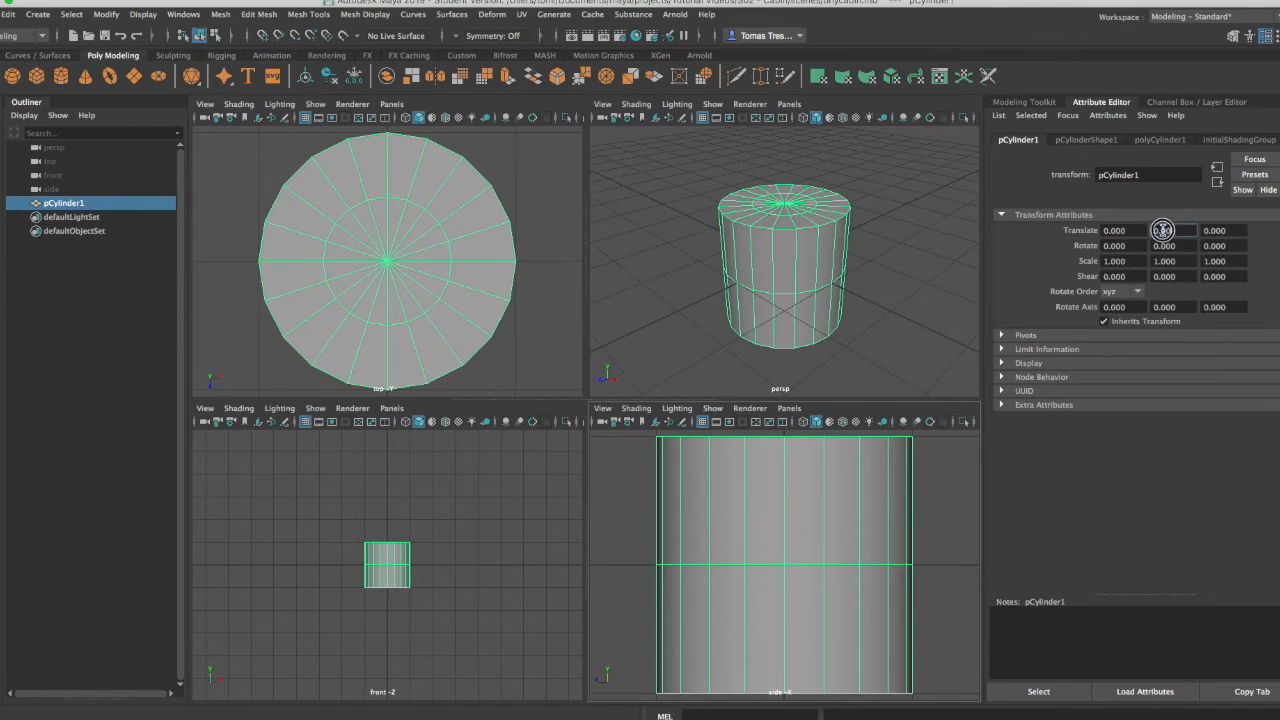
{"action": "type", "text": "1"}
{"action": "key", "text": "Return"}
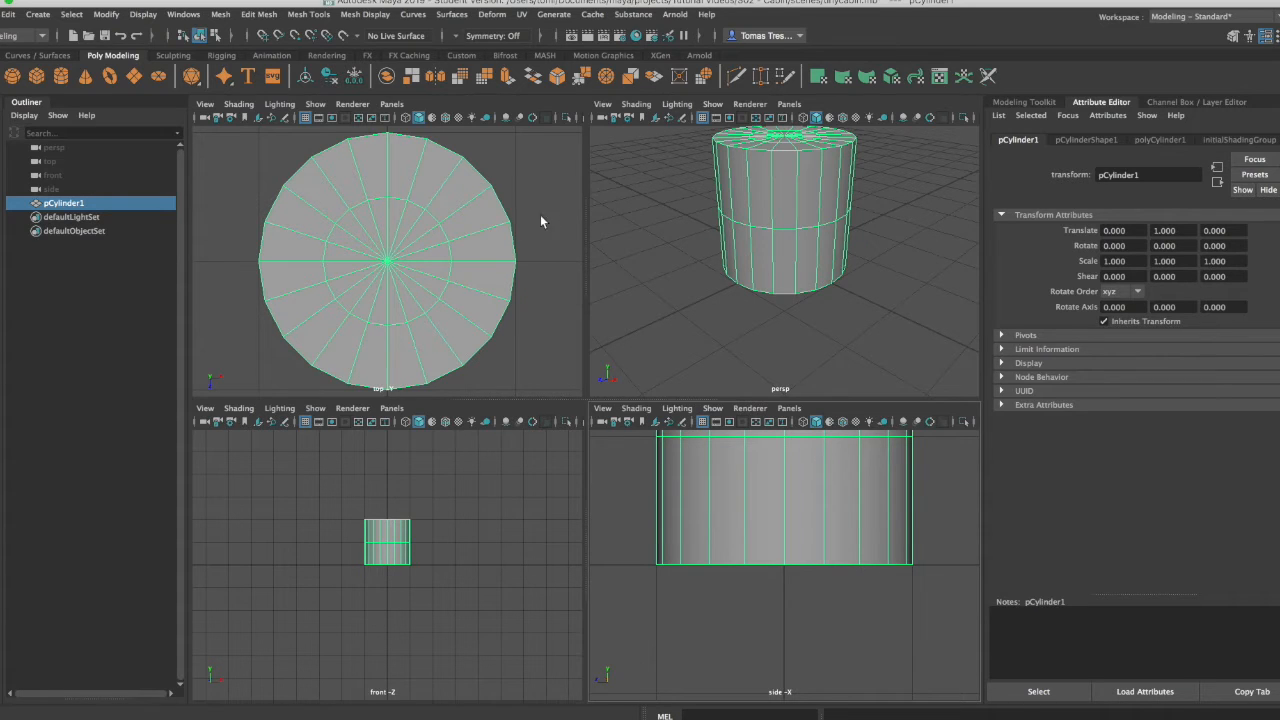
Step: Select the inner edge loops on the cylinder's top and bottom caps and scale them inward to about 0.39
{"action": "right_click_drag", "start_coordinate": [426, 220], "coordinate": [441, 190]}
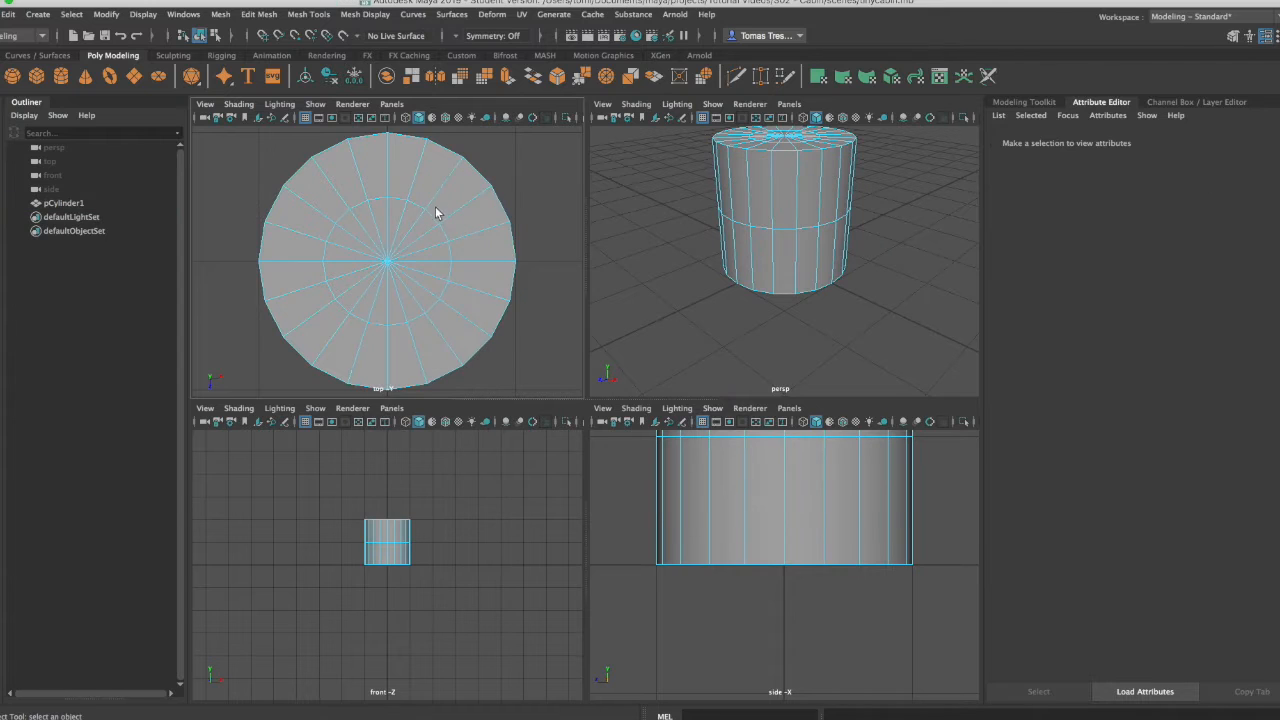
{"action": "left_click_drag", "start_coordinate": [808, 251], "coordinate": [782, 245], "text": "alt"}
{"action": "double_click", "coordinate": [782, 243], "text": "shift"}
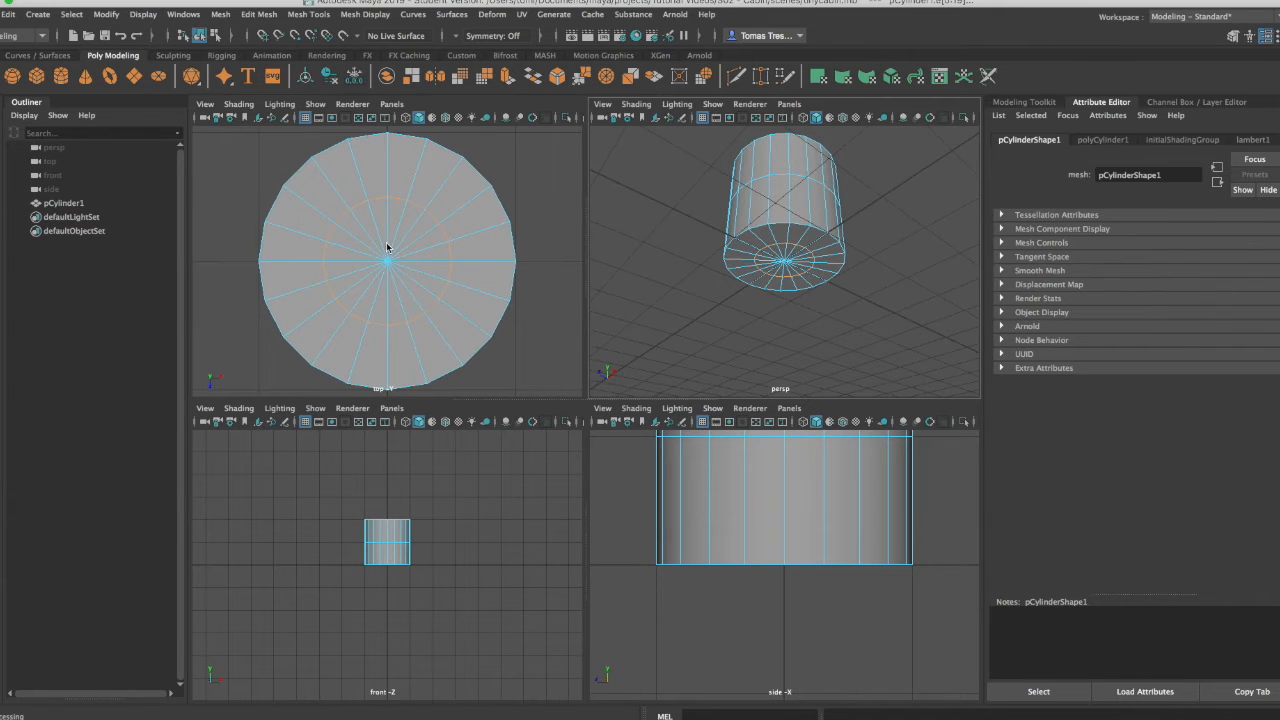
{"action": "key", "text": "r"}
{"action": "left_click_drag", "start_coordinate": [435, 308], "coordinate": [420, 300]}
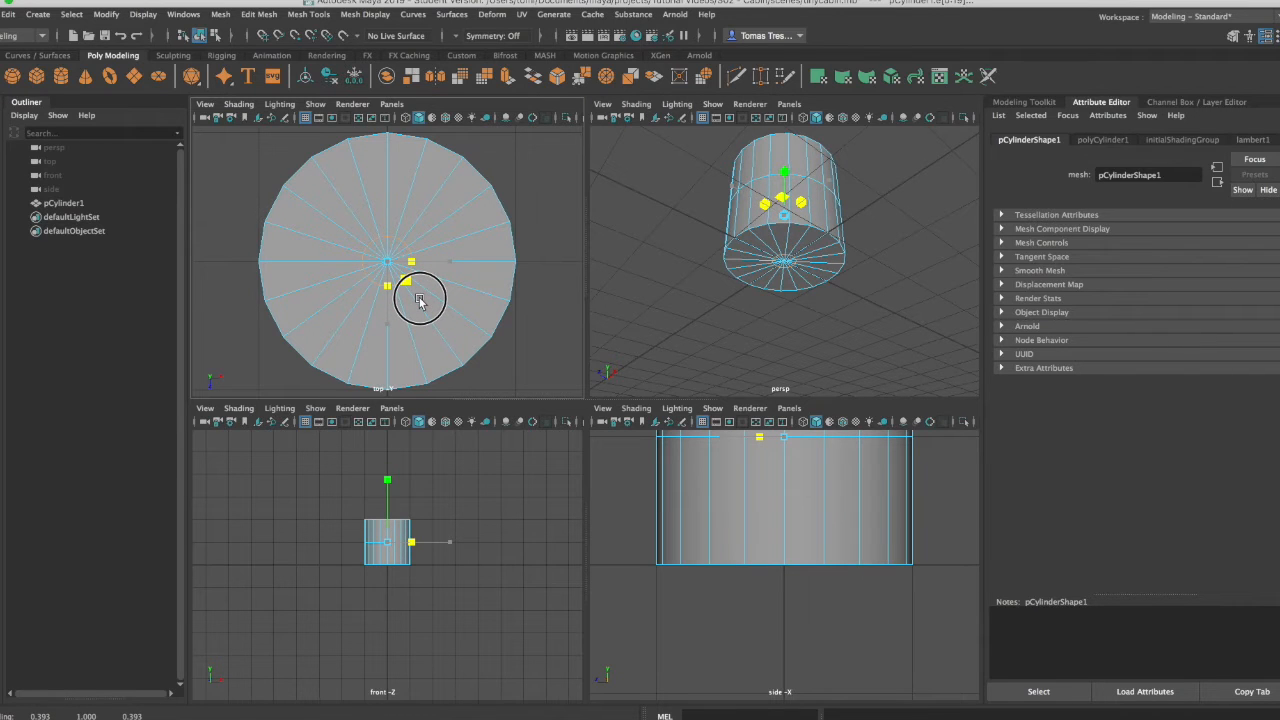
{"action": "left_click_drag", "start_coordinate": [420, 301], "coordinate": [419, 301]}
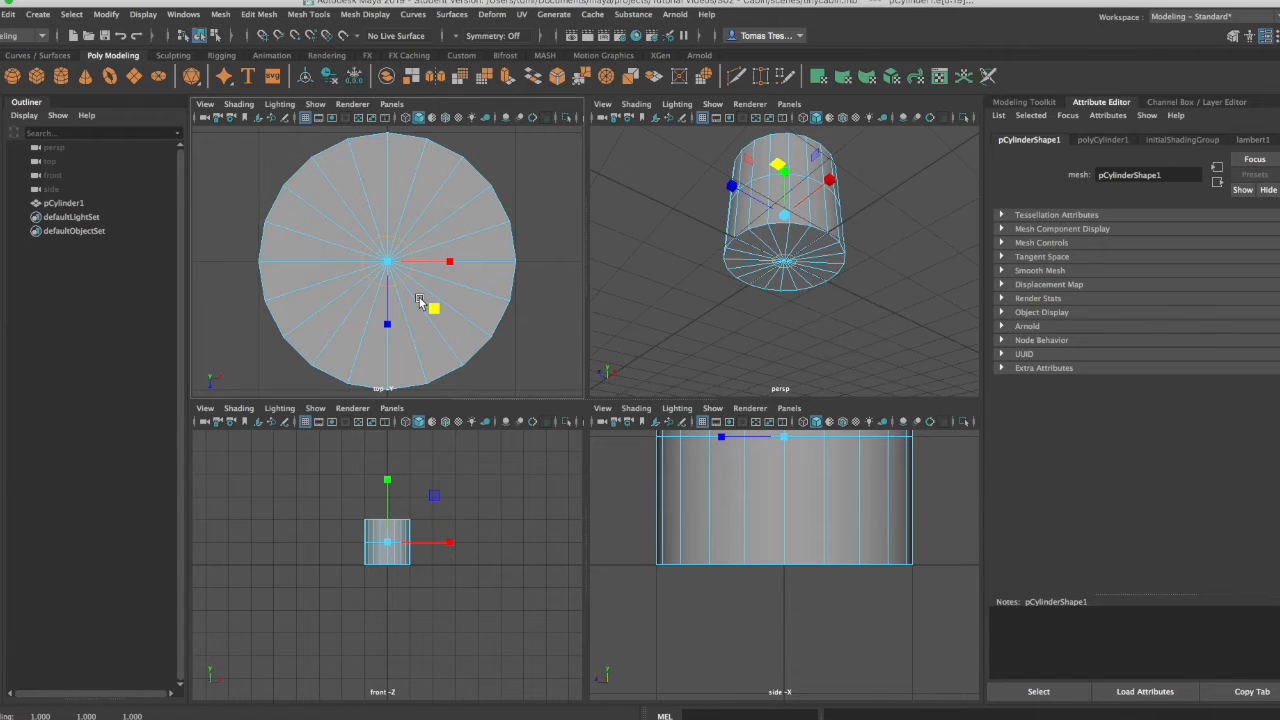
{"action": "left_click_drag", "start_coordinate": [419, 301], "coordinate": [417, 302]}
{"action": "left_click_drag", "start_coordinate": [417, 303], "coordinate": [418, 302]}
Step: Switch to the browser to examine the pine trees in the Tiny Cabin challenge image, and return to Maya
{"action": "key", "text": "super+Tab"}
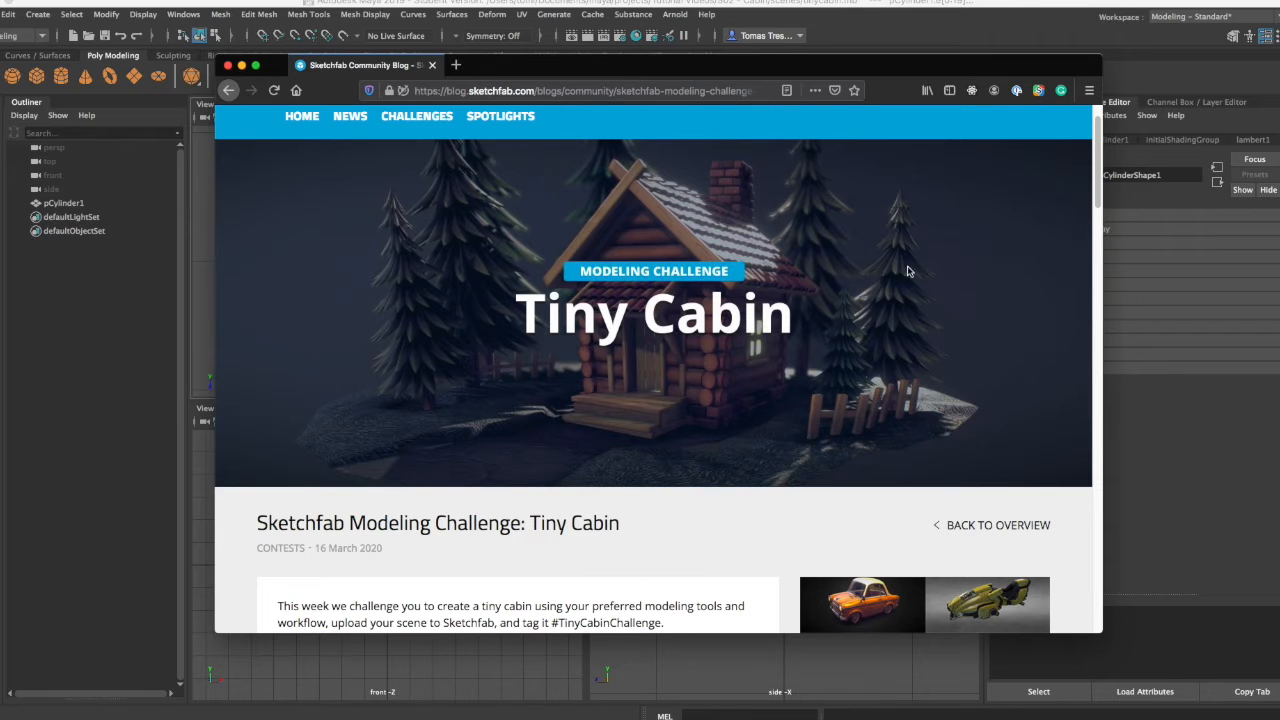
{"action": "left_click", "coordinate": [880, 9]}
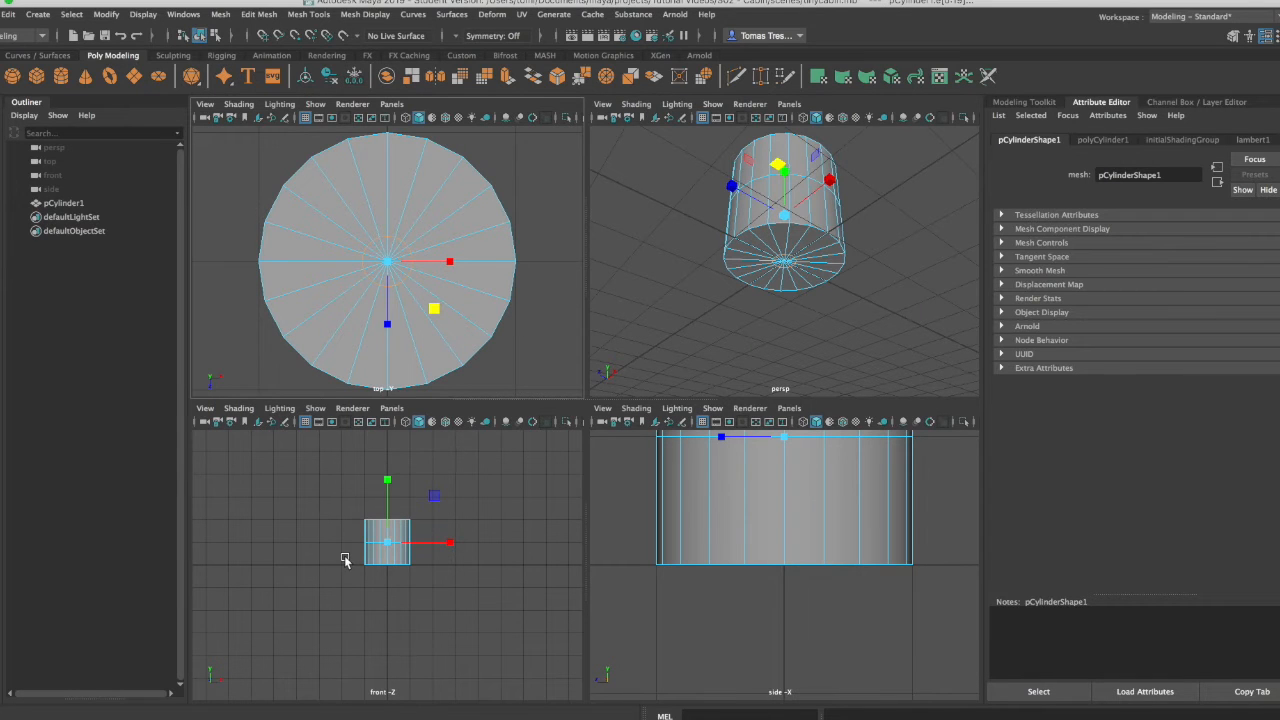
Step: Scale the cylinder's middle edge loop outward and move it down level with the base to flare the body into a skirt
{"action": "scroll", "coordinate": [344, 557], "scroll_direction": "up", "scroll_amount": 5}
{"action": "left_click", "coordinate": [280, 487]}
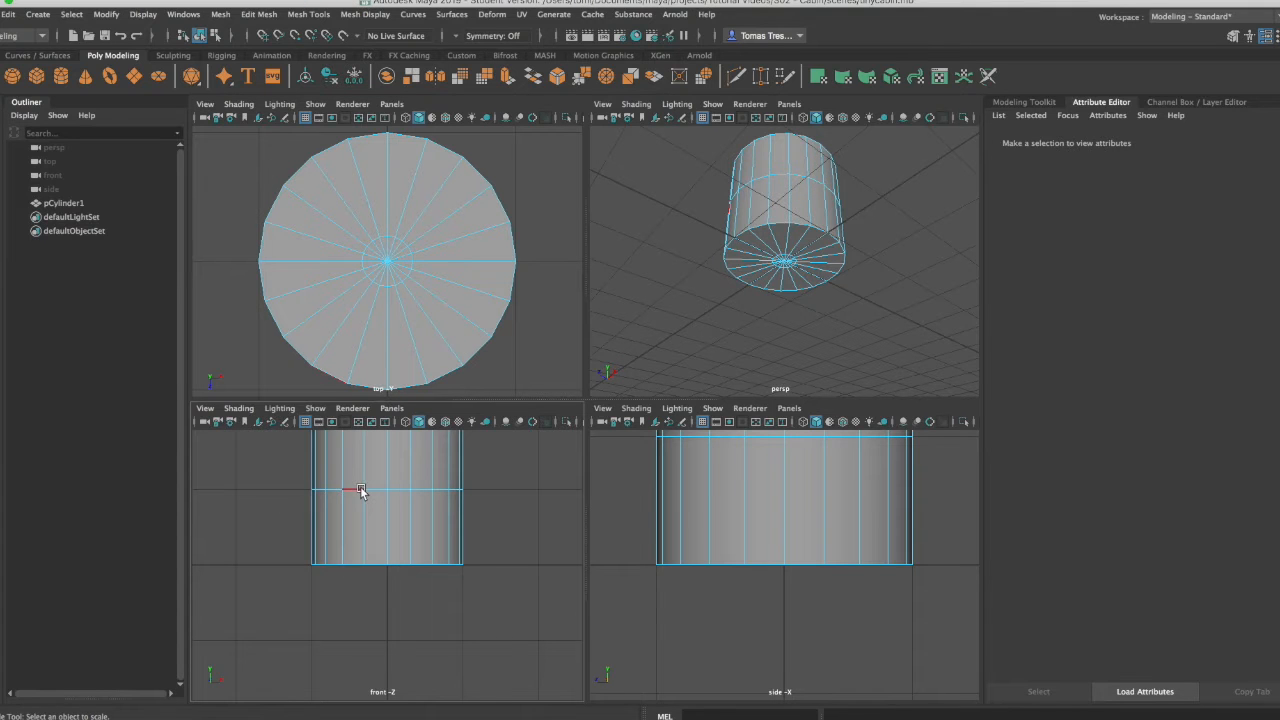
{"action": "left_click", "coordinate": [360, 490]}
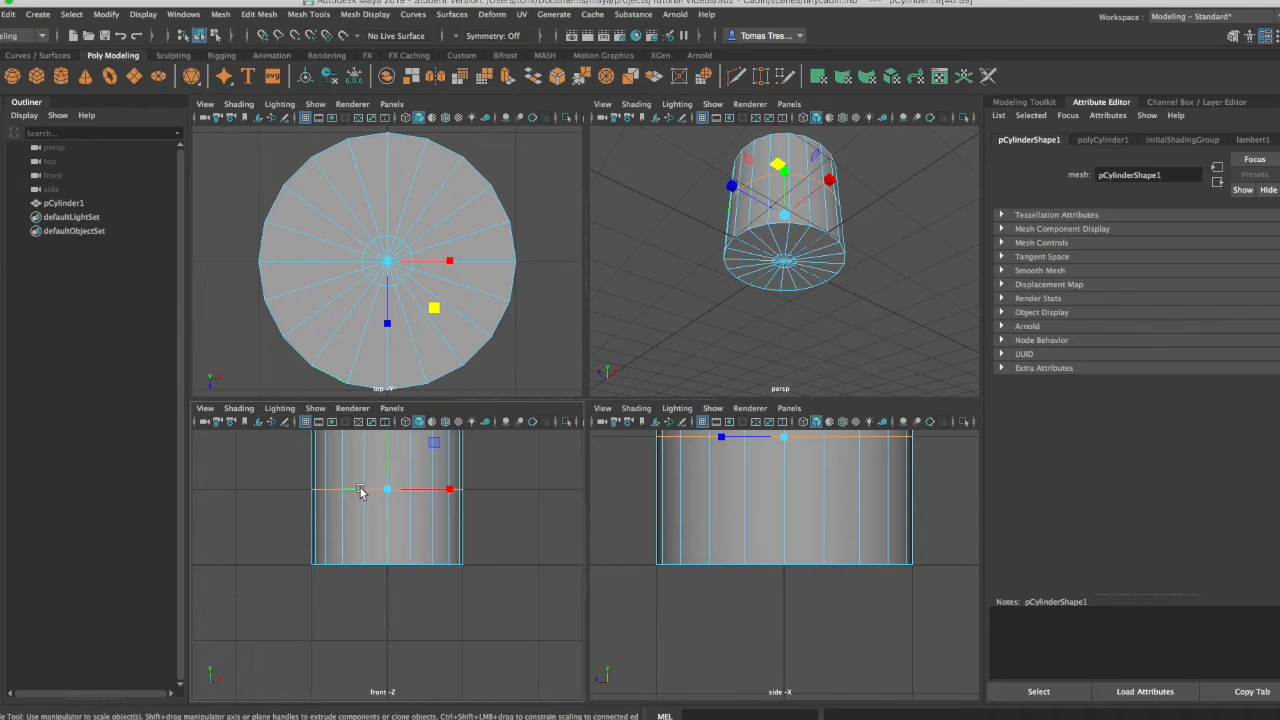
{"action": "mouse_move", "coordinate": [436, 309]}
{"action": "left_mouse_down"}
{"action": "mouse_move", "coordinate": [450, 321]}
{"action": "mouse_move", "coordinate": [440, 308]}
{"action": "left_mouse_up"}
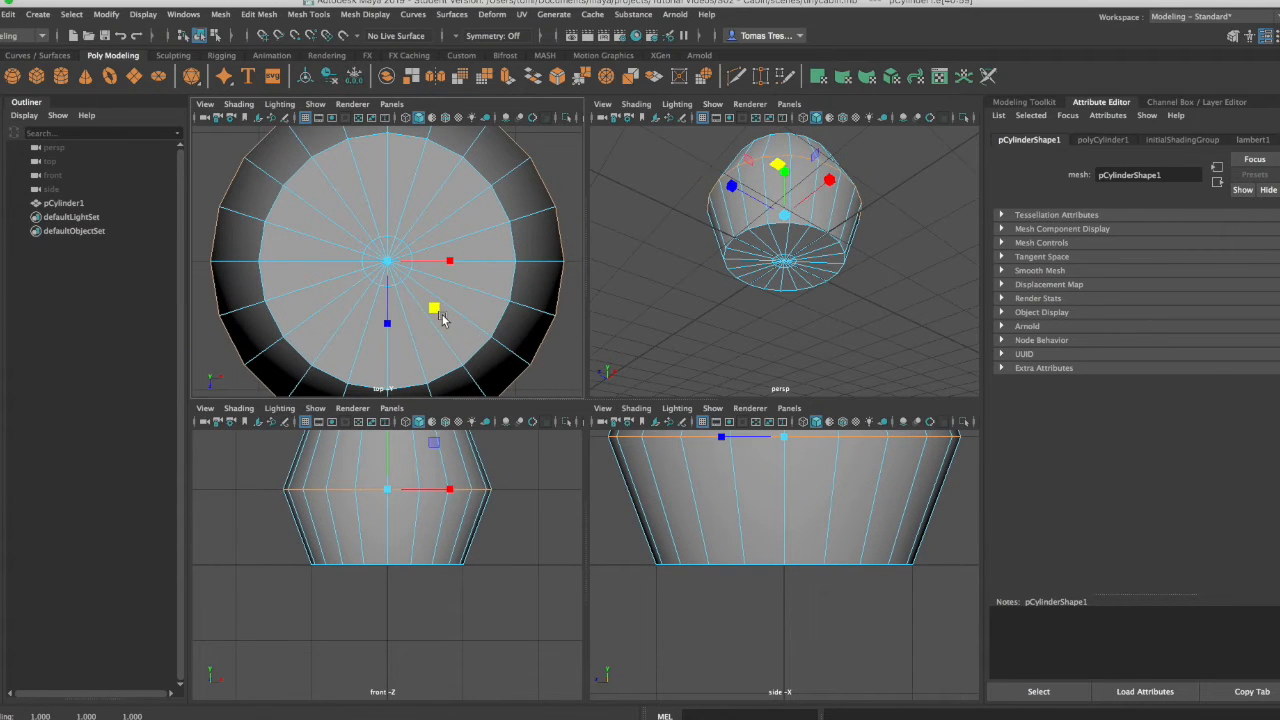
{"action": "key", "text": "w"}
{"action": "left_click_drag", "start_coordinate": [389, 450], "coordinate": [379, 522]}
{"action": "key", "text": "F8"}
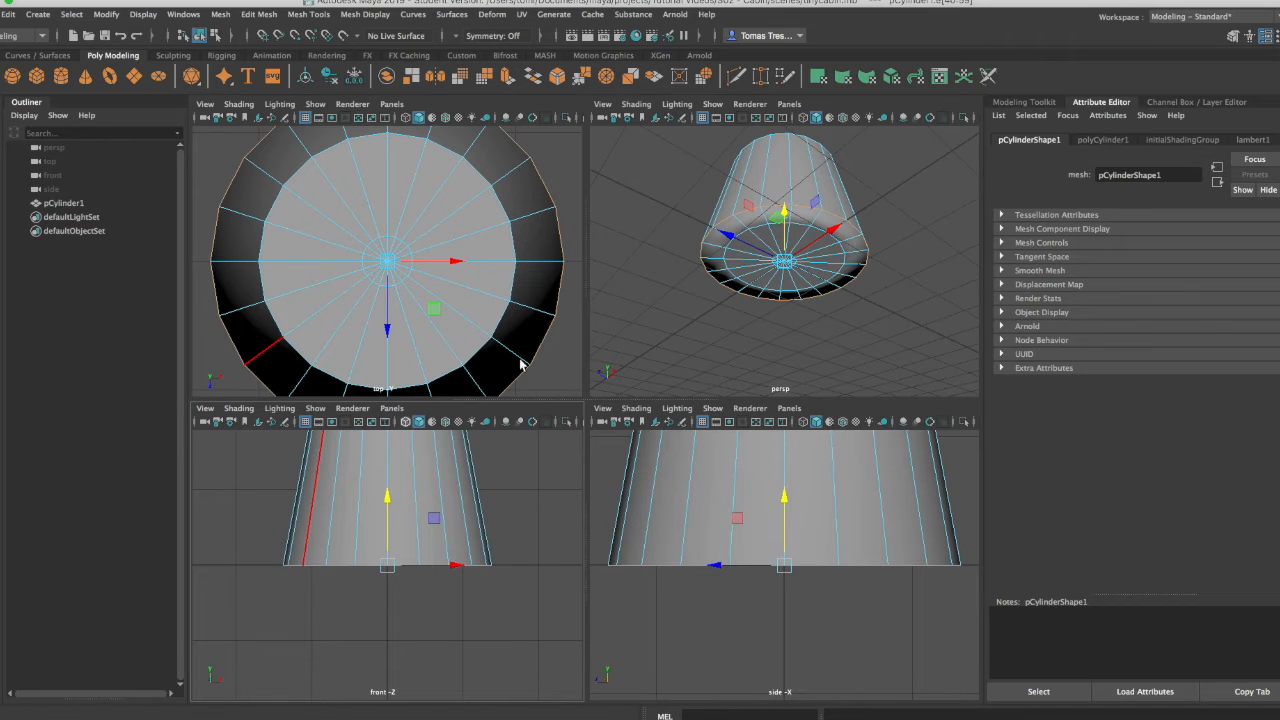
Step: Select the edge loop of the original bottom rim, scale it inward to about 0.2 and raise it inside the skirt to form a trunk
{"action": "left_click", "coordinate": [757, 229]}
{"action": "double_click", "coordinate": [775, 224]}
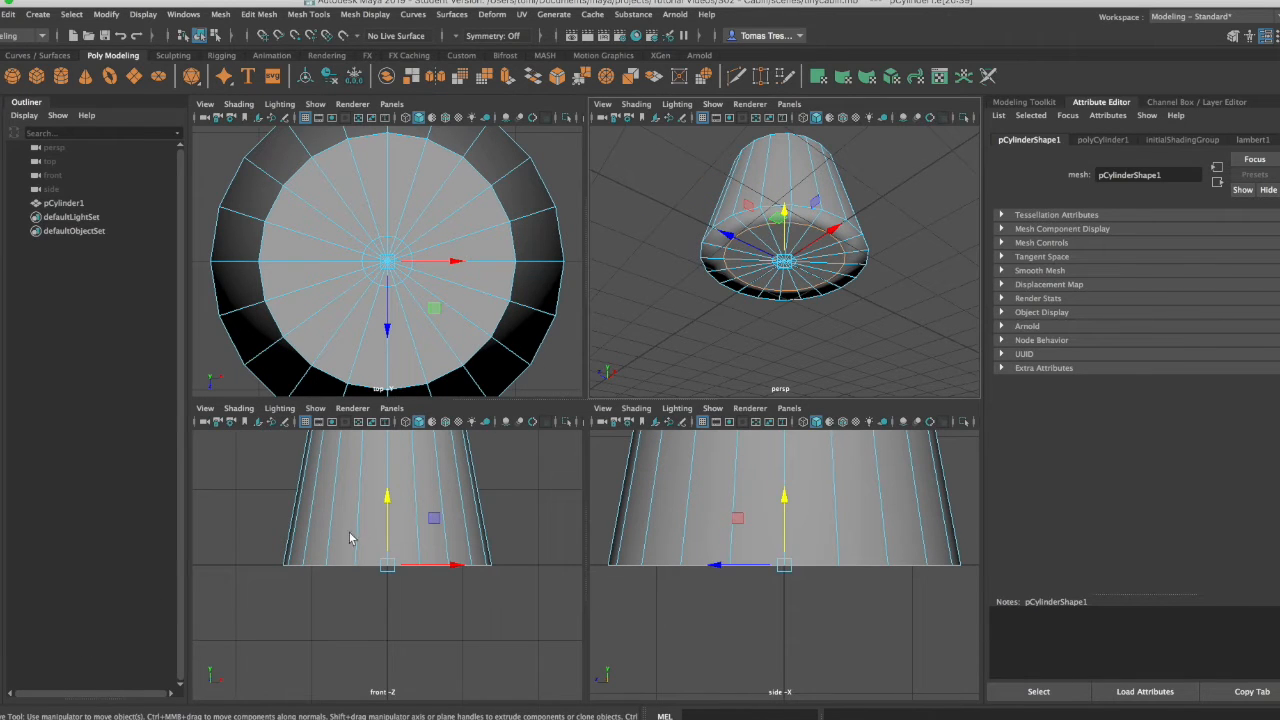
{"action": "mouse_move", "coordinate": [396, 500]}
{"action": "left_mouse_down"}
{"action": "mouse_move", "coordinate": [393, 461]}
{"action": "mouse_move", "coordinate": [392, 476]}
{"action": "left_mouse_up"}
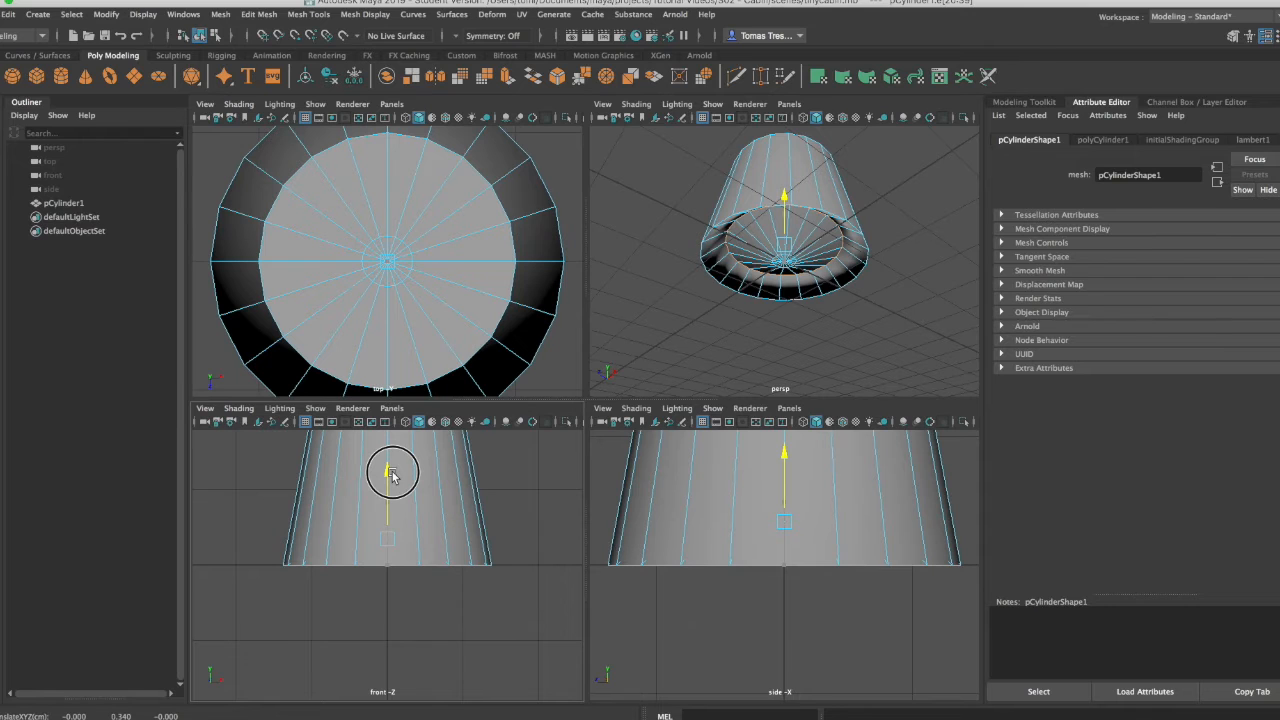
{"action": "left_click_drag", "start_coordinate": [392, 476], "coordinate": [392, 476]}
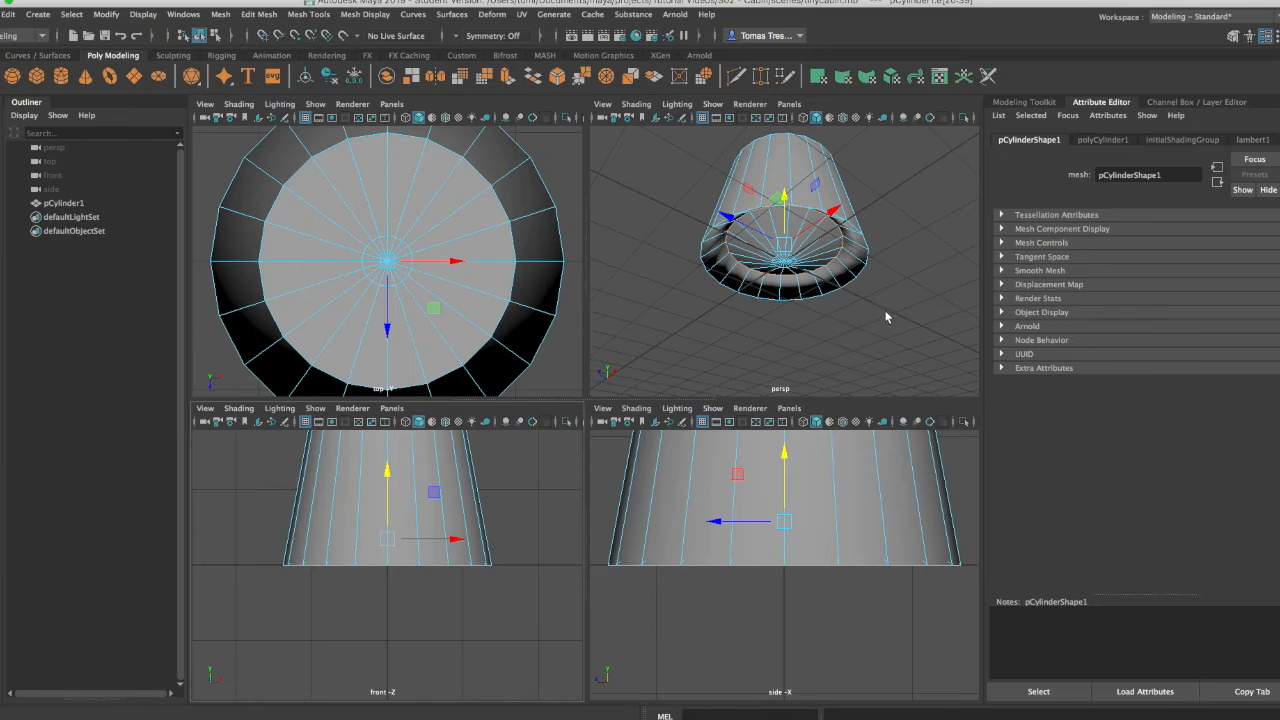
{"action": "left_click_drag", "start_coordinate": [433, 305], "coordinate": [415, 299]}
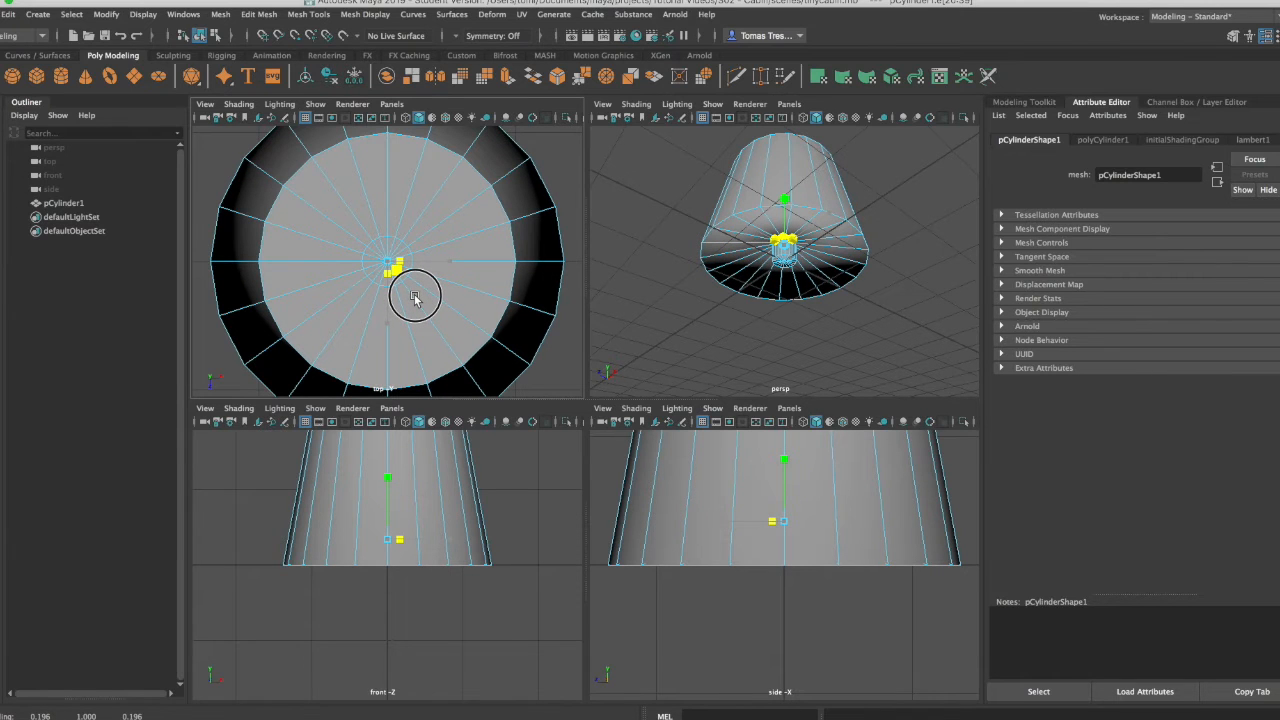
{"action": "left_click_drag", "start_coordinate": [415, 298], "coordinate": [416, 303]}
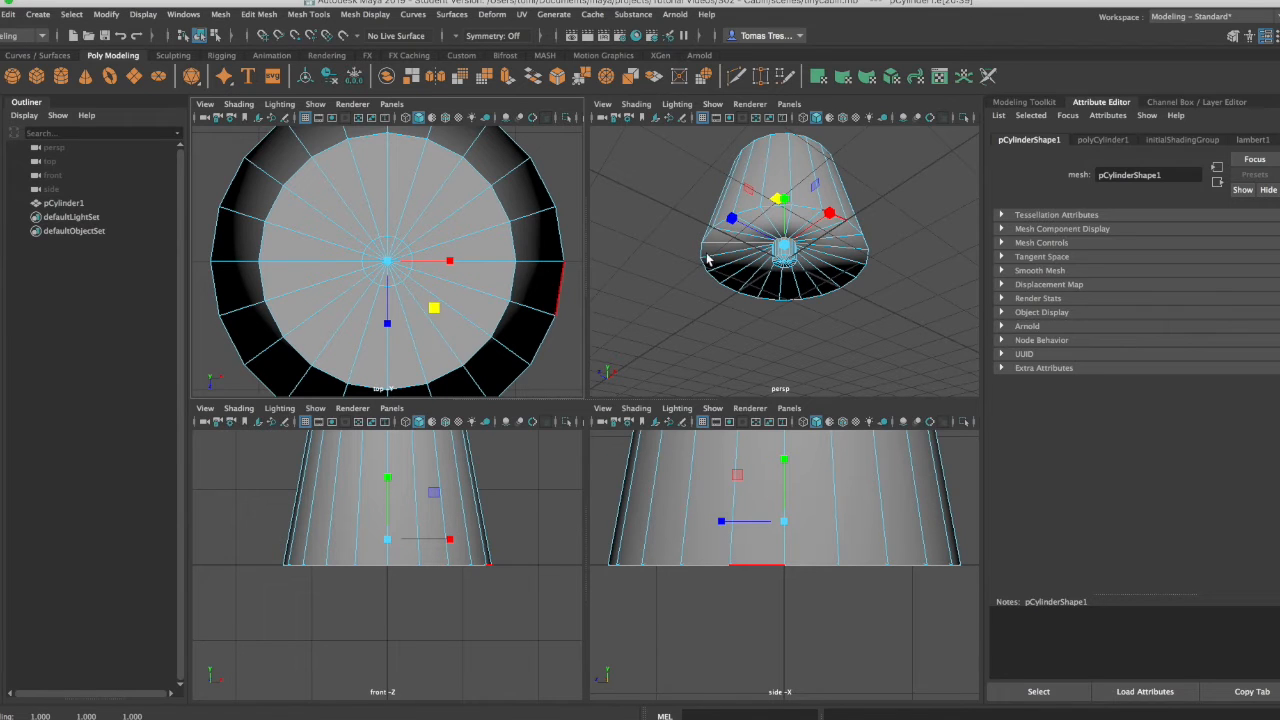
{"action": "key", "text": "w"}
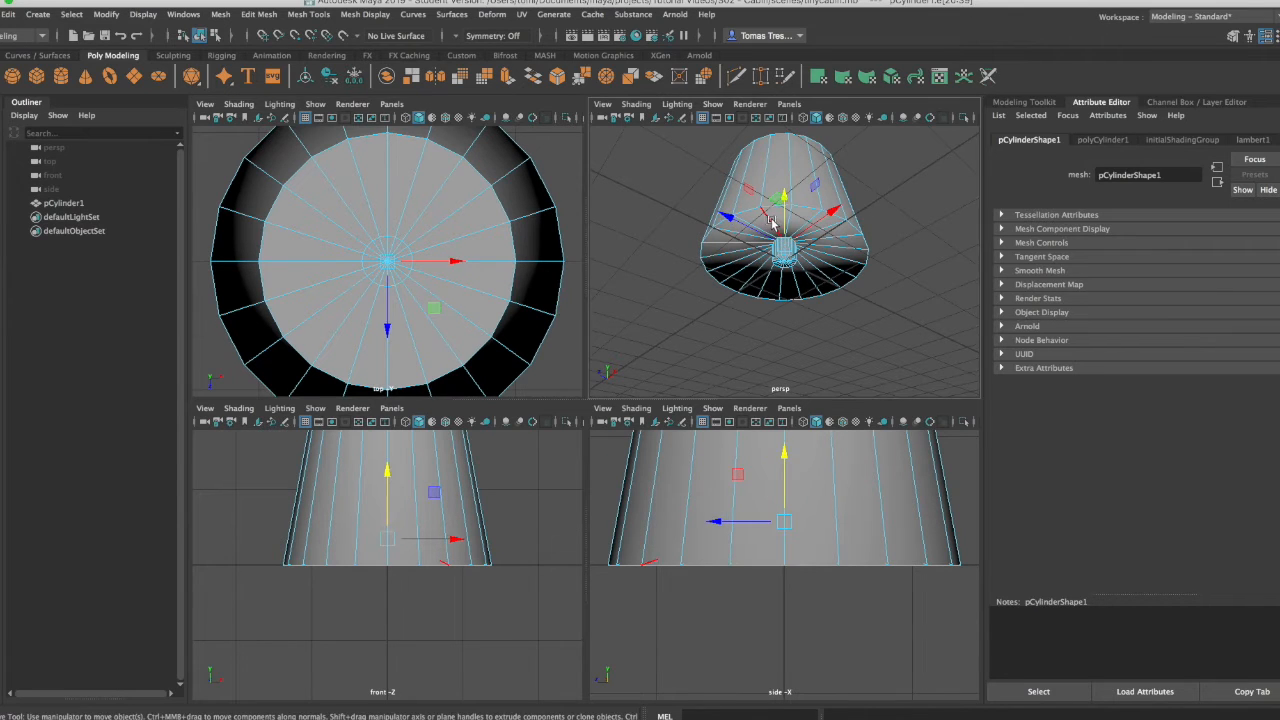
{"action": "left_click_drag", "start_coordinate": [781, 218], "coordinate": [784, 207]}
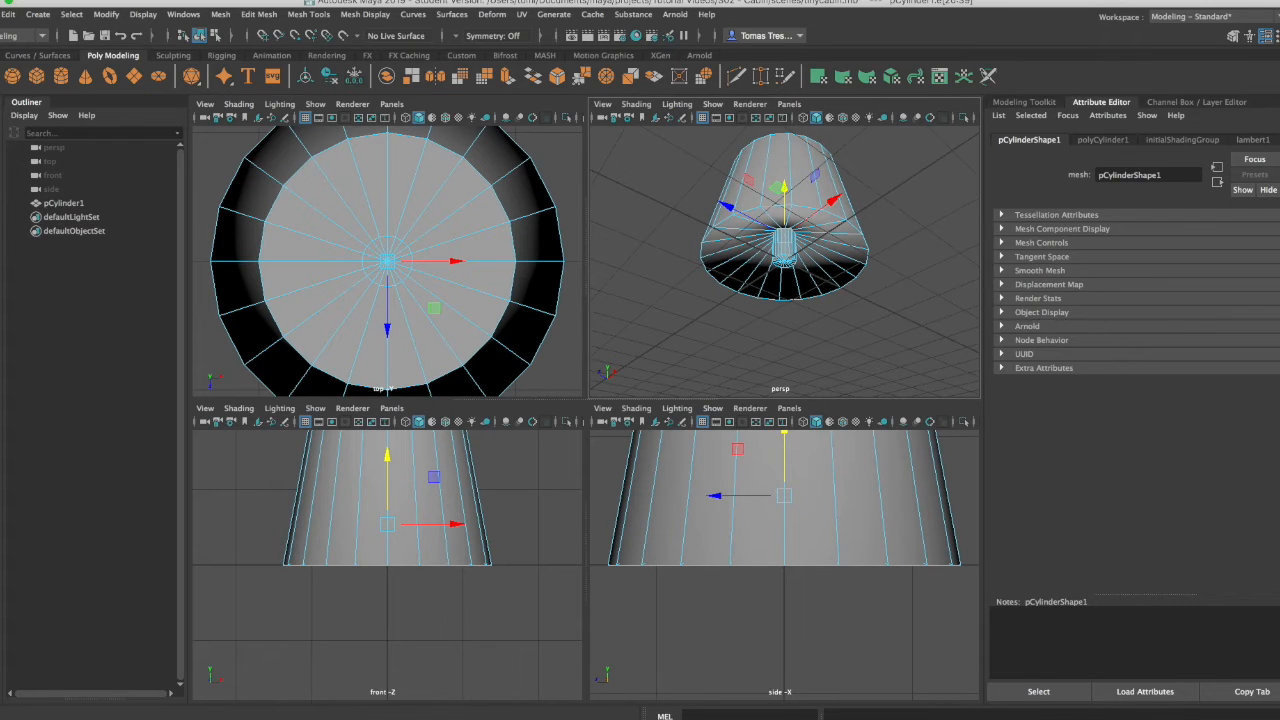
Step: Scale the cylinder's top rim edge loop inward to turn the body into a cone with a small flat top
{"action": "left_click", "coordinate": [500, 207]}
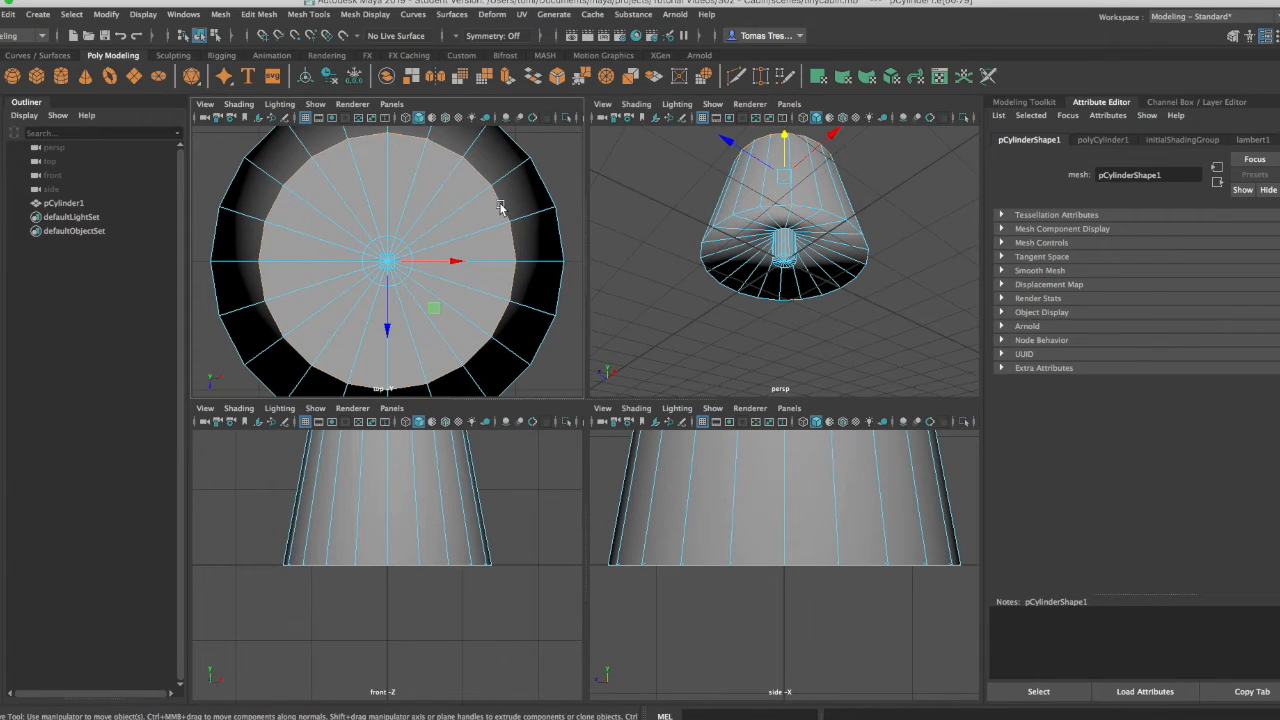
{"action": "key", "text": "w"}
{"action": "key", "text": "e"}
{"action": "key", "text": "r"}
{"action": "left_click_drag", "start_coordinate": [436, 308], "coordinate": [418, 298]}
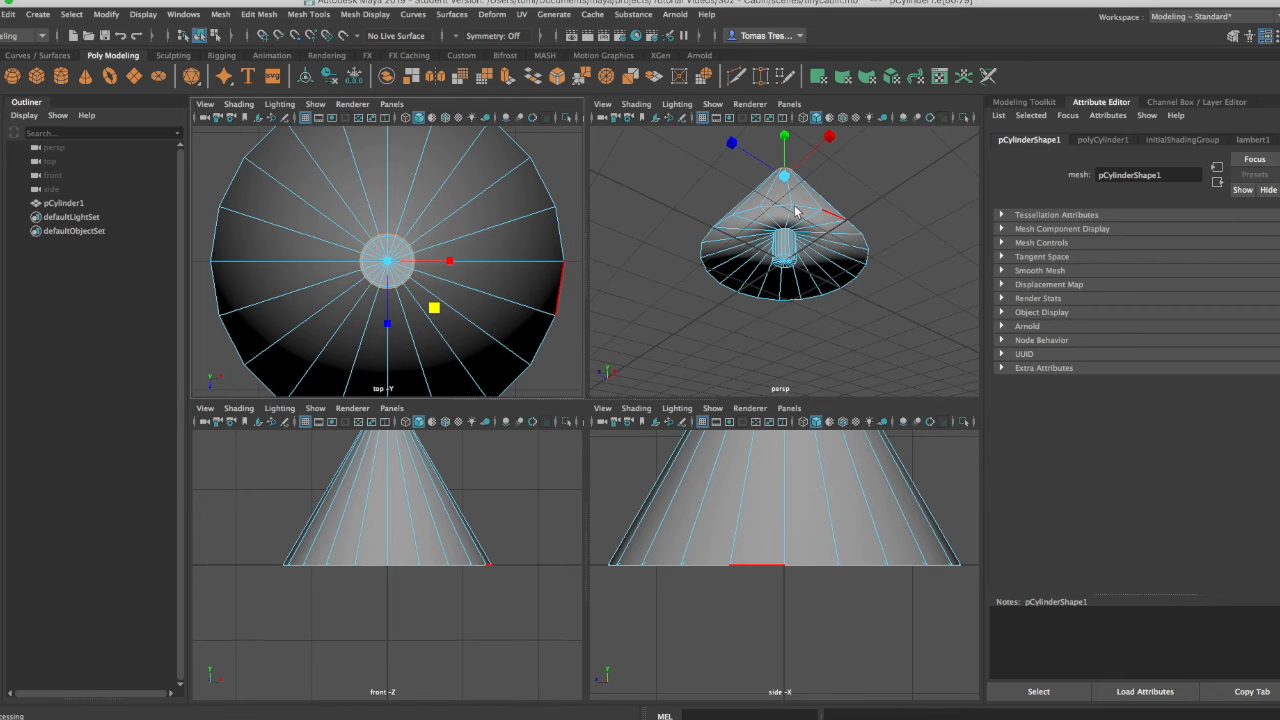
Step: Change to vertex selection on the cone and set the selection symmetry to Object X
{"action": "mouse_move", "coordinate": [717, 226]}
{"action": "left_mouse_down", "text": "alt"}
{"action": "mouse_move", "coordinate": [700, 220]}
{"action": "mouse_move", "coordinate": [689, 238]}
{"action": "mouse_move", "coordinate": [648, 225]}
{"action": "mouse_move", "coordinate": [684, 237]}
{"action": "mouse_move", "coordinate": [763, 226]}
{"action": "mouse_move", "coordinate": [749, 229]}
{"action": "mouse_move", "coordinate": [766, 229]}
{"action": "mouse_move", "coordinate": [787, 289]}
{"action": "mouse_move", "coordinate": [817, 320]}
{"action": "mouse_move", "coordinate": [826, 300]}
{"action": "mouse_move", "coordinate": [714, 220]}
{"action": "mouse_move", "coordinate": [730, 245]}
{"action": "left_mouse_up", "text": "alt"}
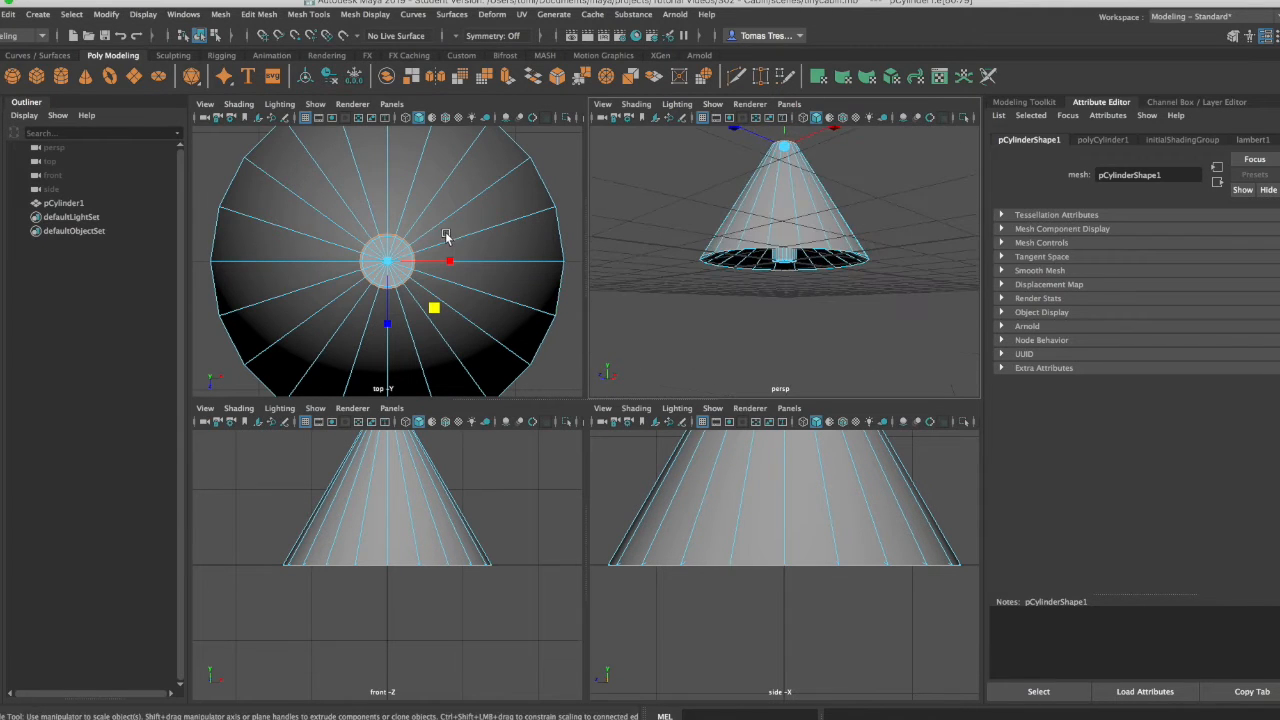
{"action": "scroll", "coordinate": [446, 237], "scroll_direction": "down", "scroll_amount": 10}
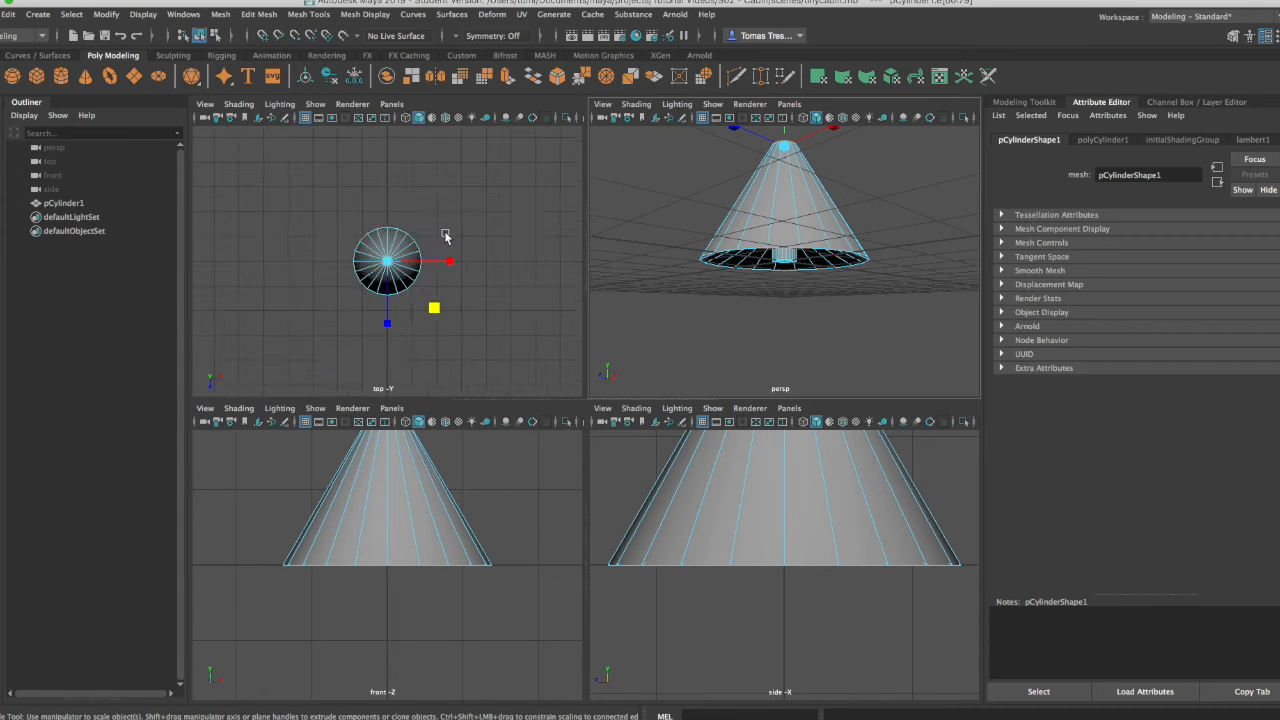
{"action": "right_click_drag", "start_coordinate": [385, 234], "coordinate": [331, 227]}
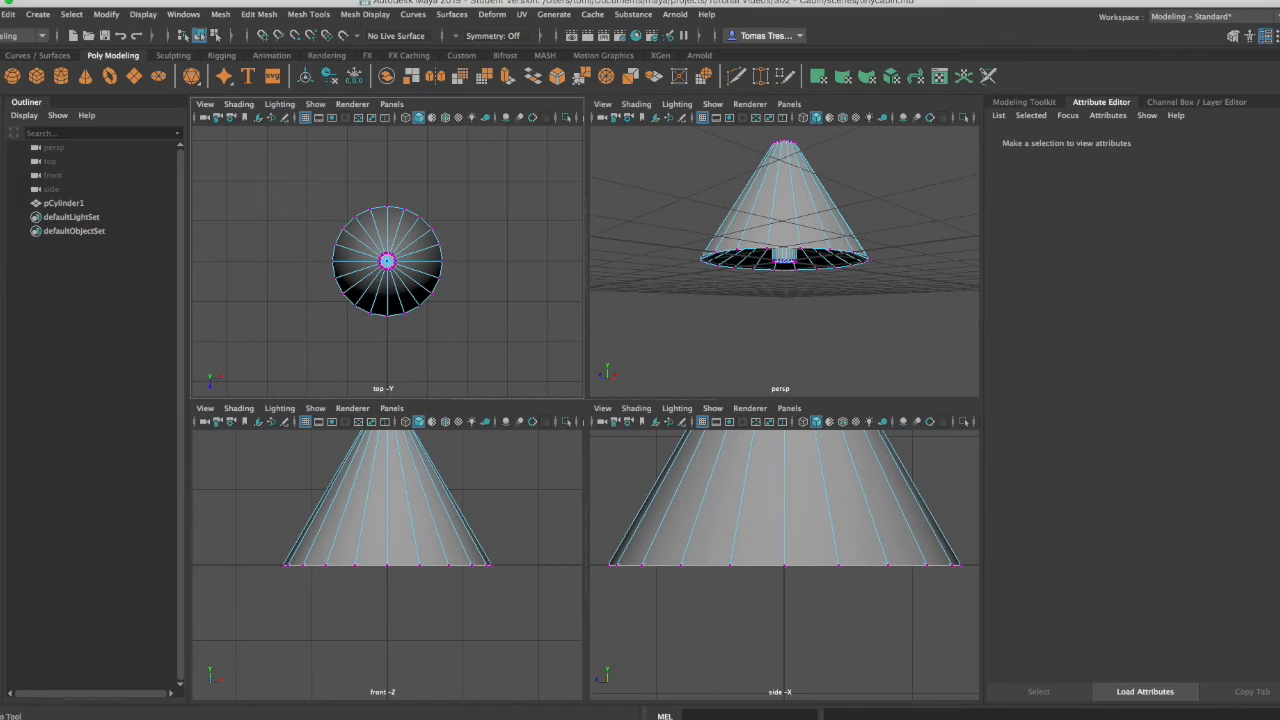
{"action": "double_click", "coordinate": [3, 120]}
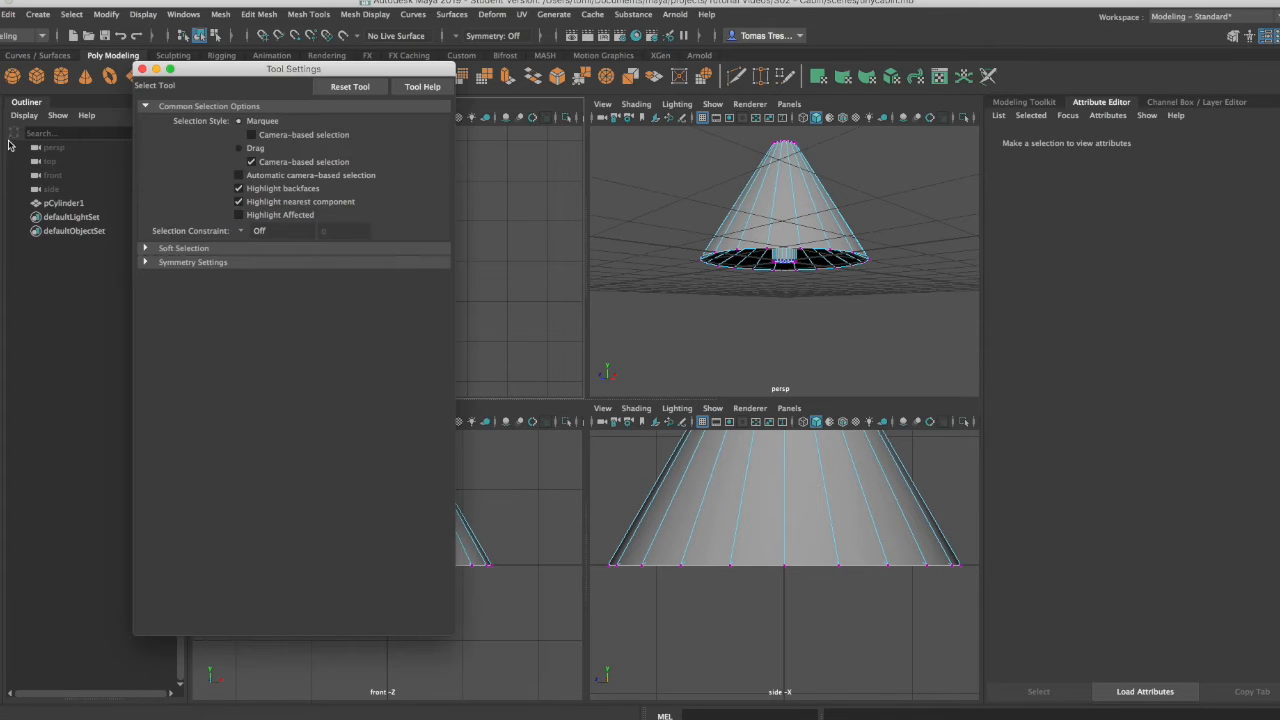
{"action": "left_click", "coordinate": [146, 263]}
{"action": "left_click", "coordinate": [252, 281]}
{"action": "left_click", "coordinate": [272, 301]}
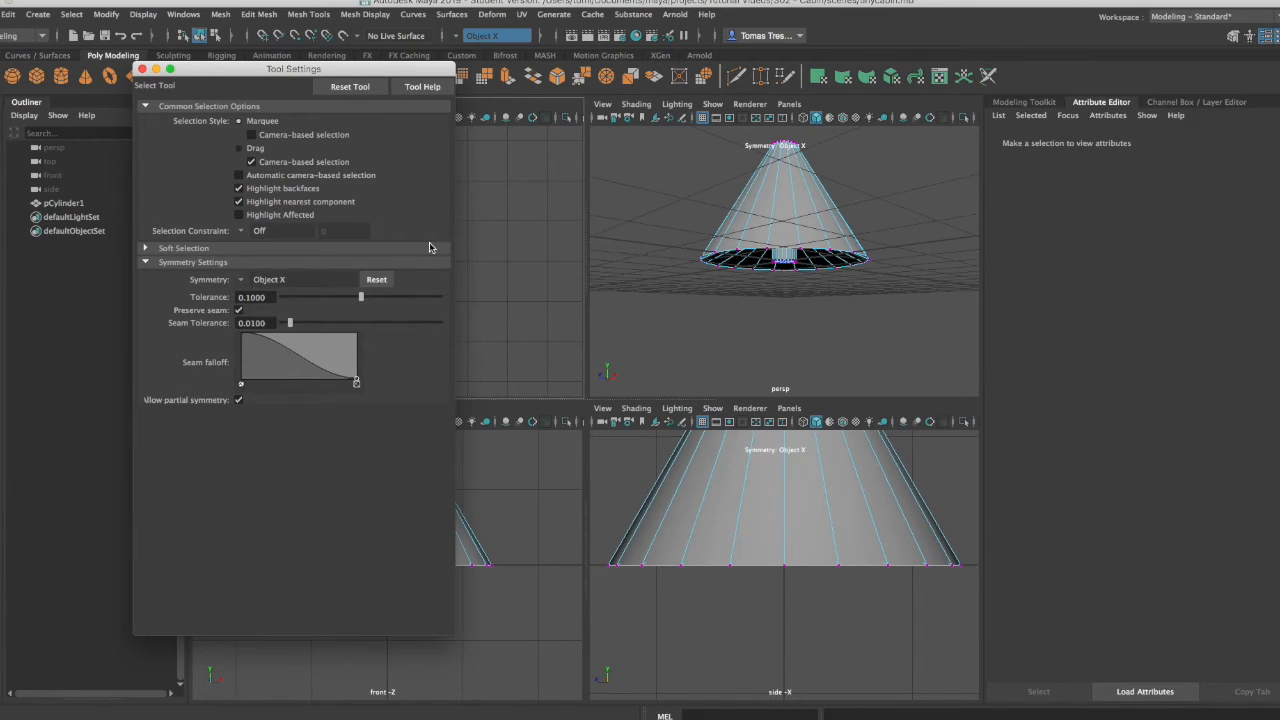
{"action": "left_click", "coordinate": [144, 68]}
Step: Move every second vertex of the cone's lower rim inward toward the trunk to form a ten-pointed star outline
{"action": "left_click", "coordinate": [356, 219]}
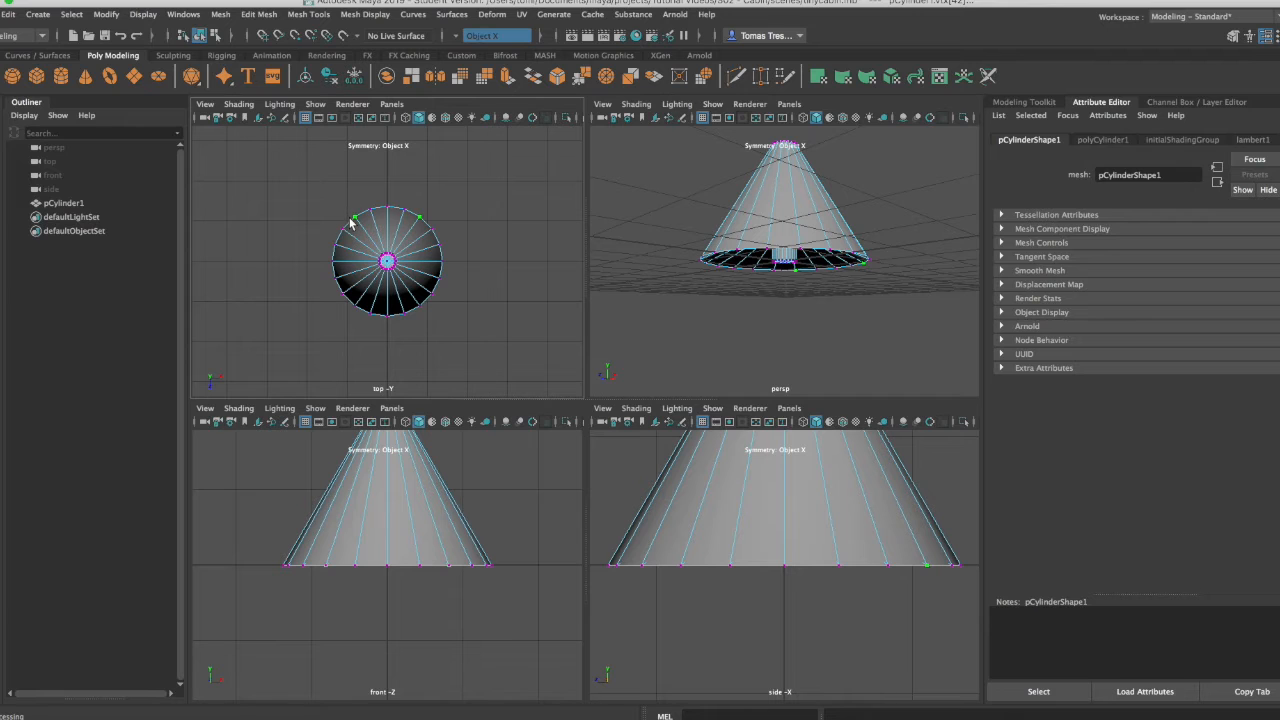
{"action": "key", "text": "w"}
{"action": "left_click_drag", "start_coordinate": [356, 222], "coordinate": [381, 257]}
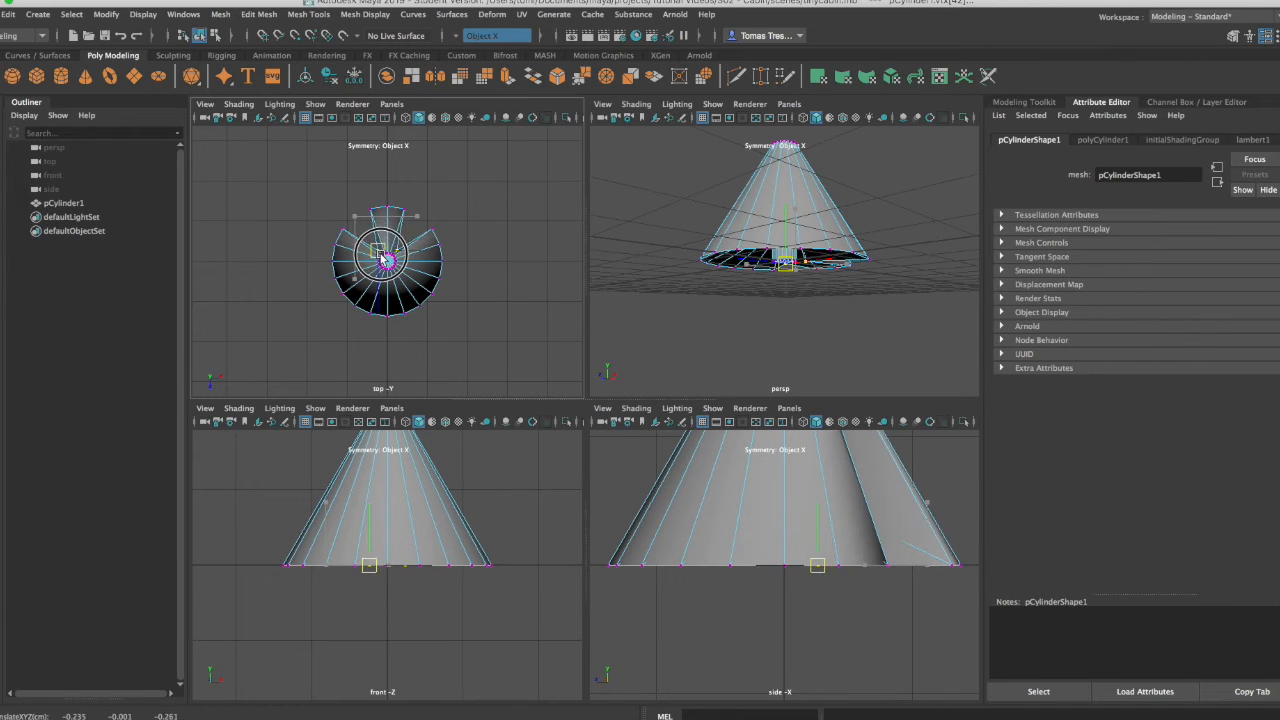
{"action": "key", "text": "space"}
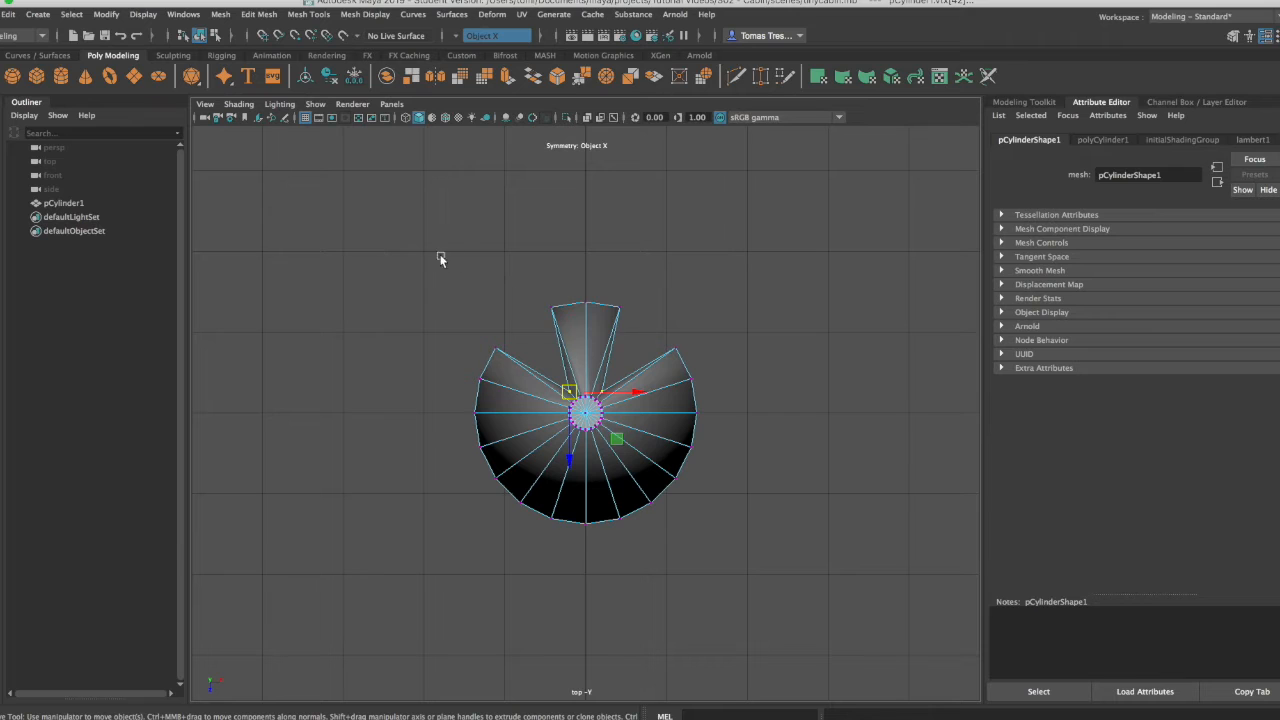
{"action": "left_click", "coordinate": [585, 301]}
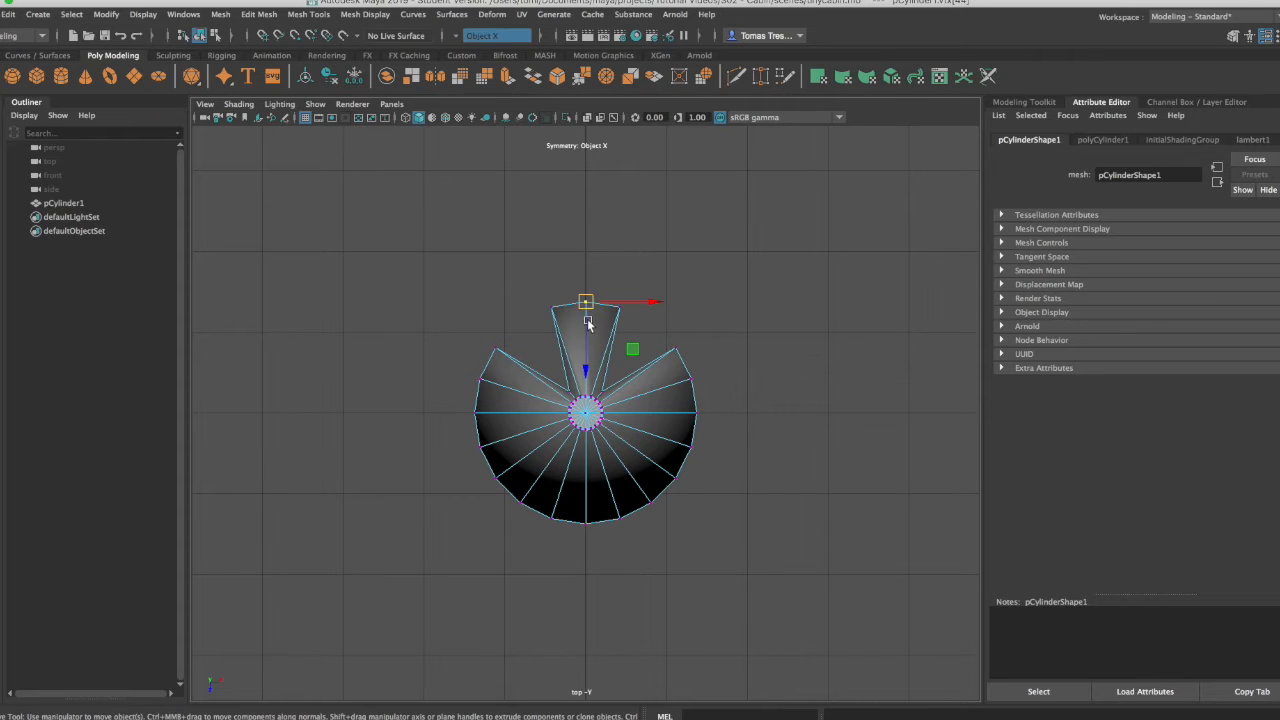
{"action": "left_click_drag", "start_coordinate": [590, 310], "coordinate": [598, 388]}
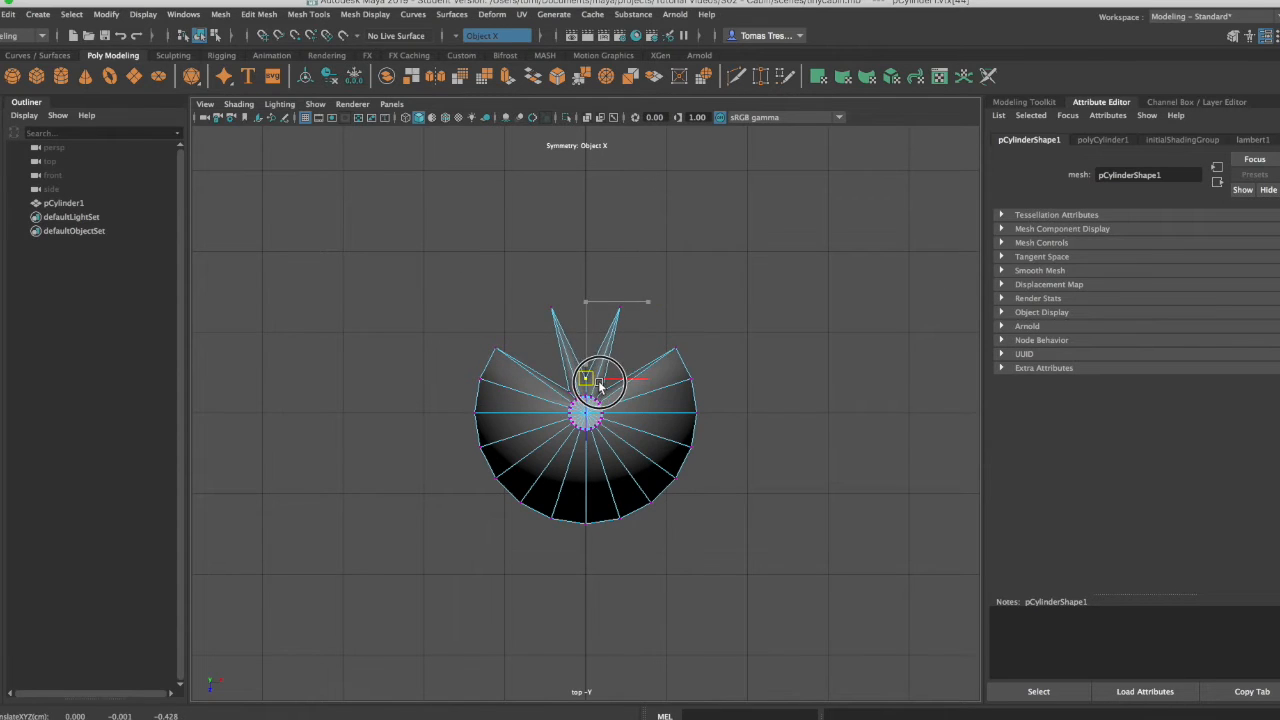
{"action": "left_click", "coordinate": [690, 379]}
{"action": "left_click_drag", "start_coordinate": [692, 382], "coordinate": [635, 400]}
{"action": "left_click_drag", "start_coordinate": [721, 470], "coordinate": [621, 424]}
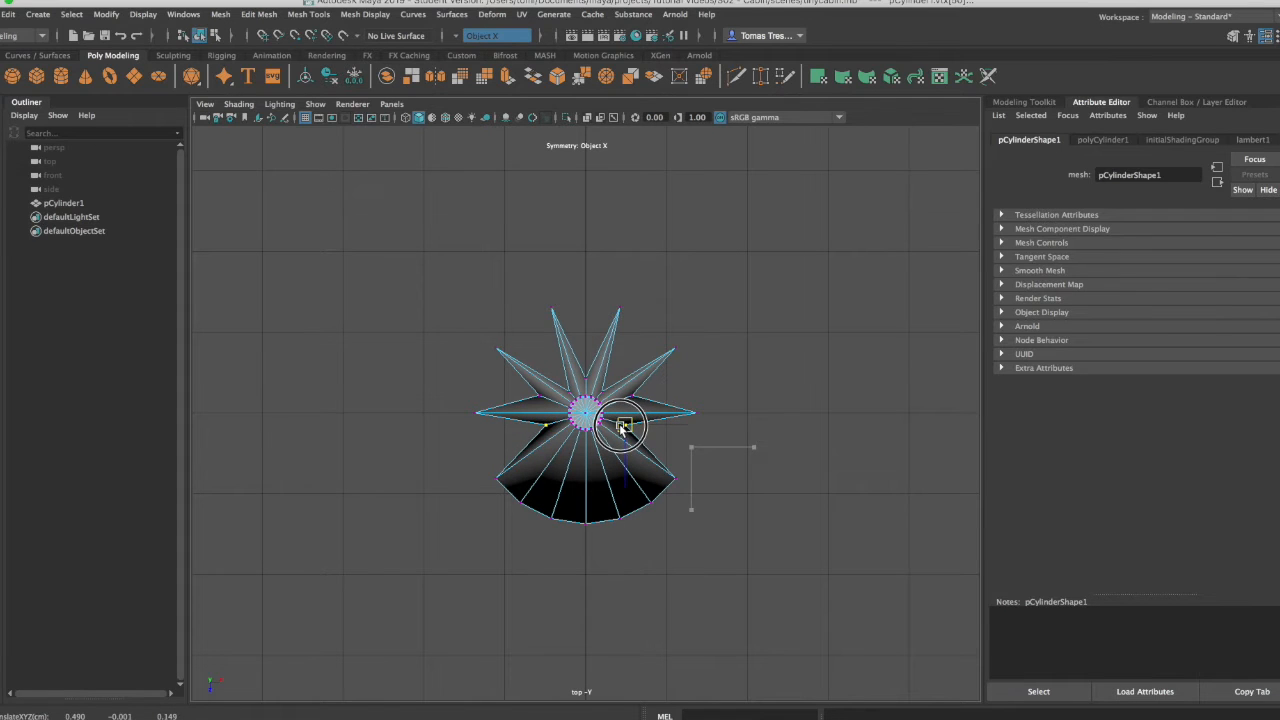
{"action": "left_click_drag", "start_coordinate": [680, 520], "coordinate": [614, 448]}
{"action": "left_click_drag", "start_coordinate": [569, 541], "coordinate": [586, 442]}
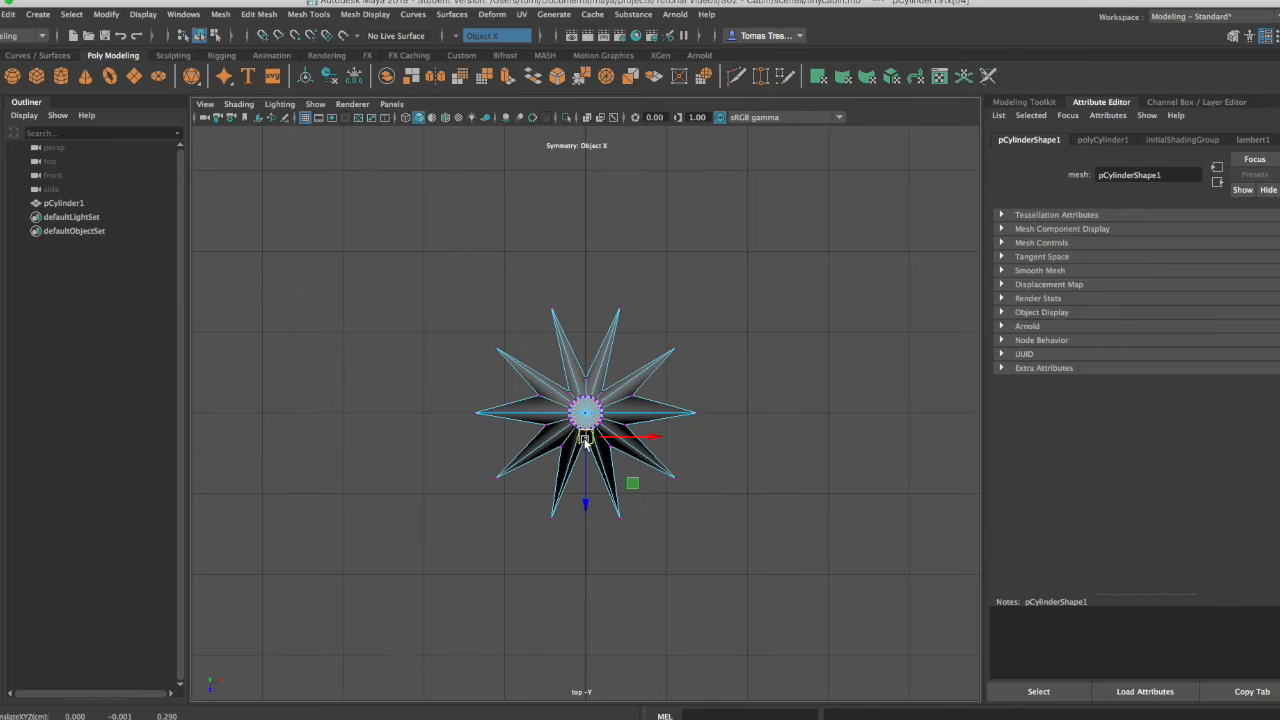
Step: Select all the inner notch vertices of the star-shaped rim and raise them above the base
{"action": "key", "text": "space"}
{"action": "left_click_drag", "start_coordinate": [846, 243], "coordinate": [859, 77], "text": "alt"}
{"action": "scroll", "coordinate": [823, 250], "scroll_direction": "up", "scroll_amount": 6}
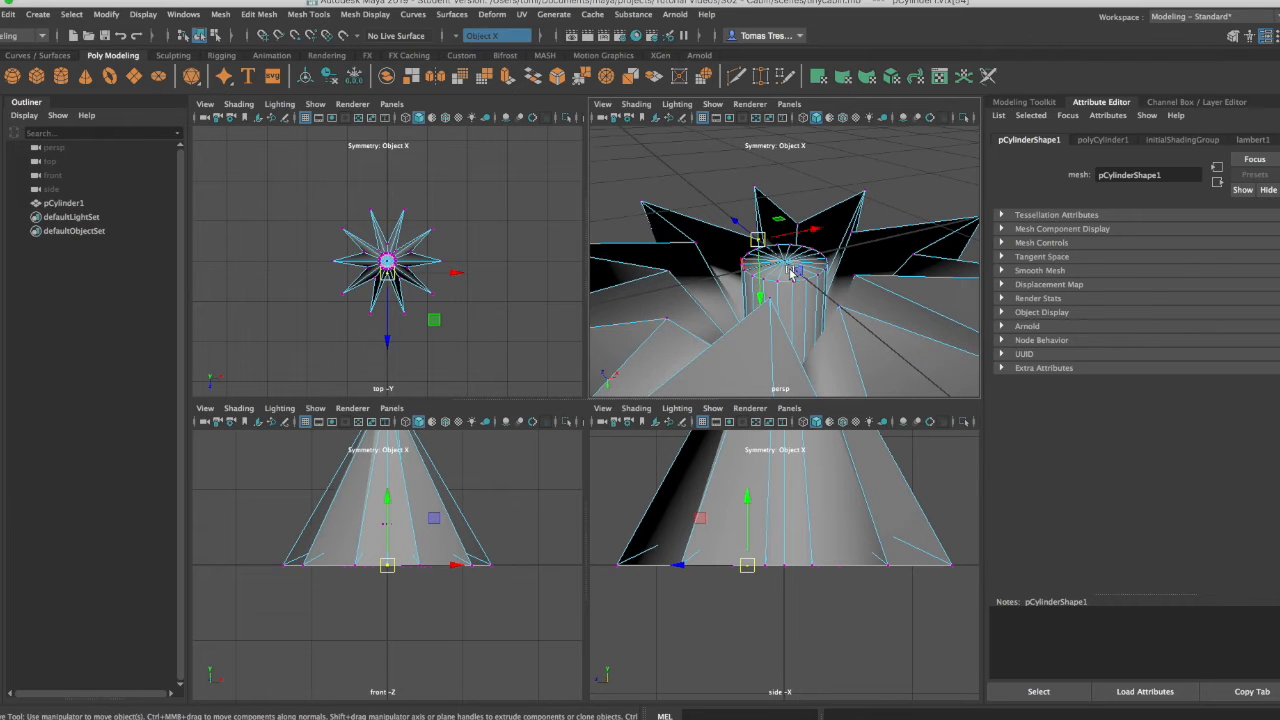
{"action": "left_click", "coordinate": [771, 305]}
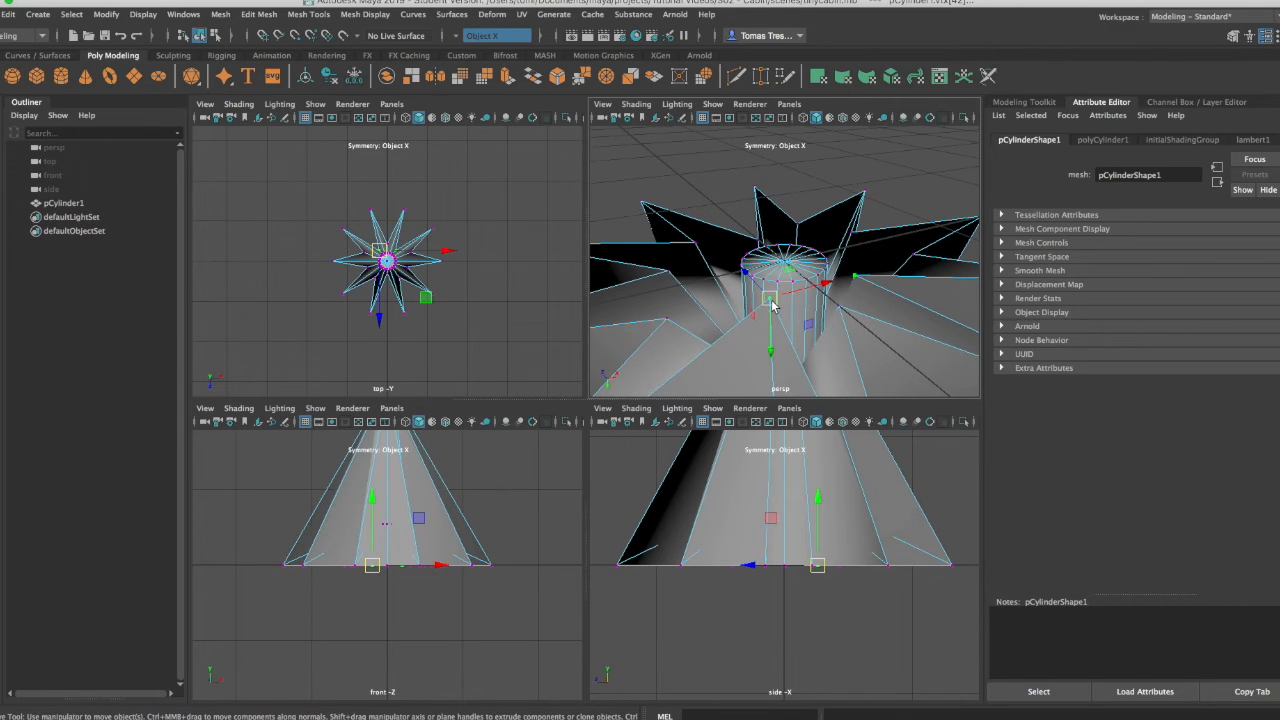
{"action": "left_click", "coordinate": [668, 326], "text": "shift"}
{"action": "left_click", "coordinate": [665, 271], "text": "shift"}
{"action": "left_click", "coordinate": [690, 246], "text": "shift"}
{"action": "left_click", "coordinate": [798, 224], "text": "shift"}
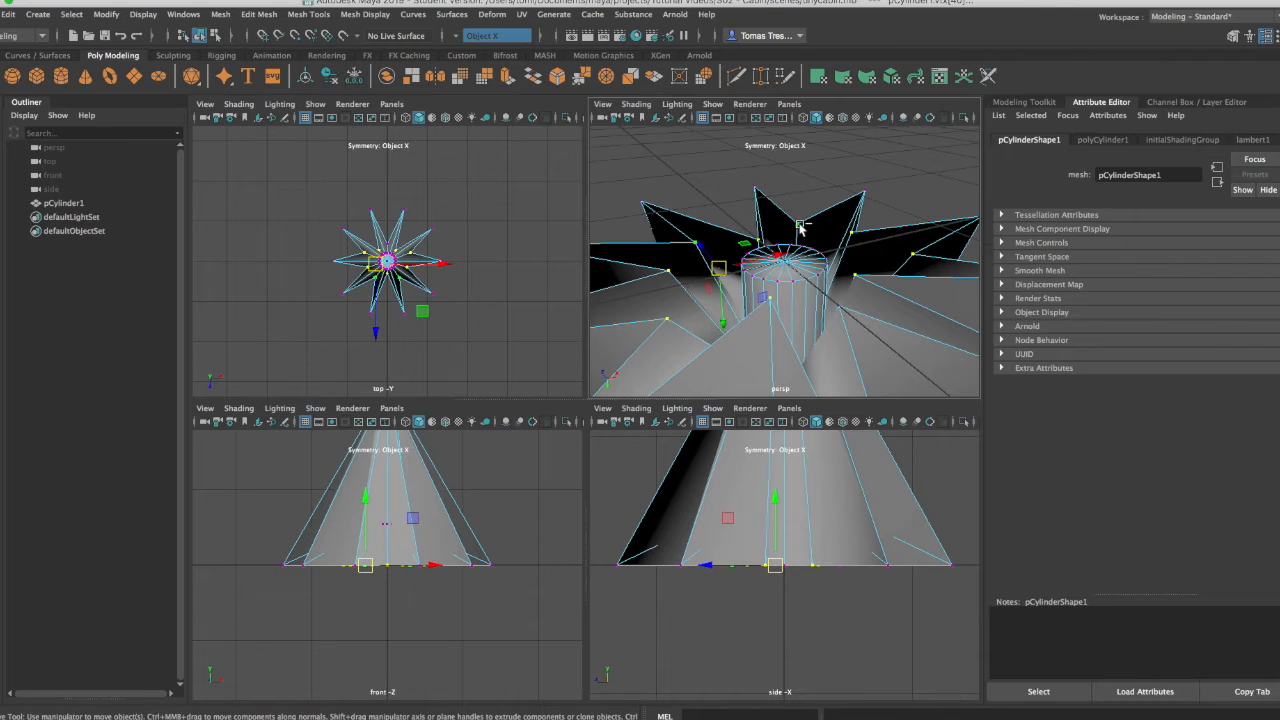
{"action": "left_click", "coordinate": [843, 310], "text": "shift"}
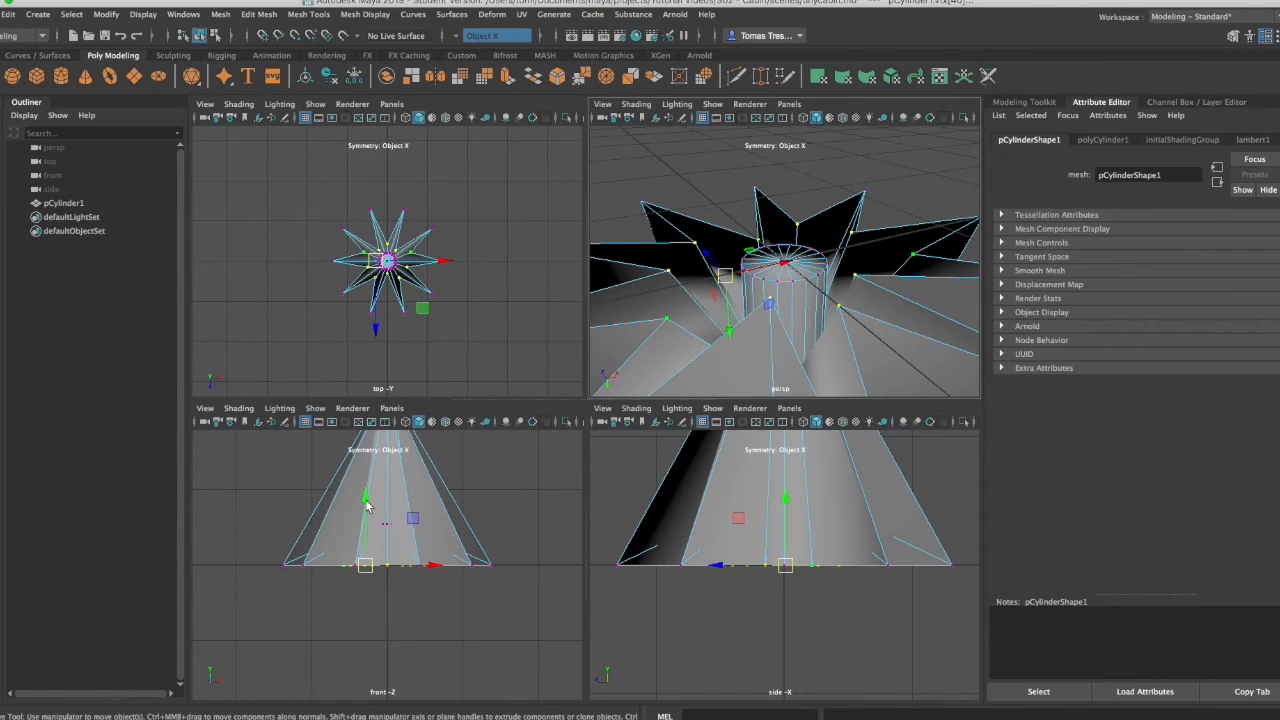
{"action": "left_click_drag", "start_coordinate": [367, 505], "coordinate": [378, 480]}
Step: Select all the vertices at the cone's flat top and lower them to make the cone shorter
{"action": "left_click_drag", "start_coordinate": [800, 281], "coordinate": [747, 425], "text": "alt"}
{"action": "scroll", "coordinate": [746, 266], "scroll_direction": "up", "scroll_amount": 5}
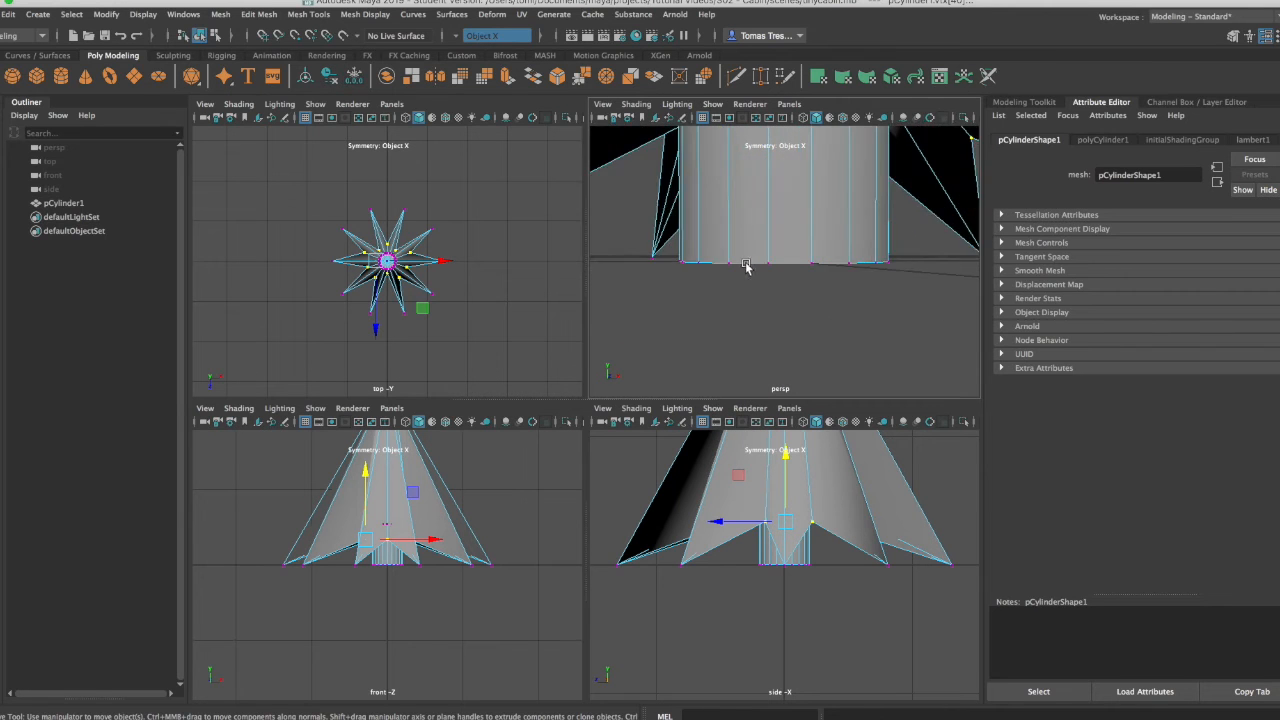
{"action": "scroll", "coordinate": [748, 265], "scroll_direction": "down", "scroll_amount": 5}
{"action": "left_click_drag", "start_coordinate": [751, 263], "coordinate": [714, 248], "text": "alt"}
{"action": "scroll", "coordinate": [831, 143], "scroll_direction": "up", "scroll_amount": 3}
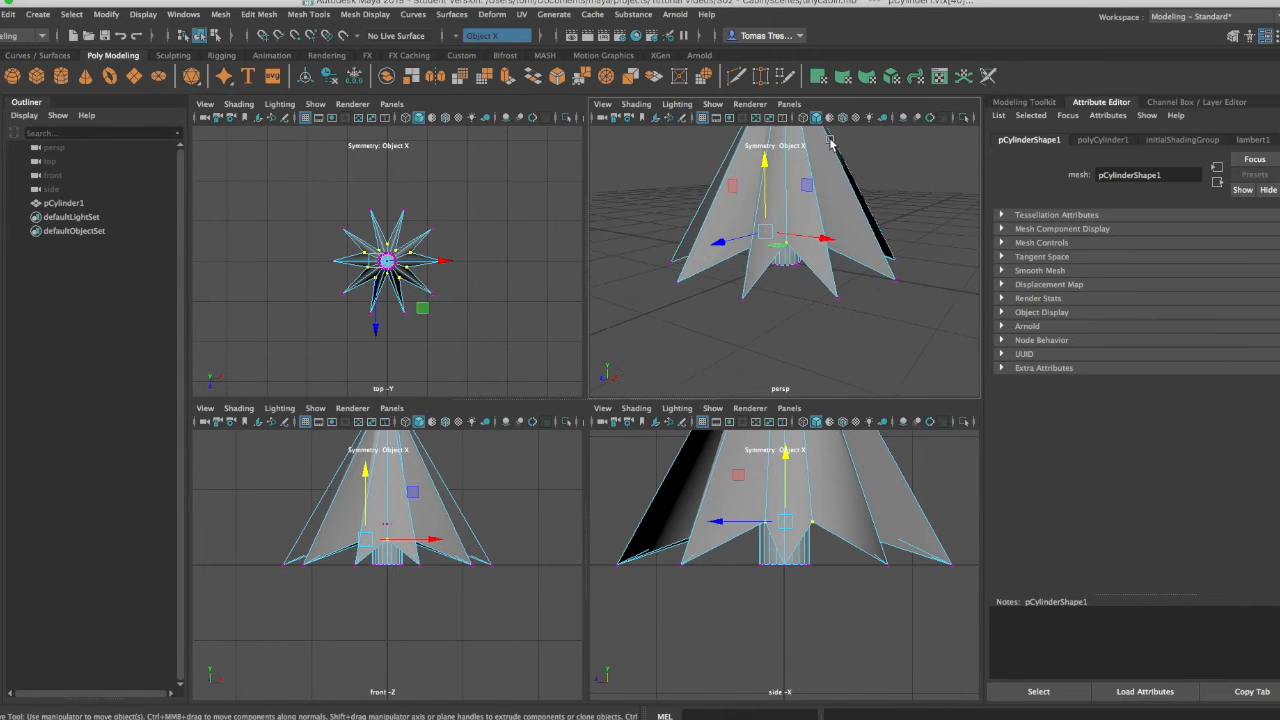
{"action": "scroll", "coordinate": [791, 177], "scroll_direction": "down", "scroll_amount": 5}
{"action": "left_click_drag", "start_coordinate": [855, 205], "coordinate": [852, 206]}
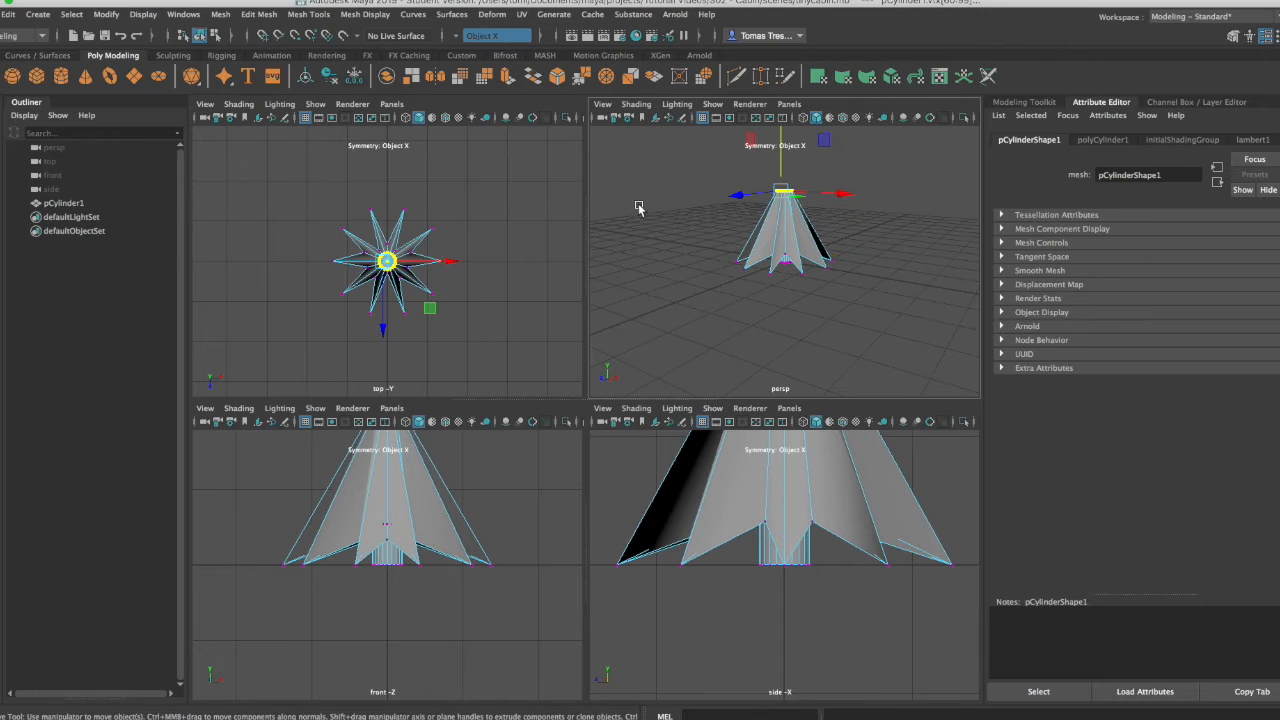
{"action": "scroll", "coordinate": [431, 480], "scroll_direction": "down", "scroll_amount": 5}
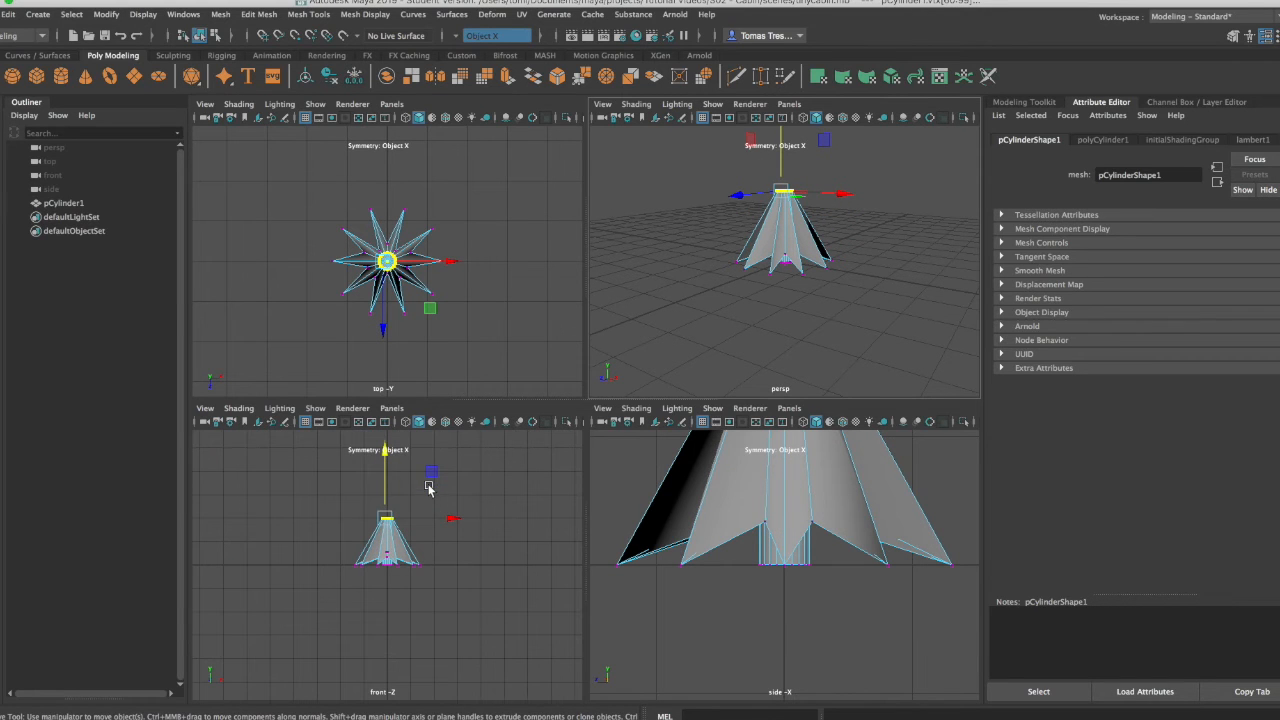
{"action": "left_click_drag", "start_coordinate": [386, 454], "coordinate": [388, 471]}
{"action": "left_click_drag", "start_coordinate": [766, 300], "coordinate": [900, 251], "text": "alt"}
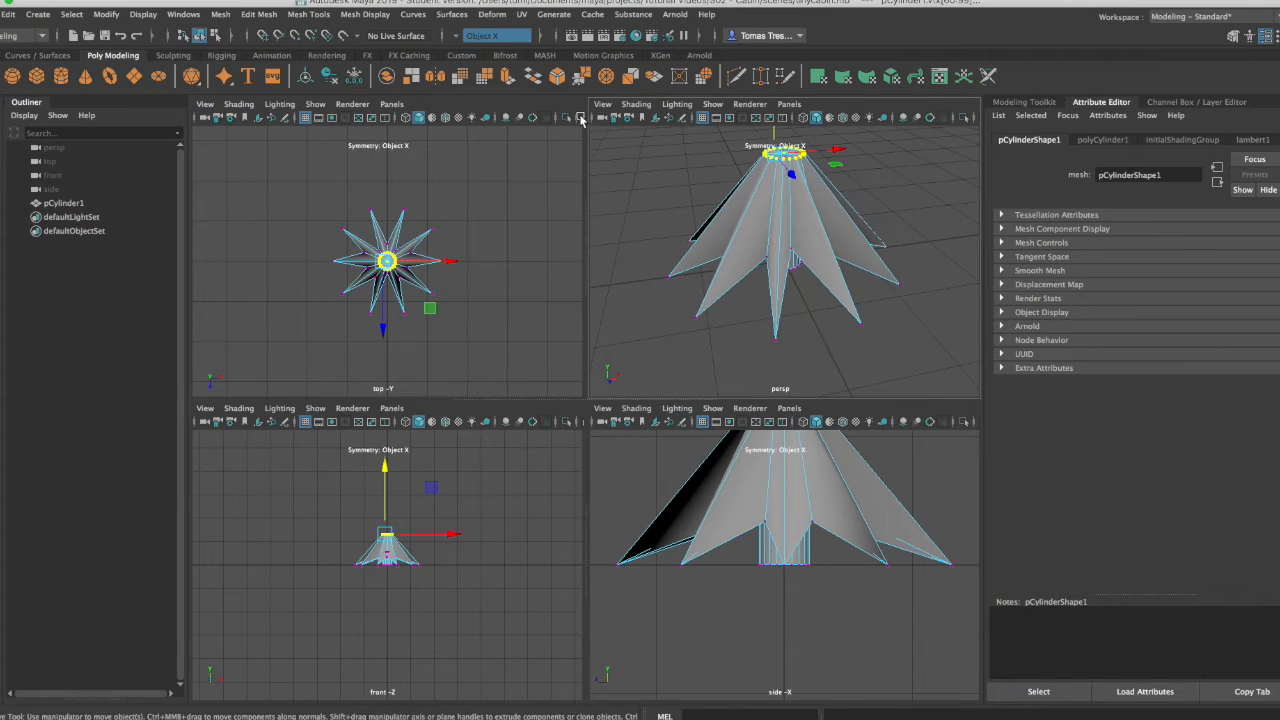
Step: Insert several edge loops one at a time around the cone's slope with the Insert Edge Loop tool
{"action": "left_click", "coordinate": [259, 14]}
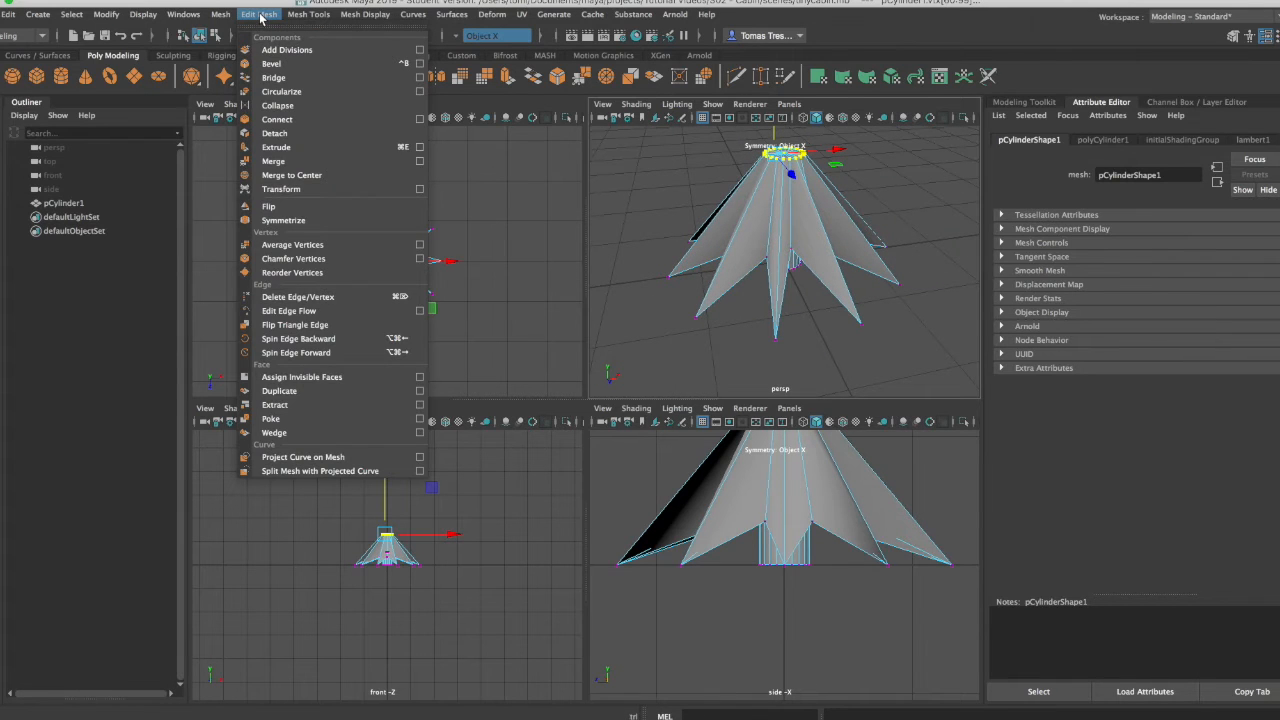
{"action": "mouse_move", "coordinate": [313, 14]}
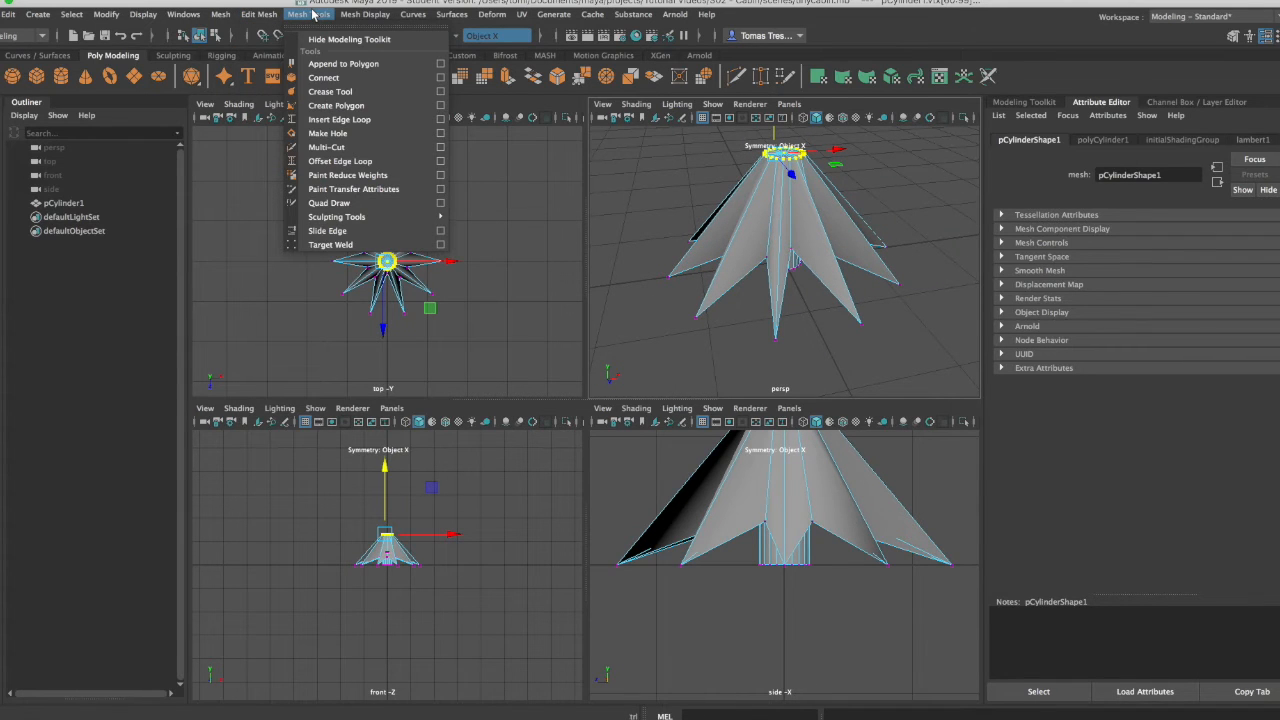
{"action": "left_click", "coordinate": [339, 119]}
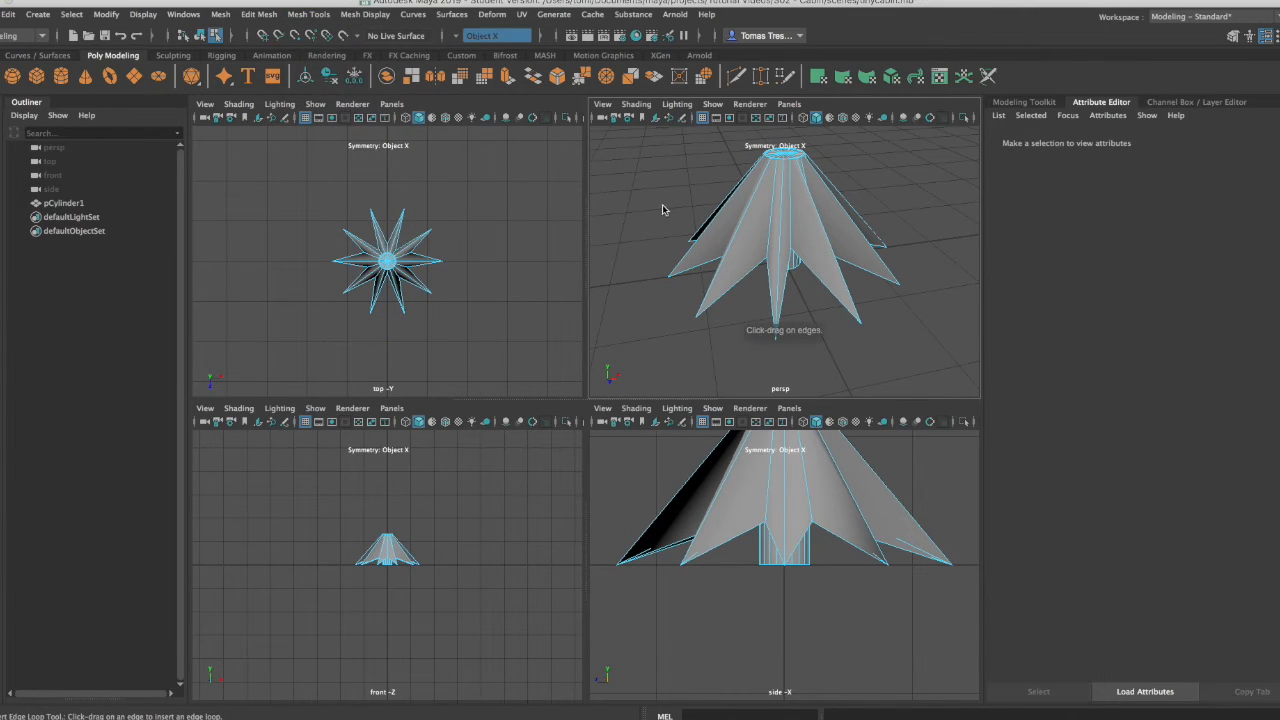
{"action": "mouse_move", "coordinate": [741, 212]}
{"action": "left_mouse_down"}
{"action": "mouse_move", "coordinate": [757, 194]}
{"action": "mouse_move", "coordinate": [749, 229]}
{"action": "mouse_move", "coordinate": [760, 189]}
{"action": "mouse_move", "coordinate": [752, 206]}
{"action": "left_mouse_up"}
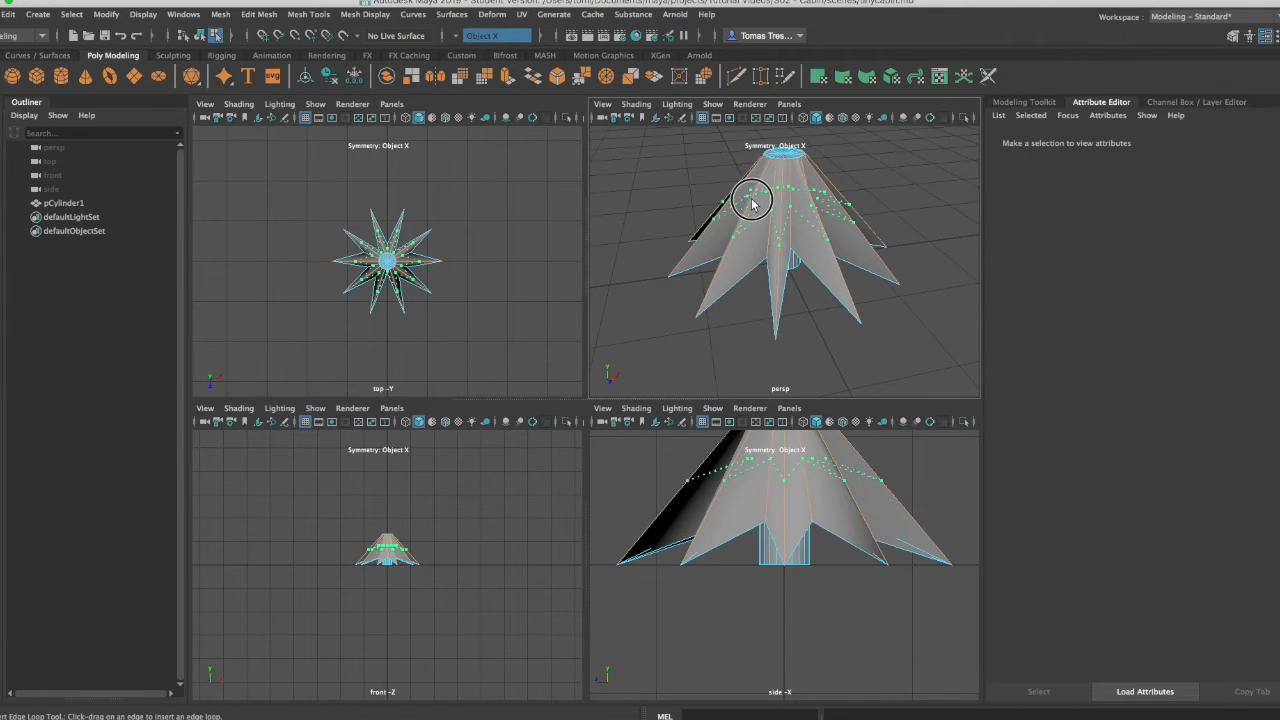
{"action": "left_click_drag", "start_coordinate": [752, 203], "coordinate": [752, 199]}
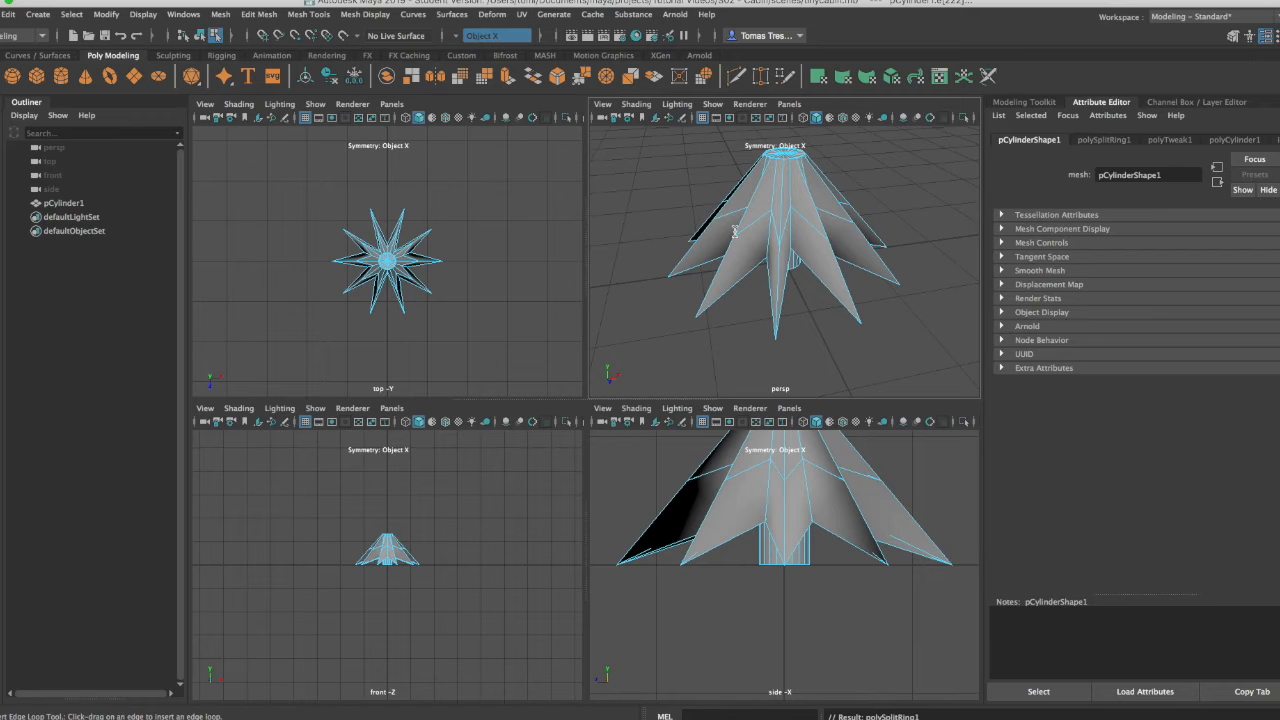
{"action": "left_click_drag", "start_coordinate": [743, 287], "coordinate": [755, 201]}
{"action": "key", "text": "ctrl+z"}
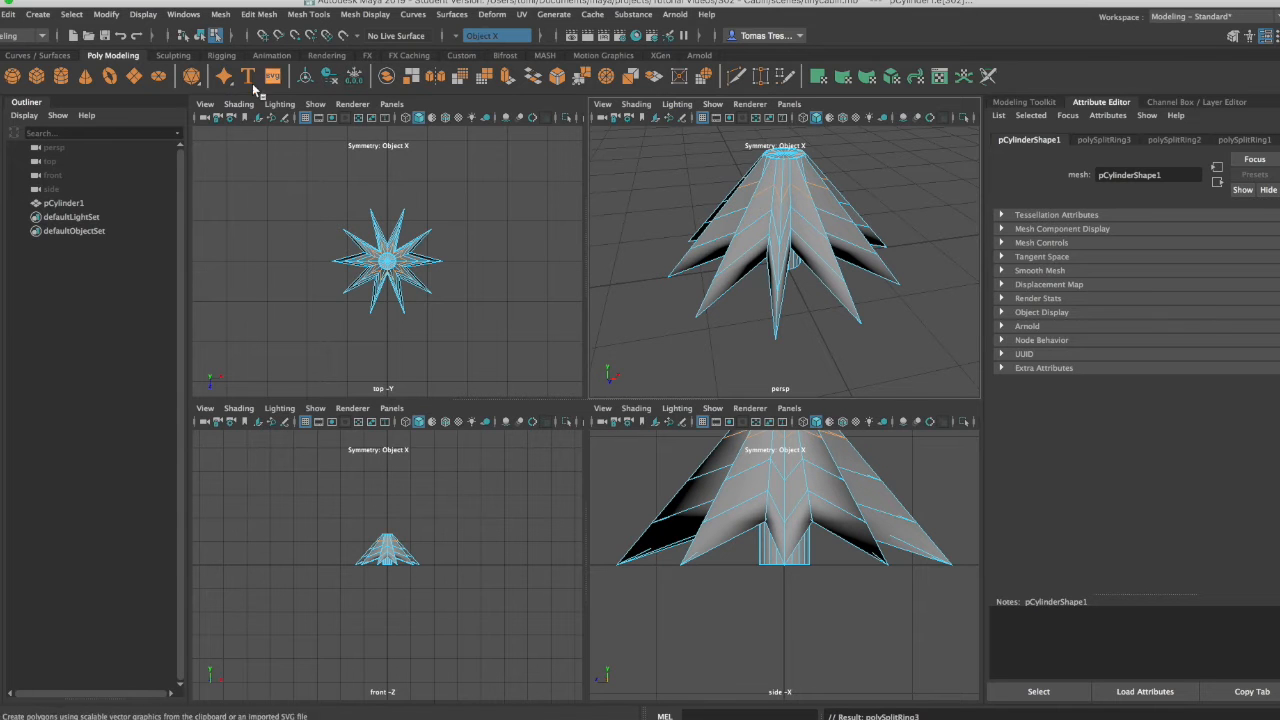
Step: Undo the individually placed loops and insert 3 evenly spaced edge loops around the cone's slope using the Multiple edge loops option
{"action": "left_click", "coordinate": [245, 14]}
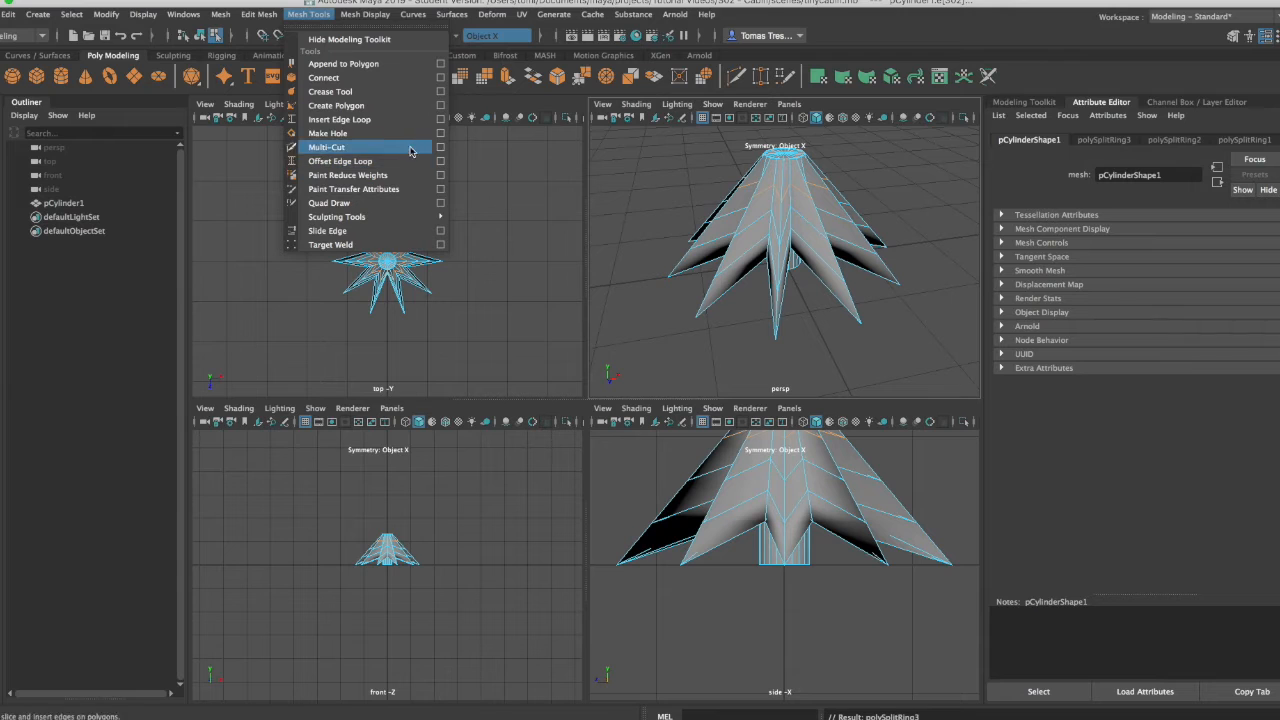
{"action": "left_click", "coordinate": [441, 120]}
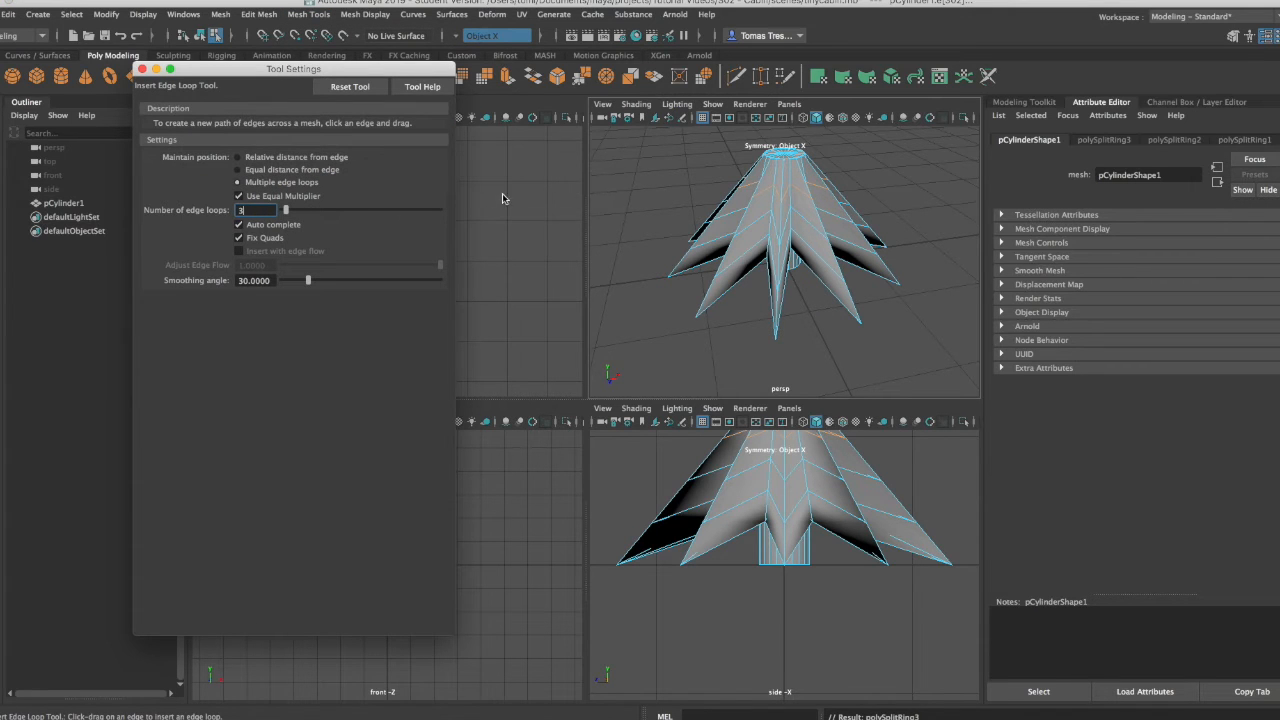
{"action": "left_click", "coordinate": [695, 173]}
{"action": "key", "text": "ctrl+z"}
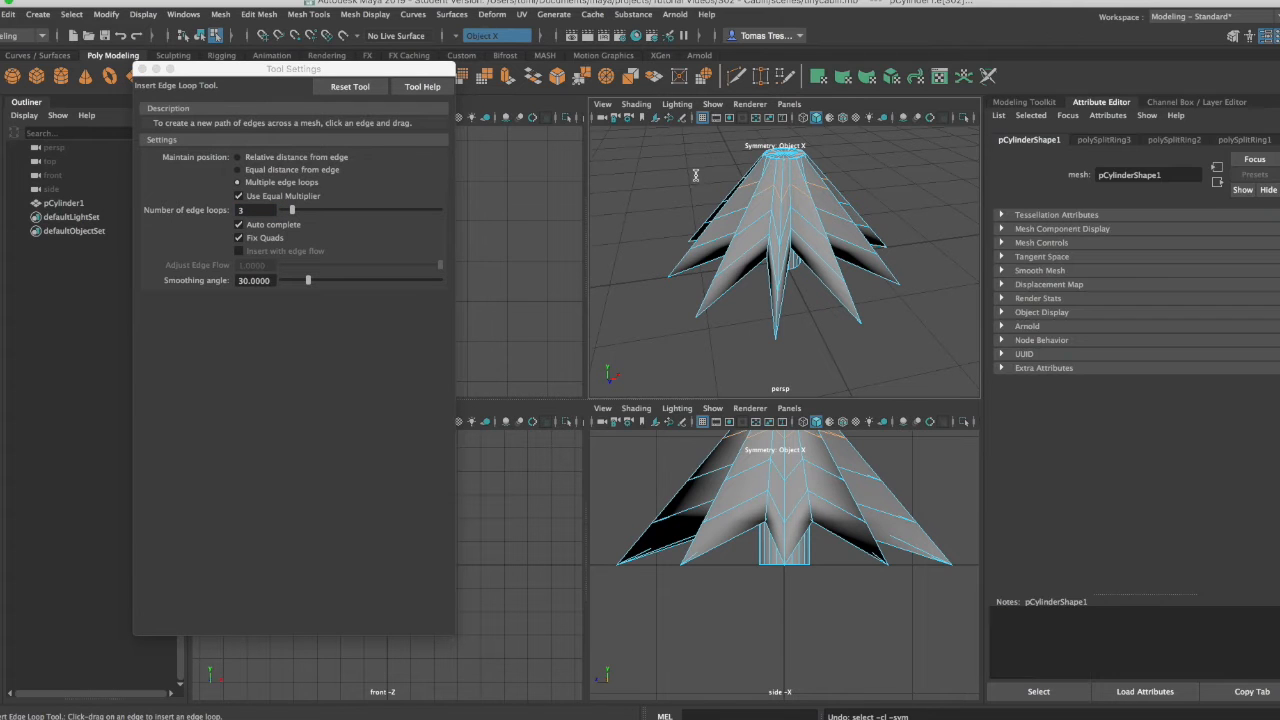
{"action": "key", "text": "ctrl+z"}
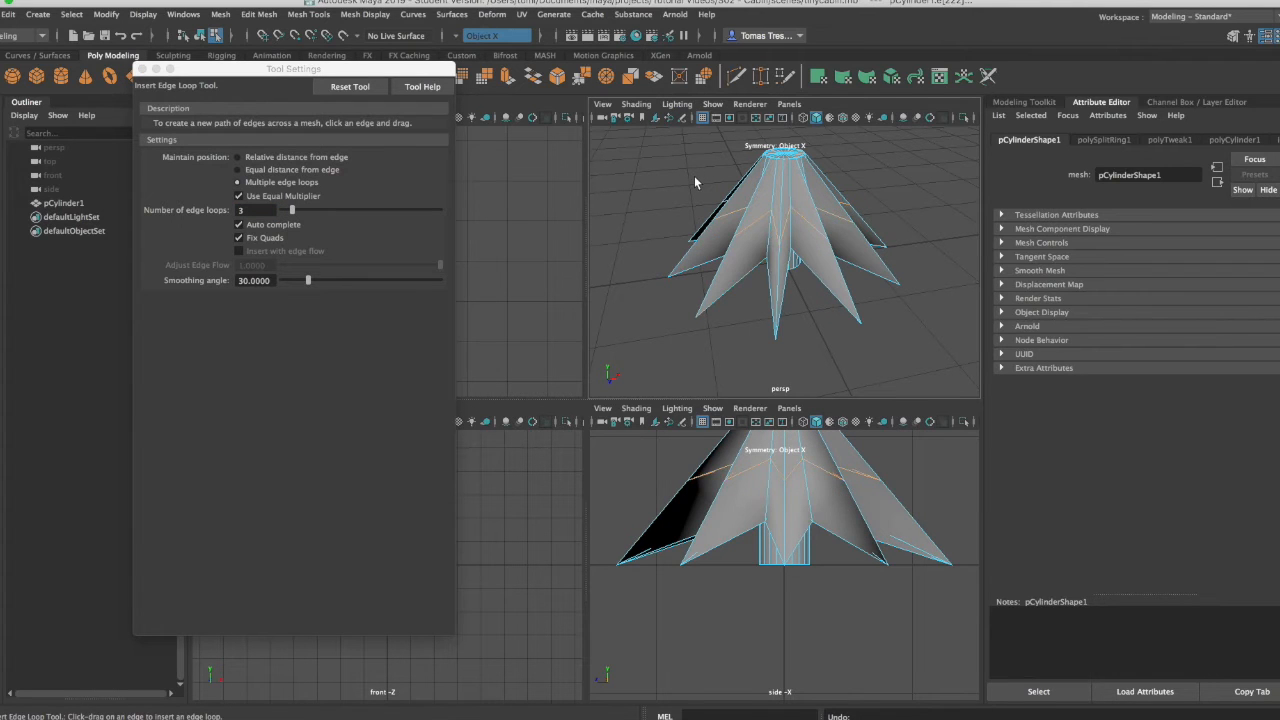
{"action": "key", "text": "ctrl+z"}
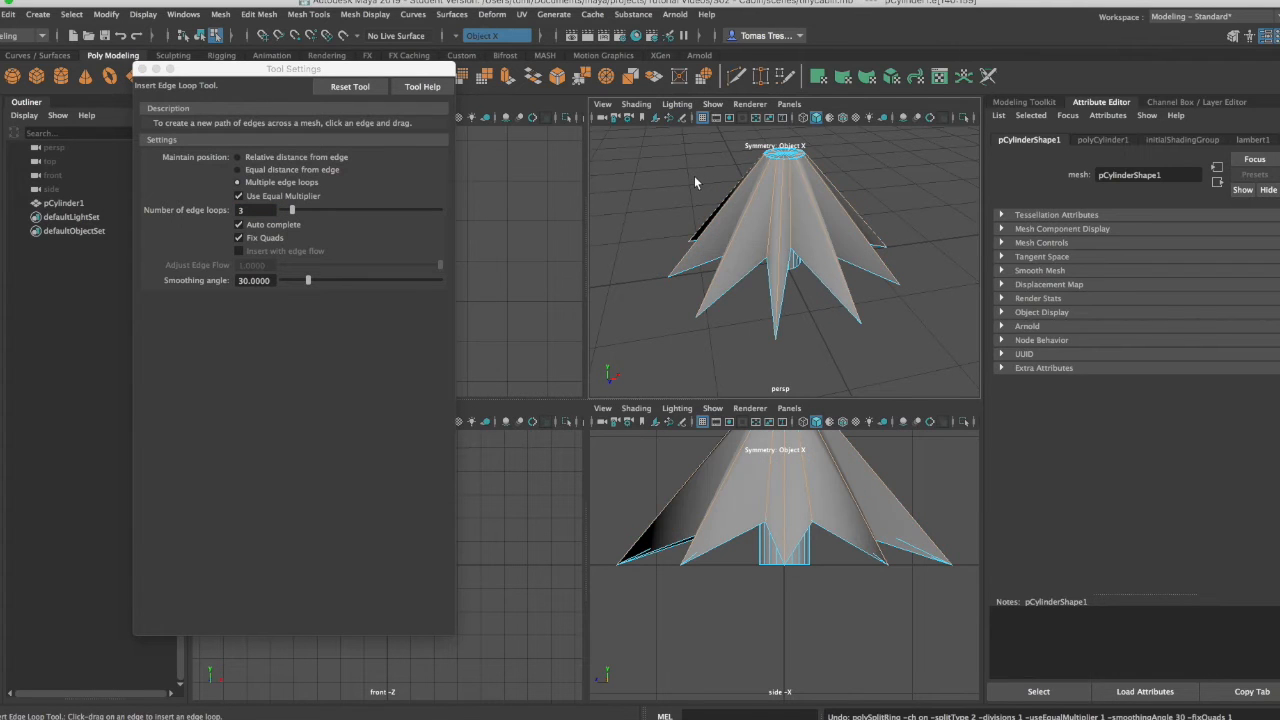
{"action": "left_click", "coordinate": [743, 222]}
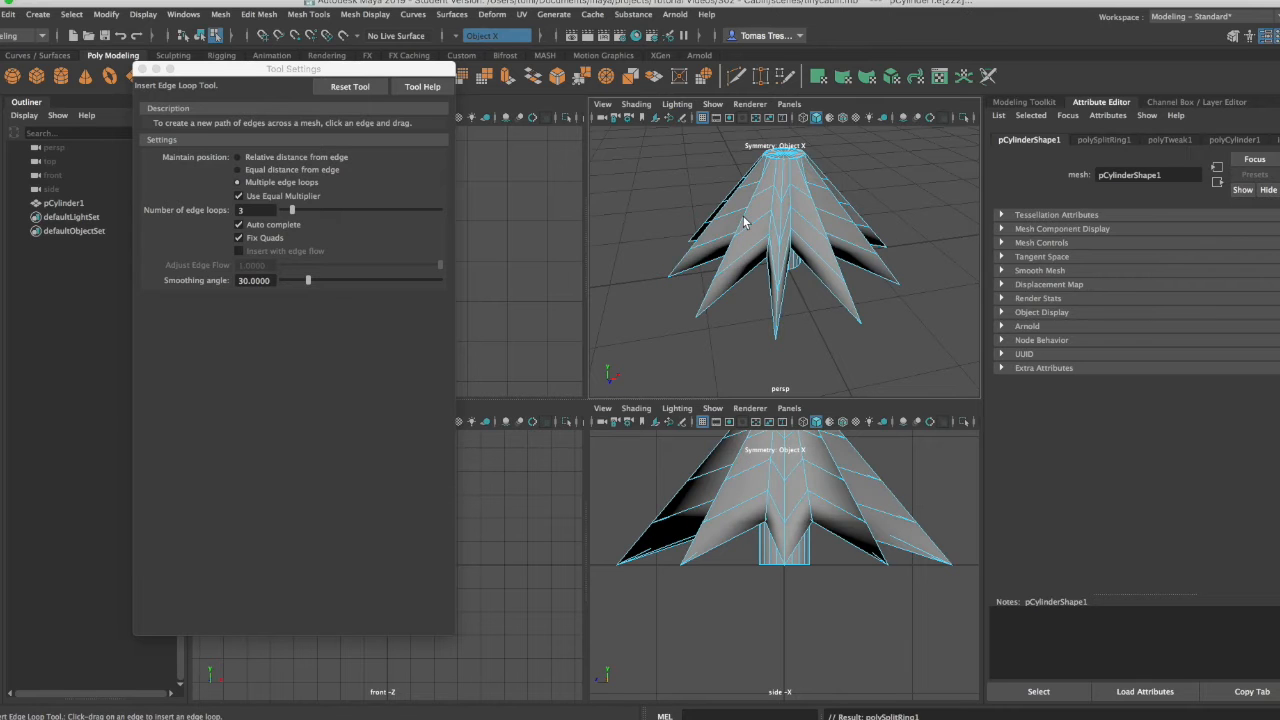
Step: Set the number of edge loops to 2 and try to insert them around the underside of the star-shaped skirt
{"action": "left_click_drag", "start_coordinate": [748, 286], "coordinate": [768, 118], "text": "alt"}
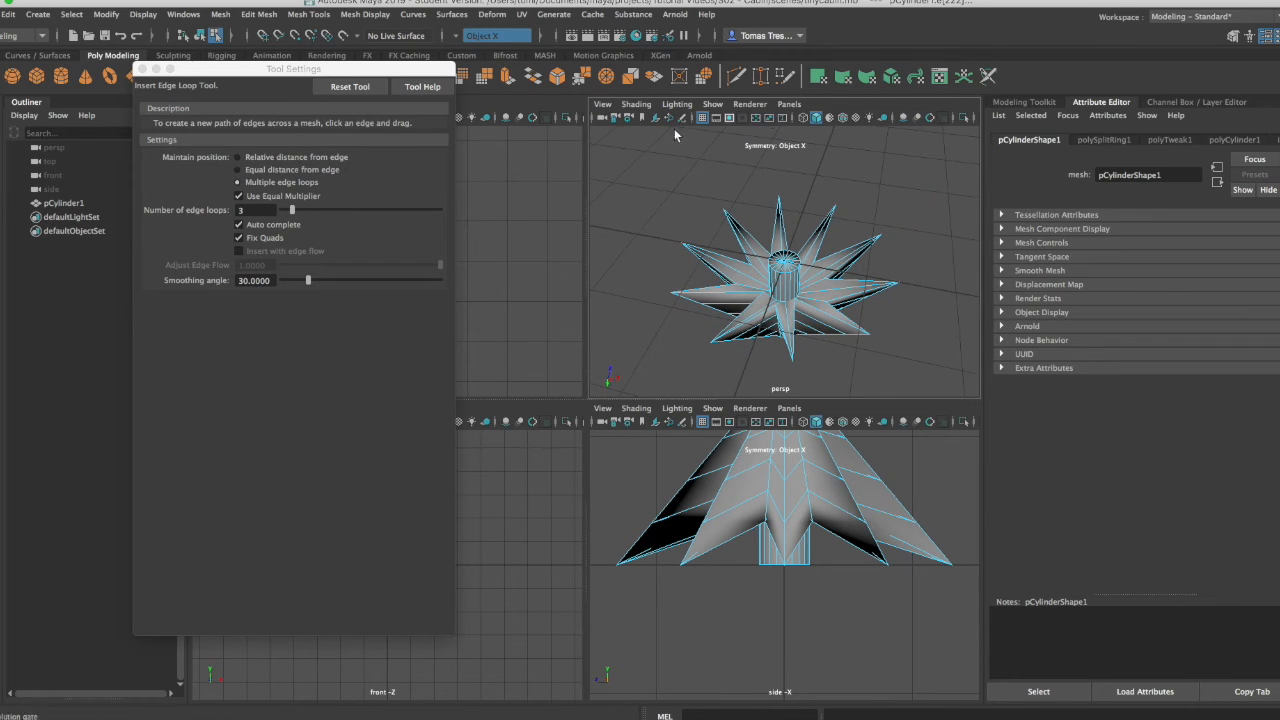
{"action": "left_click", "coordinate": [231, 209]}
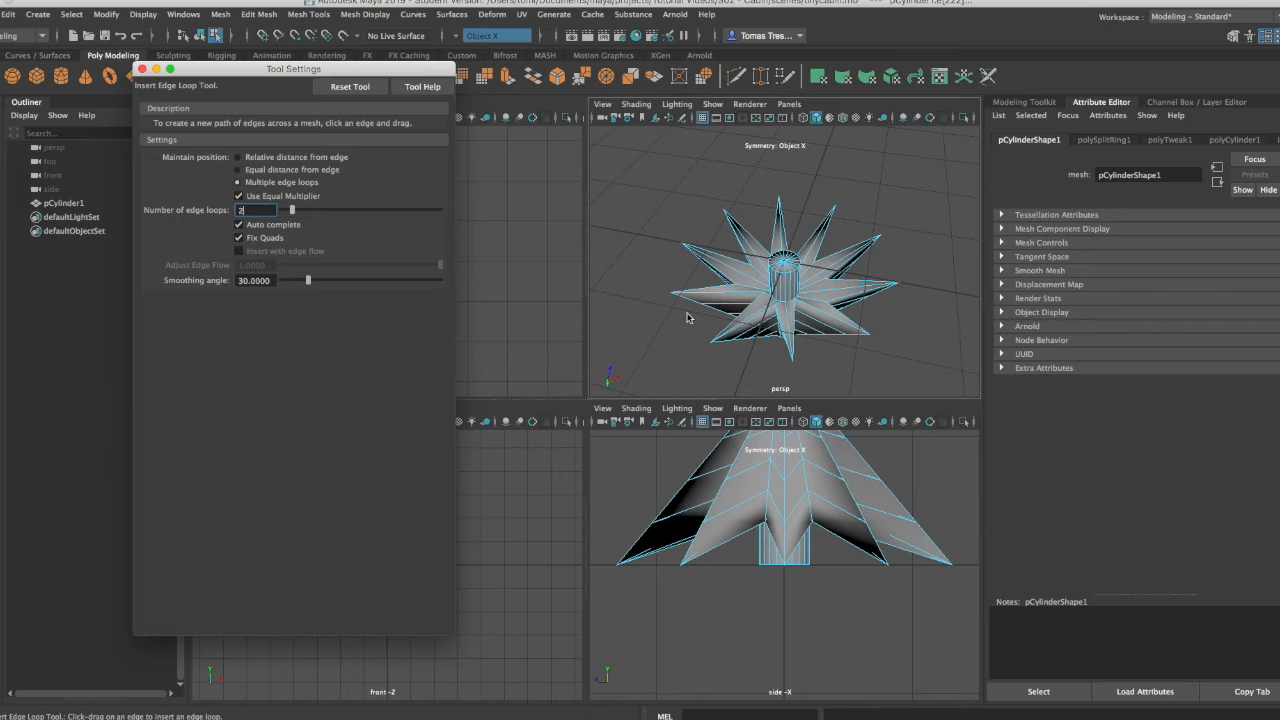
{"action": "left_click", "coordinate": [743, 288]}
{"action": "left_click_drag", "start_coordinate": [744, 289], "coordinate": [758, 387]}
{"action": "key", "text": "ctrl+z"}
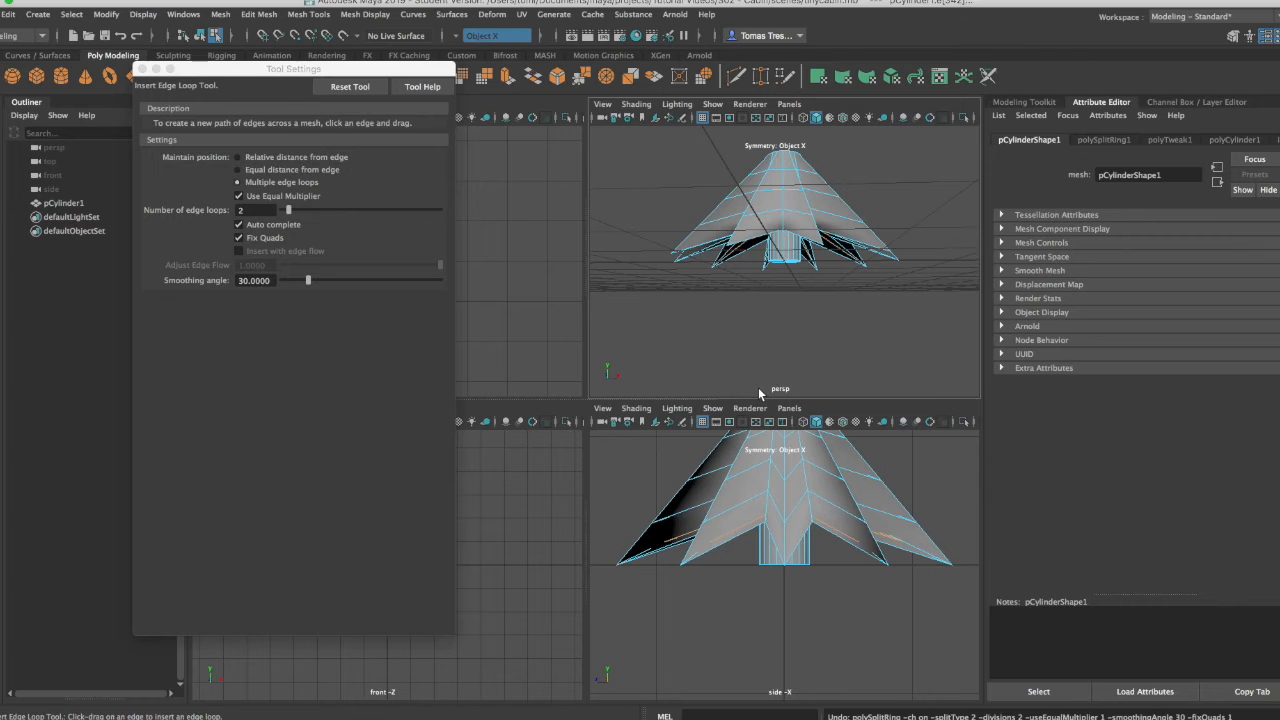
{"action": "left_click_drag", "start_coordinate": [759, 312], "coordinate": [835, 346], "text": "alt"}
{"action": "mouse_move", "coordinate": [781, 219]}
{"action": "right_mouse_down"}
{"action": "mouse_move", "coordinate": [722, 210]}
{"action": "mouse_move", "coordinate": [776, 178]}
{"action": "mouse_move", "coordinate": [762, 225]}
{"action": "right_mouse_up"}
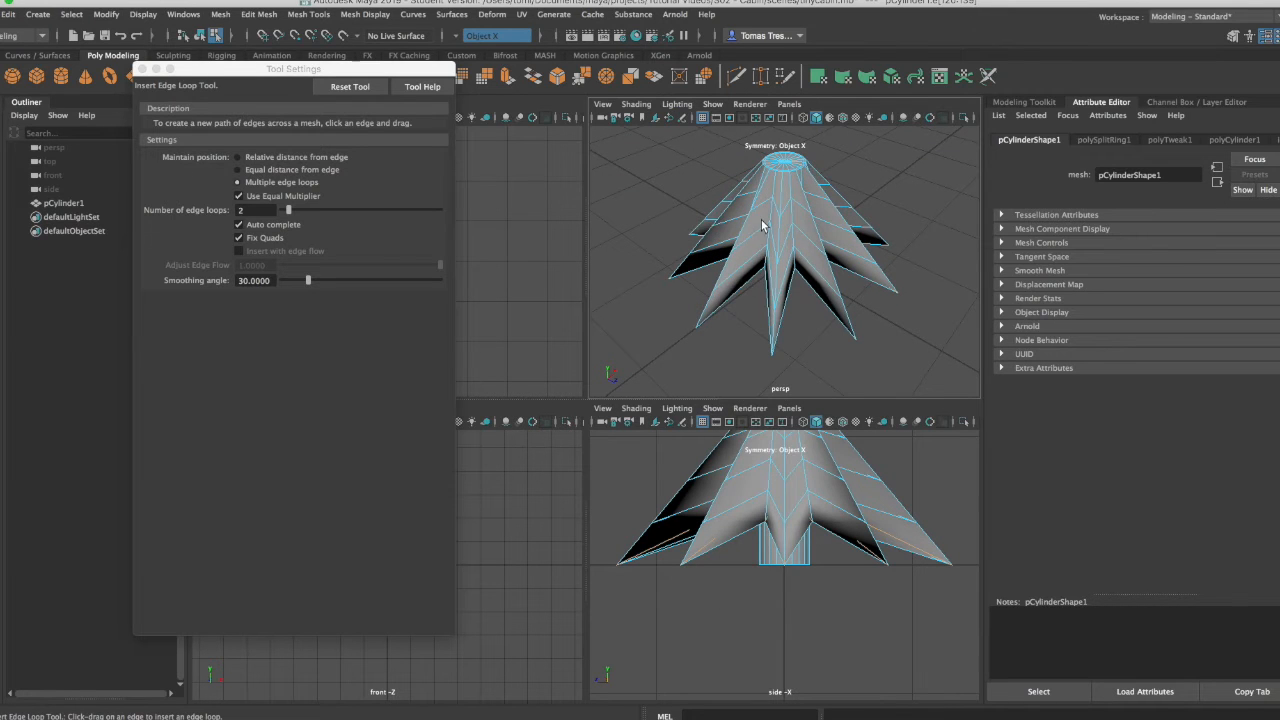
{"action": "left_click", "coordinate": [745, 272]}
{"action": "key", "text": "ctrl+z"}
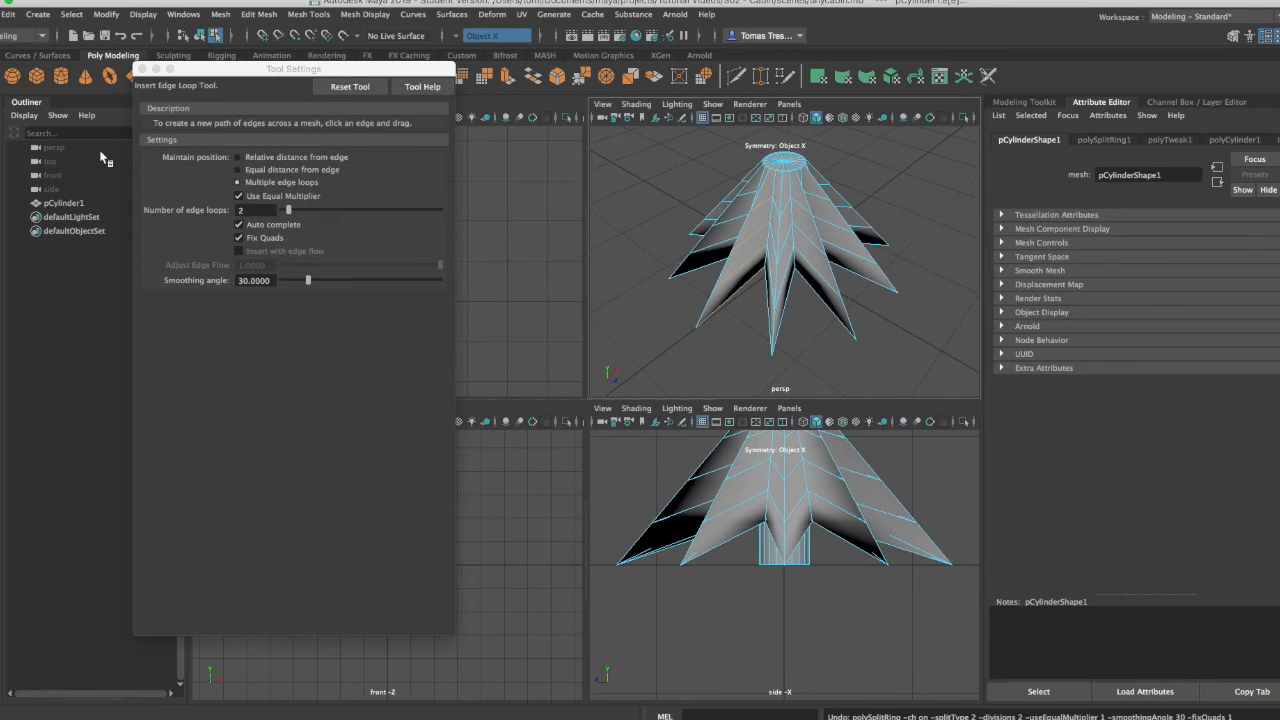
Step: Select the lowest inserted edge loop around the cone and move it down toward the star-shaped rim
{"action": "key", "text": "q"}
{"action": "double_click", "coordinate": [745, 268]}
{"action": "left_click_drag", "start_coordinate": [737, 284], "coordinate": [829, 251], "text": "alt"}
{"action": "key", "text": "w"}
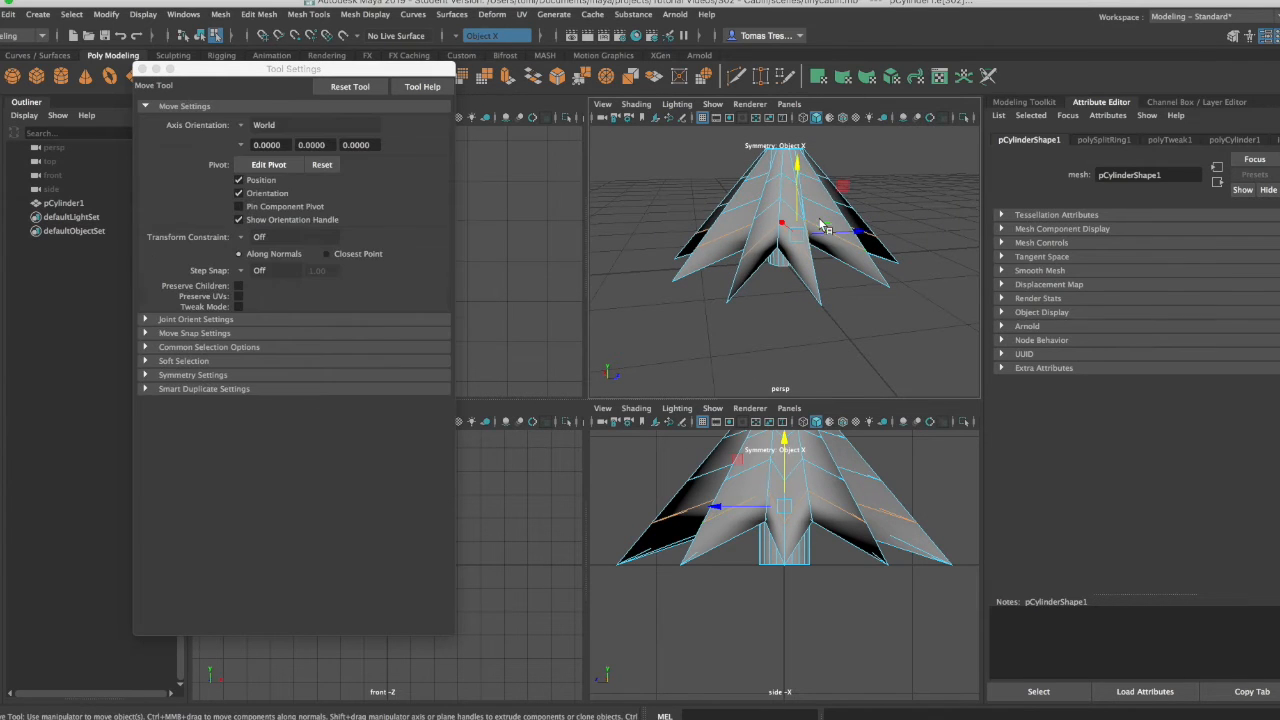
{"action": "left_click_drag", "start_coordinate": [795, 183], "coordinate": [793, 188]}
{"action": "left_click_drag", "start_coordinate": [831, 279], "coordinate": [772, 281], "text": "alt"}
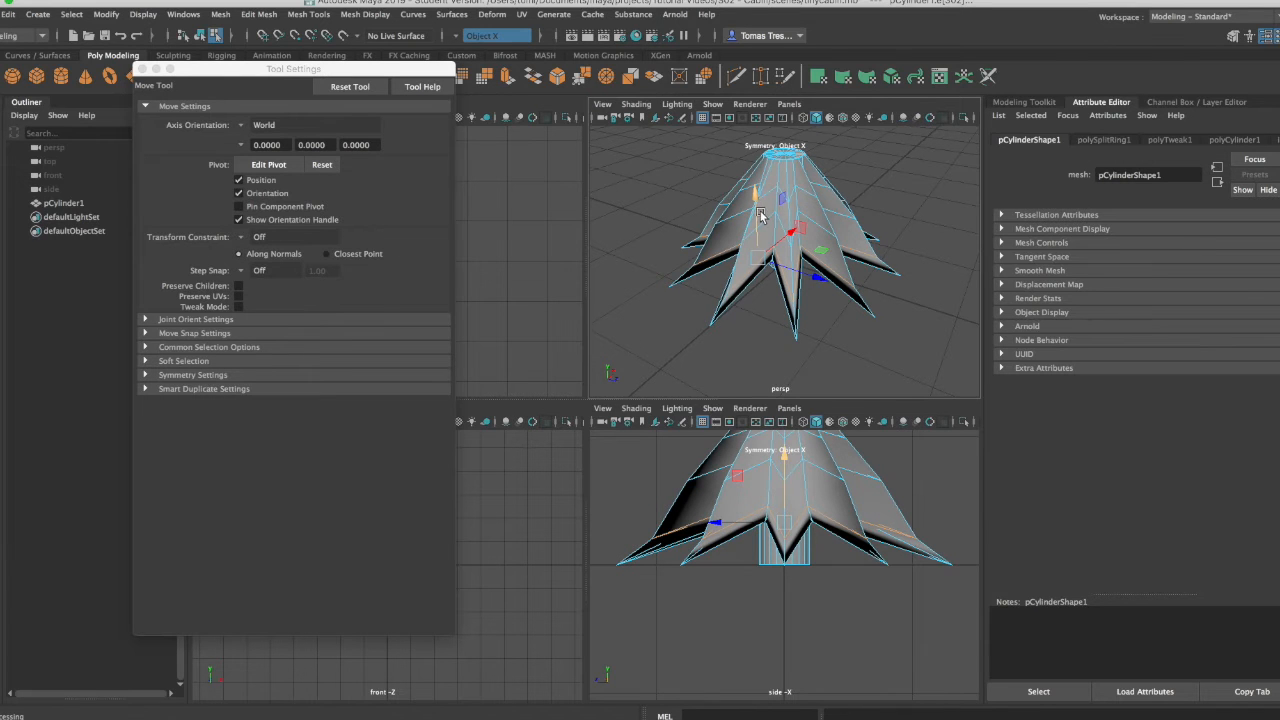
Step: Render the perspective view with Maya Hardware 2.0 to check the tree's shape, and close the render window
{"action": "left_click_drag", "start_coordinate": [736, 328], "coordinate": [816, 379], "text": "alt"}
{"action": "middle_click_drag", "start_coordinate": [784, 239], "coordinate": [784, 268], "text": "alt"}
{"action": "scroll", "coordinate": [800, 249], "scroll_direction": "up", "scroll_amount": 2}
{"action": "scroll", "coordinate": [799, 249], "scroll_direction": "down", "scroll_amount": 2}
{"action": "left_click_drag", "start_coordinate": [735, 346], "coordinate": [754, 298], "text": "alt"}
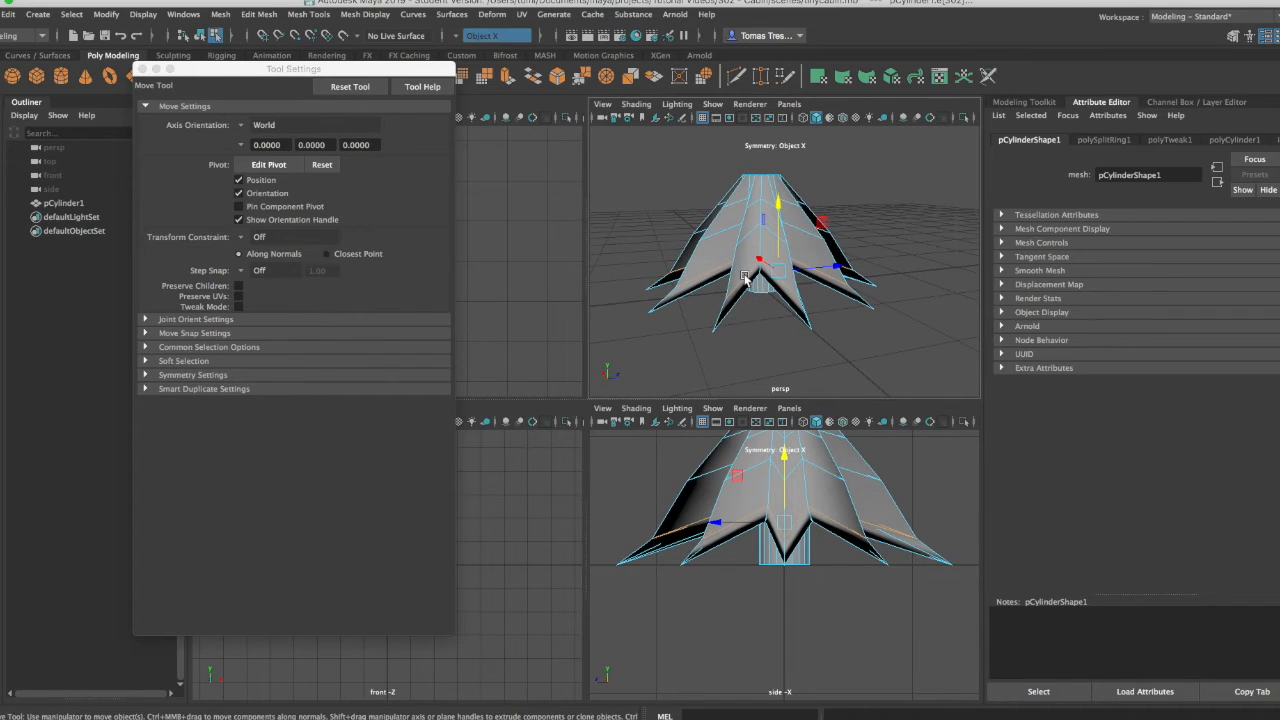
{"action": "left_click", "coordinate": [587, 35]}
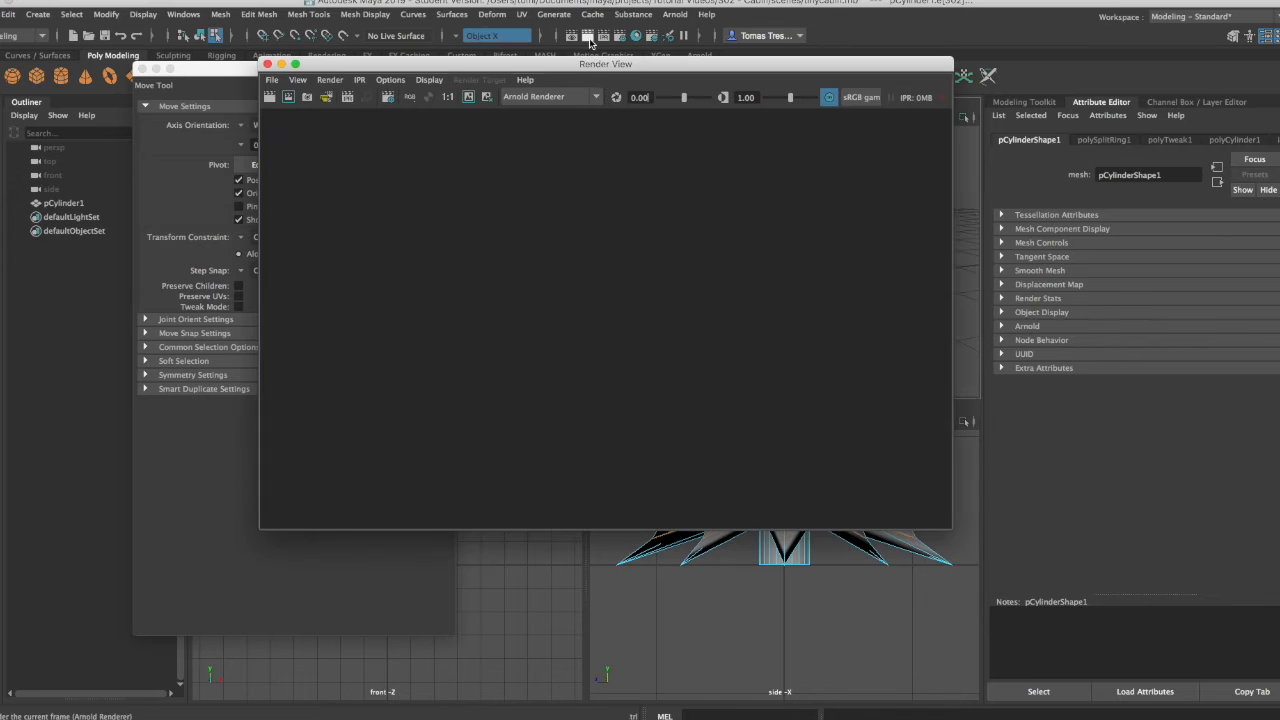
{"action": "left_click", "coordinate": [558, 97]}
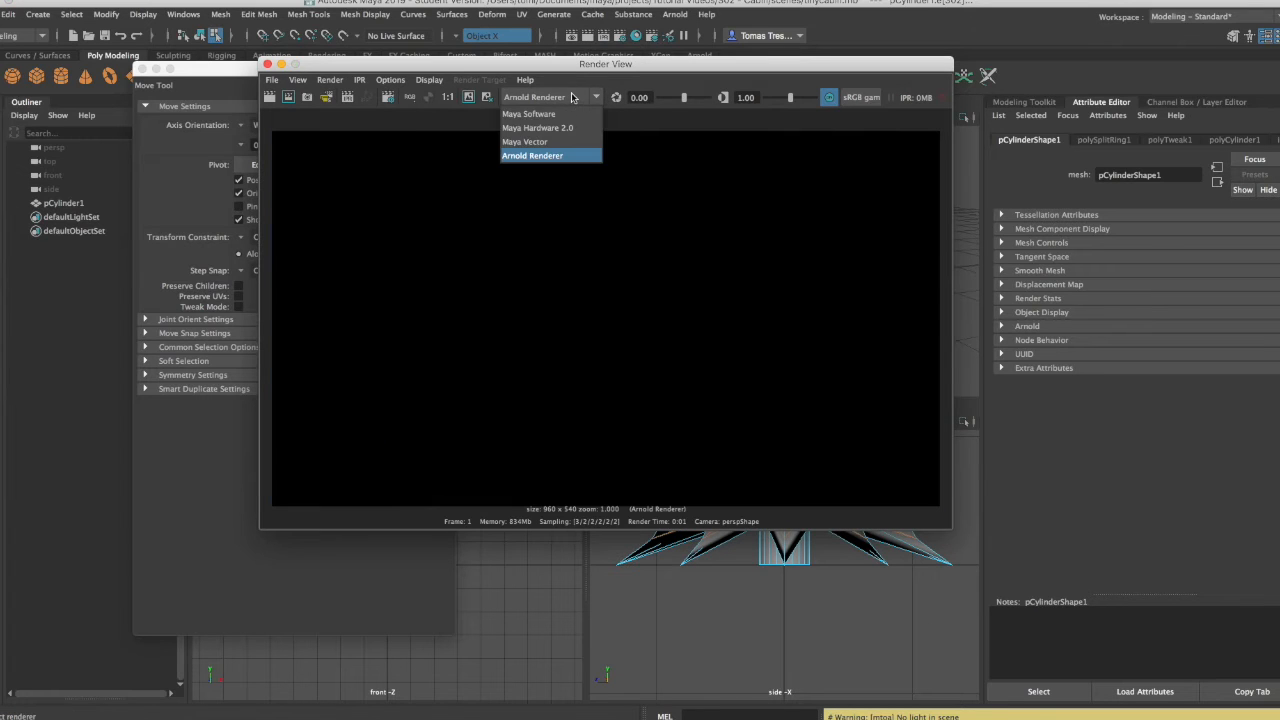
{"action": "left_click", "coordinate": [535, 126]}
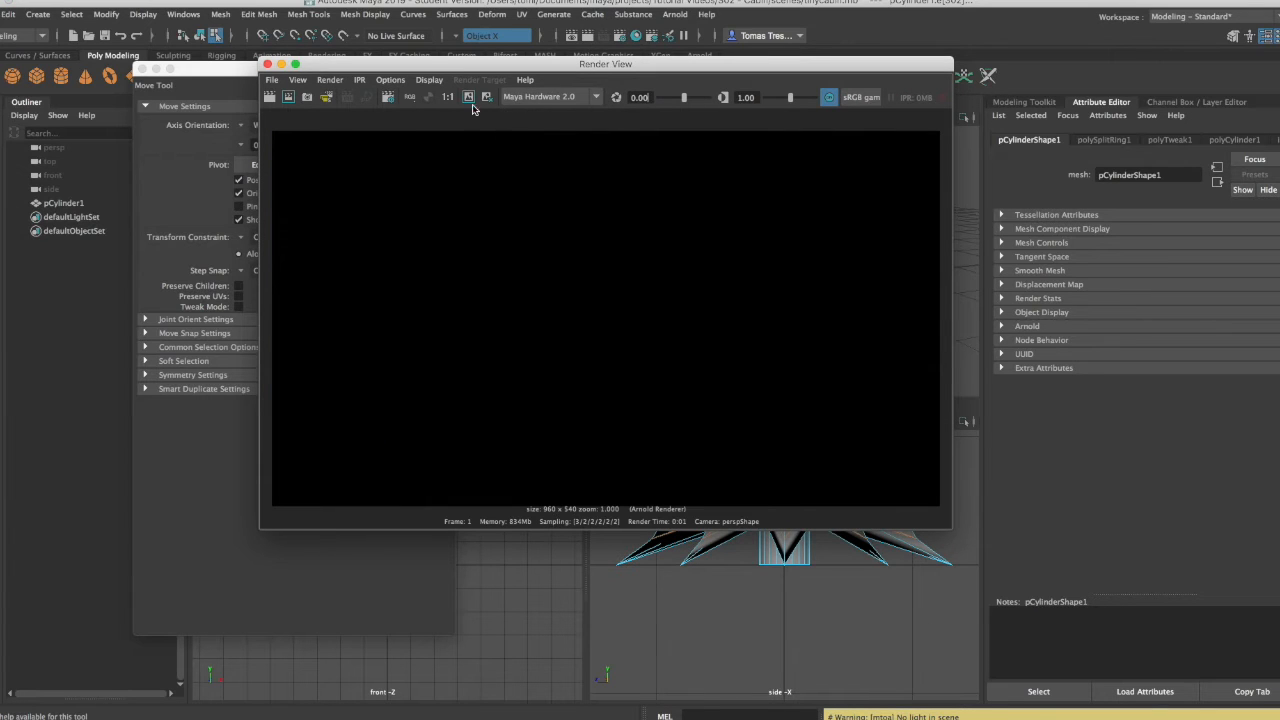
{"action": "left_click", "coordinate": [270, 97]}
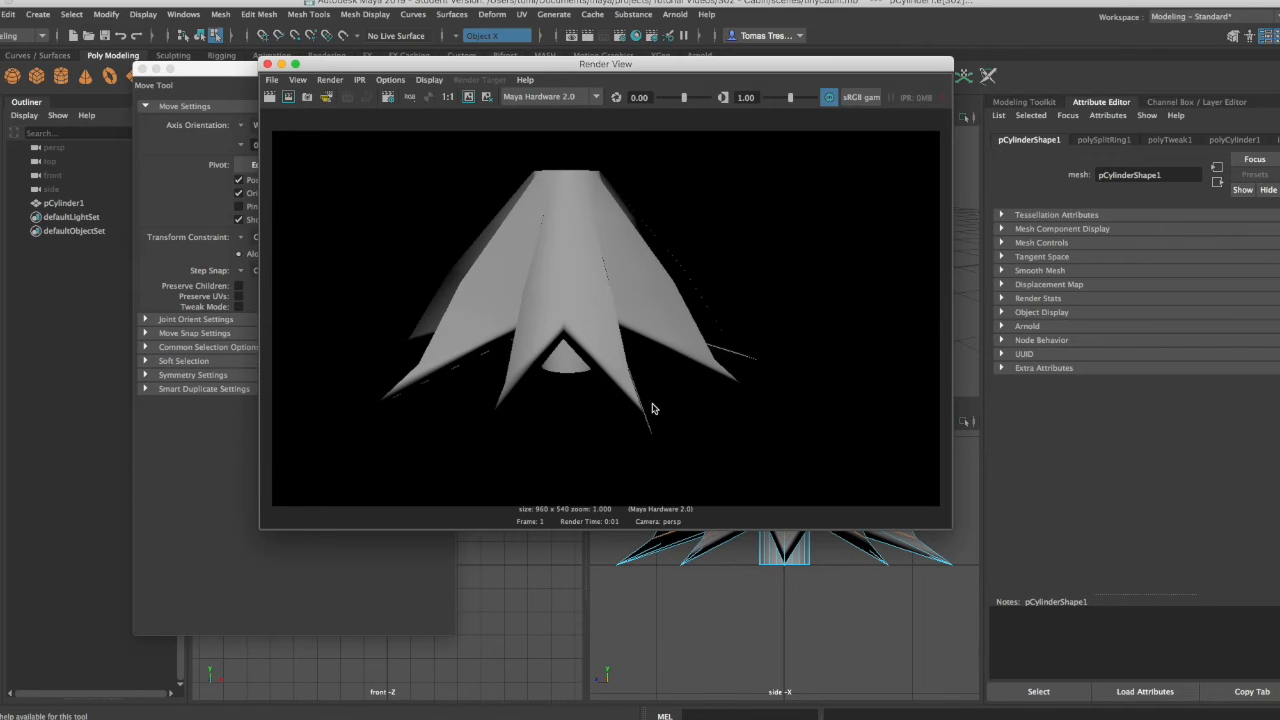
{"action": "left_click", "coordinate": [268, 65]}
Step: Select the middle edge loop around the cone and try to scale it horizontally toward the trunk
{"action": "left_click", "coordinate": [860, 292]}
{"action": "left_click", "coordinate": [737, 229]}
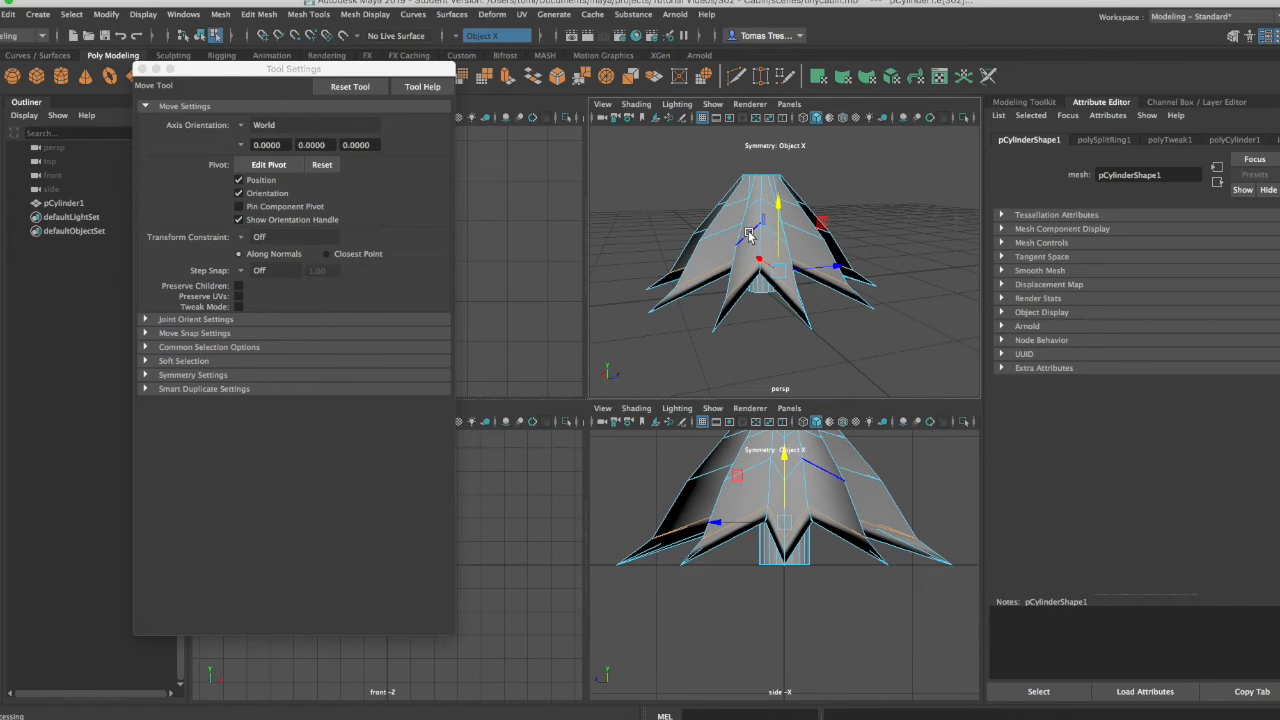
{"action": "left_click", "coordinate": [749, 234]}
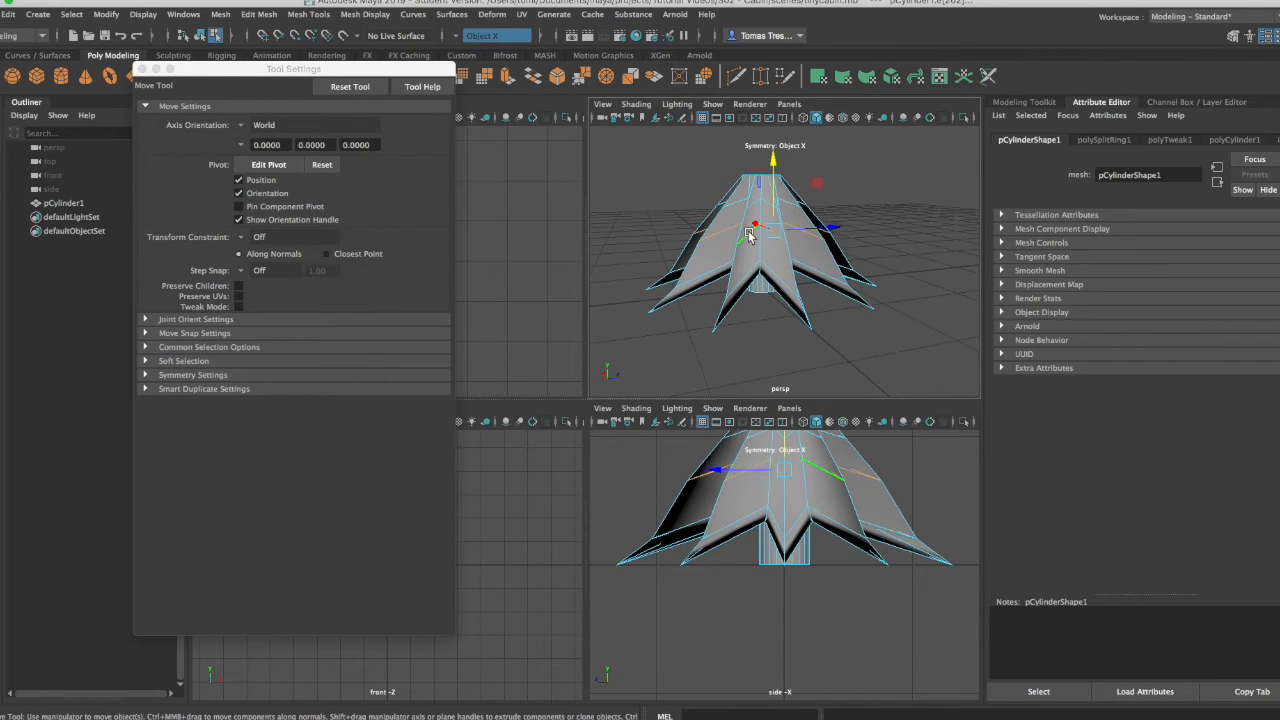
{"action": "key", "text": "e"}
{"action": "key", "text": "r"}
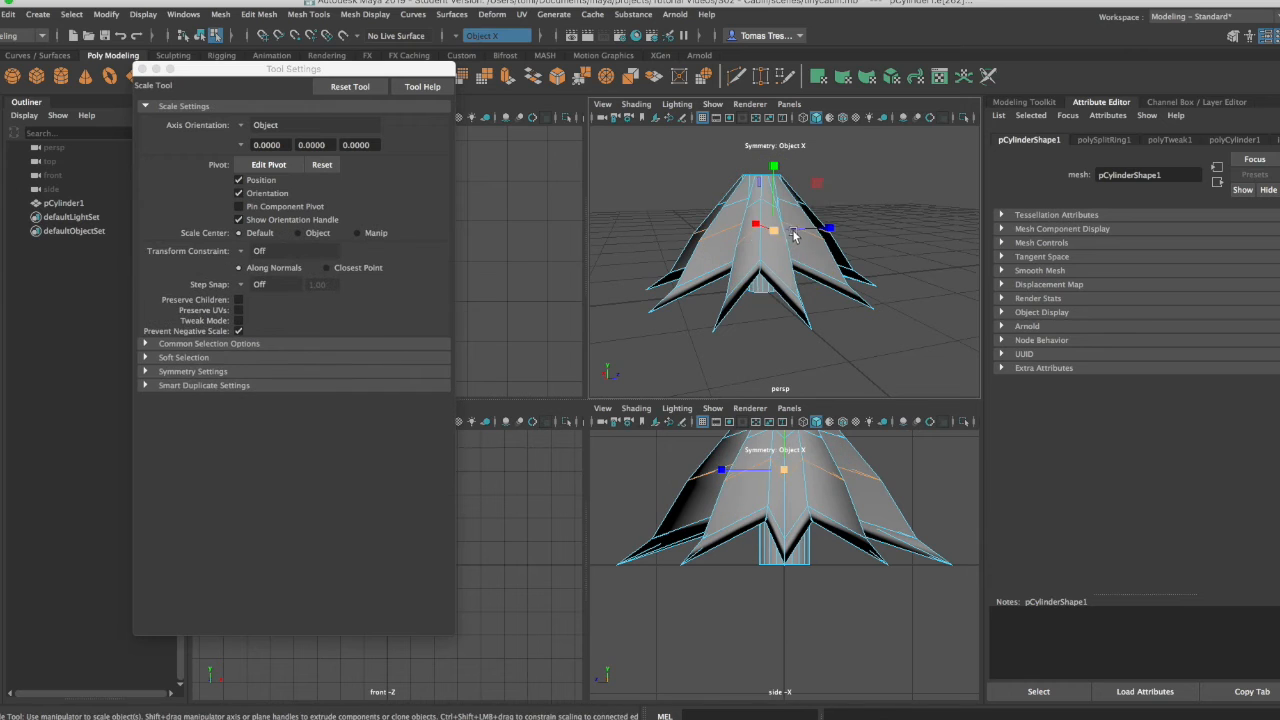
{"action": "left_click", "coordinate": [142, 69]}
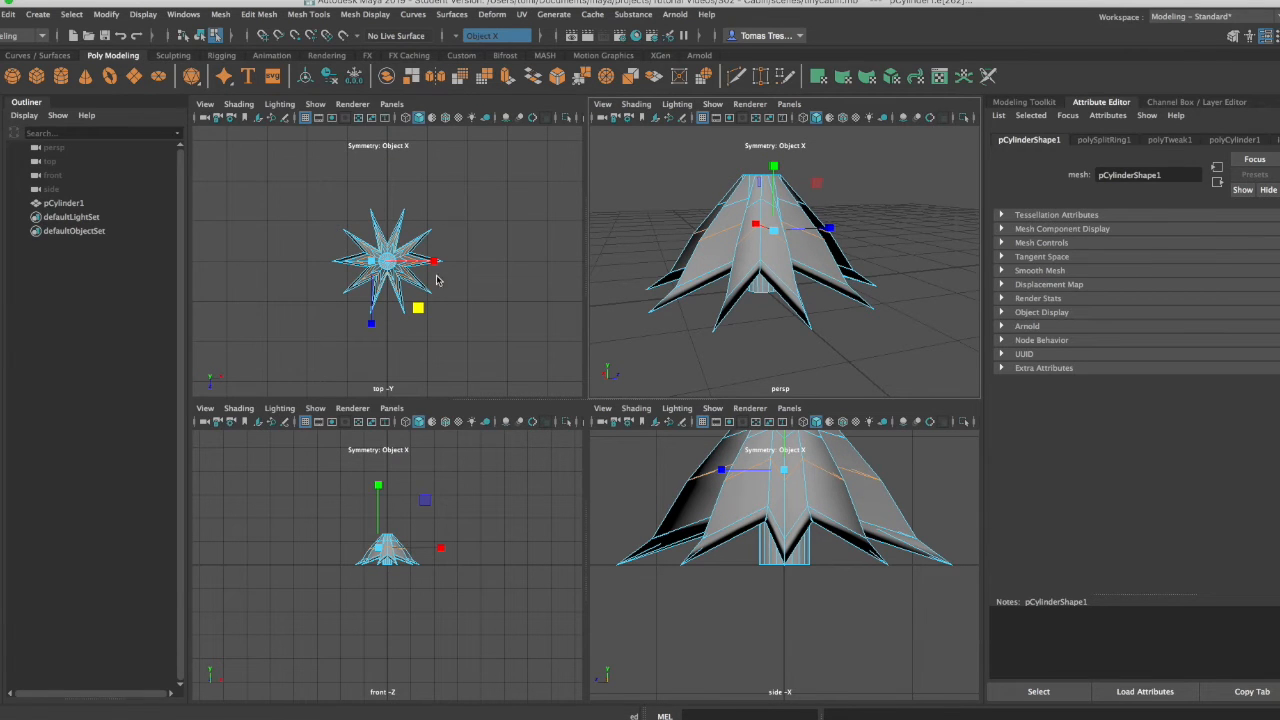
{"action": "mouse_move", "coordinate": [421, 311]}
{"action": "left_mouse_down"}
{"action": "mouse_move", "coordinate": [407, 292]}
{"action": "mouse_move", "coordinate": [414, 305]}
{"action": "left_mouse_up"}
{"action": "key", "text": "space"}
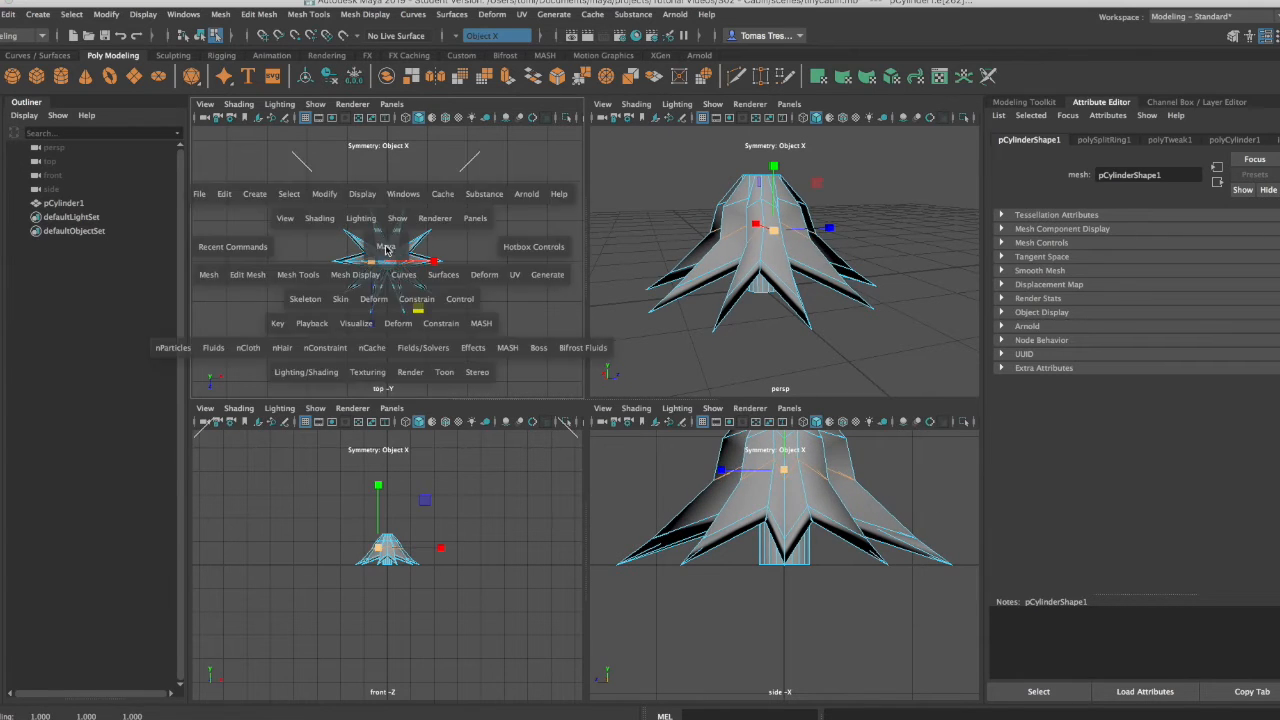
{"action": "mouse_move", "coordinate": [603, 458]}
{"action": "left_mouse_down"}
{"action": "mouse_move", "coordinate": [571, 443]}
{"action": "mouse_move", "coordinate": [612, 470]}
{"action": "mouse_move", "coordinate": [586, 436]}
{"action": "mouse_move", "coordinate": [604, 467]}
{"action": "left_mouse_up"}
{"action": "key", "text": "ctrl+z"}
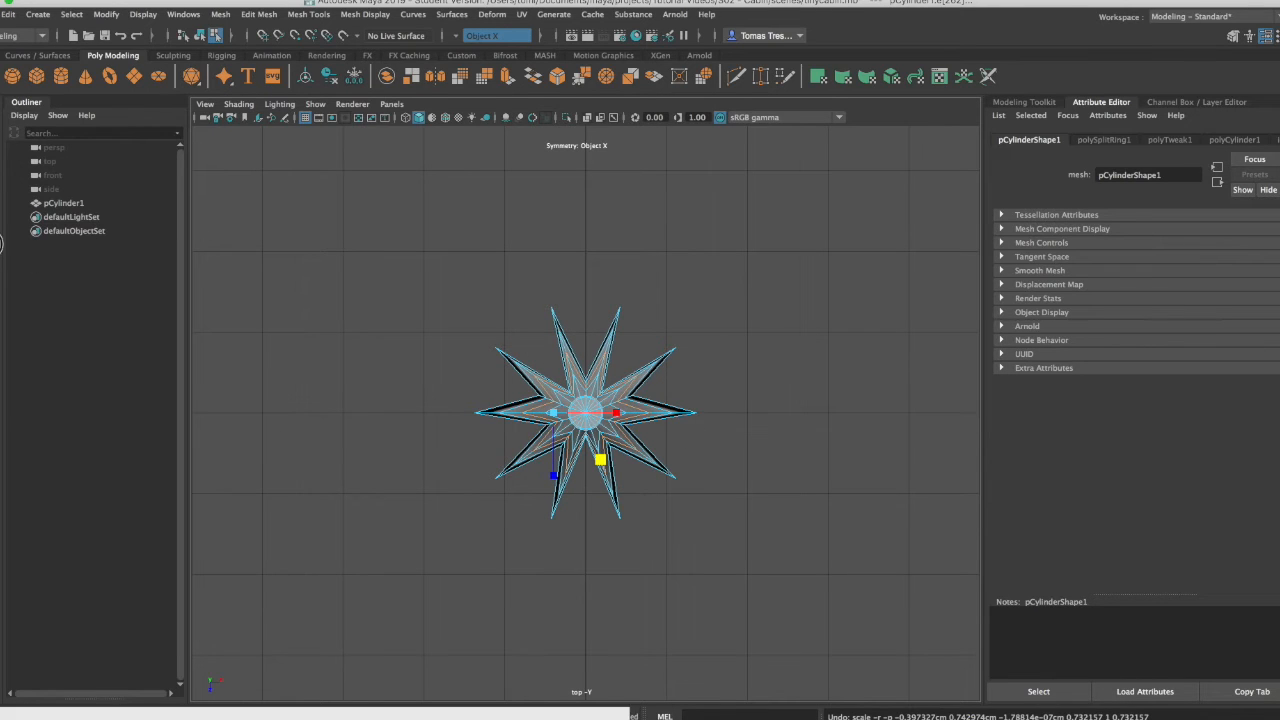
Step: Turn off symmetry in the Scale tool's settings and test the horizontal scaling of the selected edge loop
{"action": "double_click", "coordinate": [2, 243]}
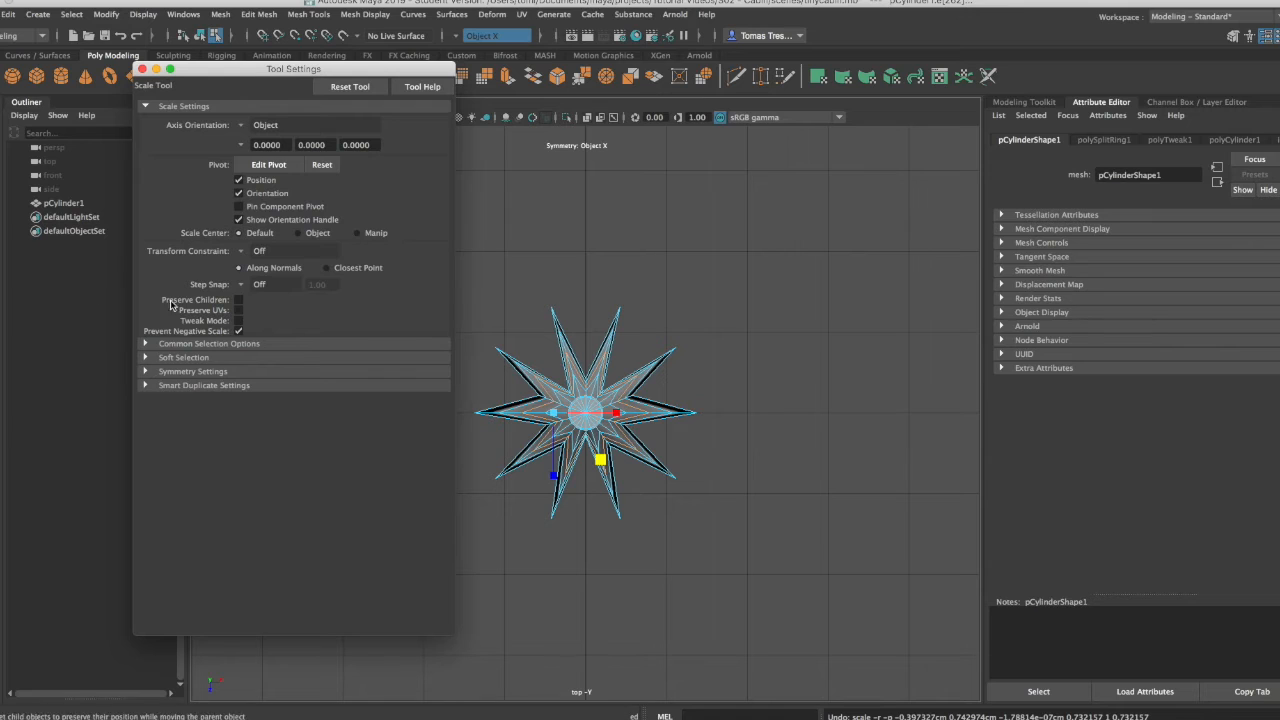
{"action": "left_click", "coordinate": [145, 371]}
{"action": "left_click", "coordinate": [247, 390]}
{"action": "left_click", "coordinate": [258, 394]}
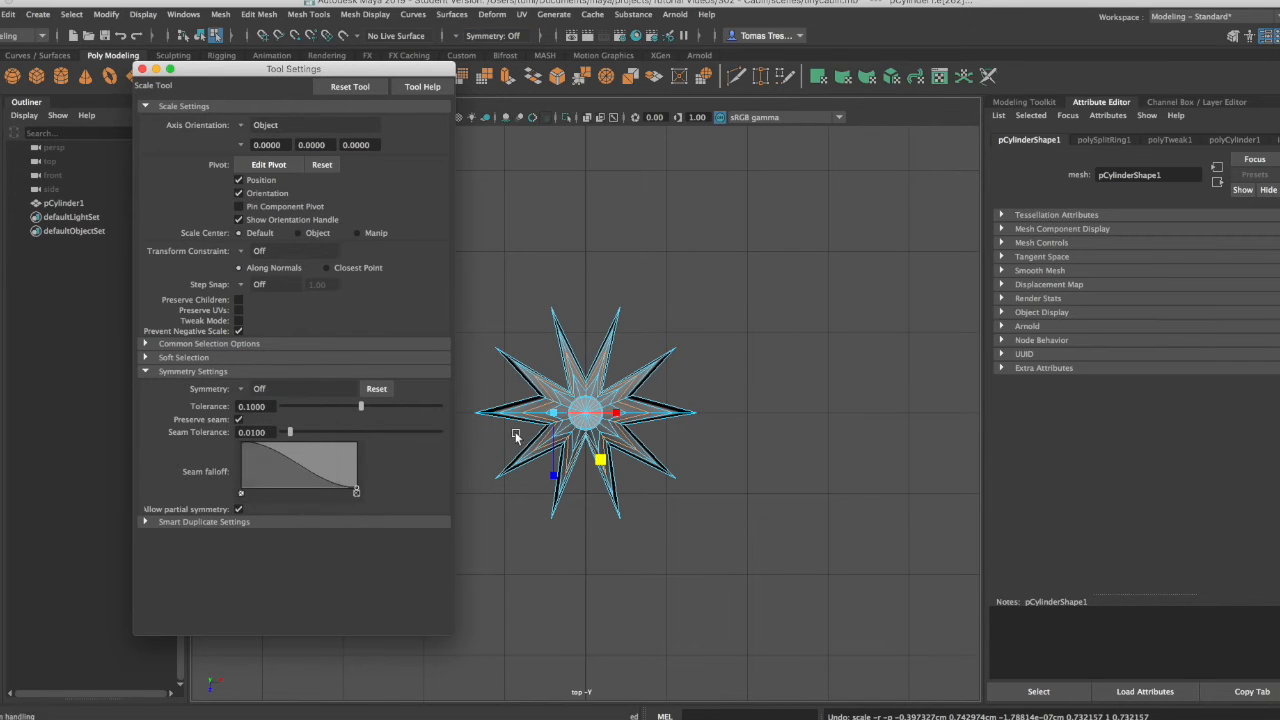
{"action": "mouse_move", "coordinate": [603, 466]}
{"action": "left_mouse_down"}
{"action": "mouse_move", "coordinate": [582, 418]}
{"action": "mouse_move", "coordinate": [620, 480]}
{"action": "mouse_move", "coordinate": [600, 459]}
{"action": "left_mouse_up"}
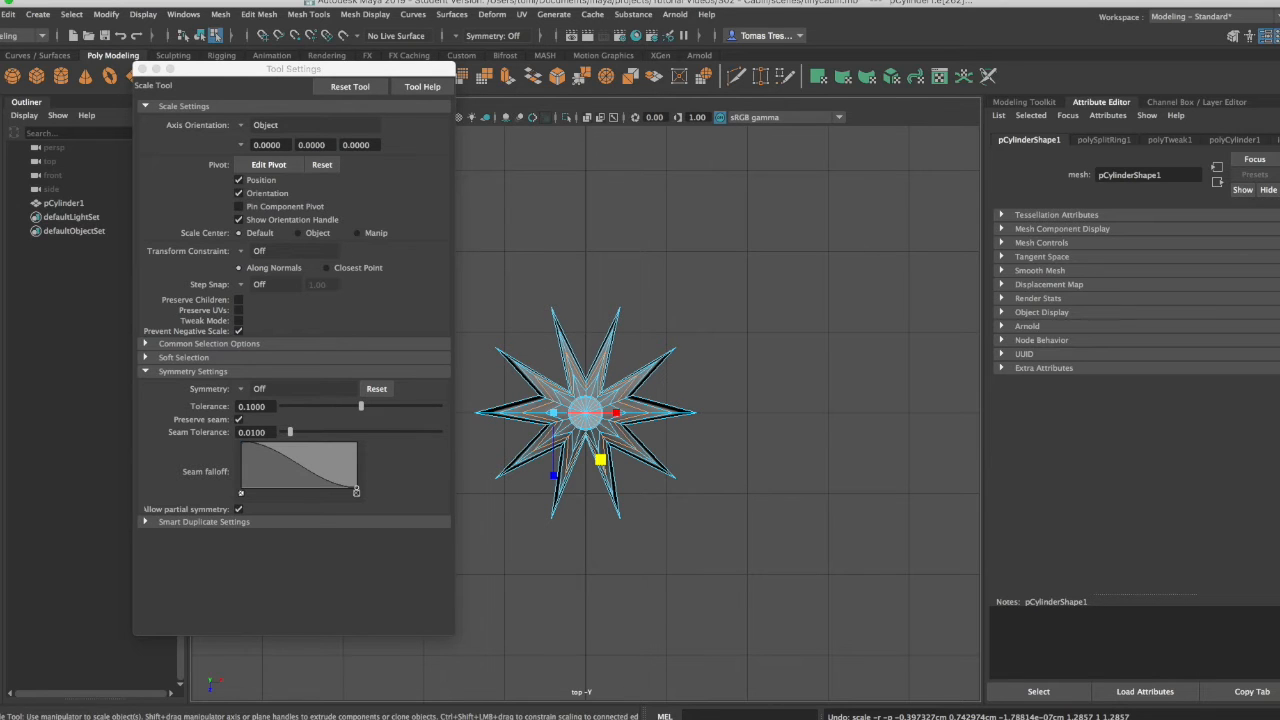
{"action": "left_click", "coordinate": [141, 69]}
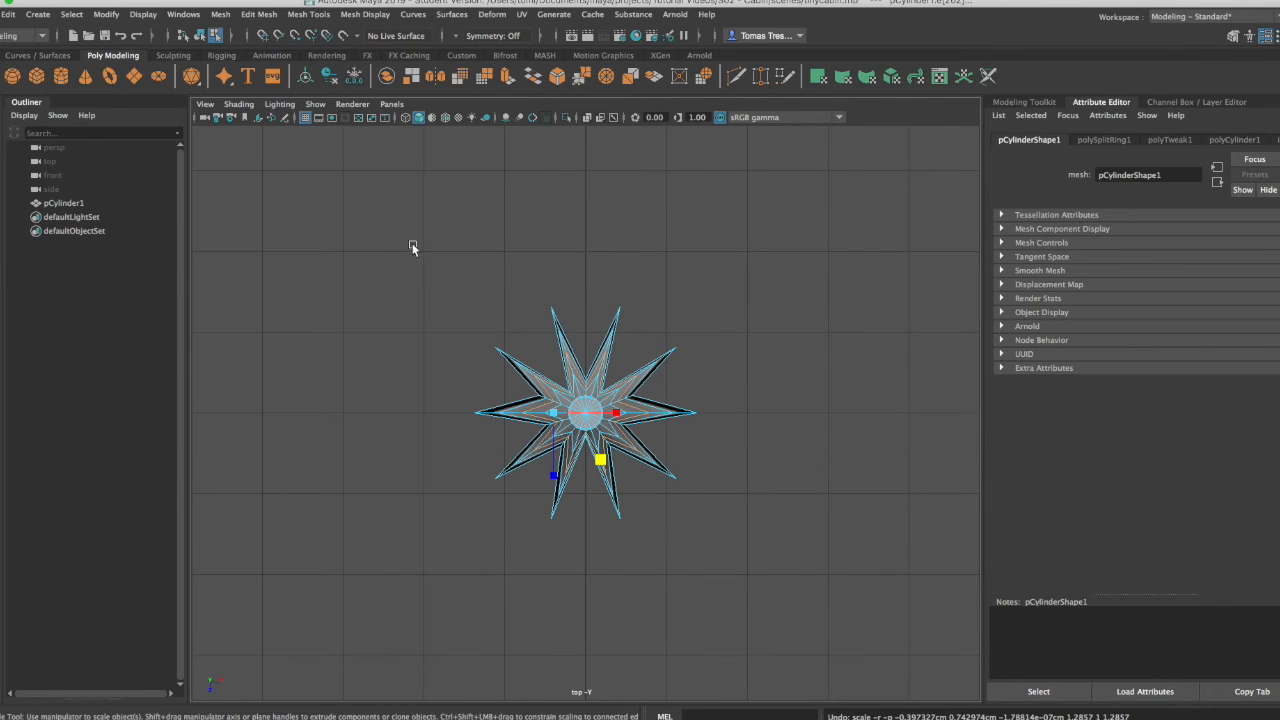
Step: Return to the four-view layout, select the edge loop around the middle of the cone, and scale it horizontally toward the trunk
{"action": "key", "text": "space"}
{"action": "mouse_move", "coordinate": [415, 318]}
{"action": "left_mouse_down"}
{"action": "mouse_move", "coordinate": [414, 296]}
{"action": "mouse_move", "coordinate": [427, 305]}
{"action": "left_mouse_up"}
{"action": "left_click", "coordinate": [465, 218]}
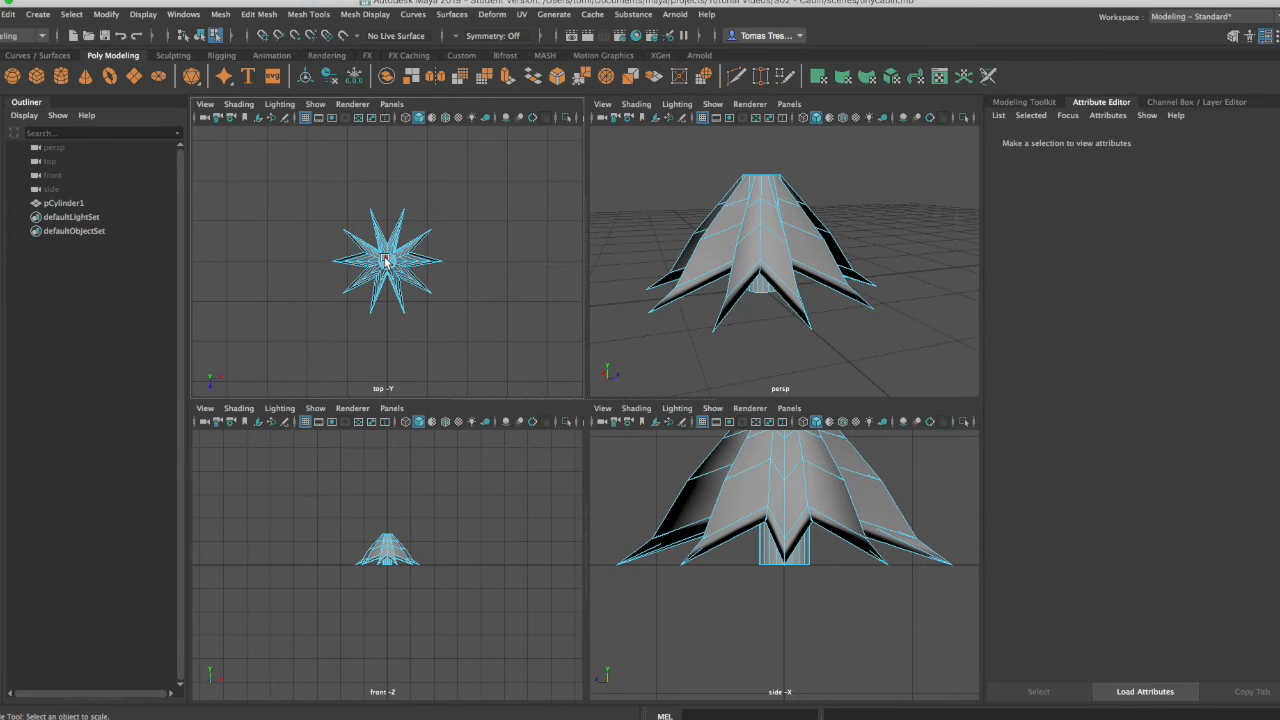
{"action": "key", "text": "q"}
{"action": "left_click", "coordinate": [746, 236]}
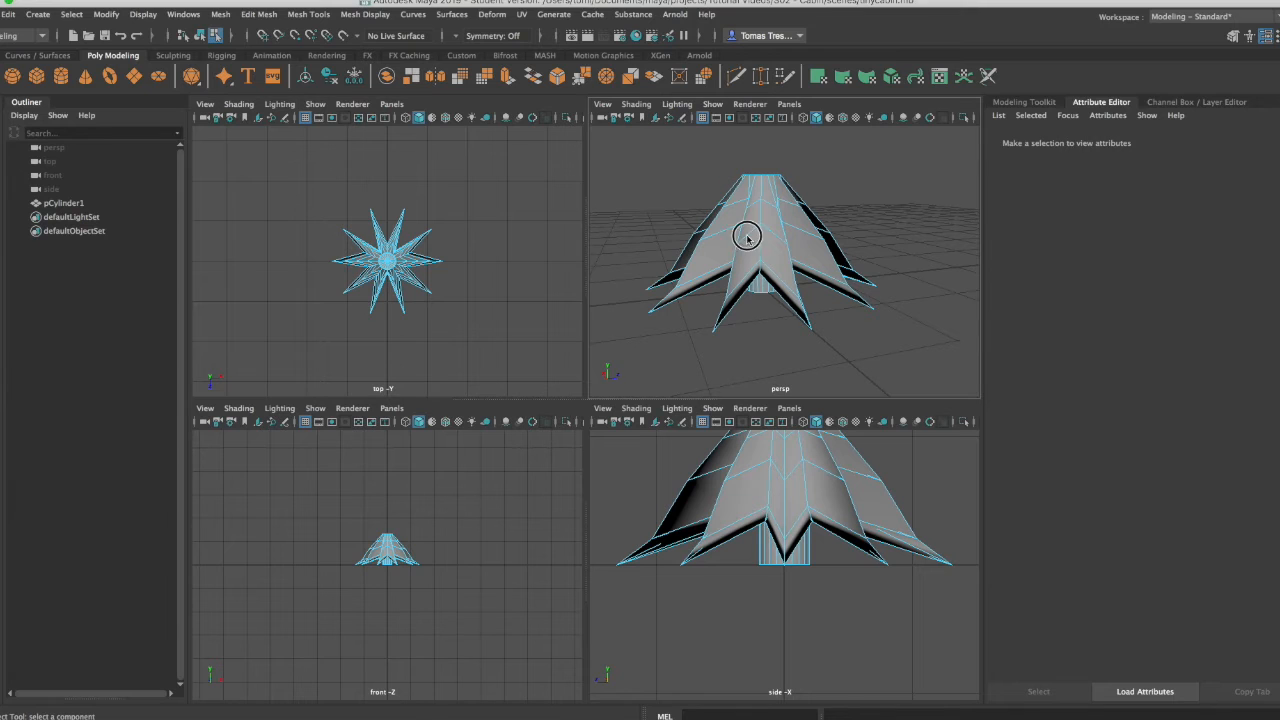
{"action": "key", "text": "r"}
{"action": "left_click_drag", "start_coordinate": [434, 305], "coordinate": [432, 306]}
Step: Select the edge loop around the middle of the cone and move it slightly up
{"action": "left_click", "coordinate": [737, 208]}
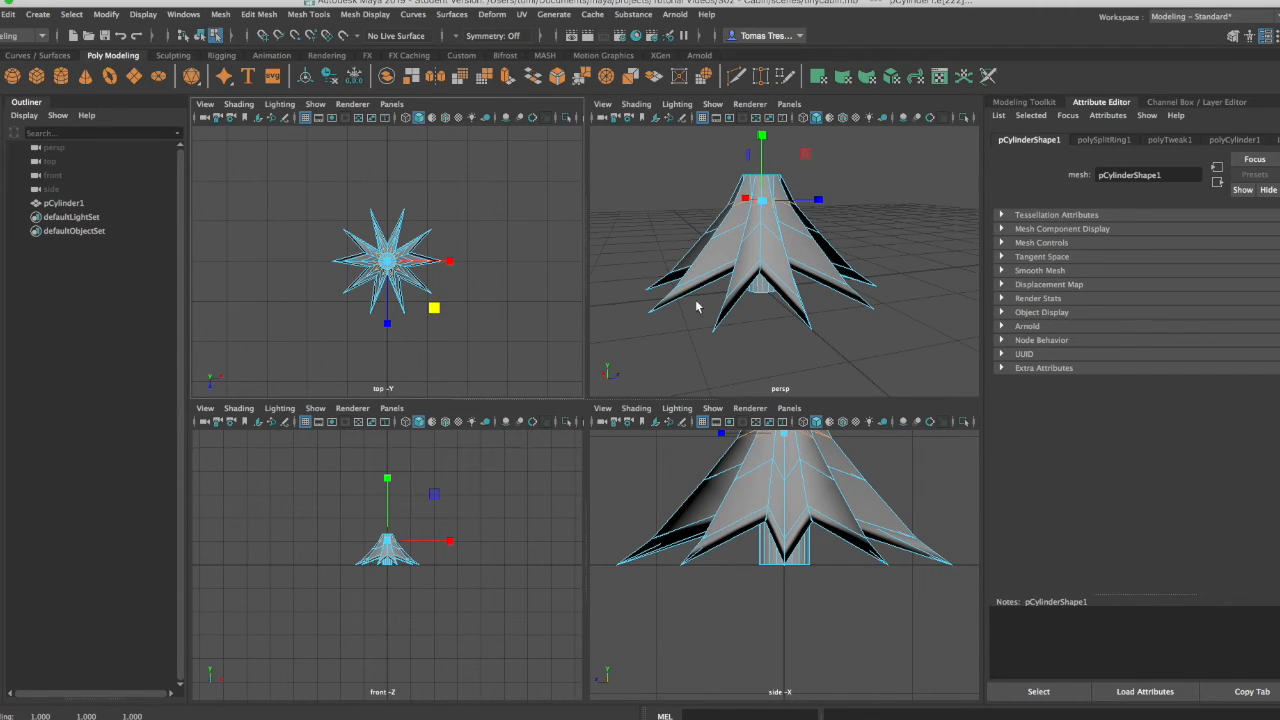
{"action": "left_click", "coordinate": [734, 231]}
{"action": "key", "text": "w"}
{"action": "left_click_drag", "start_coordinate": [388, 487], "coordinate": [388, 483]}
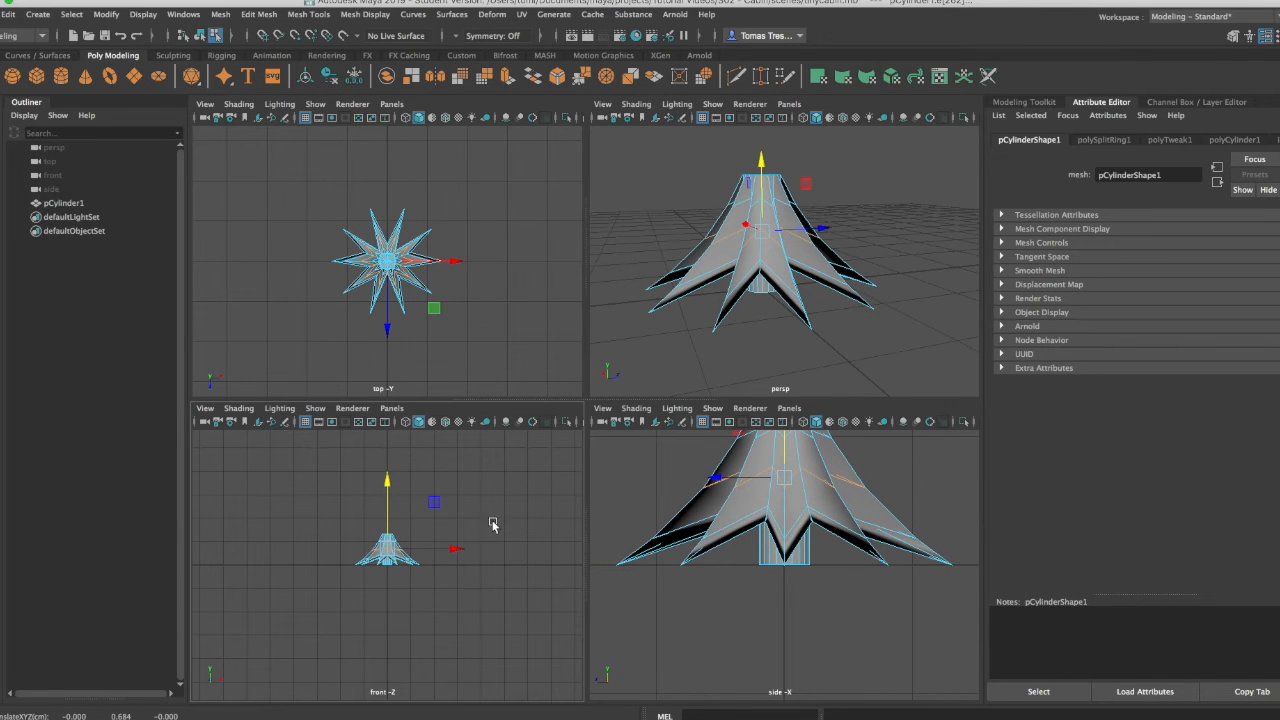
Step: Try to insert two edge loops on the underside of the star-shaped skirt
{"action": "left_click_drag", "start_coordinate": [760, 346], "coordinate": [657, 293], "text": "alt"}
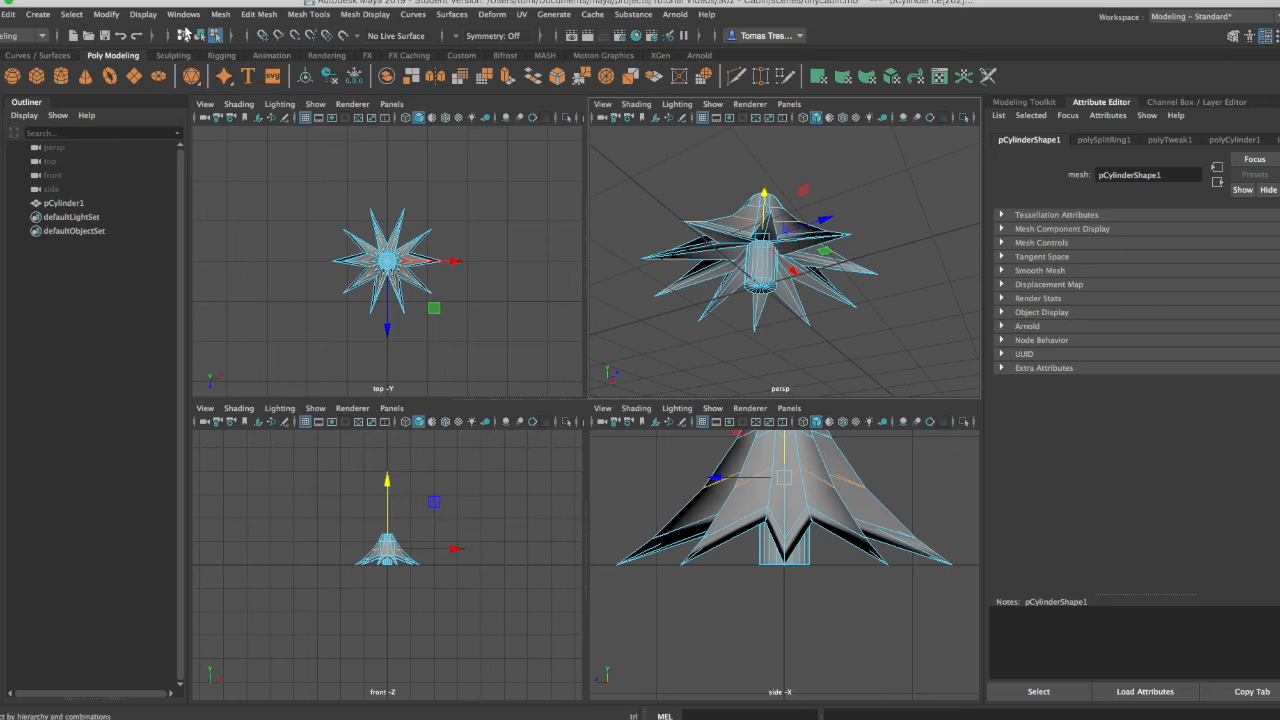
{"action": "left_click", "coordinate": [252, 14]}
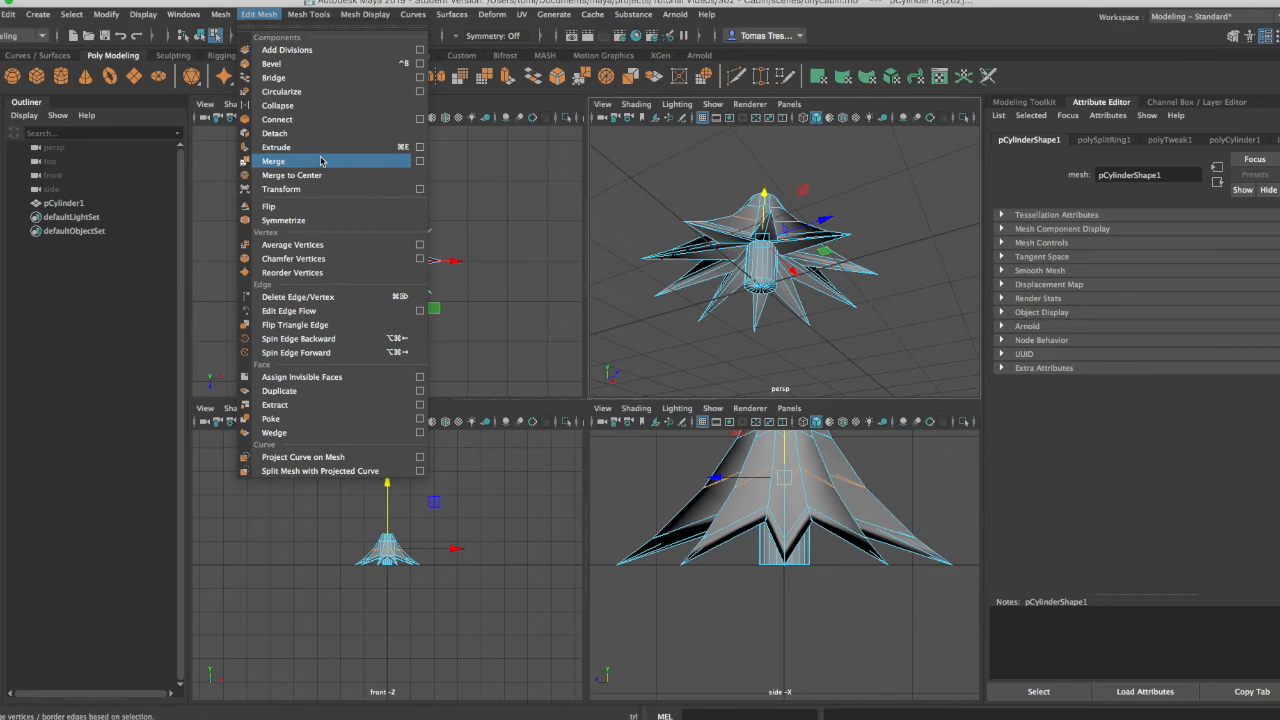
{"action": "mouse_move", "coordinate": [308, 14]}
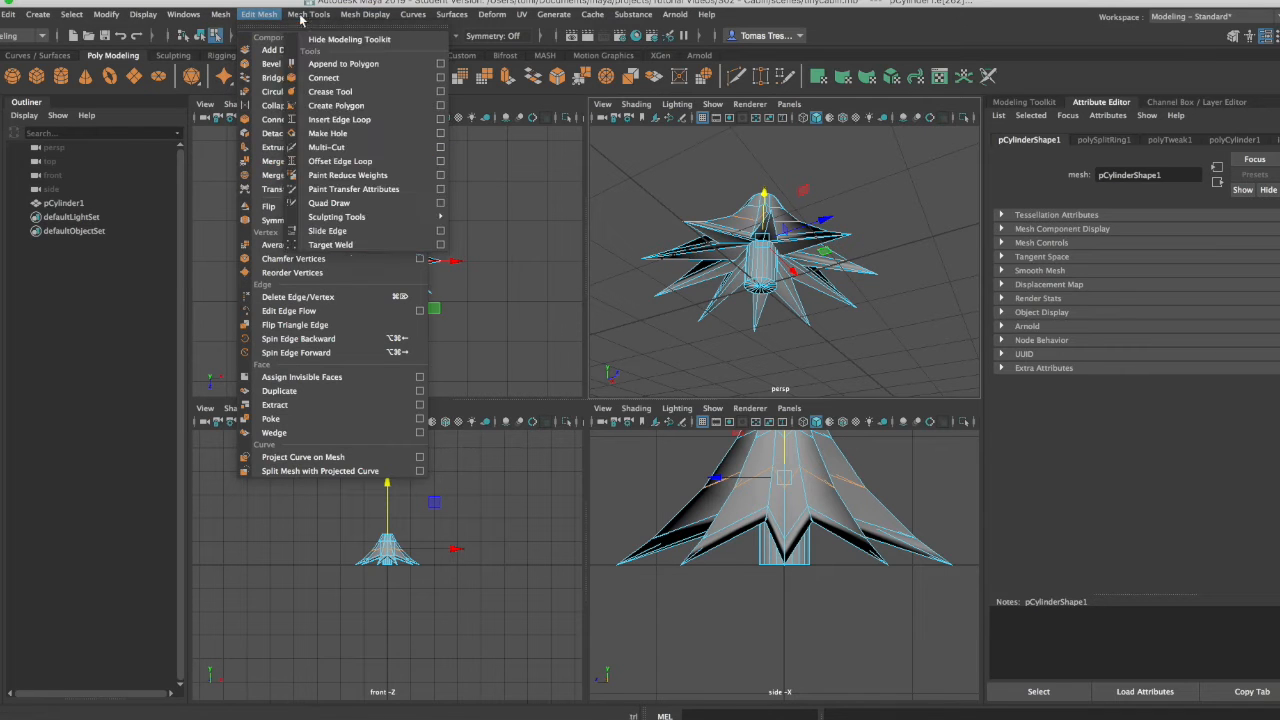
{"action": "left_click", "coordinate": [338, 119]}
{"action": "mouse_move", "coordinate": [733, 270]}
{"action": "left_mouse_down", "text": "alt"}
{"action": "mouse_move", "coordinate": [740, 210]}
{"action": "mouse_move", "coordinate": [731, 272]}
{"action": "mouse_move", "coordinate": [741, 260]}
{"action": "left_mouse_up", "text": "alt"}
{"action": "left_click_drag", "start_coordinate": [741, 260], "coordinate": [710, 263], "text": "alt"}
{"action": "left_click", "coordinate": [644, 256]}
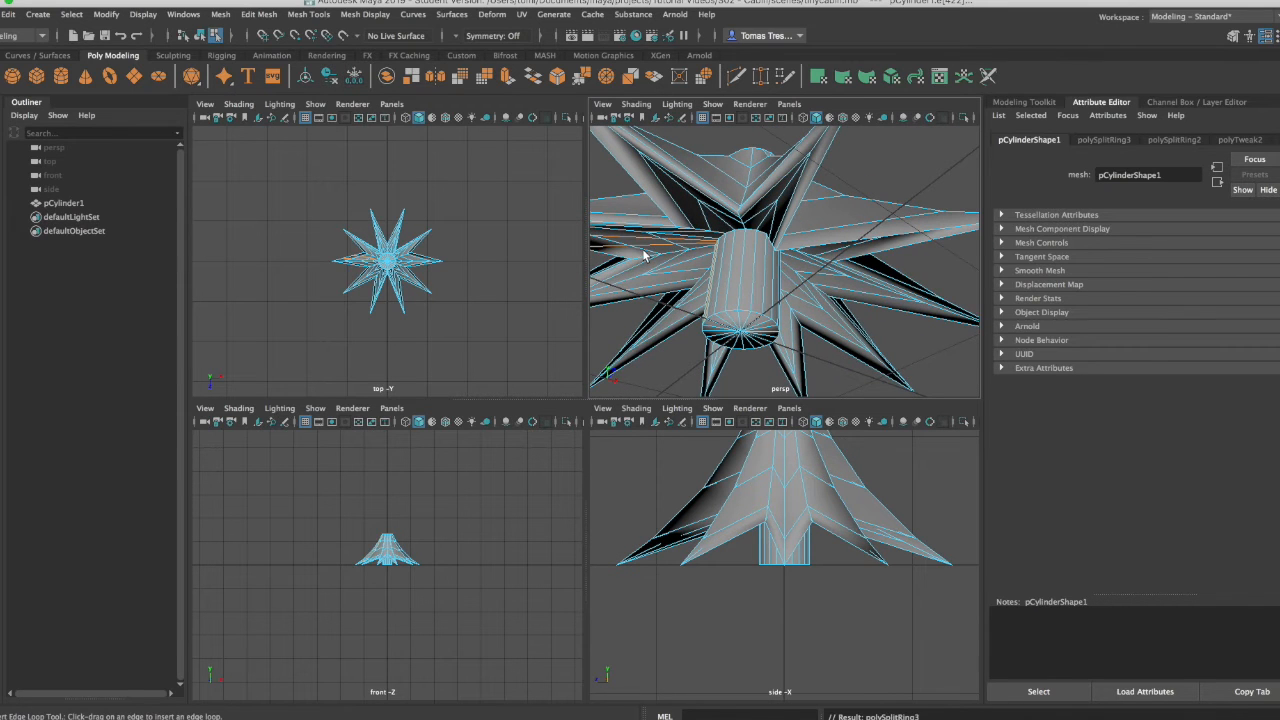
{"action": "key", "text": "z"}
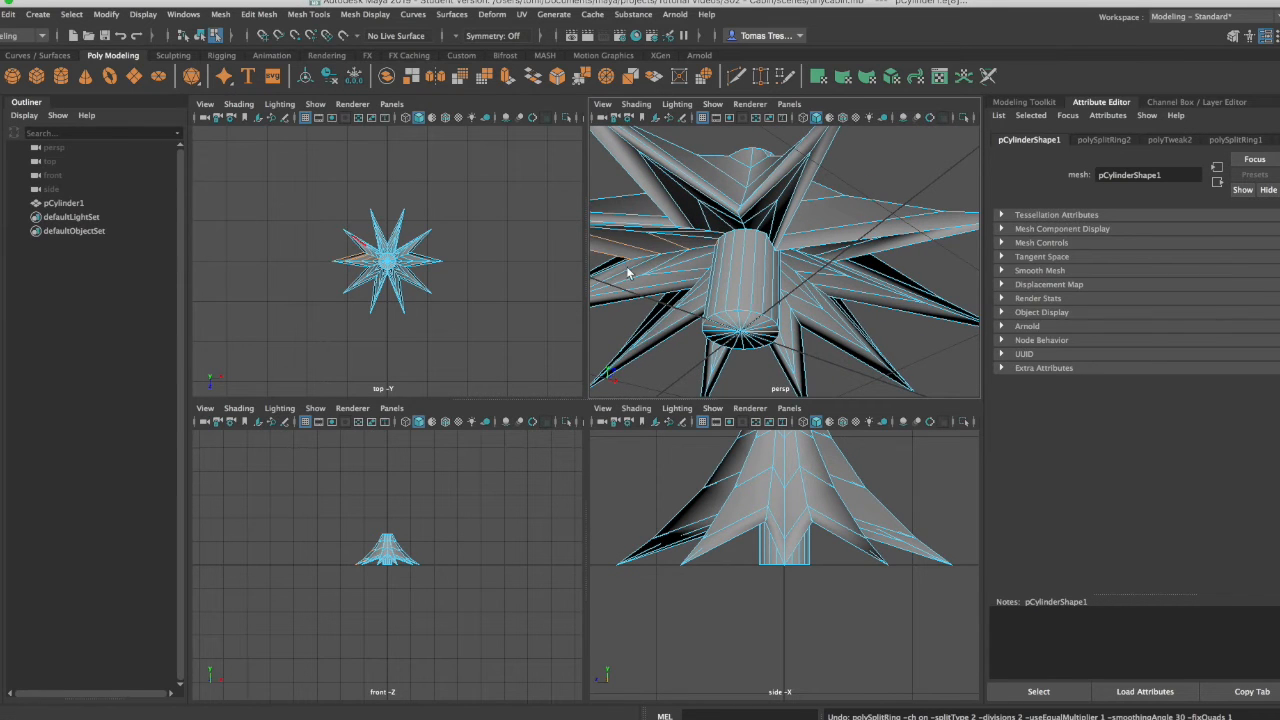
Step: Move the outer and inner edge loops on the skirt's underside slightly up, one after the other
{"action": "key", "text": "w"}
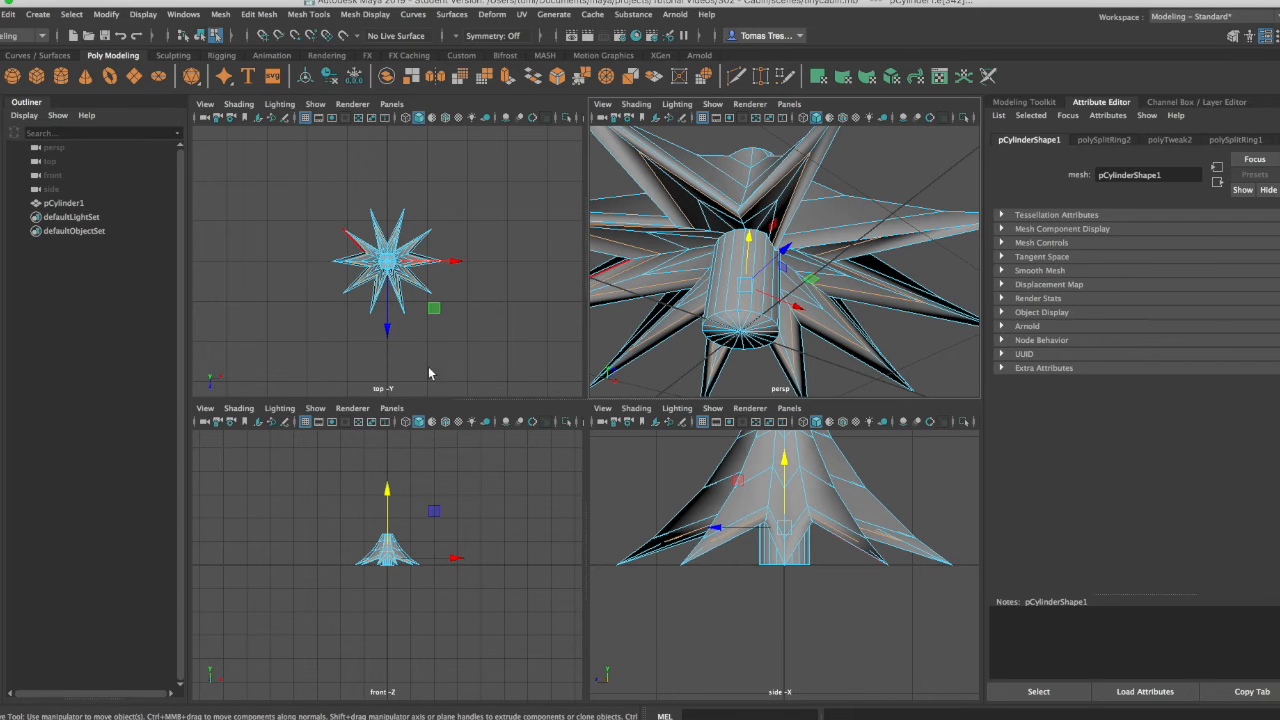
{"action": "left_click_drag", "start_coordinate": [389, 490], "coordinate": [388, 484]}
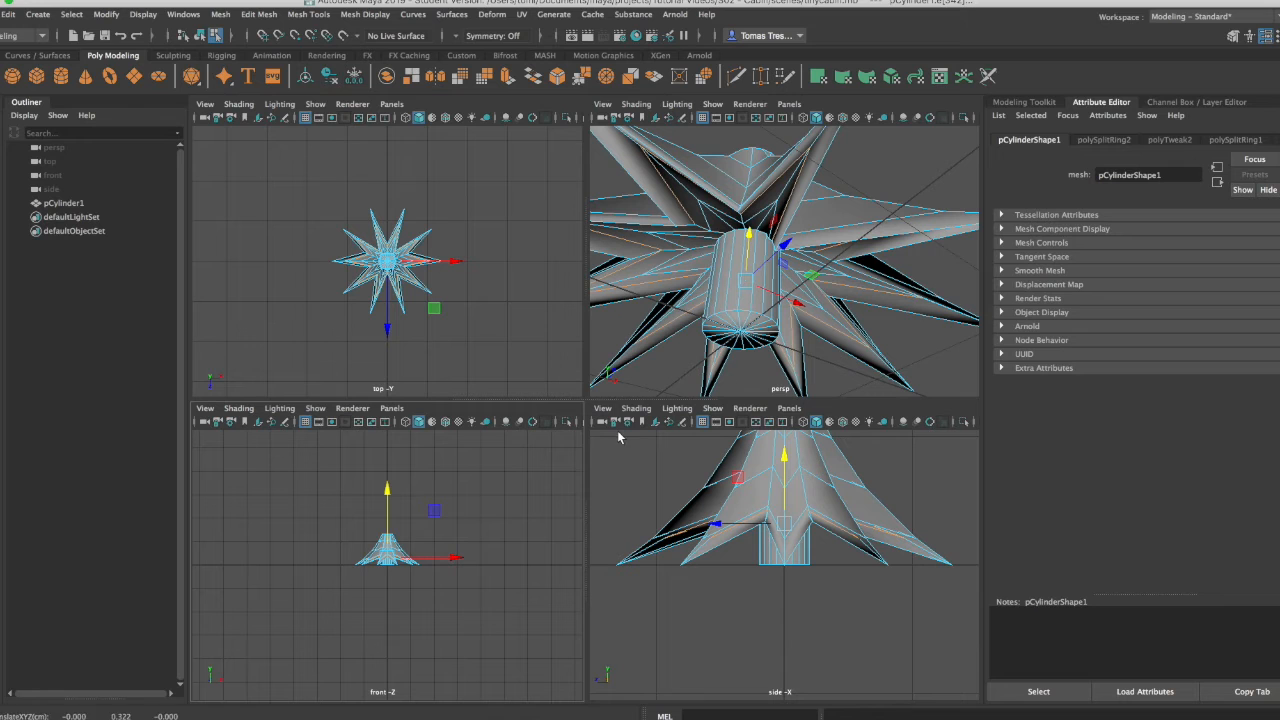
{"action": "left_click", "coordinate": [680, 250]}
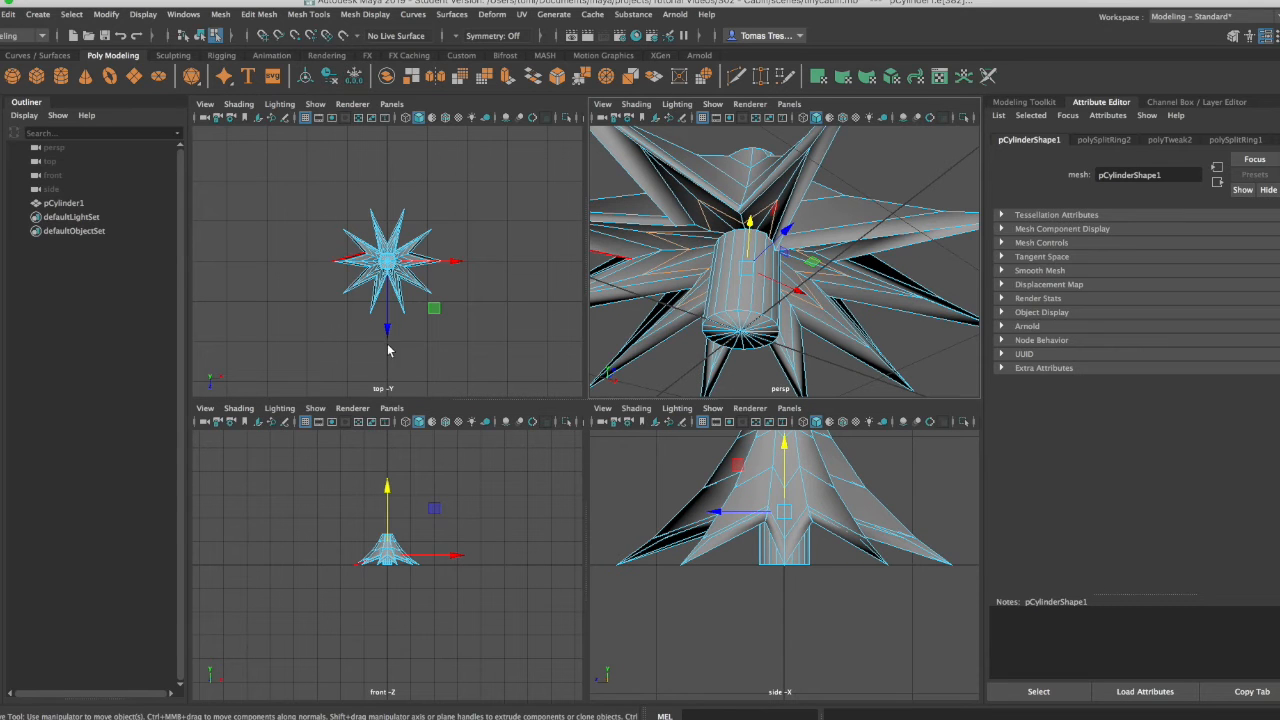
{"action": "left_click_drag", "start_coordinate": [390, 503], "coordinate": [390, 497]}
{"action": "left_click_drag", "start_coordinate": [822, 223], "coordinate": [887, 282], "text": "alt"}
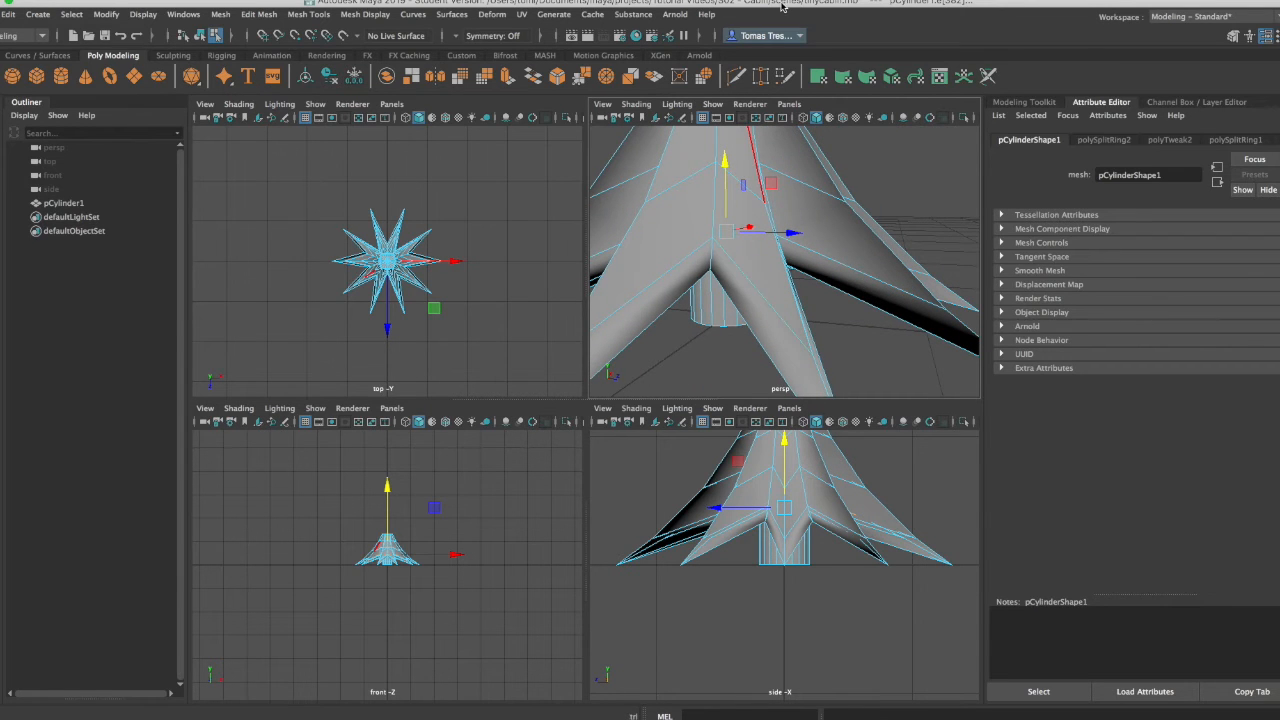
{"action": "left_click_drag", "start_coordinate": [677, 337], "coordinate": [905, 256], "text": "alt"}
{"action": "scroll", "coordinate": [730, 290], "scroll_direction": "up", "scroll_amount": 5}
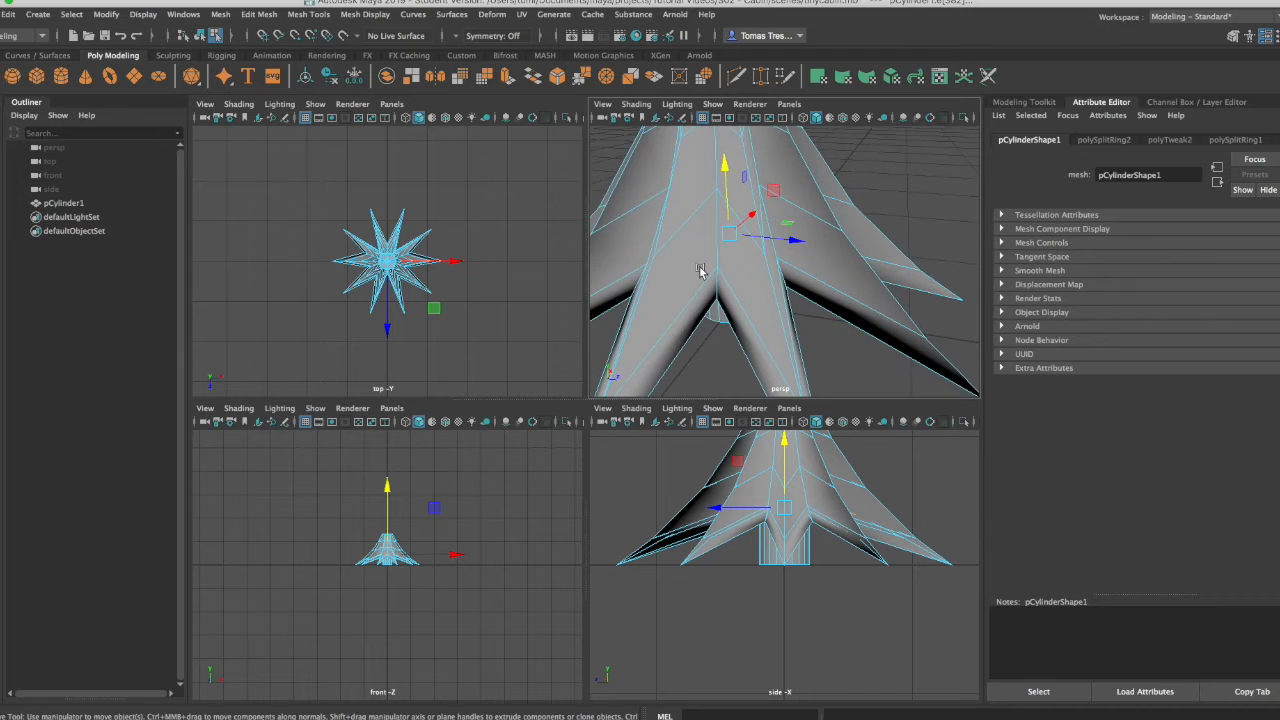
{"action": "scroll", "coordinate": [700, 273], "scroll_direction": "down", "scroll_amount": 5}
Step: Select the edges at the very top of the cone and move them slightly down
{"action": "left_click", "coordinate": [761, 160]}
{"action": "left_click_drag", "start_coordinate": [759, 160], "coordinate": [843, 185]}
{"action": "left_click_drag", "start_coordinate": [792, 146], "coordinate": [791, 153]}
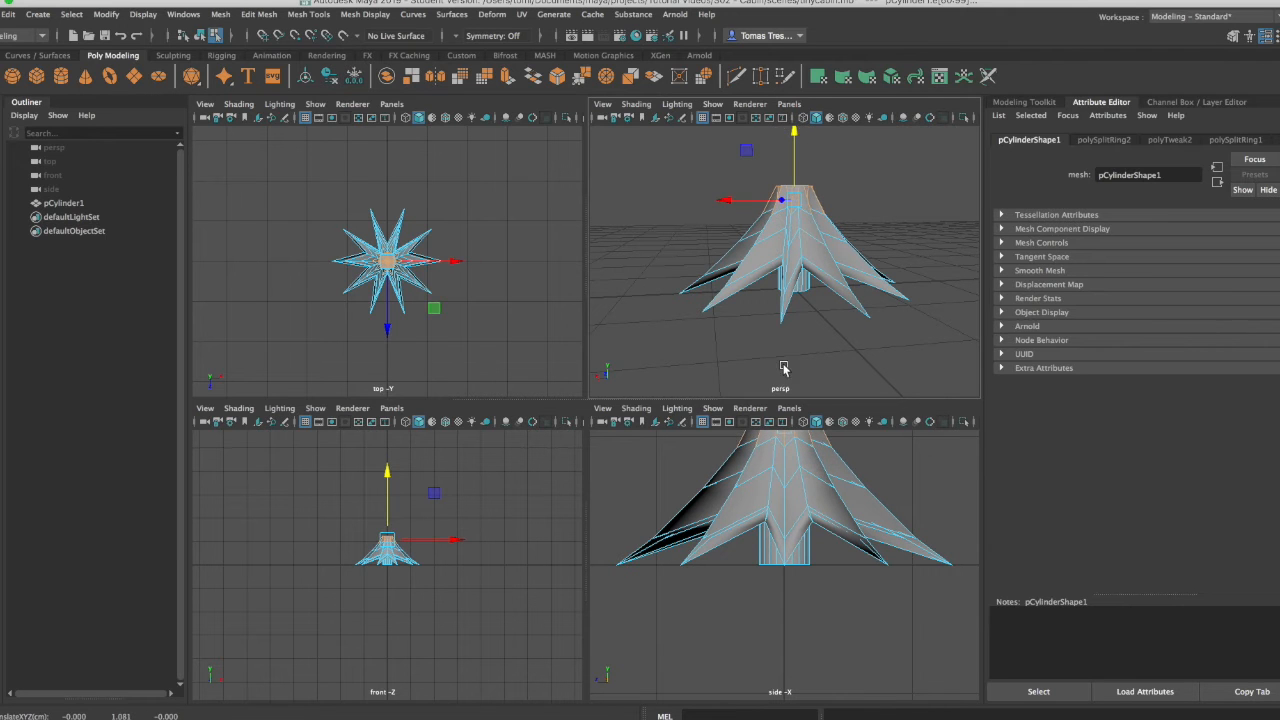
Step: Select the vertices around the trunk's bottom end and raise them to the inner notches of the star-shaped rim
{"action": "left_click_drag", "start_coordinate": [781, 371], "coordinate": [917, 371], "text": "alt"}
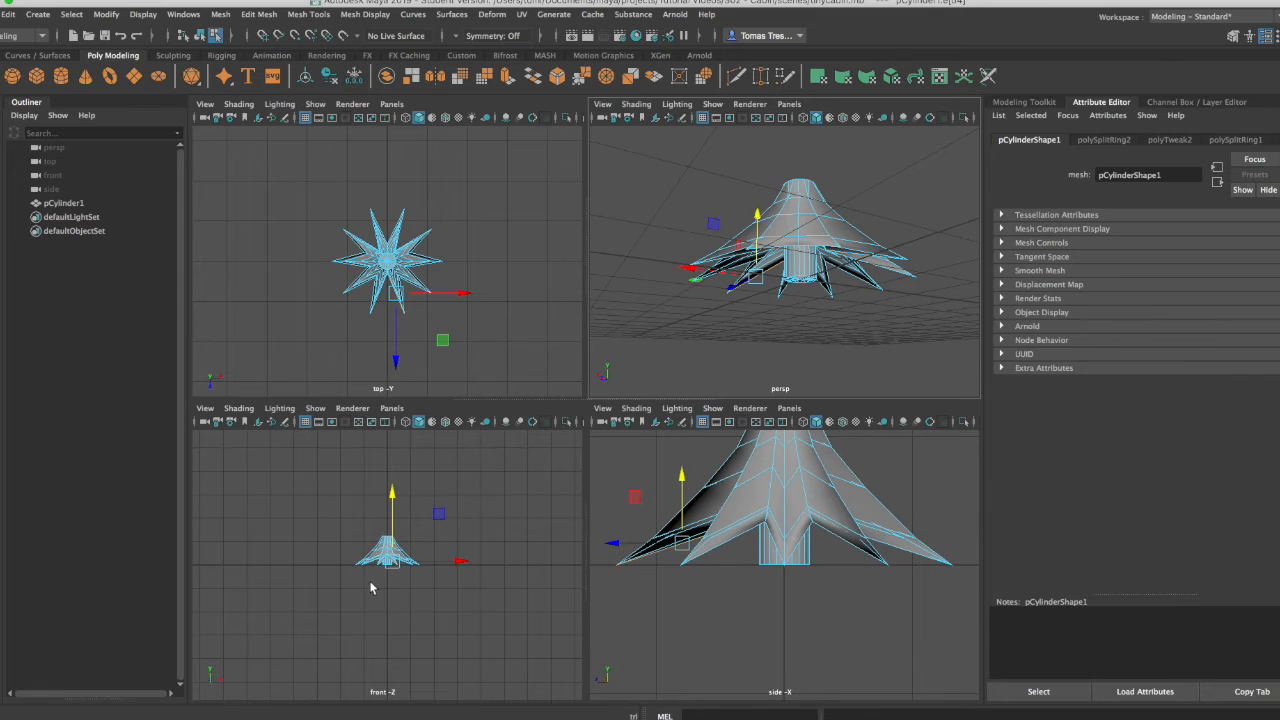
{"action": "scroll", "coordinate": [371, 586], "scroll_direction": "up", "scroll_amount": 8}
{"action": "left_click_drag", "start_coordinate": [323, 586], "coordinate": [458, 552]}
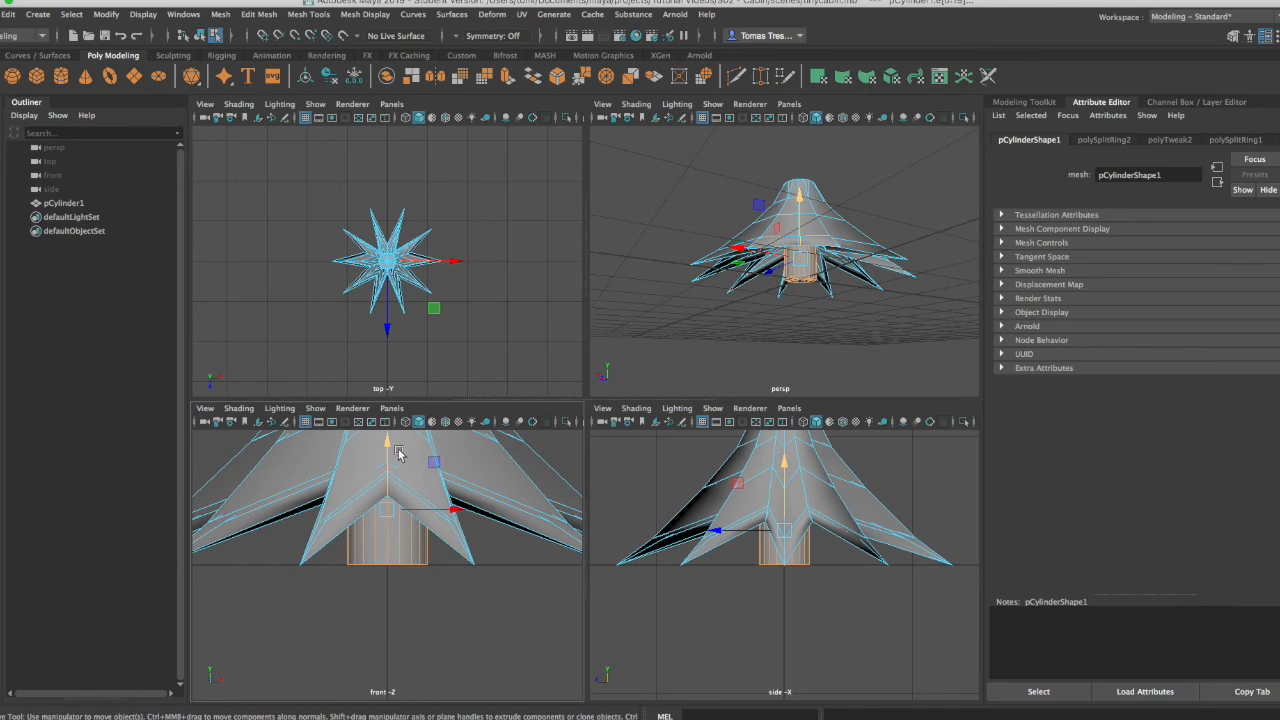
{"action": "right_click_drag", "start_coordinate": [400, 330], "coordinate": [324, 302]}
{"action": "left_click_drag", "start_coordinate": [306, 589], "coordinate": [436, 562]}
{"action": "left_click_drag", "start_coordinate": [343, 586], "coordinate": [434, 555]}
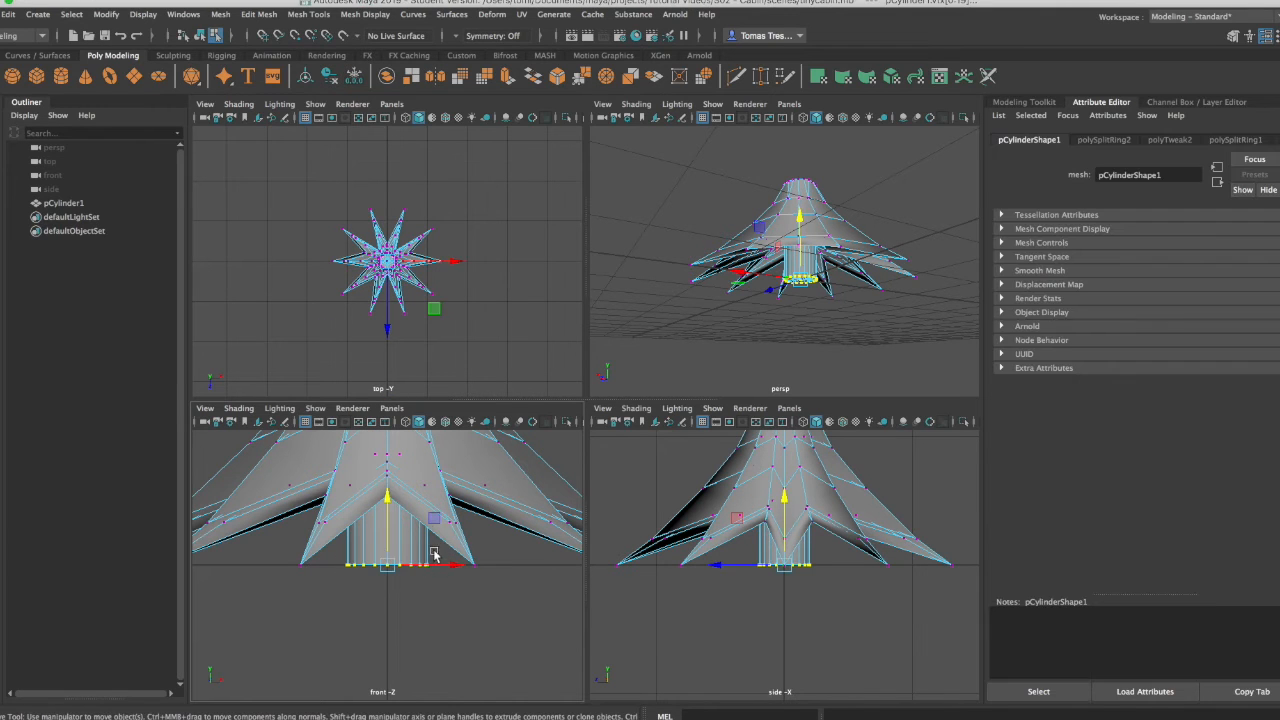
{"action": "left_click_drag", "start_coordinate": [387, 499], "coordinate": [395, 446]}
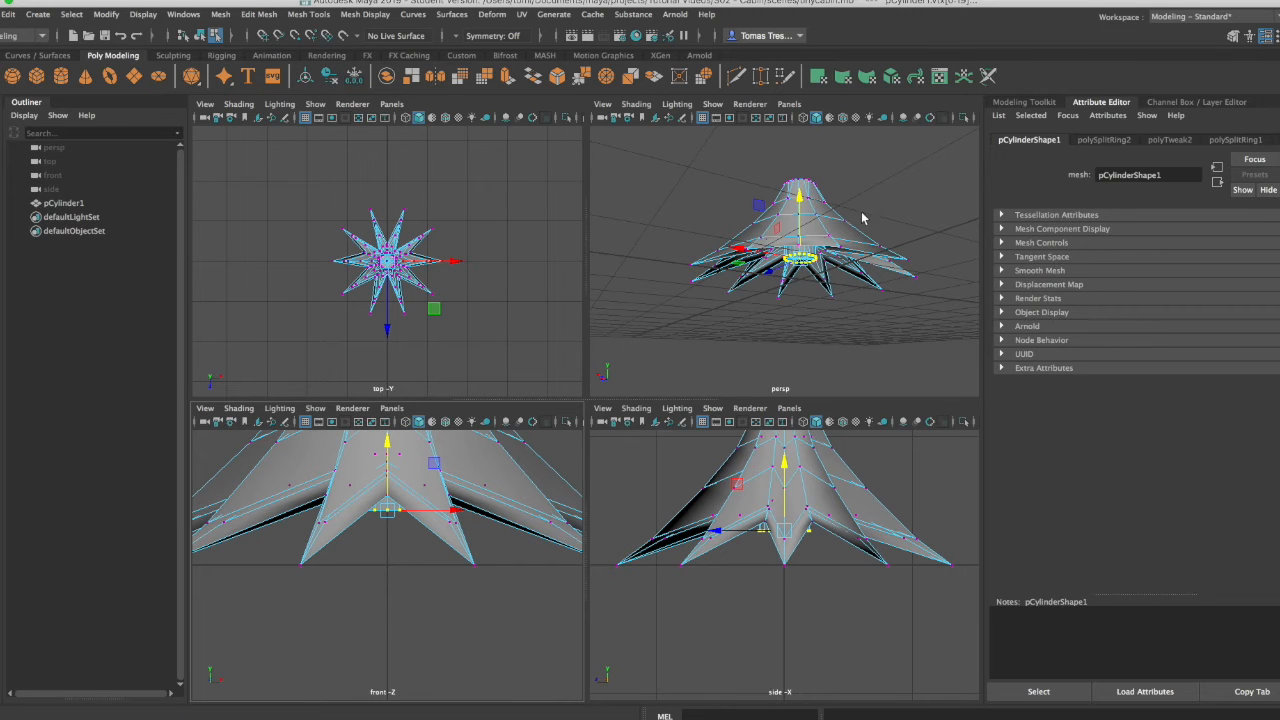
Step: Raise the trunk's bottom vertices further so the stub is hidden inside the skirt, and deselect them
{"action": "left_click", "coordinate": [863, 218]}
{"action": "mouse_move", "coordinate": [863, 166]}
{"action": "left_mouse_down", "text": "alt"}
{"action": "mouse_move", "coordinate": [846, 274]}
{"action": "mouse_move", "coordinate": [1000, 257]}
{"action": "mouse_move", "coordinate": [1014, 213]}
{"action": "mouse_move", "coordinate": [560, 229]}
{"action": "mouse_move", "coordinate": [691, 243]}
{"action": "mouse_move", "coordinate": [829, 220]}
{"action": "mouse_move", "coordinate": [874, 229]}
{"action": "mouse_move", "coordinate": [863, 191]}
{"action": "mouse_move", "coordinate": [857, 223]}
{"action": "mouse_move", "coordinate": [860, 154]}
{"action": "mouse_move", "coordinate": [851, 206]}
{"action": "mouse_move", "coordinate": [844, 166]}
{"action": "left_mouse_up", "text": "alt"}
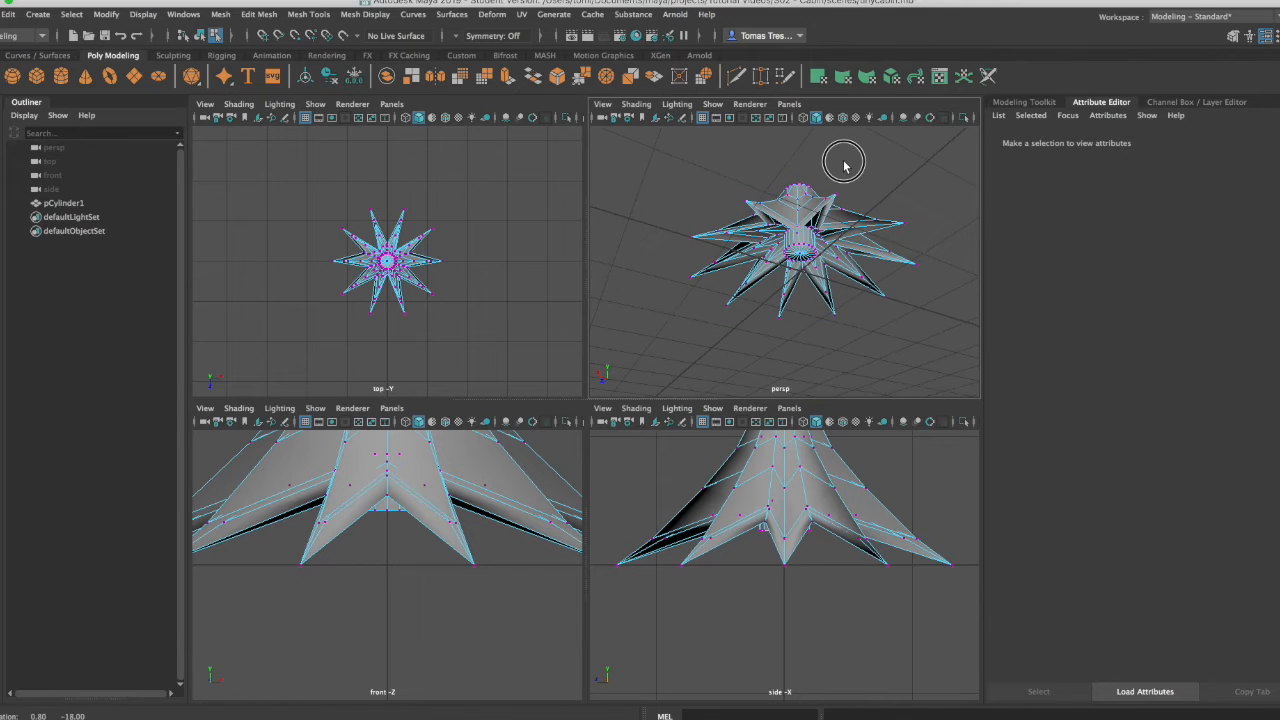
{"action": "key", "text": "super+z"}
{"action": "key", "text": "super+z"}
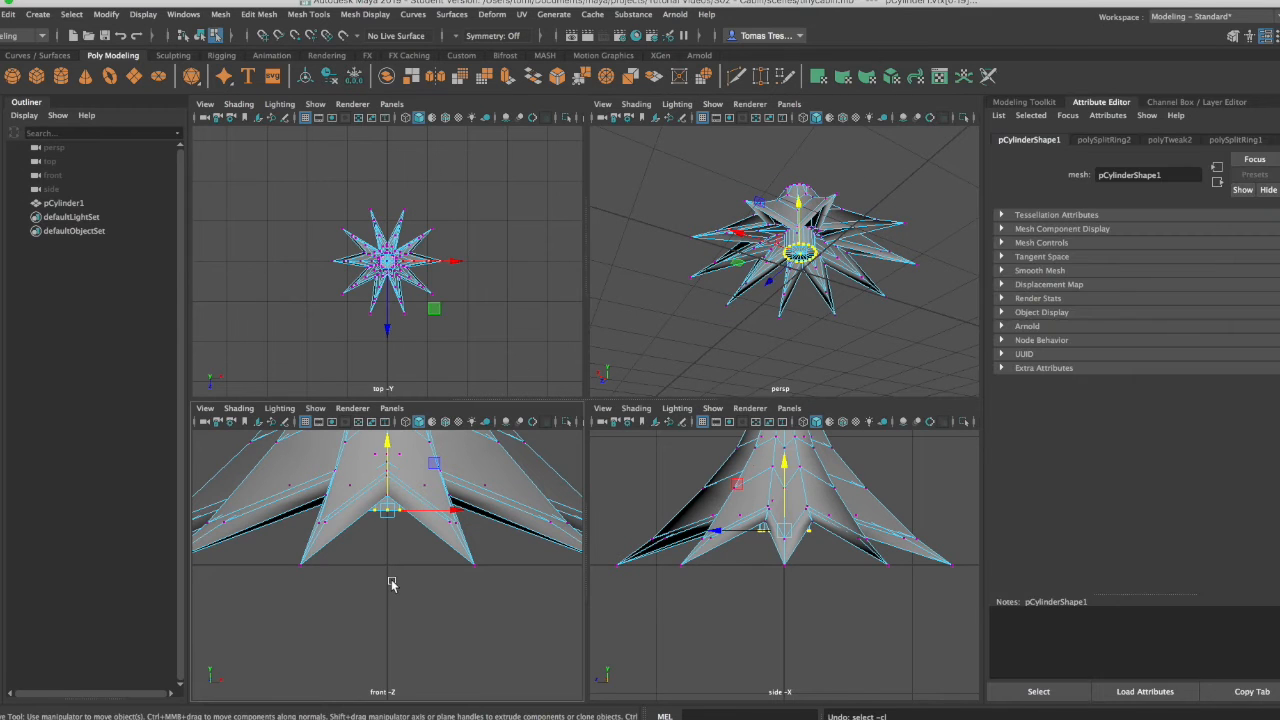
{"action": "left_click_drag", "start_coordinate": [385, 510], "coordinate": [409, 409]}
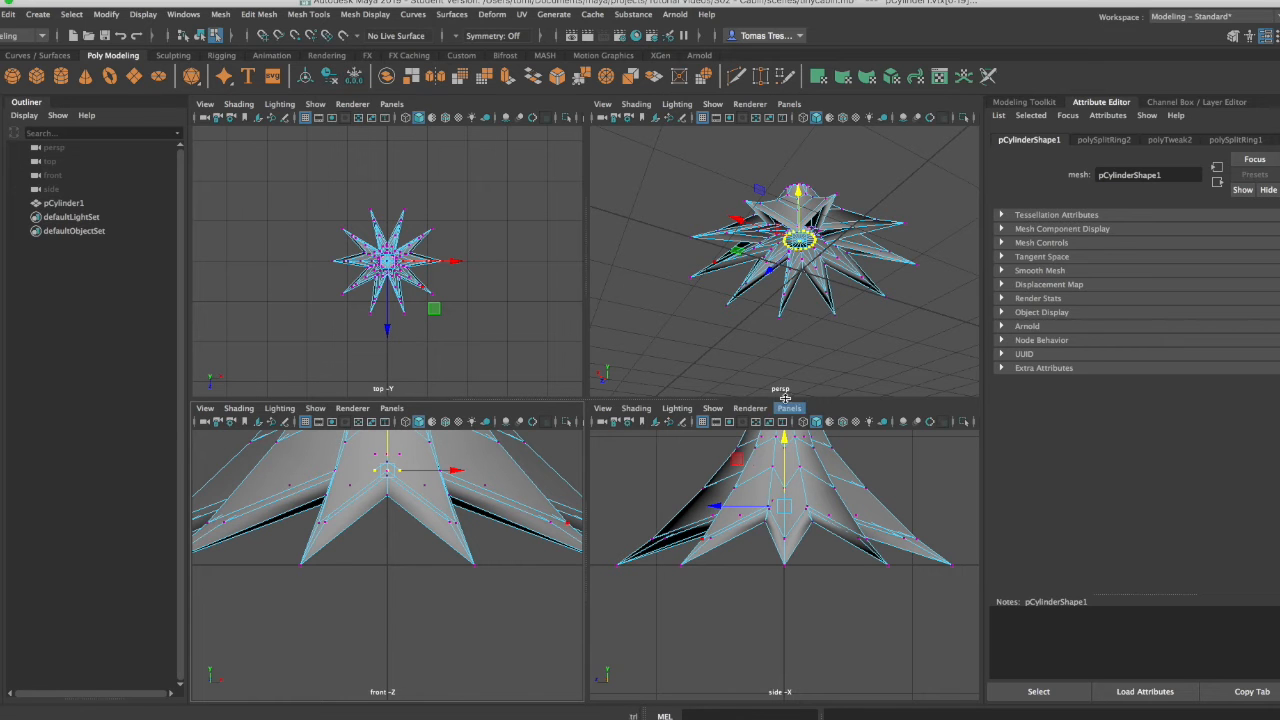
{"action": "left_click_drag", "start_coordinate": [874, 157], "coordinate": [918, 220], "text": "alt"}
{"action": "left_click", "coordinate": [659, 248]}
Step: Return to object mode, duplicate the whole skirt, and move the copy up to a Translate Y of 1.671
{"action": "right_click_drag", "start_coordinate": [775, 241], "coordinate": [841, 212]}
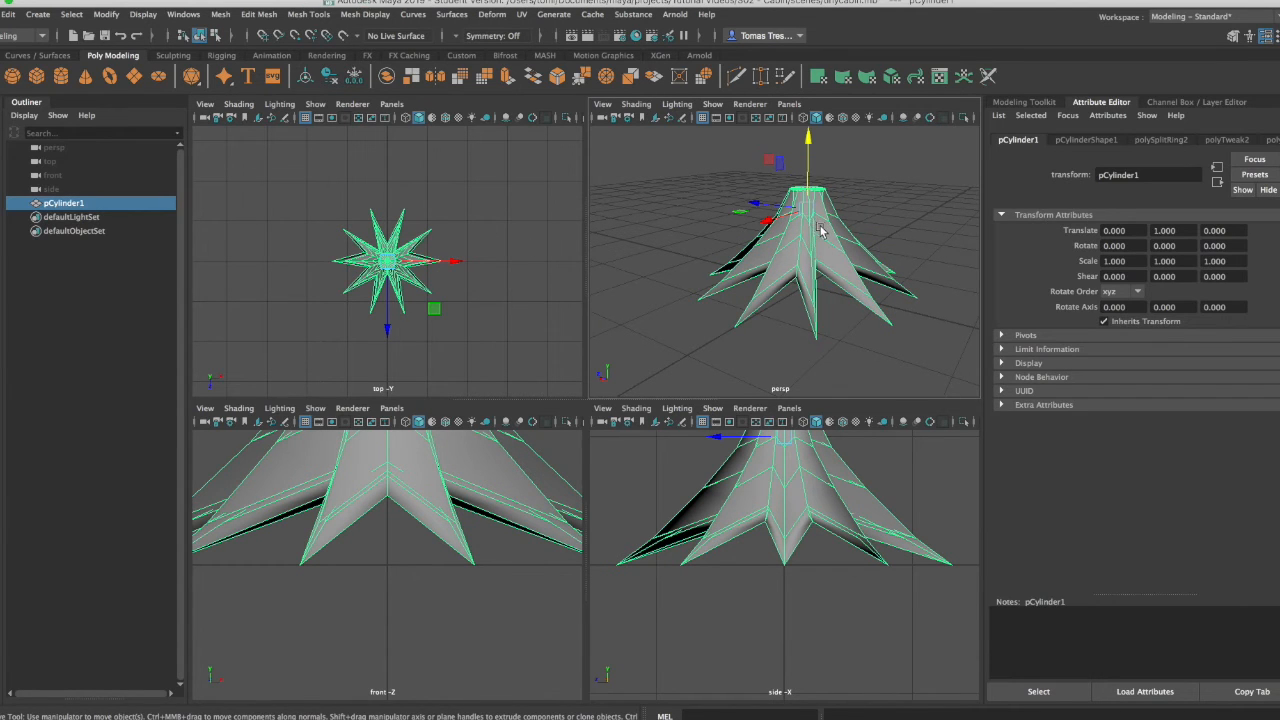
{"action": "key", "text": "ctrl+d"}
{"action": "left_click_drag", "start_coordinate": [809, 158], "coordinate": [809, 90]}
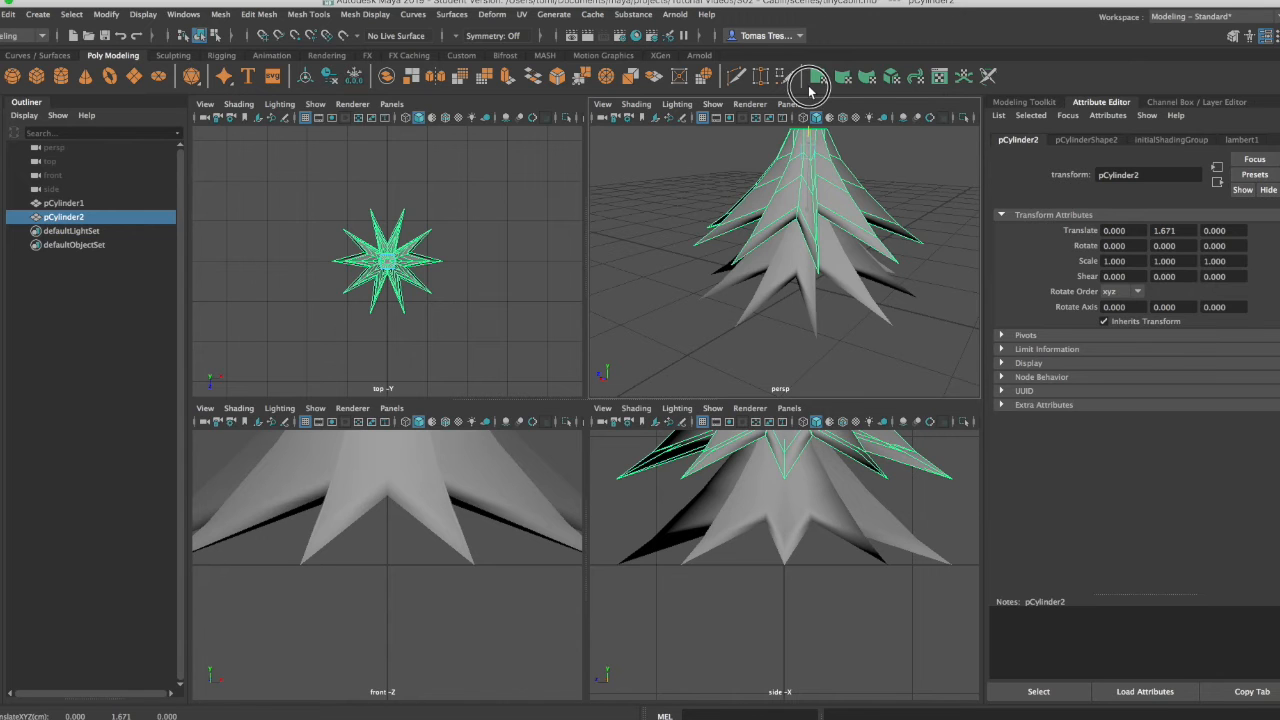
{"action": "left_click_drag", "start_coordinate": [765, 200], "coordinate": [770, 232], "text": "alt"}
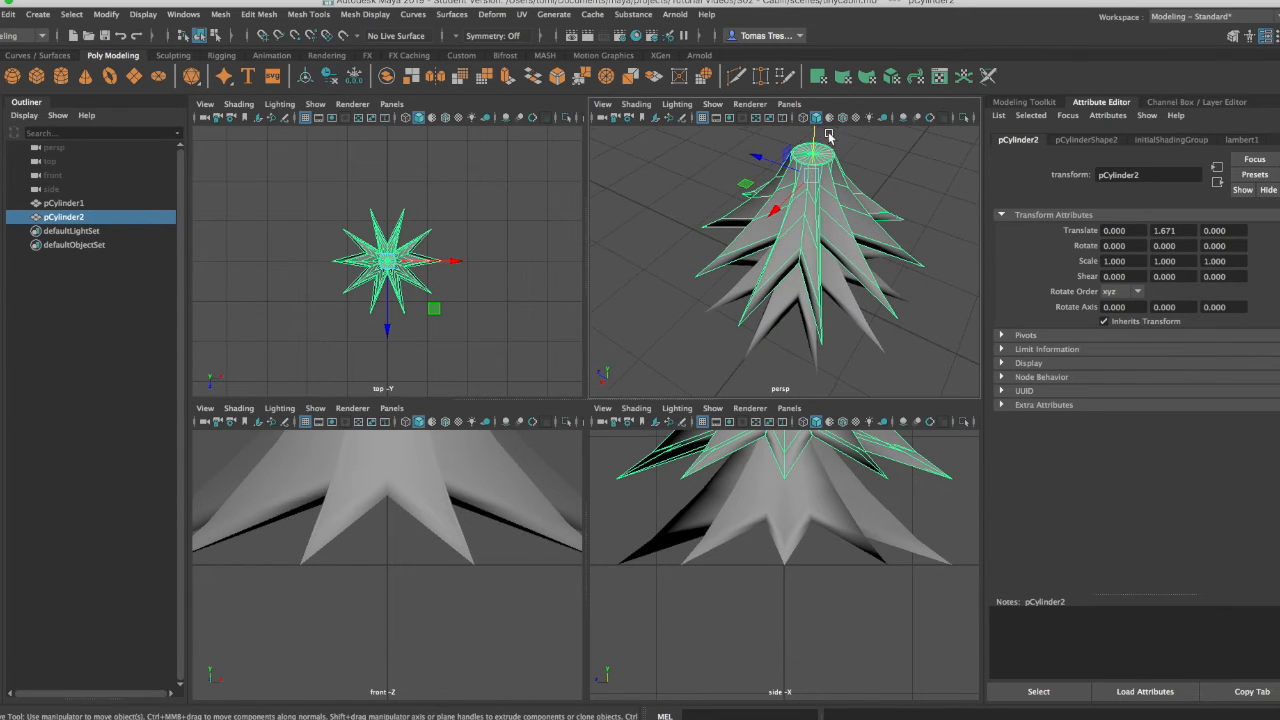
{"action": "left_click_drag", "start_coordinate": [812, 133], "coordinate": [820, 129], "text": "alt"}
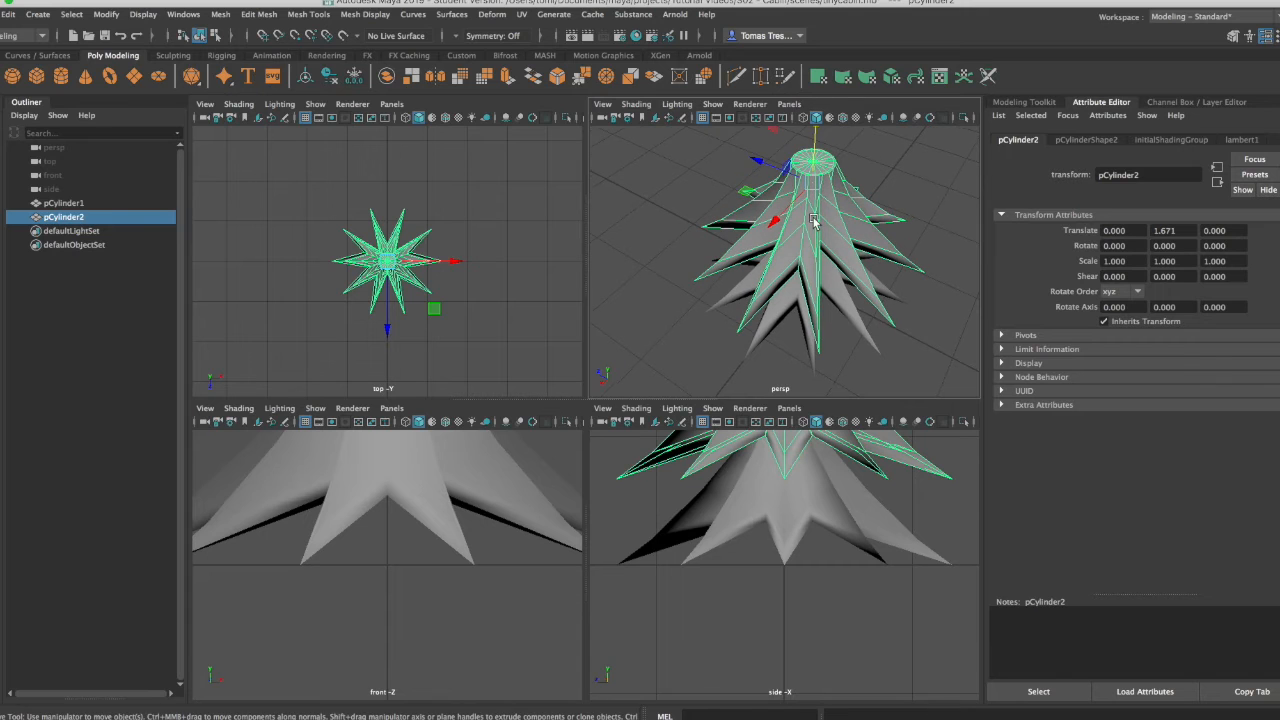
Step: Scale the upper skirt copy to about 0.878 in Y and about 0.786 in X and Z
{"action": "key", "text": "space"}
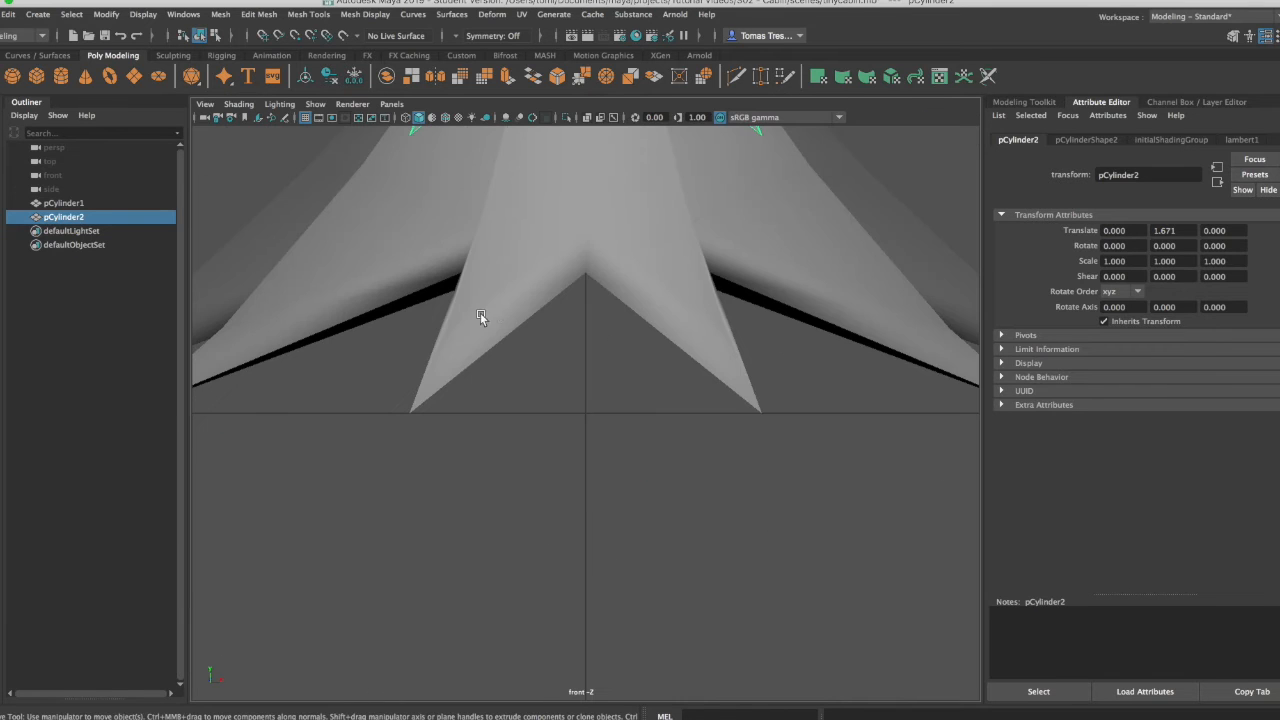
{"action": "scroll", "coordinate": [537, 303], "scroll_direction": "down", "scroll_amount": 6}
{"action": "middle_click_drag", "start_coordinate": [650, 262], "coordinate": [657, 355], "text": "alt"}
{"action": "scroll", "coordinate": [619, 381], "scroll_direction": "up", "scroll_amount": 3}
{"action": "scroll", "coordinate": [616, 383], "scroll_direction": "down", "scroll_amount": 2}
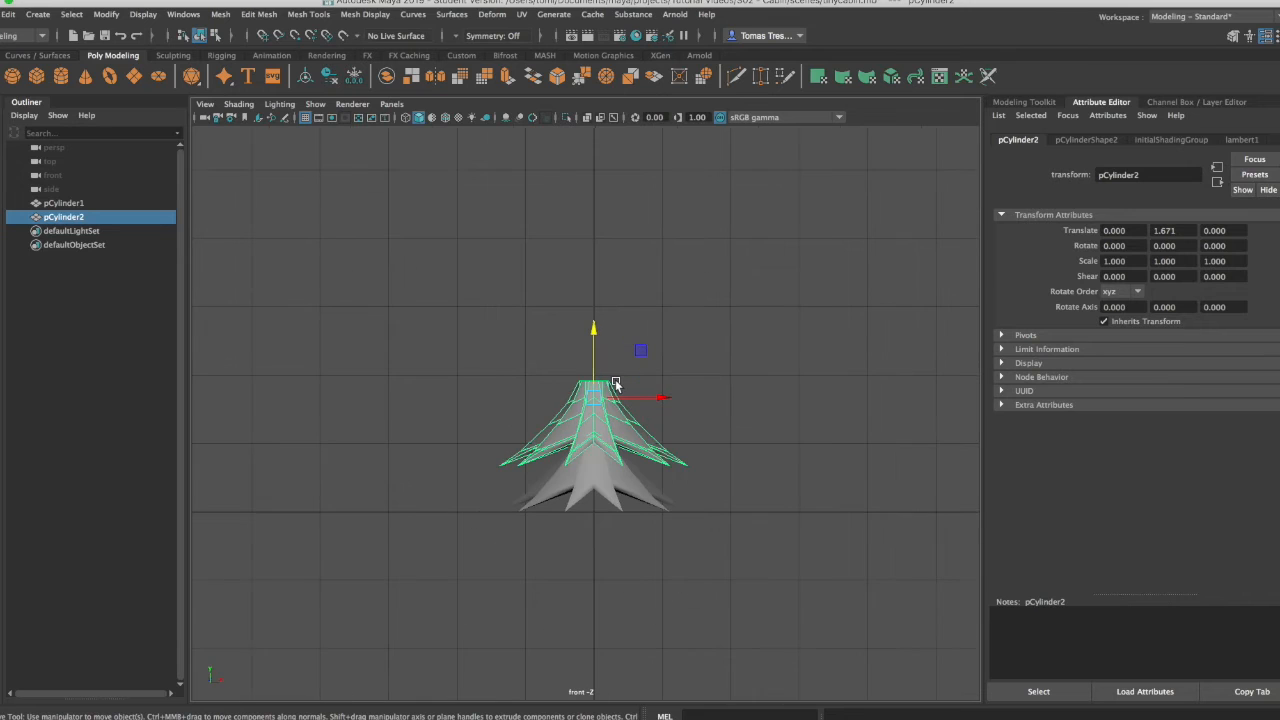
{"action": "key", "text": "e"}
{"action": "key", "text": "r"}
{"action": "left_click_drag", "start_coordinate": [593, 334], "coordinate": [592, 343]}
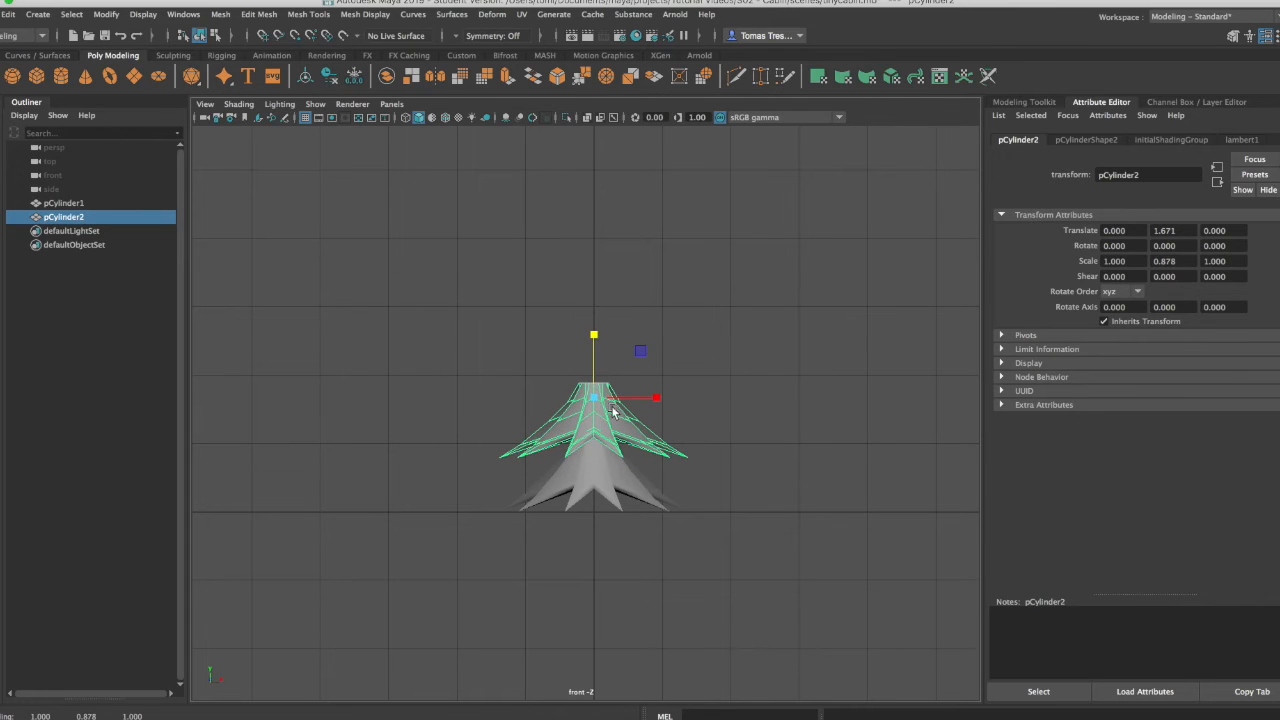
{"action": "key", "text": "space"}
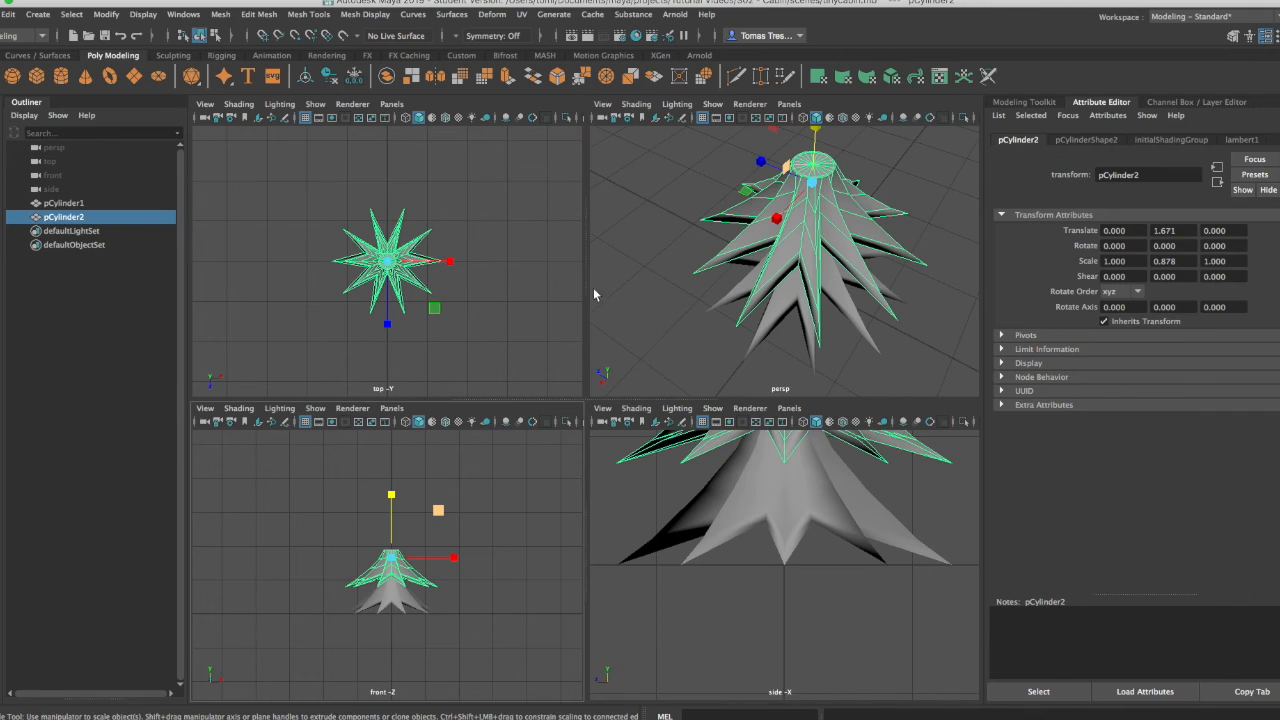
{"action": "left_click_drag", "start_coordinate": [436, 309], "coordinate": [434, 306]}
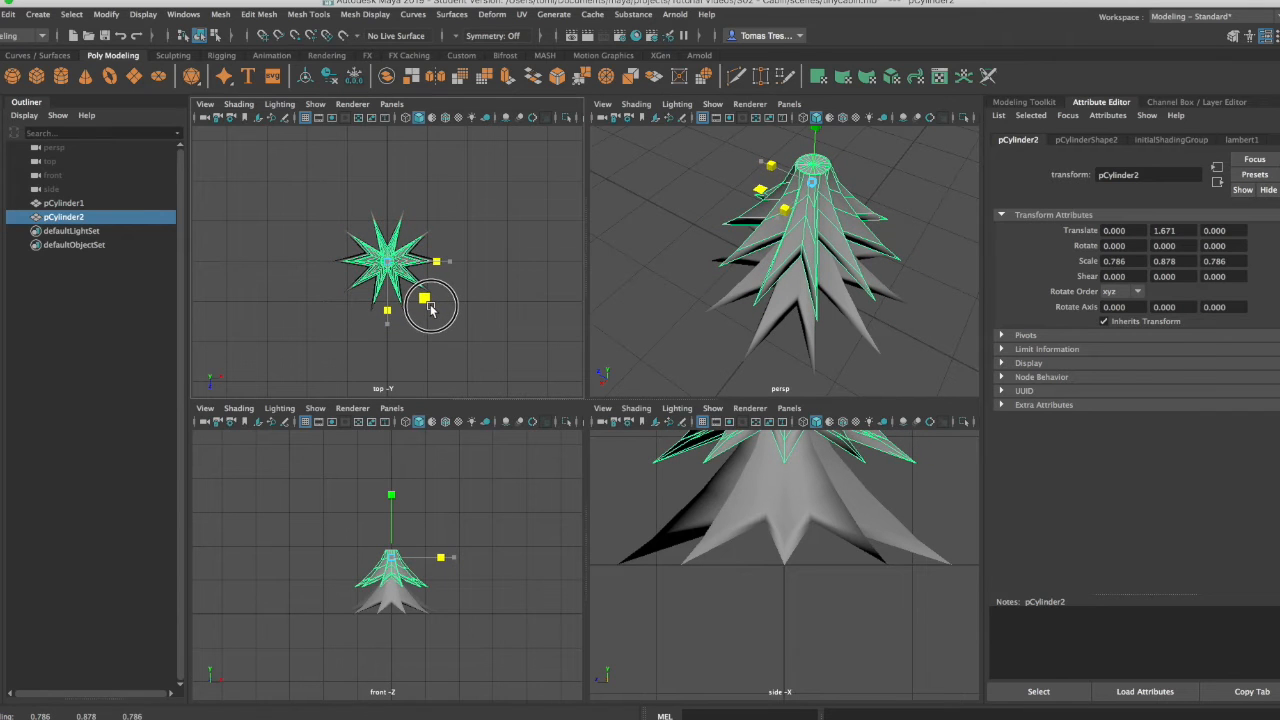
Step: Scale the upper skirt copy to about 0.790 in Y and rotate it about 7.5 degrees around Y
{"action": "left_click_drag", "start_coordinate": [391, 496], "coordinate": [391, 503]}
{"action": "key", "text": "e"}
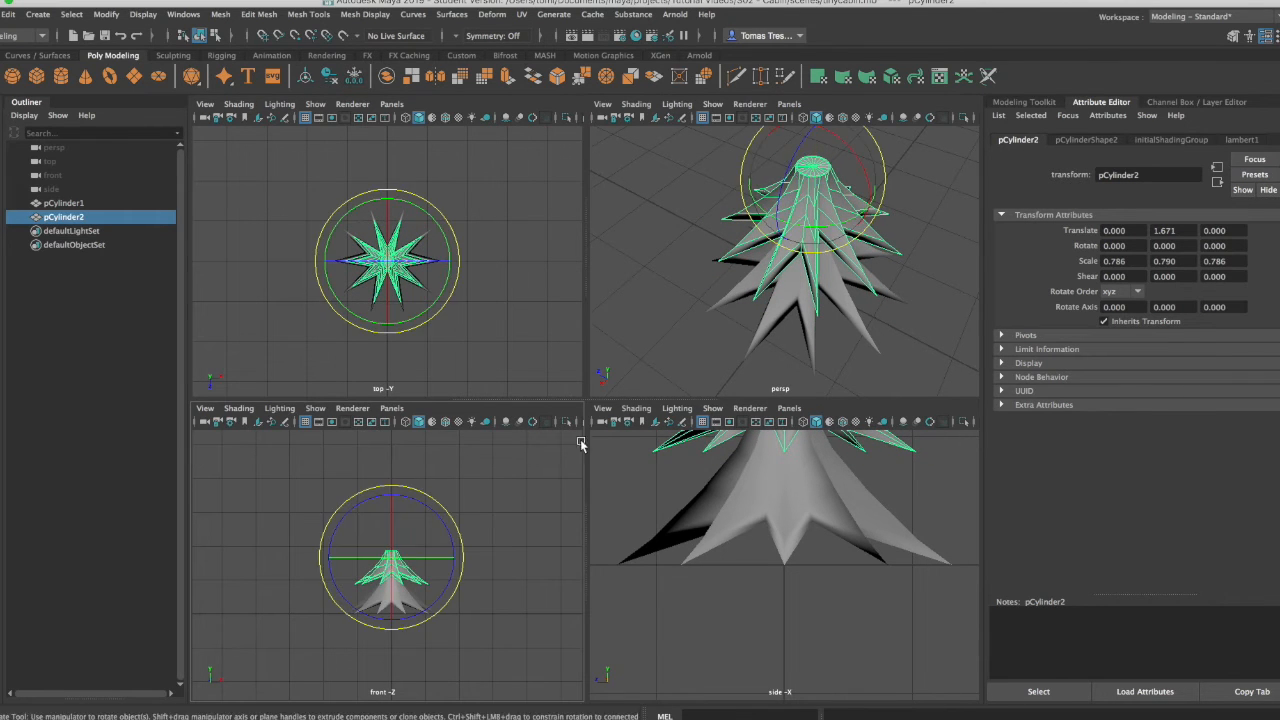
{"action": "left_click_drag", "start_coordinate": [427, 315], "coordinate": [429, 309]}
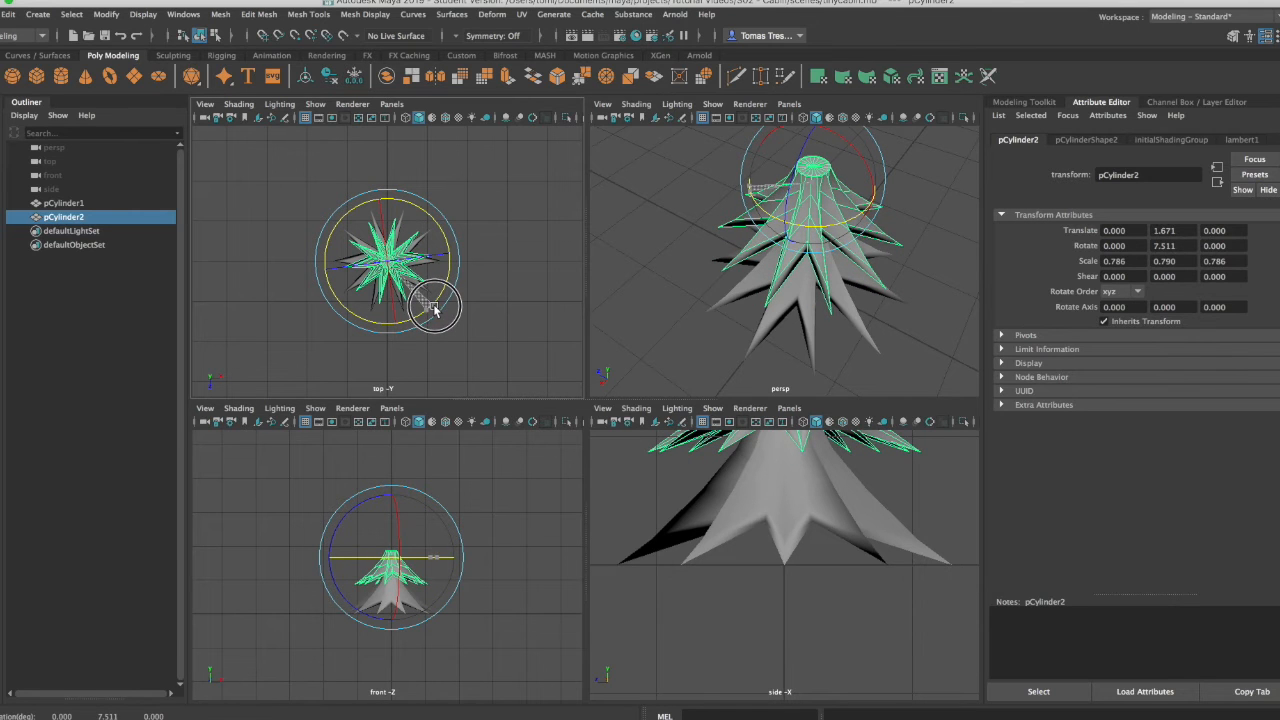
Step: Duplicate the upper skirt three times and stack the copies upward at Translate Y values of 2.123, 2.636 and 3.211
{"action": "key", "text": "w"}
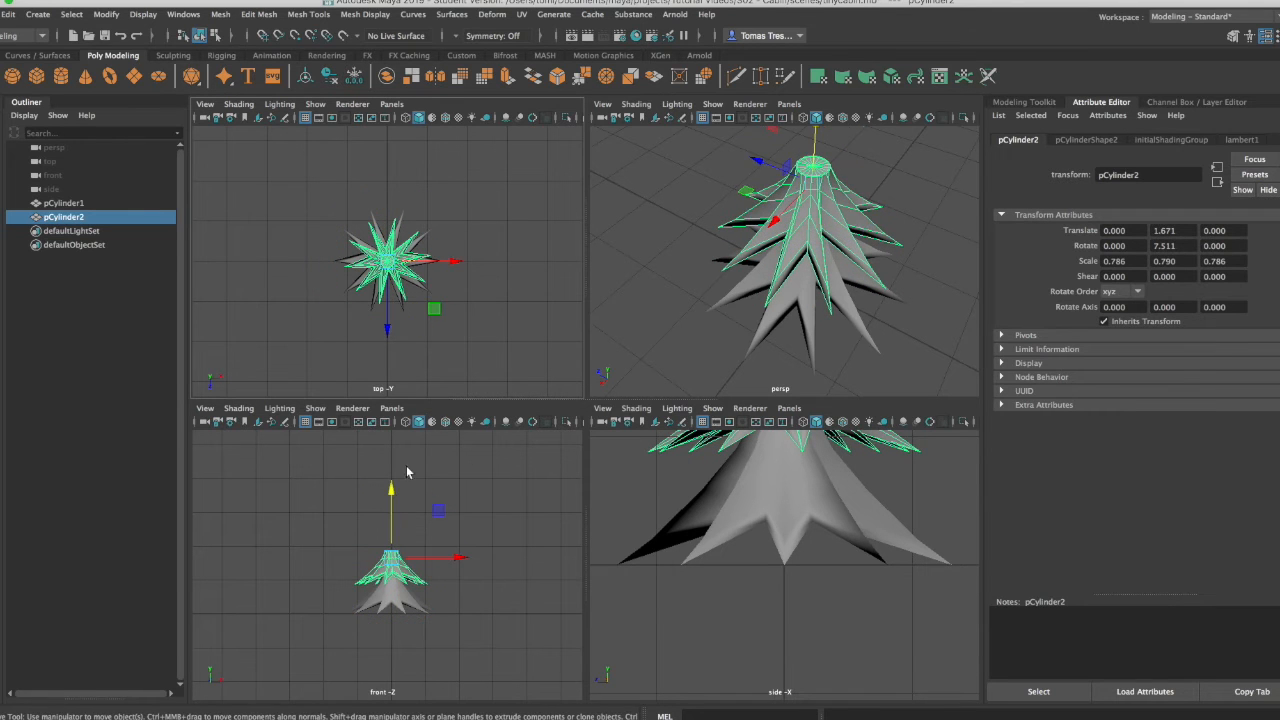
{"action": "left_click_drag", "start_coordinate": [390, 490], "coordinate": [398, 445]}
{"action": "key", "text": "ctrl+d"}
{"action": "key", "text": "ctrl+d"}
{"action": "key", "text": "ctrl+d"}
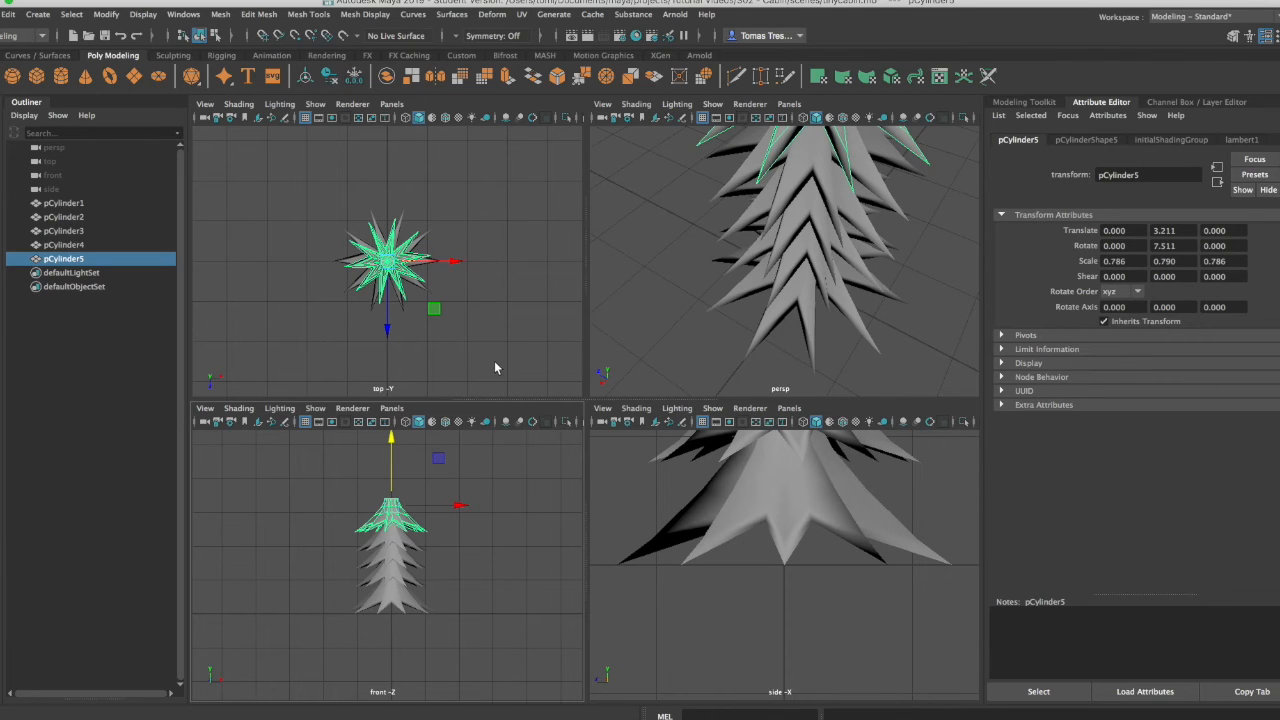
Step: Select the three topmost skirts and scale them to about 0.600 in X and Z and about 0.663 in Y
{"action": "left_click", "coordinate": [415, 500]}
{"action": "scroll", "coordinate": [395, 553], "scroll_direction": "up", "scroll_amount": 4}
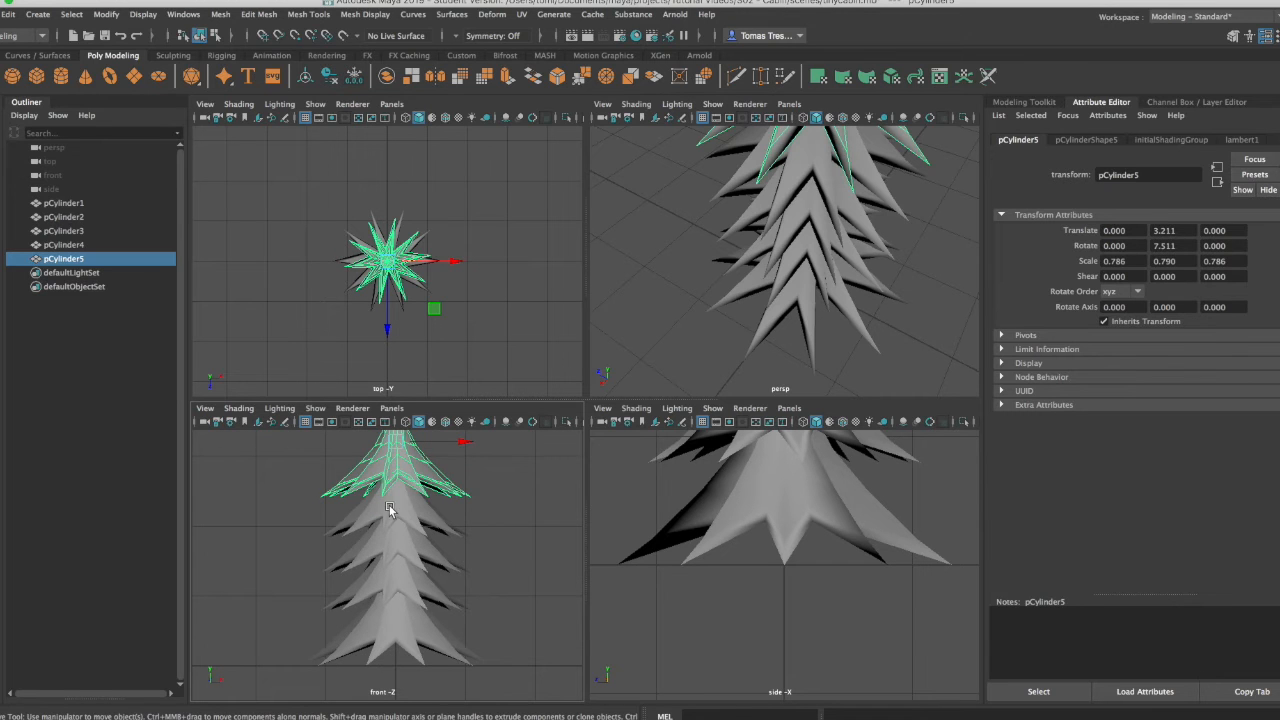
{"action": "left_click", "coordinate": [403, 512], "text": "shift"}
{"action": "left_click", "coordinate": [404, 548], "text": "shift"}
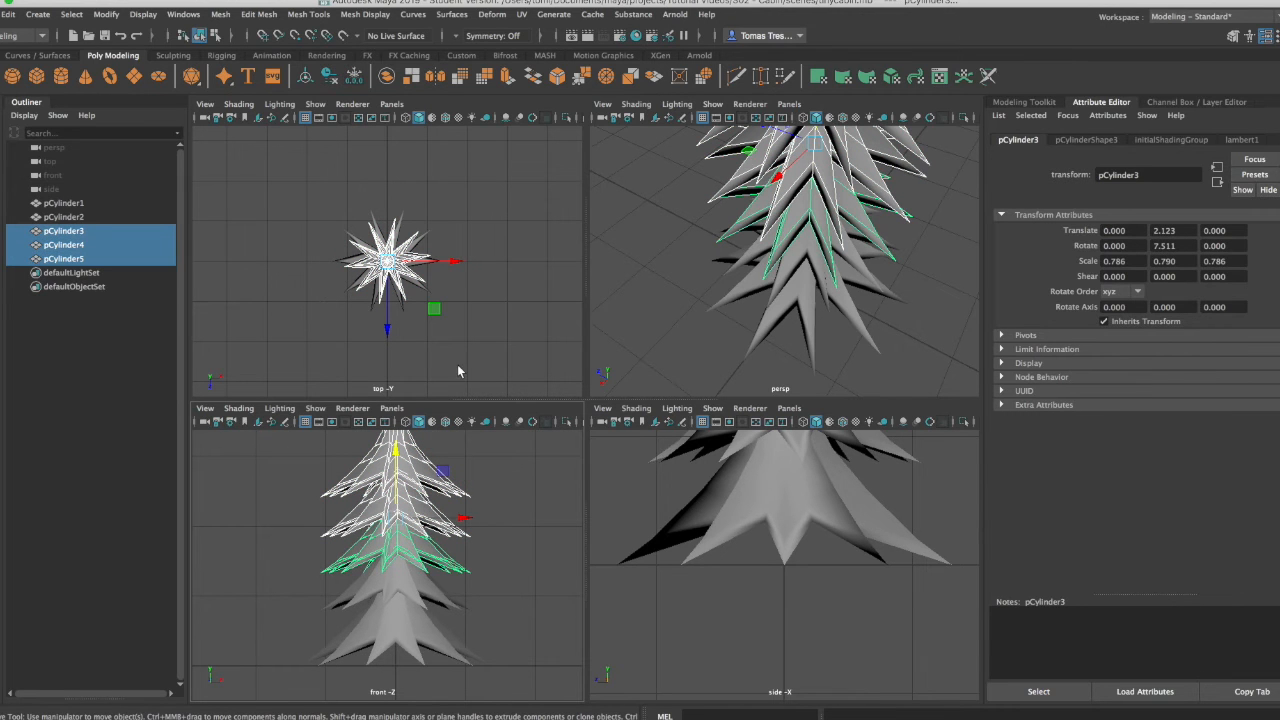
{"action": "key", "text": "e"}
{"action": "key", "text": "r"}
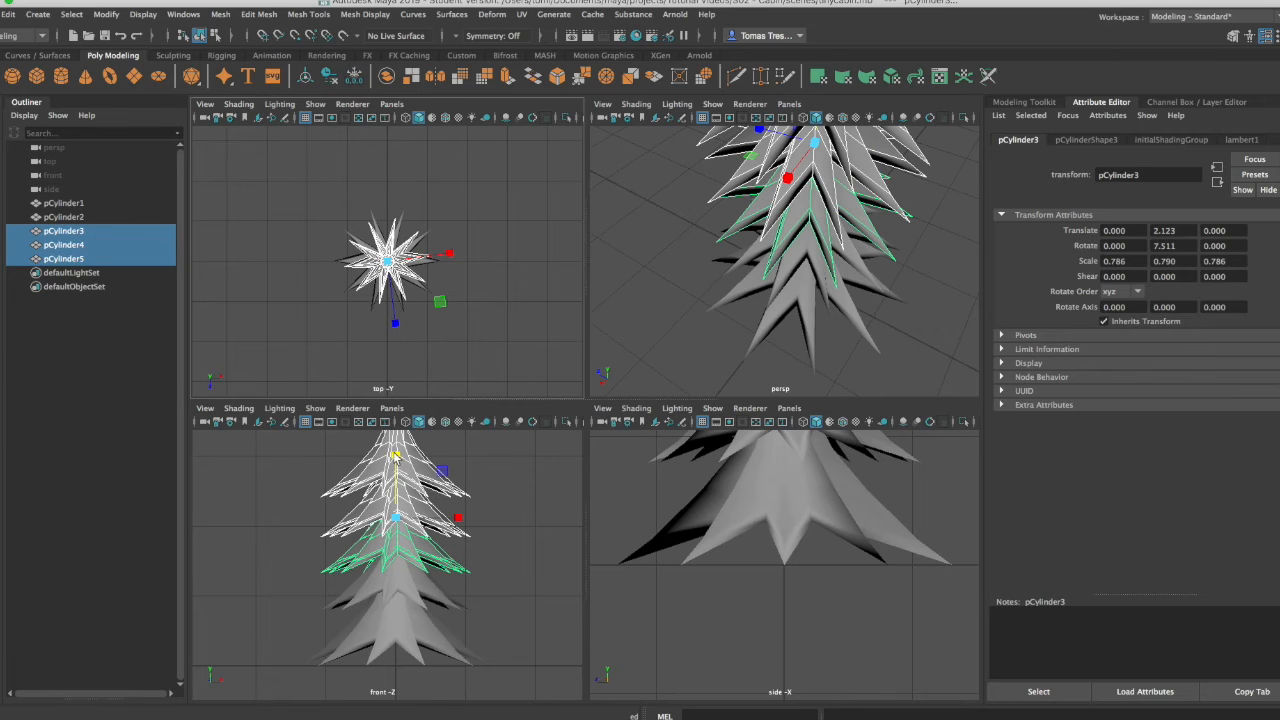
{"action": "mouse_move", "coordinate": [394, 462]}
{"action": "left_mouse_down"}
{"action": "mouse_move", "coordinate": [395, 475]}
{"action": "mouse_move", "coordinate": [395, 463]}
{"action": "left_mouse_up"}
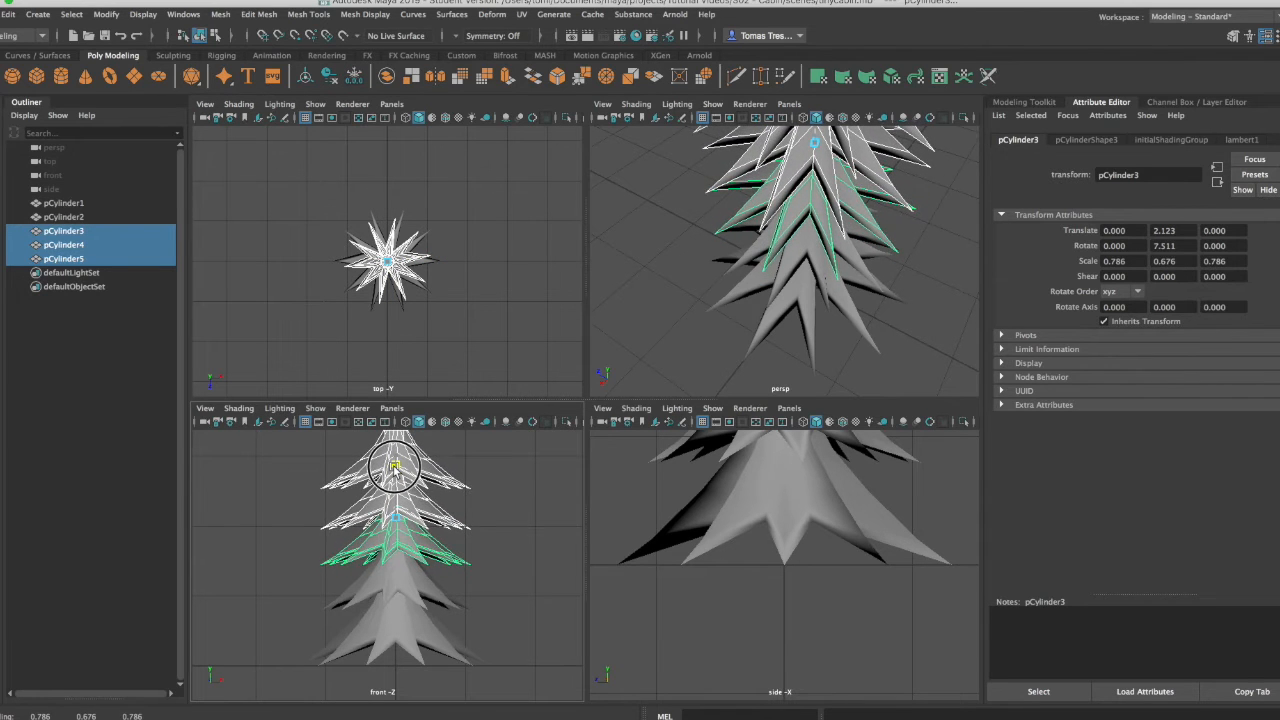
{"action": "mouse_move", "coordinate": [447, 298]}
{"action": "left_mouse_down"}
{"action": "mouse_move", "coordinate": [457, 294]}
{"action": "mouse_move", "coordinate": [436, 301]}
{"action": "left_mouse_up"}
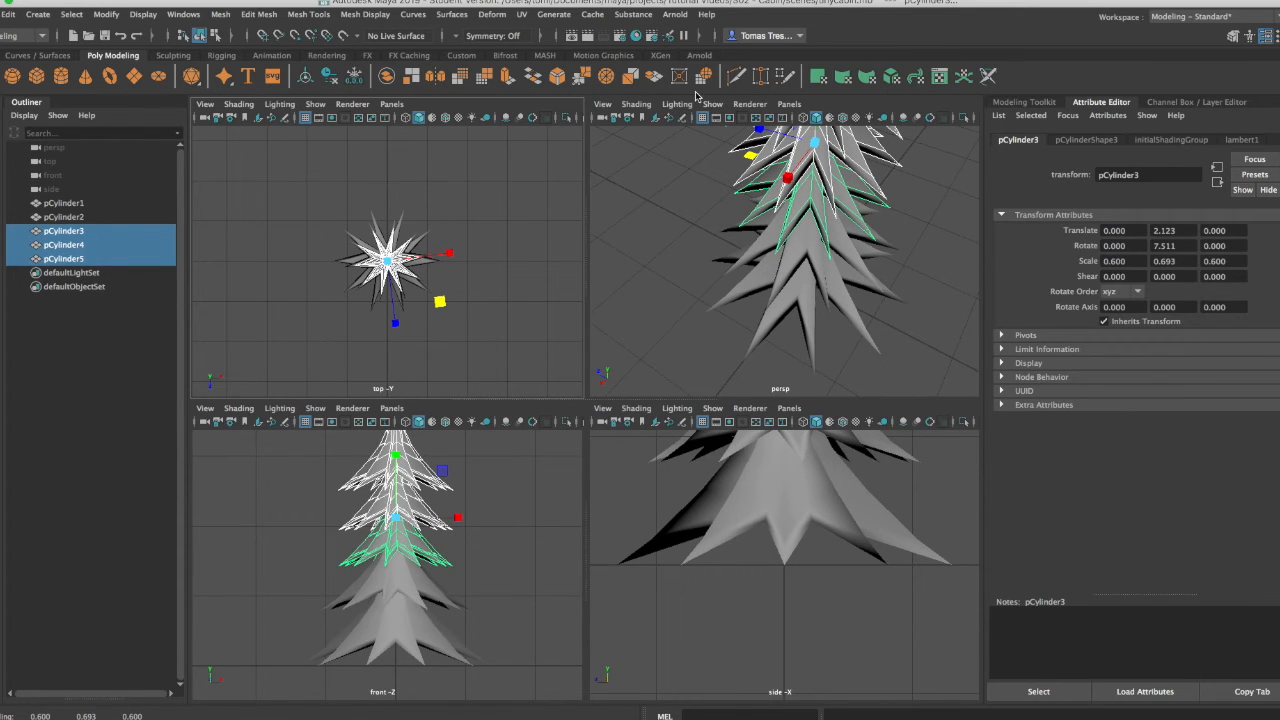
{"action": "left_click_drag", "start_coordinate": [396, 456], "coordinate": [396, 459]}
Step: Rotate the three topmost skirts to about 16.9 degrees in Y, tilt them slightly in X and Z, and deselect them
{"action": "key", "text": "e"}
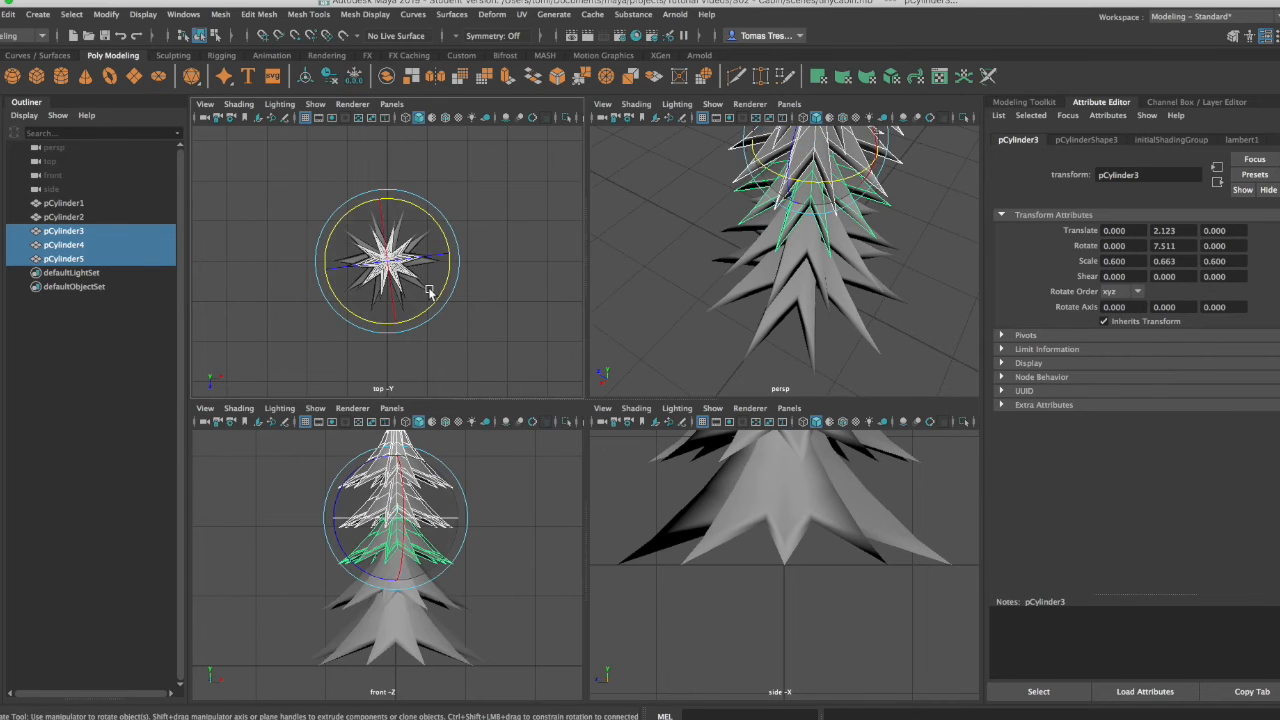
{"action": "mouse_move", "coordinate": [428, 305]}
{"action": "left_mouse_down"}
{"action": "mouse_move", "coordinate": [432, 290]}
{"action": "mouse_move", "coordinate": [443, 302]}
{"action": "left_mouse_up"}
{"action": "left_click_drag", "start_coordinate": [394, 496], "coordinate": [386, 494]}
{"action": "left_click", "coordinate": [482, 457]}
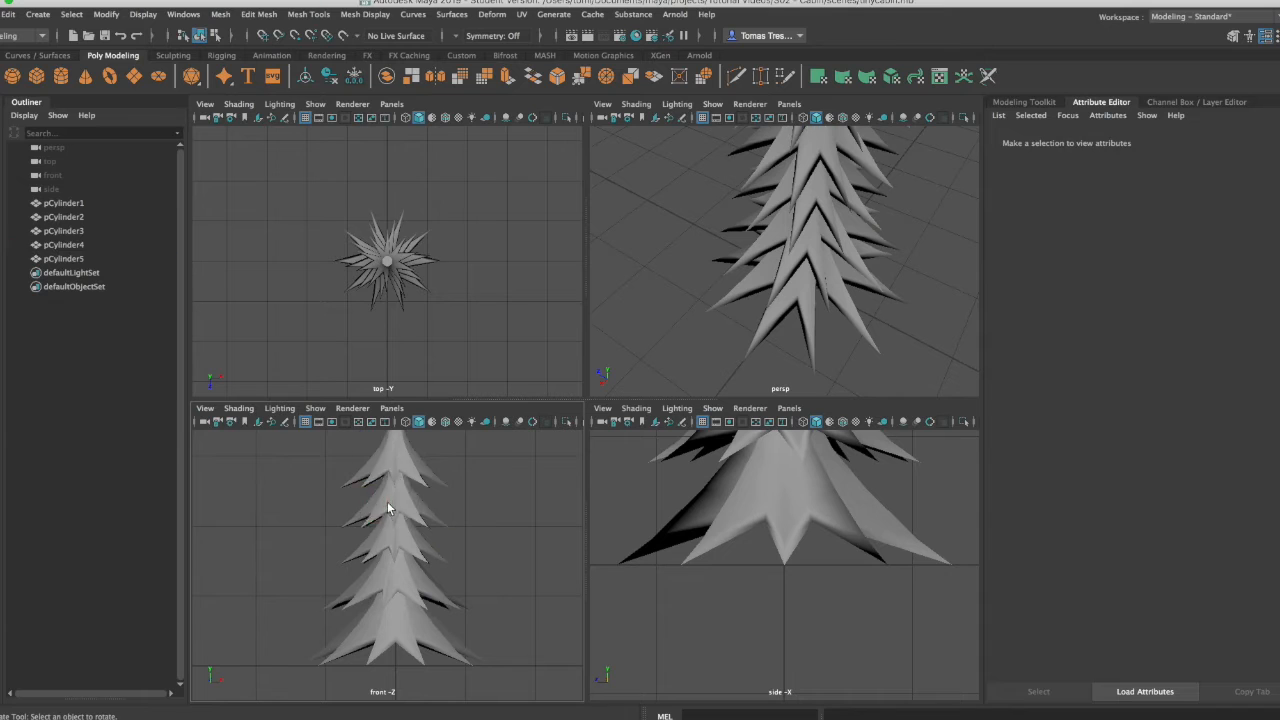
Step: Duplicate the second skirt from the top in place and deselect the copy
{"action": "left_click", "coordinate": [387, 501]}
{"action": "key", "text": "ctrl+d"}
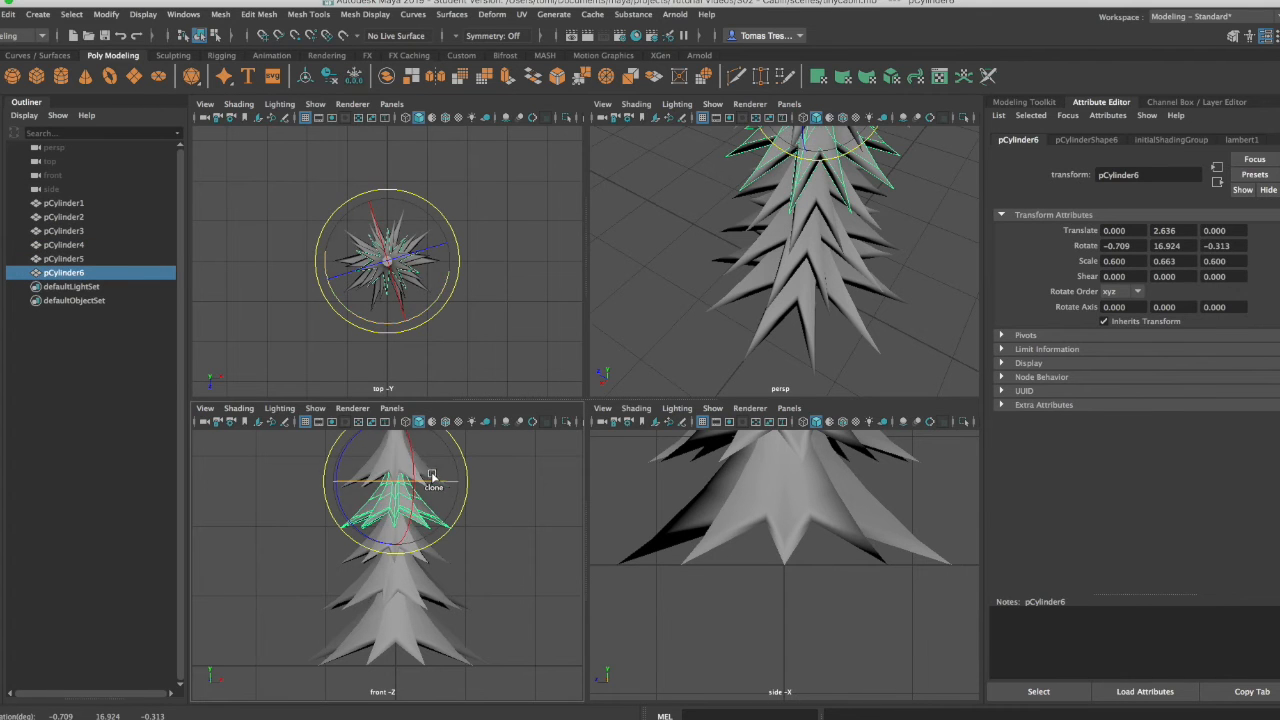
{"action": "key", "text": "f"}
{"action": "scroll", "coordinate": [794, 229], "scroll_direction": "down", "scroll_amount": 3}
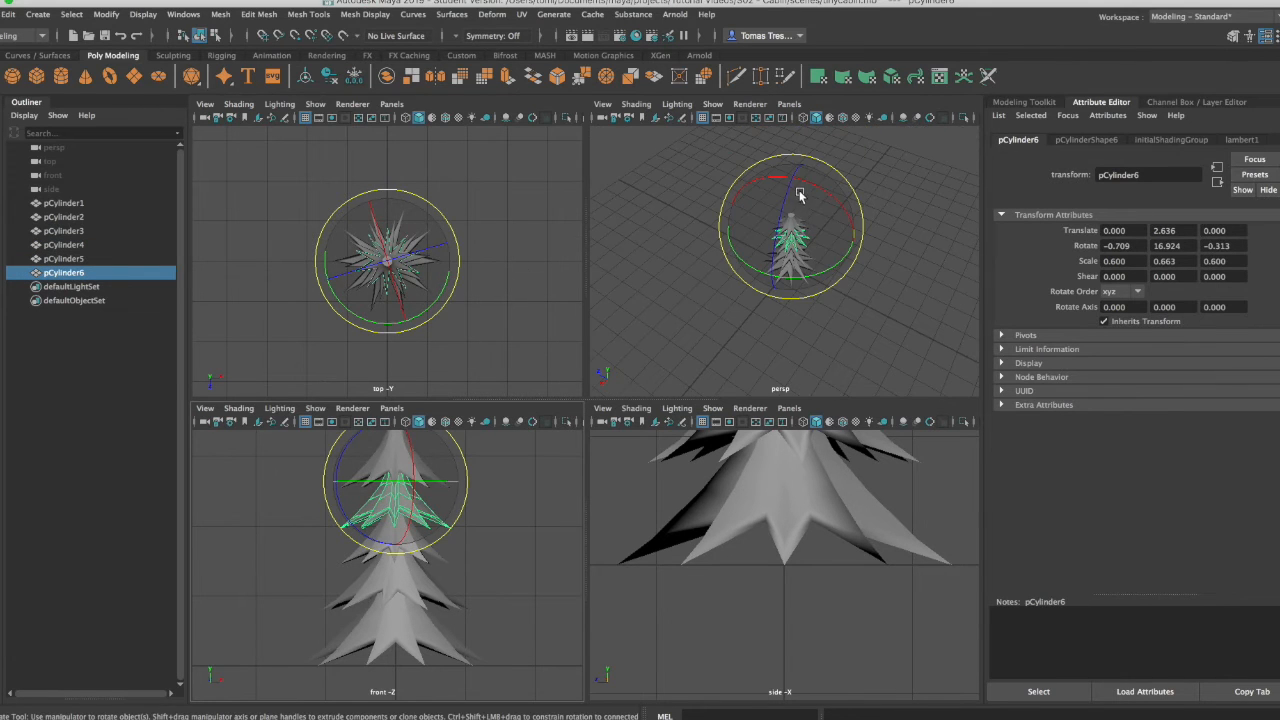
{"action": "scroll", "coordinate": [812, 237], "scroll_direction": "up", "scroll_amount": 5}
{"action": "left_click", "coordinate": [900, 229]}
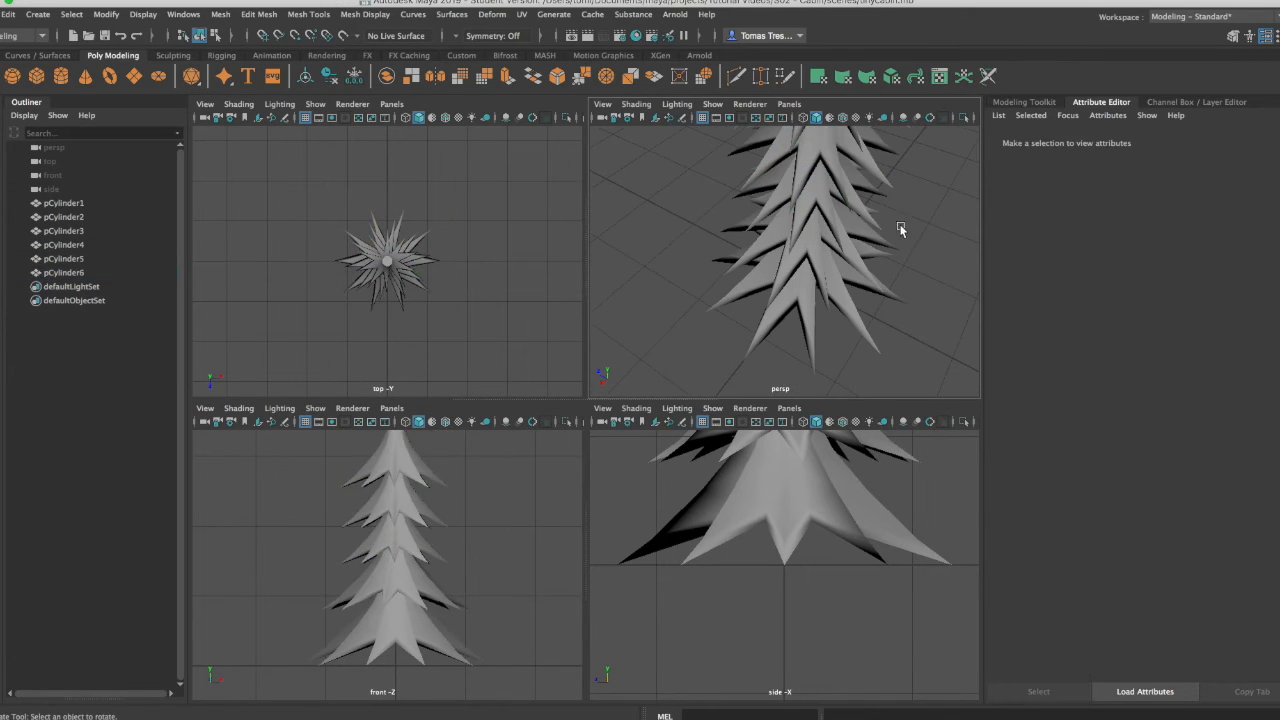
{"action": "middle_click_drag", "start_coordinate": [826, 229], "coordinate": [788, 282], "text": "alt"}
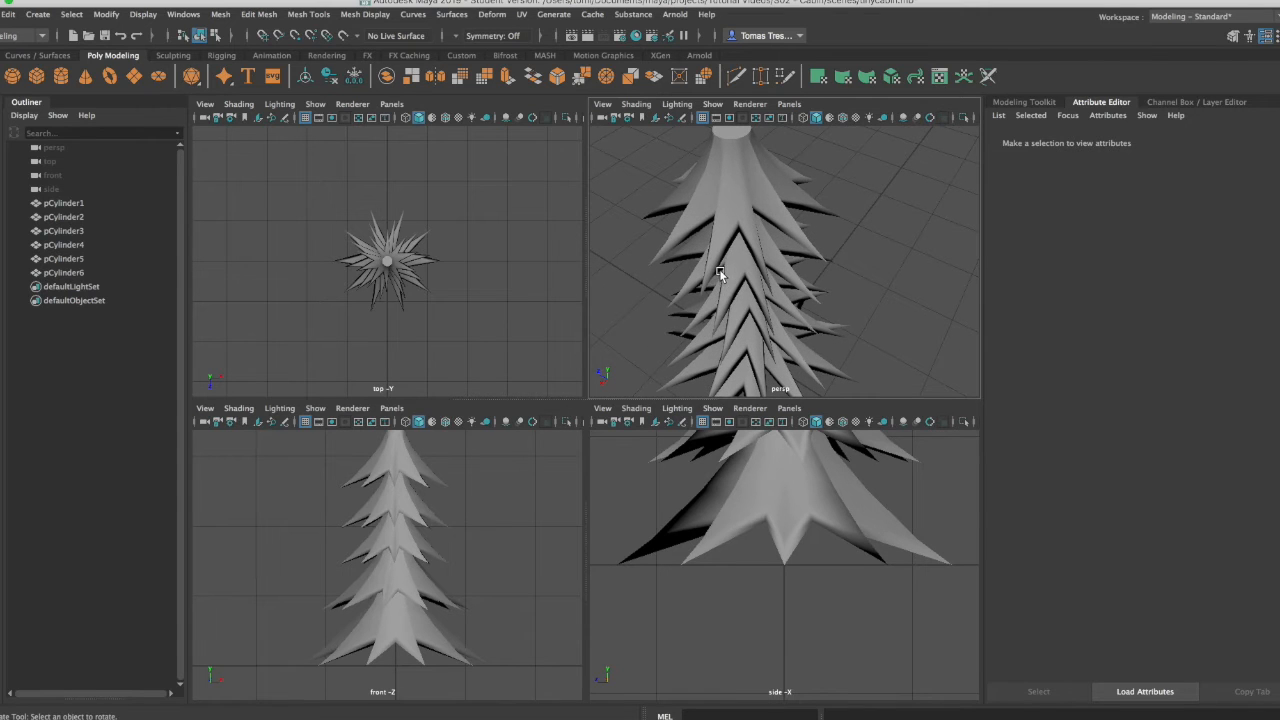
Step: Select the new copy and the topmost skirt, and scale both to about 0.413 in X and Z and about 0.505 in Y
{"action": "left_click", "coordinate": [728, 264]}
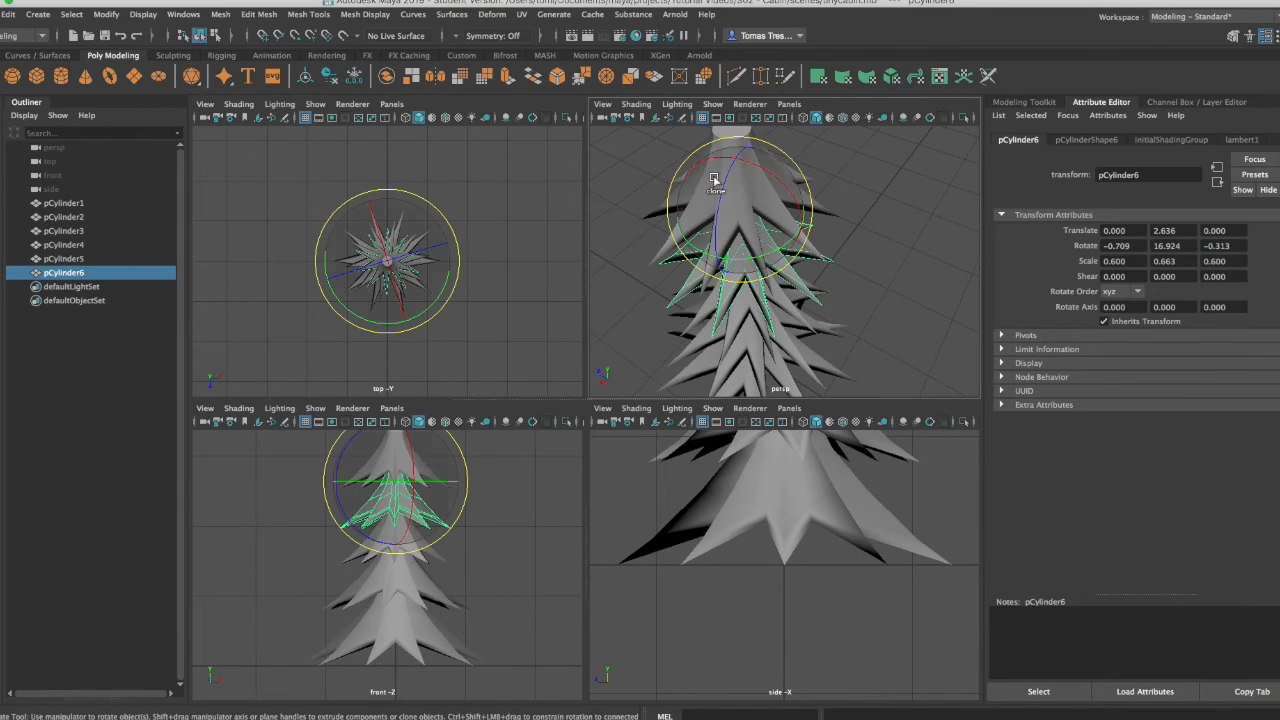
{"action": "key", "text": "q"}
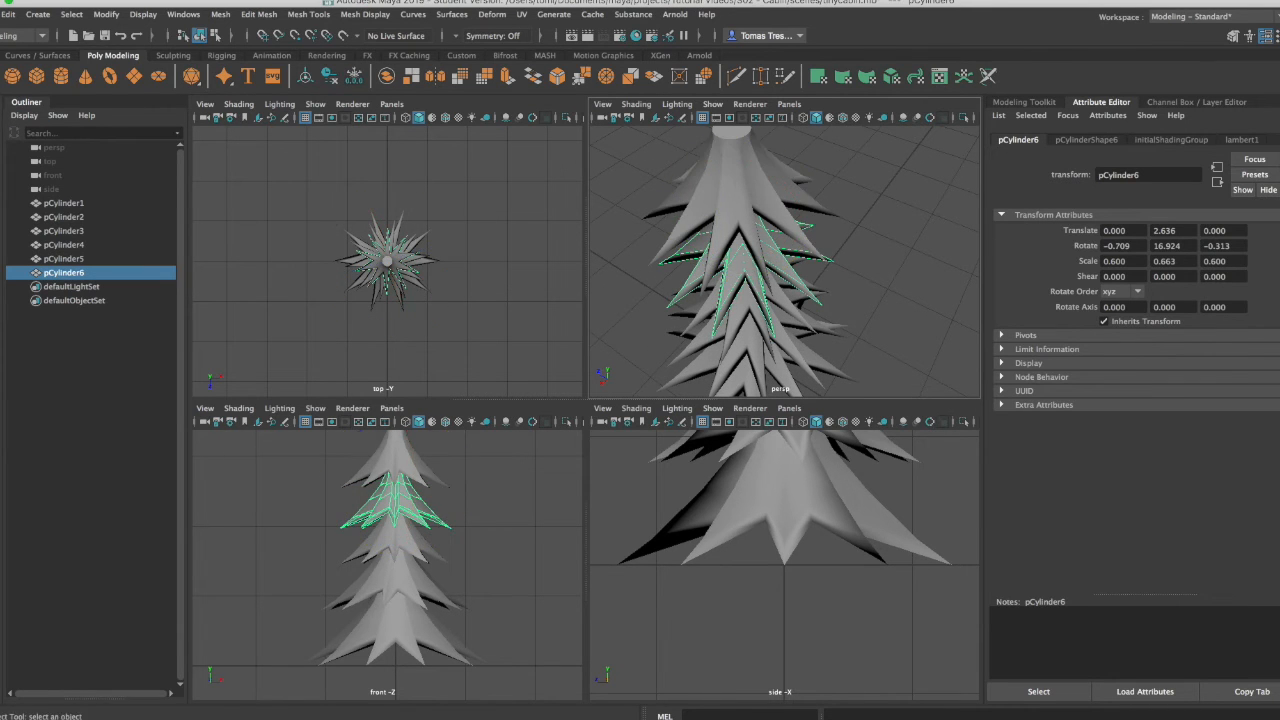
{"action": "left_click", "coordinate": [729, 190], "text": "shift"}
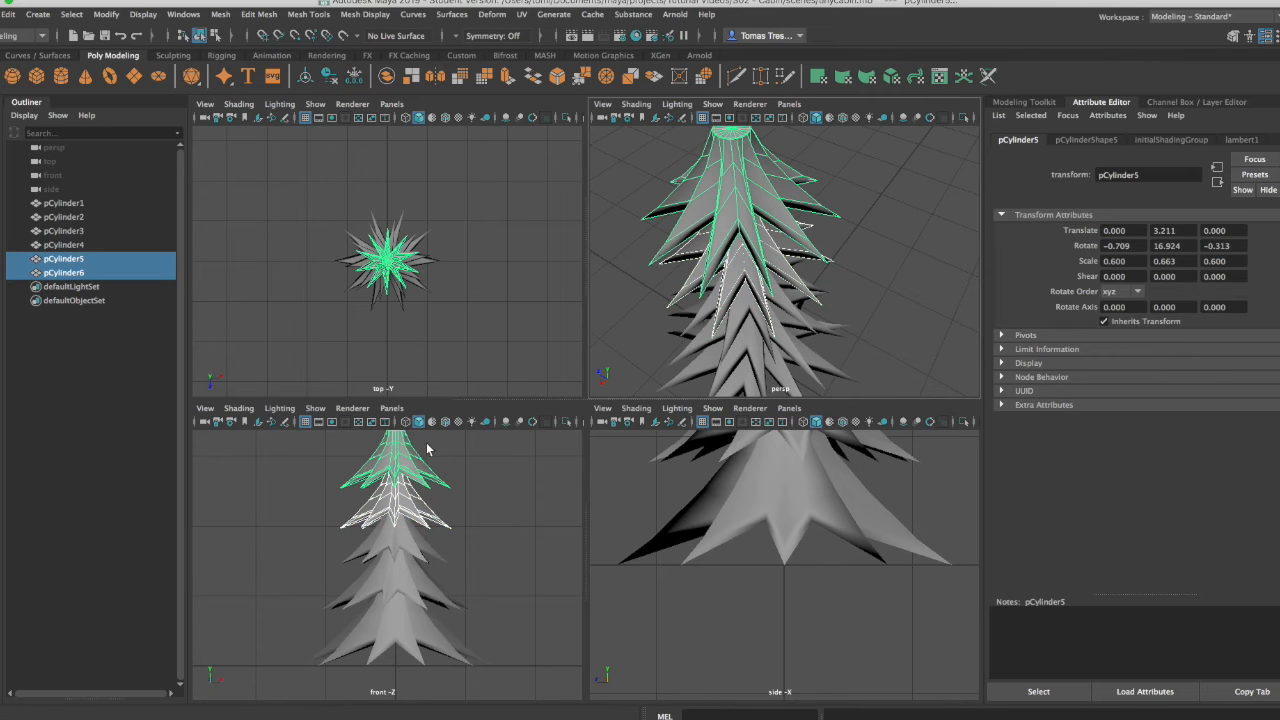
{"action": "key", "text": "w"}
{"action": "key", "text": "e"}
{"action": "key", "text": "r"}
{"action": "scroll", "coordinate": [415, 480], "scroll_direction": "down", "scroll_amount": 5}
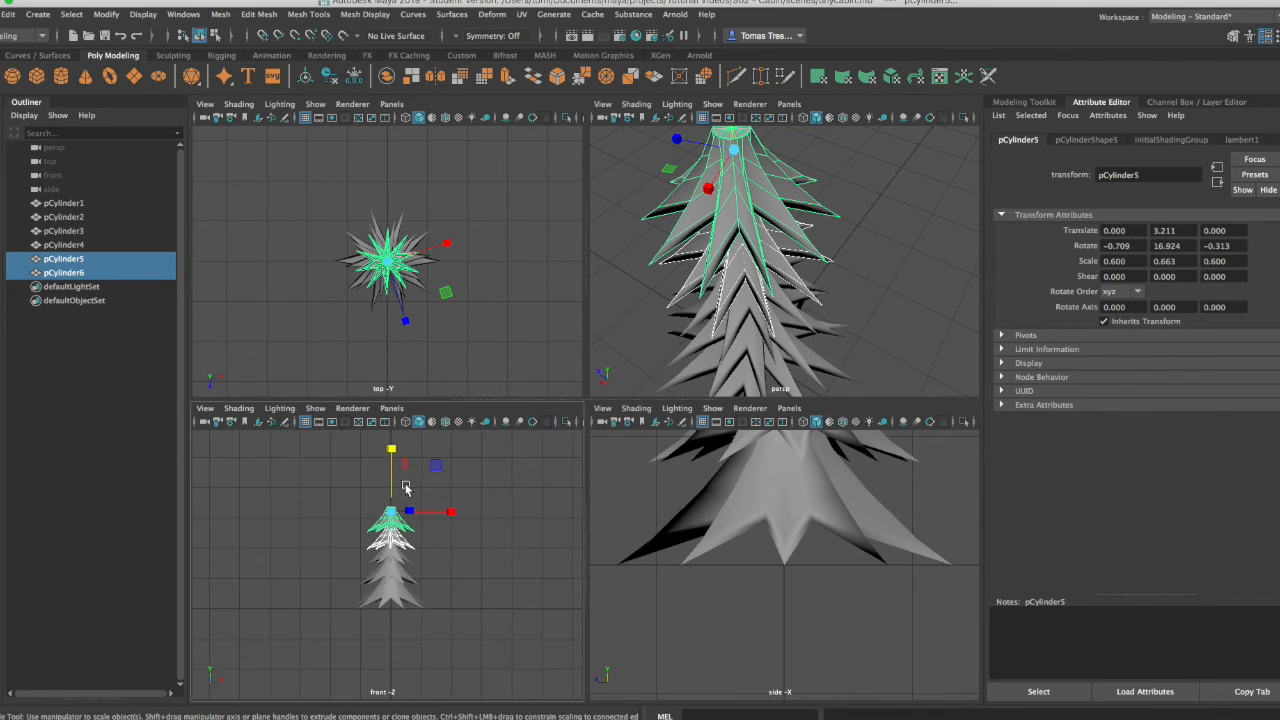
{"action": "mouse_move", "coordinate": [393, 452]}
{"action": "left_mouse_down"}
{"action": "mouse_move", "coordinate": [398, 436]}
{"action": "mouse_move", "coordinate": [391, 447]}
{"action": "left_mouse_up"}
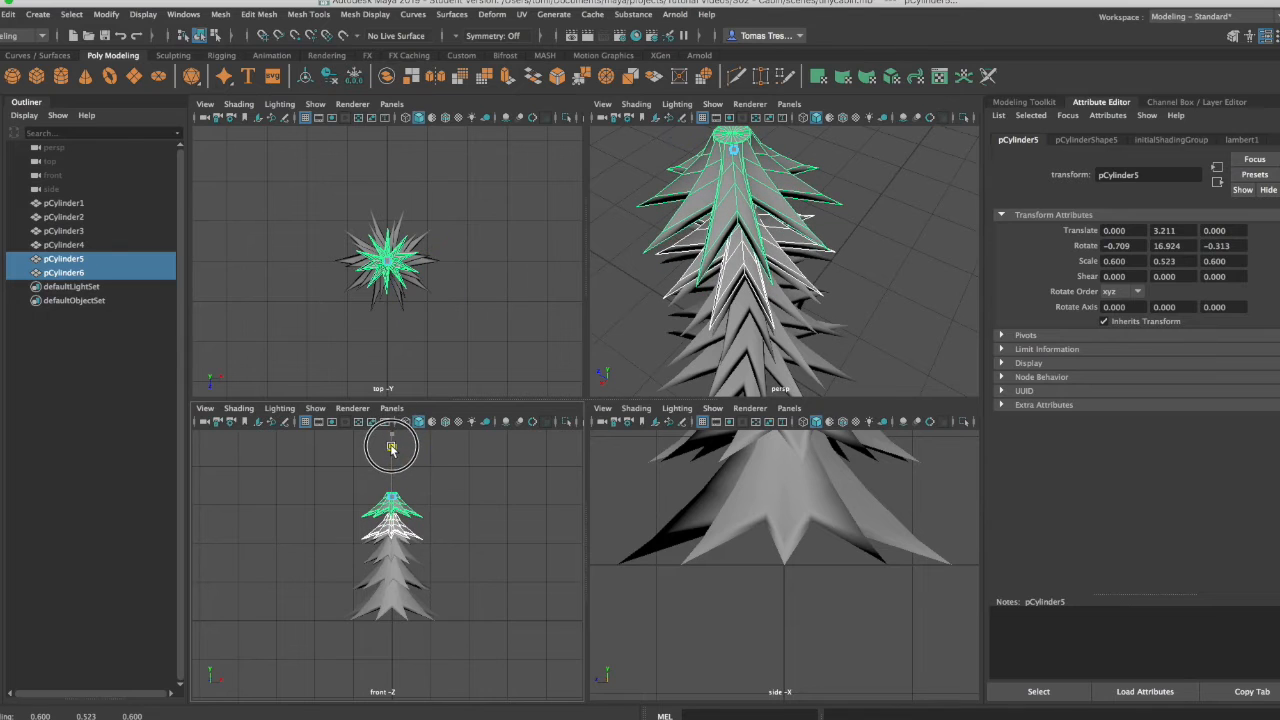
{"action": "mouse_move", "coordinate": [452, 295]}
{"action": "left_mouse_down"}
{"action": "mouse_move", "coordinate": [434, 280]}
{"action": "mouse_move", "coordinate": [442, 295]}
{"action": "left_mouse_up"}
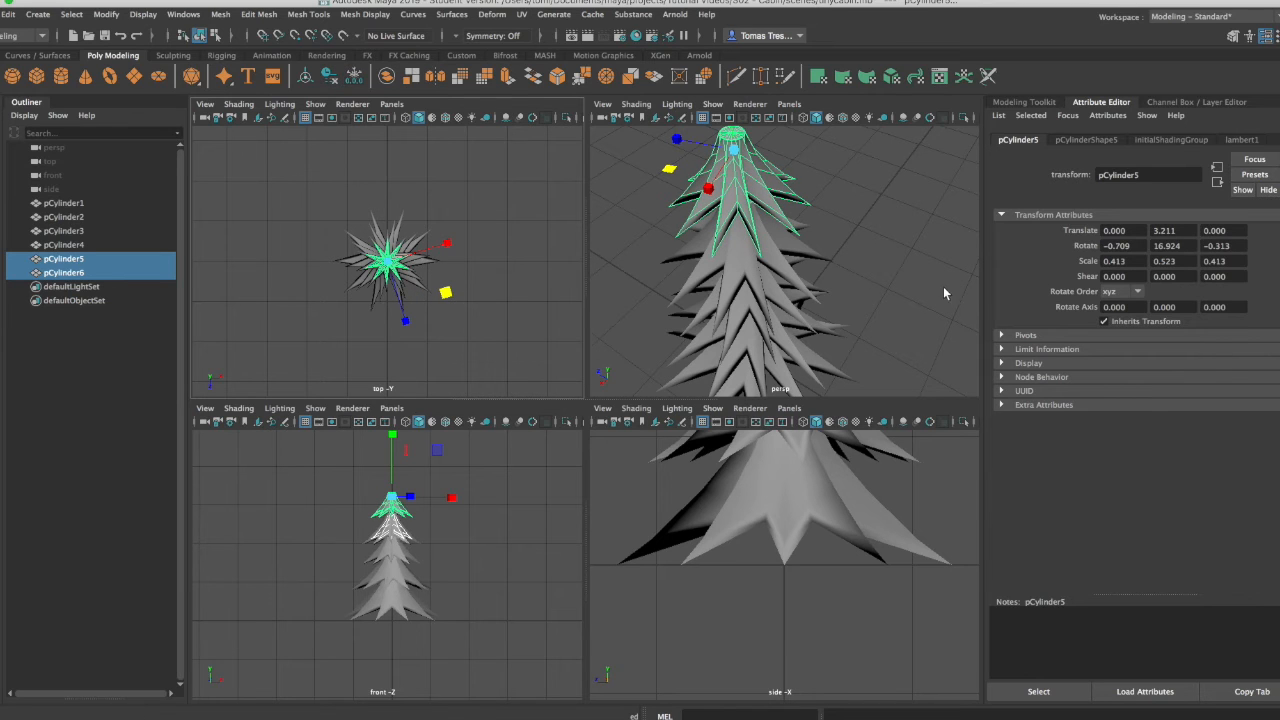
{"action": "left_click_drag", "start_coordinate": [393, 443], "coordinate": [394, 452]}
Step: Rotate the two small top skirts to about 31.3 degrees in Y
{"action": "key", "text": "e"}
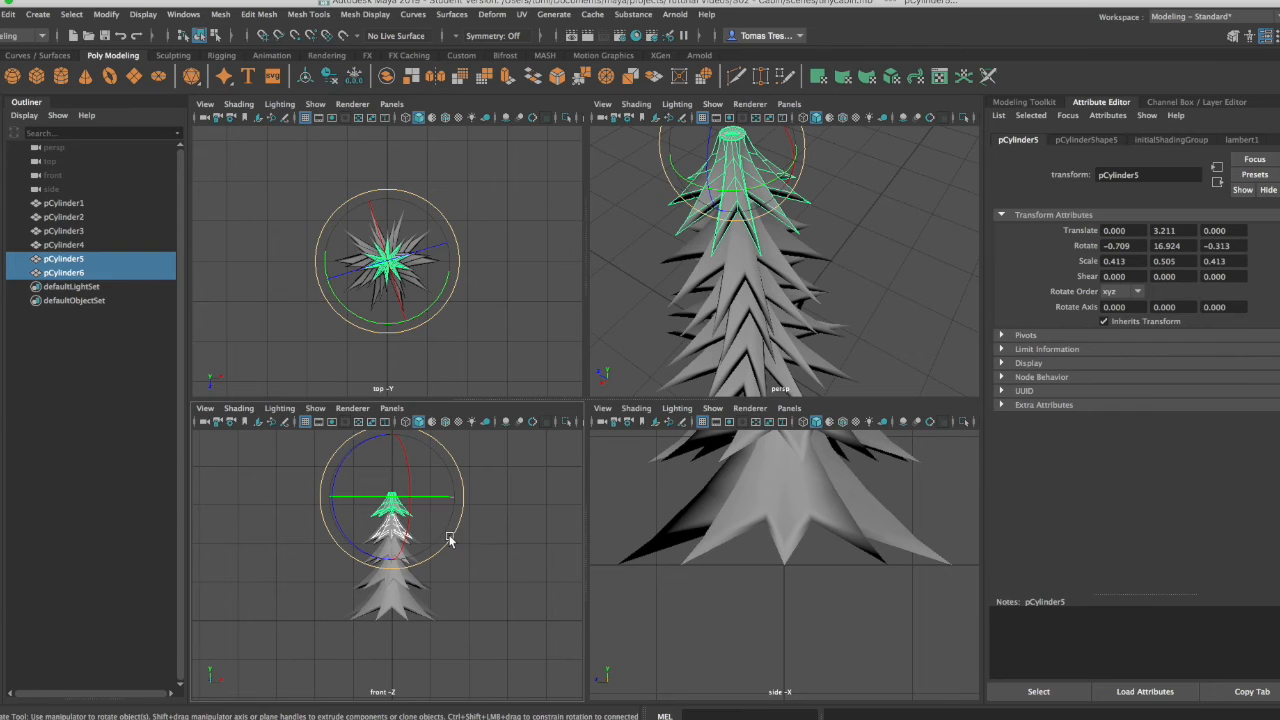
{"action": "mouse_move", "coordinate": [432, 308]}
{"action": "left_mouse_down"}
{"action": "mouse_move", "coordinate": [443, 286]}
{"action": "mouse_move", "coordinate": [434, 294]}
{"action": "left_mouse_up"}
{"action": "scroll", "coordinate": [369, 505], "scroll_direction": "up", "scroll_amount": 3}
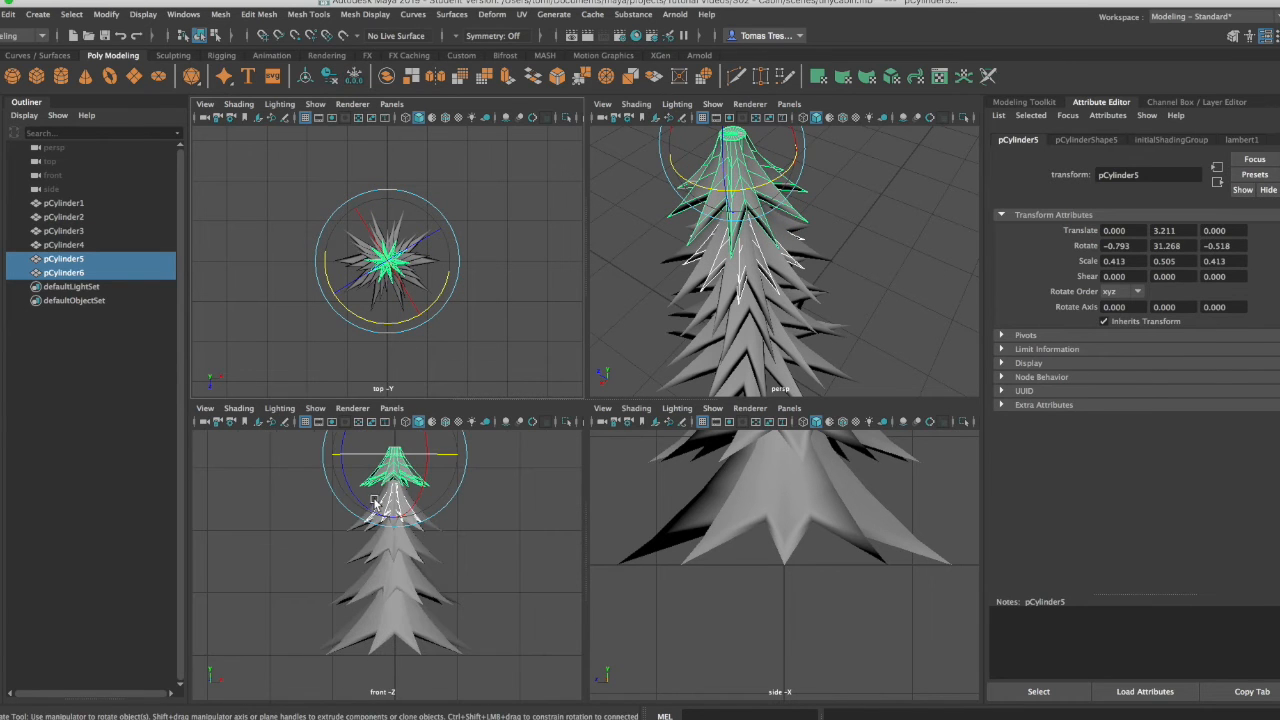
Step: Raise the two small top skirts until the topmost one reaches a Translate Y of 3.546
{"action": "middle_click_drag", "start_coordinate": [517, 474], "coordinate": [502, 559], "text": "alt"}
{"action": "key", "text": "w"}
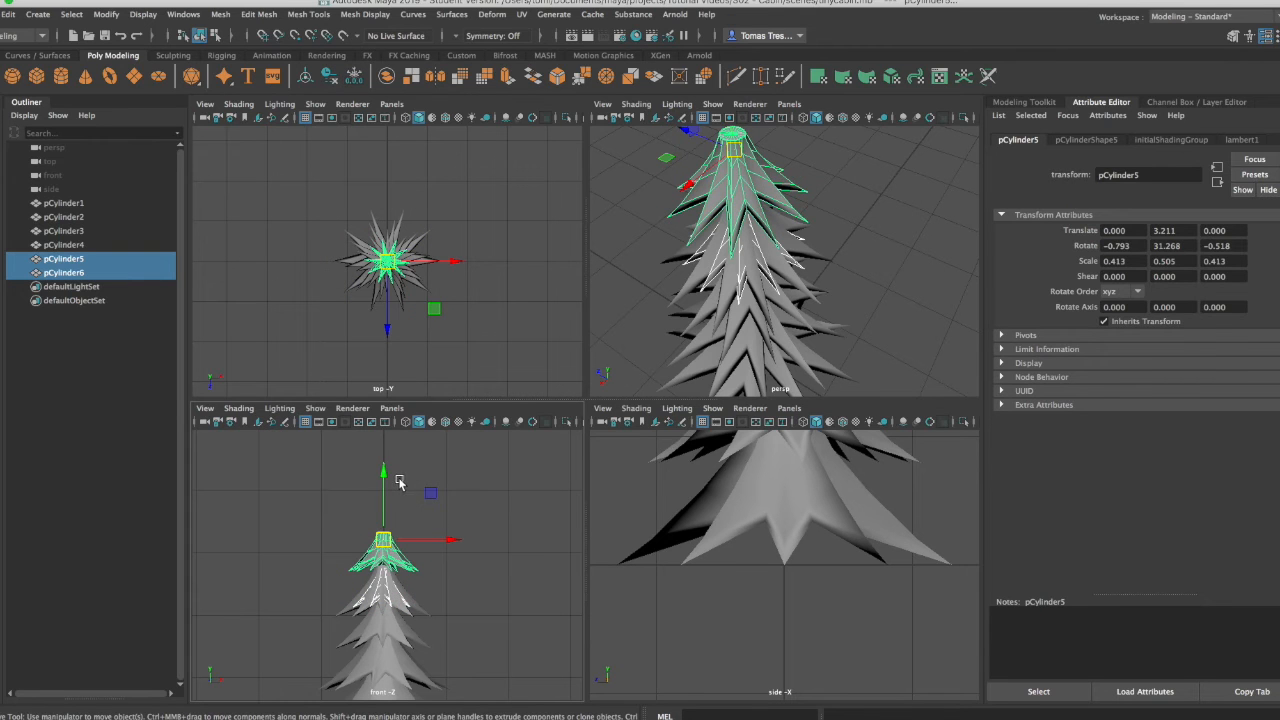
{"action": "left_click_drag", "start_coordinate": [386, 478], "coordinate": [391, 450]}
{"action": "left_click", "coordinate": [514, 534], "text": "alt"}
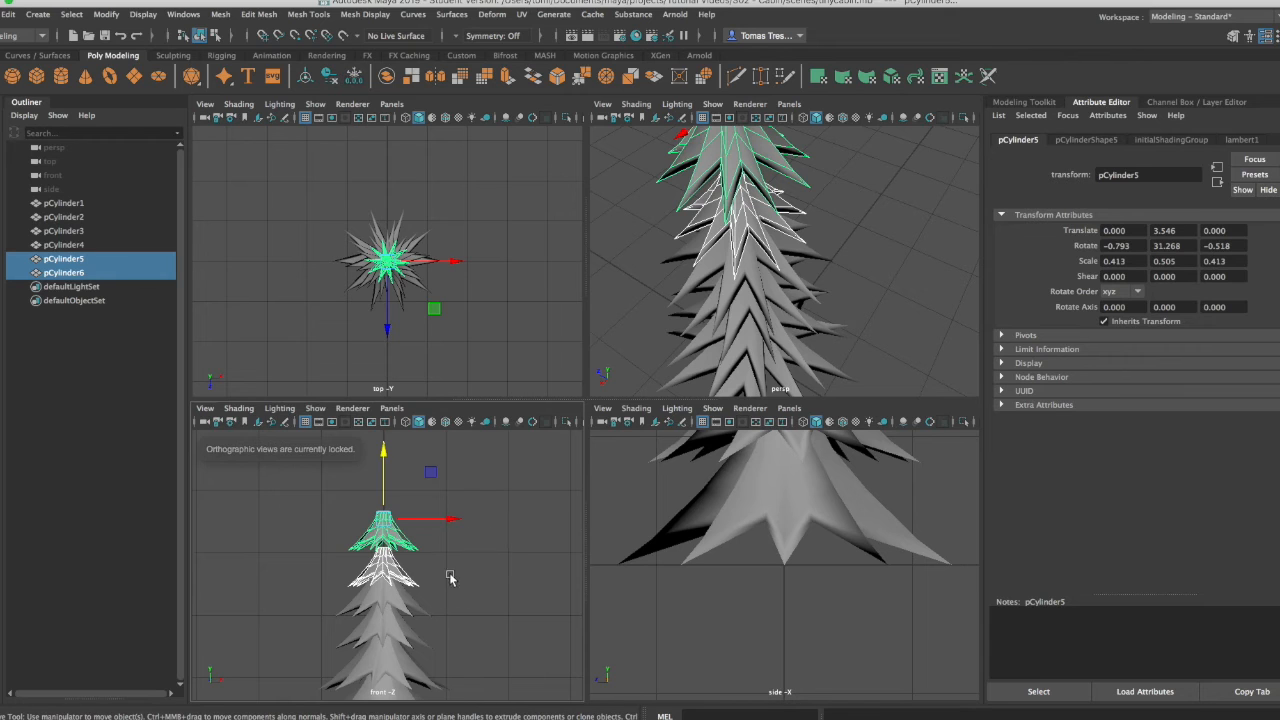
Step: Select the larger skirt directly below the two small top ones and delete it
{"action": "left_click", "coordinate": [393, 606]}
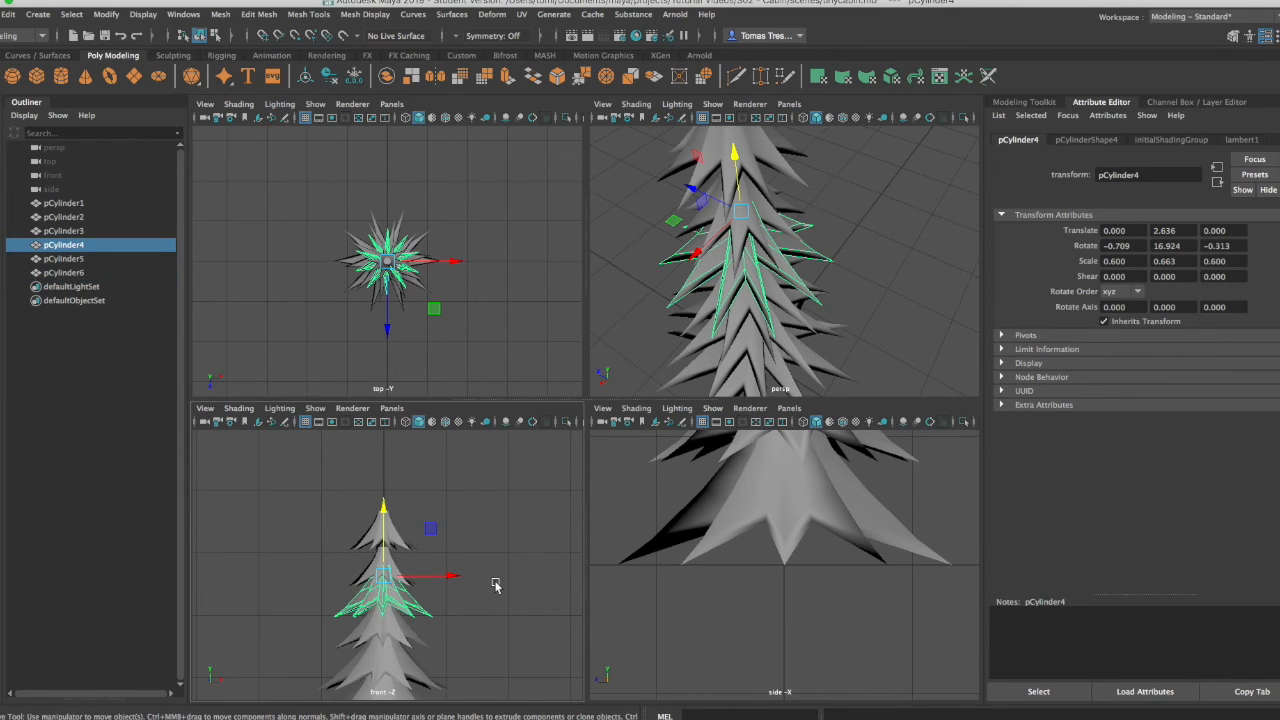
{"action": "left_click_drag", "start_coordinate": [434, 309], "coordinate": [435, 314]}
{"action": "key", "text": "ctrl+z"}
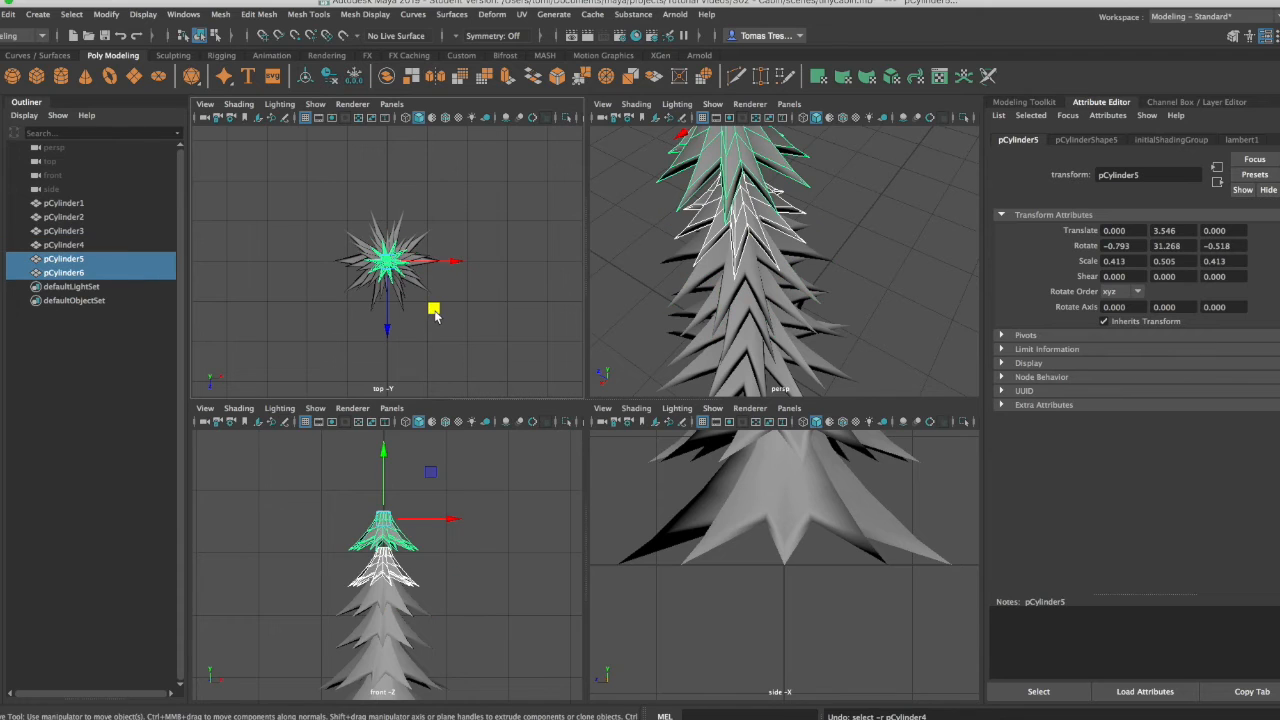
{"action": "key", "text": "ctrl+y"}
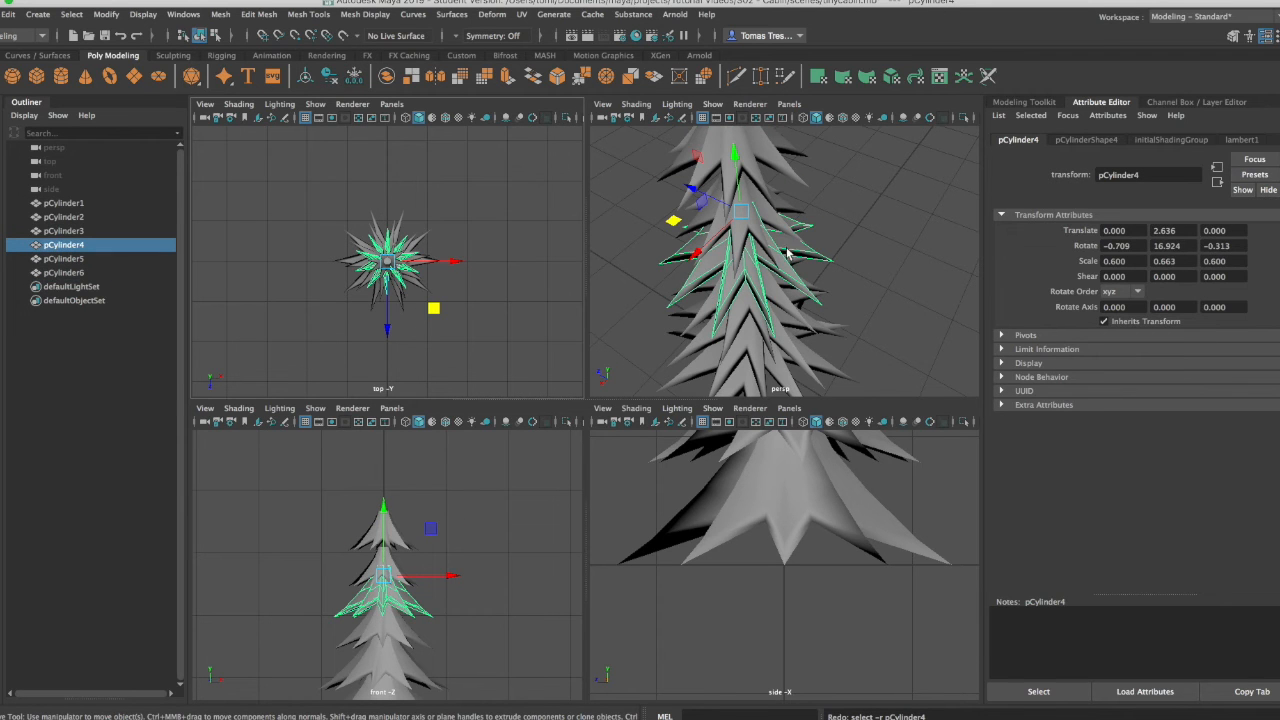
{"action": "key", "text": "Delete"}
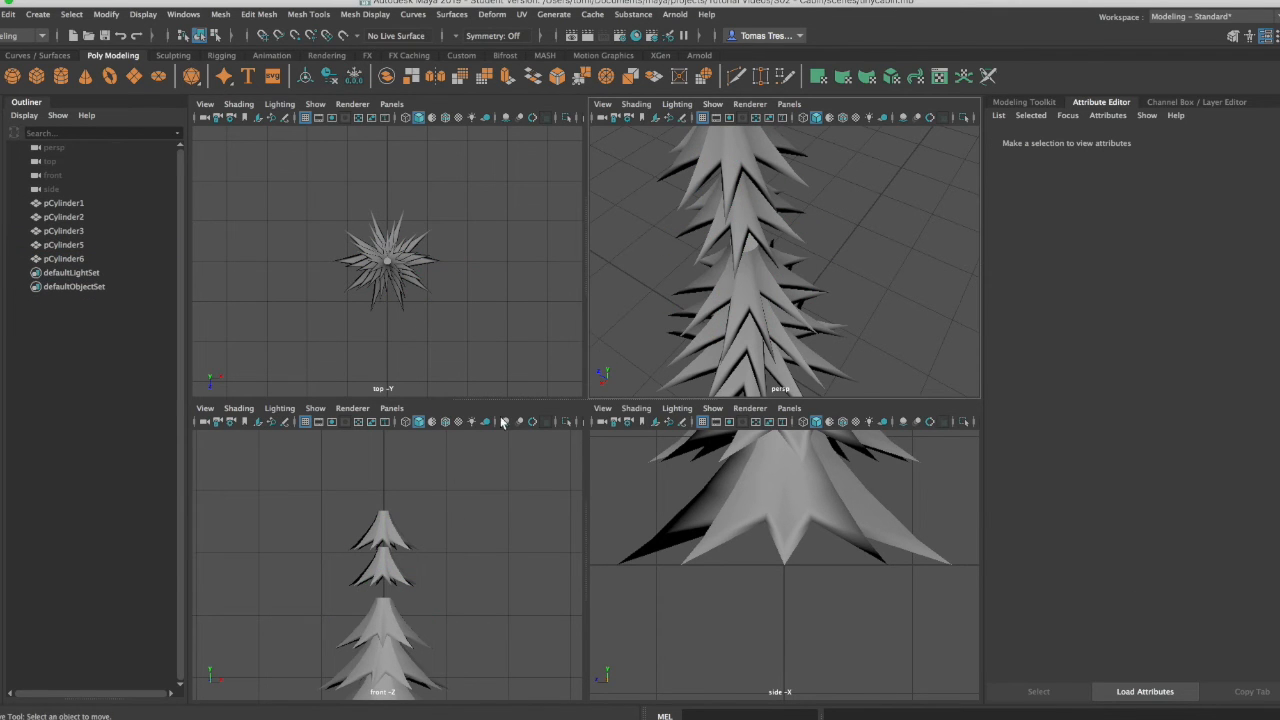
Step: Select the two small top skirts and lower them together to close the gap above the larger skirts
{"action": "scroll", "coordinate": [406, 540], "scroll_direction": "up", "scroll_amount": 1}
{"action": "scroll", "coordinate": [406, 540], "scroll_direction": "down", "scroll_amount": 4}
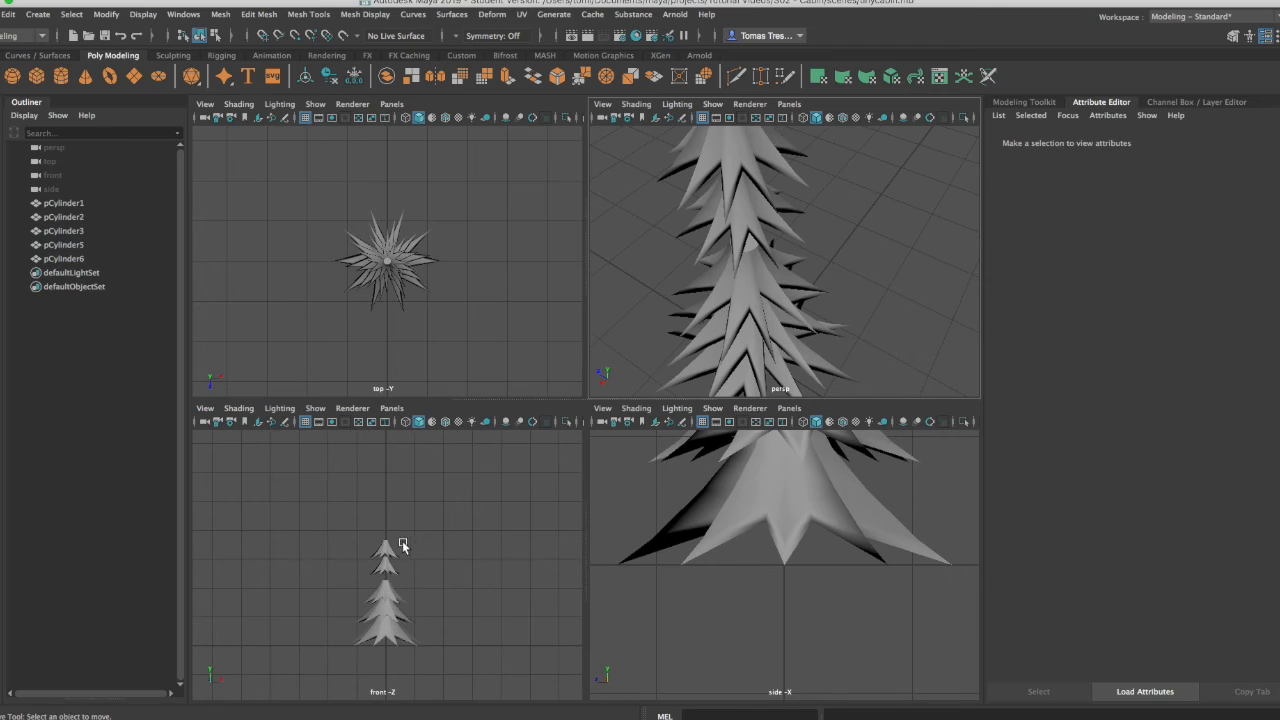
{"action": "left_click_drag", "start_coordinate": [357, 514], "coordinate": [420, 572]}
{"action": "left_click_drag", "start_coordinate": [381, 476], "coordinate": [383, 490]}
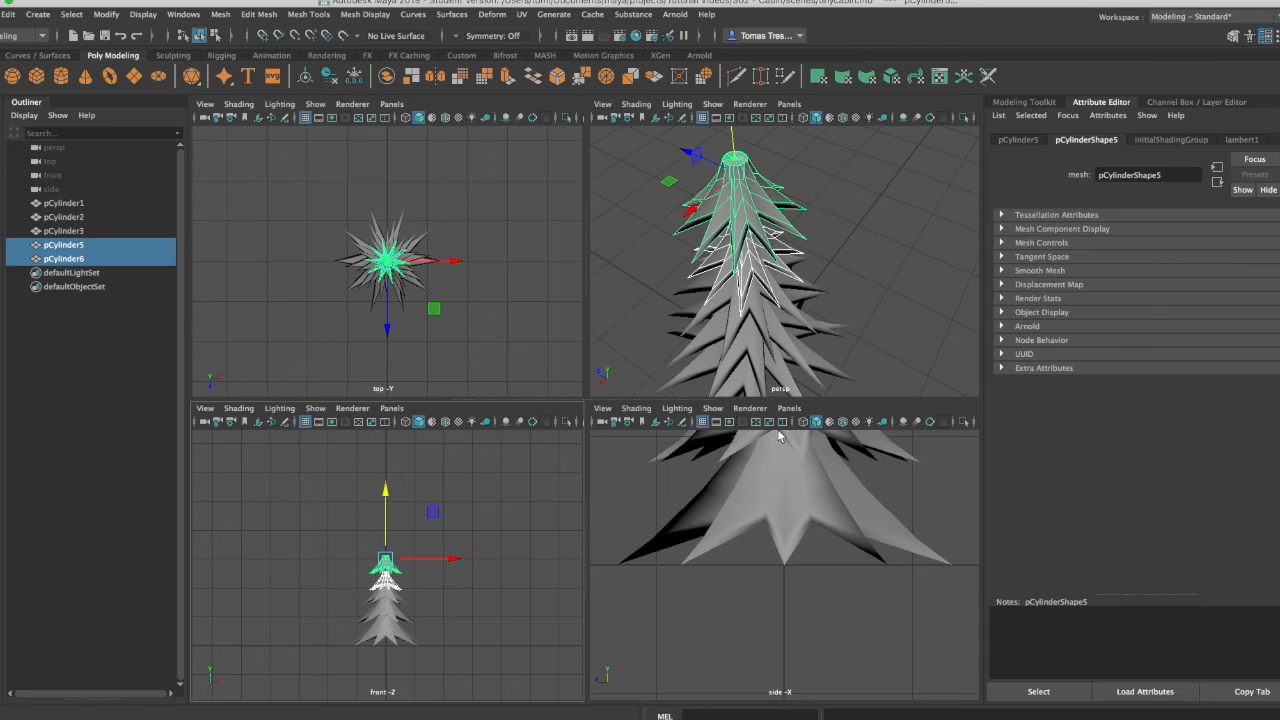
Step: Select only the topmost skirt and lower it so it overlaps the small skirt beneath it
{"action": "scroll", "coordinate": [396, 577], "scroll_direction": "up", "scroll_amount": 3}
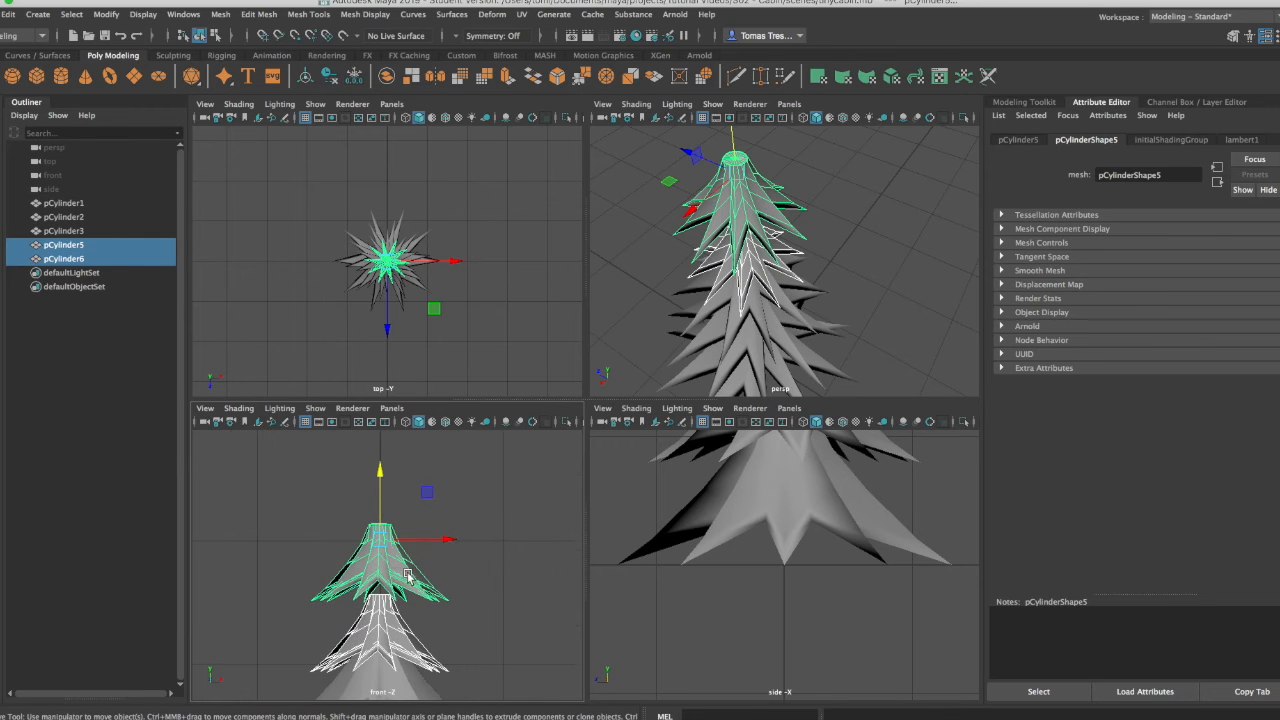
{"action": "left_click", "coordinate": [458, 559]}
{"action": "left_click", "coordinate": [384, 542]}
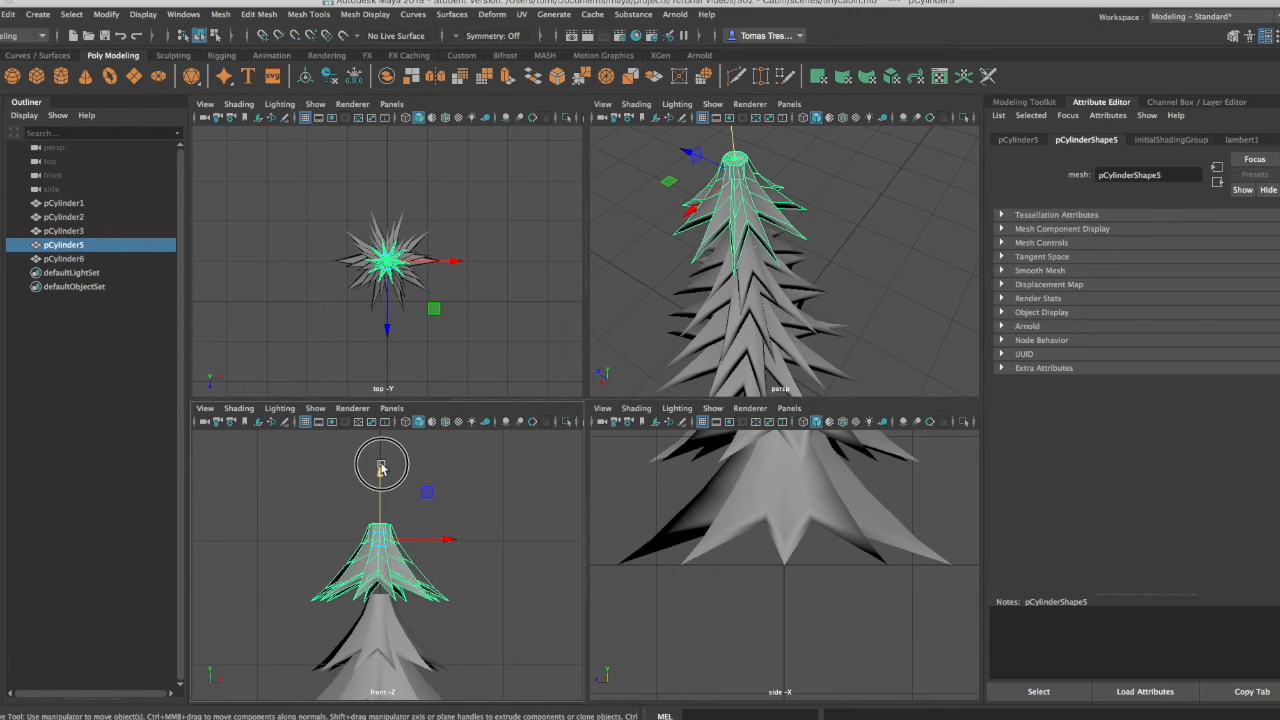
{"action": "left_click_drag", "start_coordinate": [381, 467], "coordinate": [381, 505]}
{"action": "left_click_drag", "start_coordinate": [846, 314], "coordinate": [810, 340], "text": "alt"}
{"action": "scroll", "coordinate": [463, 528], "scroll_direction": "up", "scroll_amount": 3}
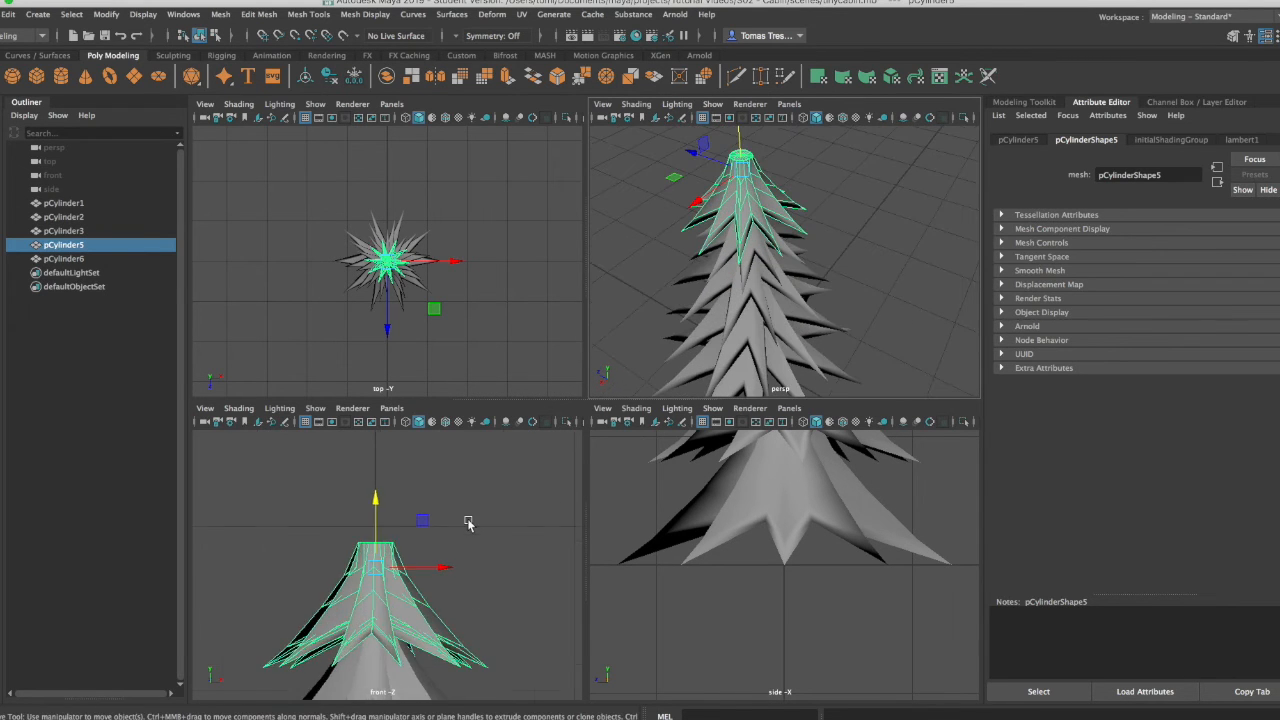
{"action": "scroll", "coordinate": [463, 528], "scroll_direction": "down", "scroll_amount": 5}
{"action": "scroll", "coordinate": [463, 528], "scroll_direction": "up", "scroll_amount": 4}
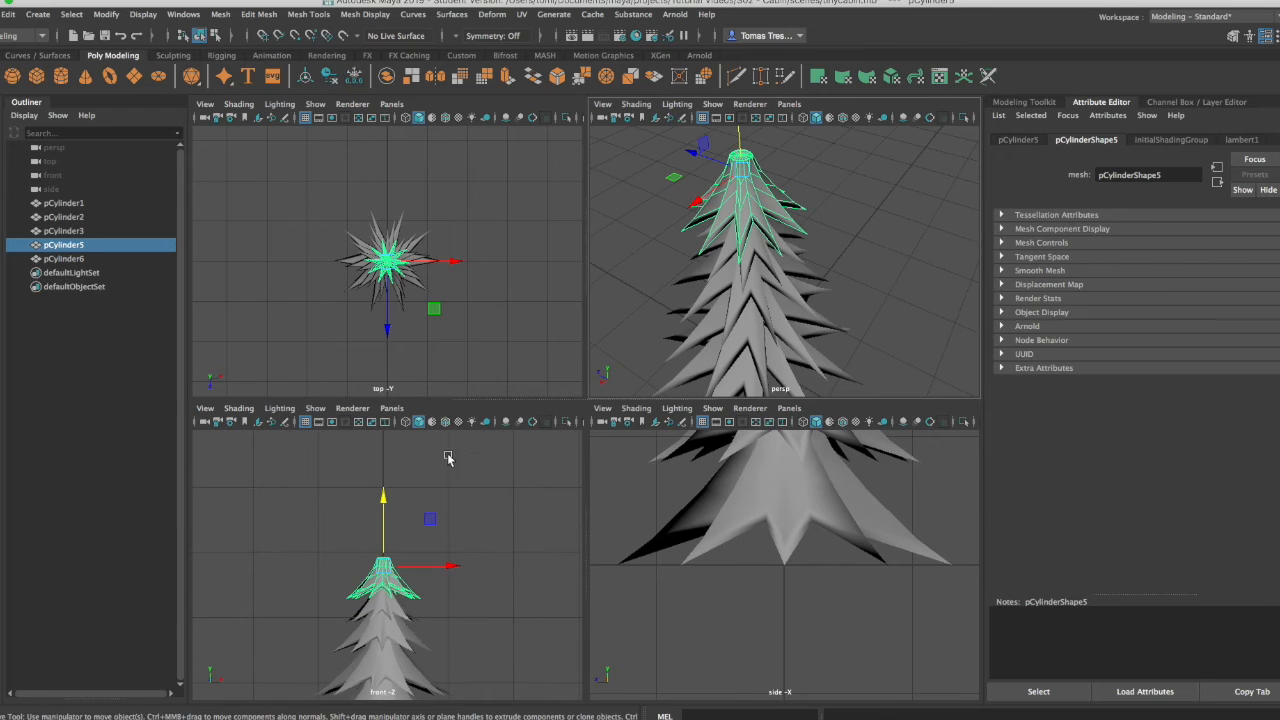
Step: Scale the topmost skirt narrower horizontally and stretch it taller along its vertical axis
{"action": "left_click_drag", "start_coordinate": [434, 309], "coordinate": [436, 307]}
{"action": "key", "text": "r"}
{"action": "middle_click_drag", "start_coordinate": [451, 276], "coordinate": [438, 280]}
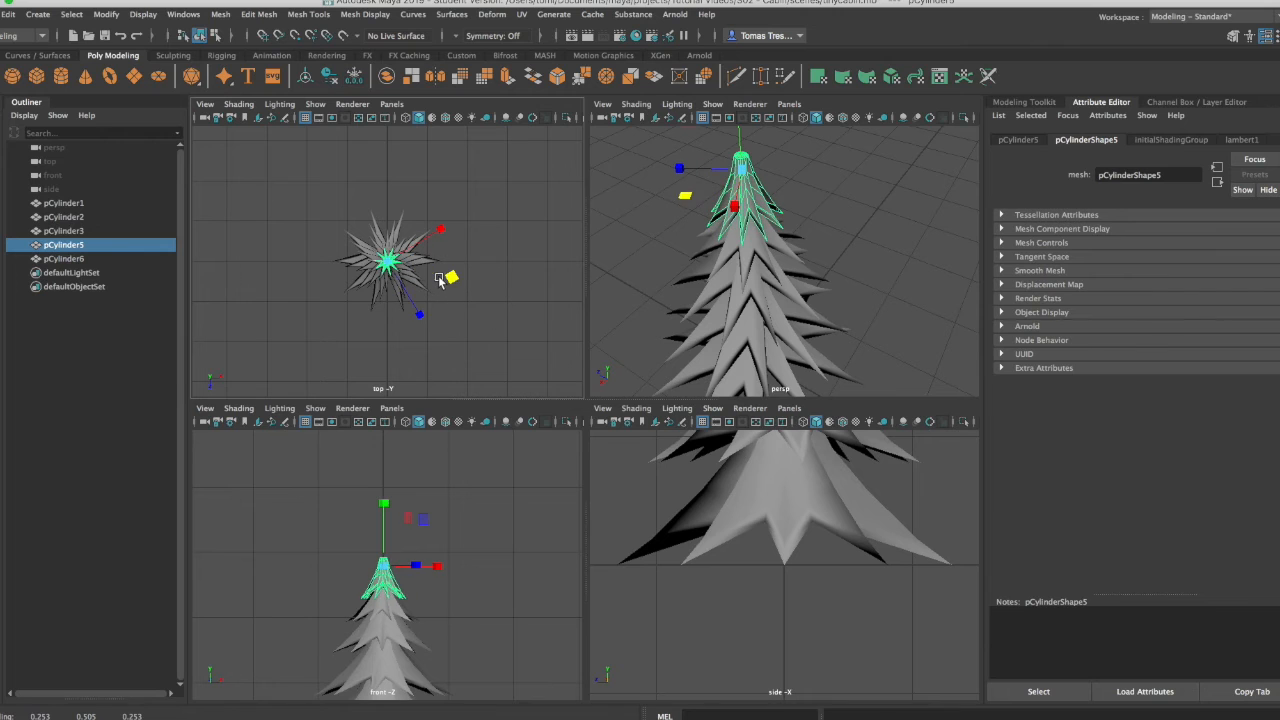
{"action": "left_click_drag", "start_coordinate": [385, 507], "coordinate": [385, 490]}
{"action": "key", "text": "w"}
Step: Rotate the topmost skirt about its vertical axis to about 46 degrees so its points are offset from the skirt beneath
{"action": "key", "text": "e"}
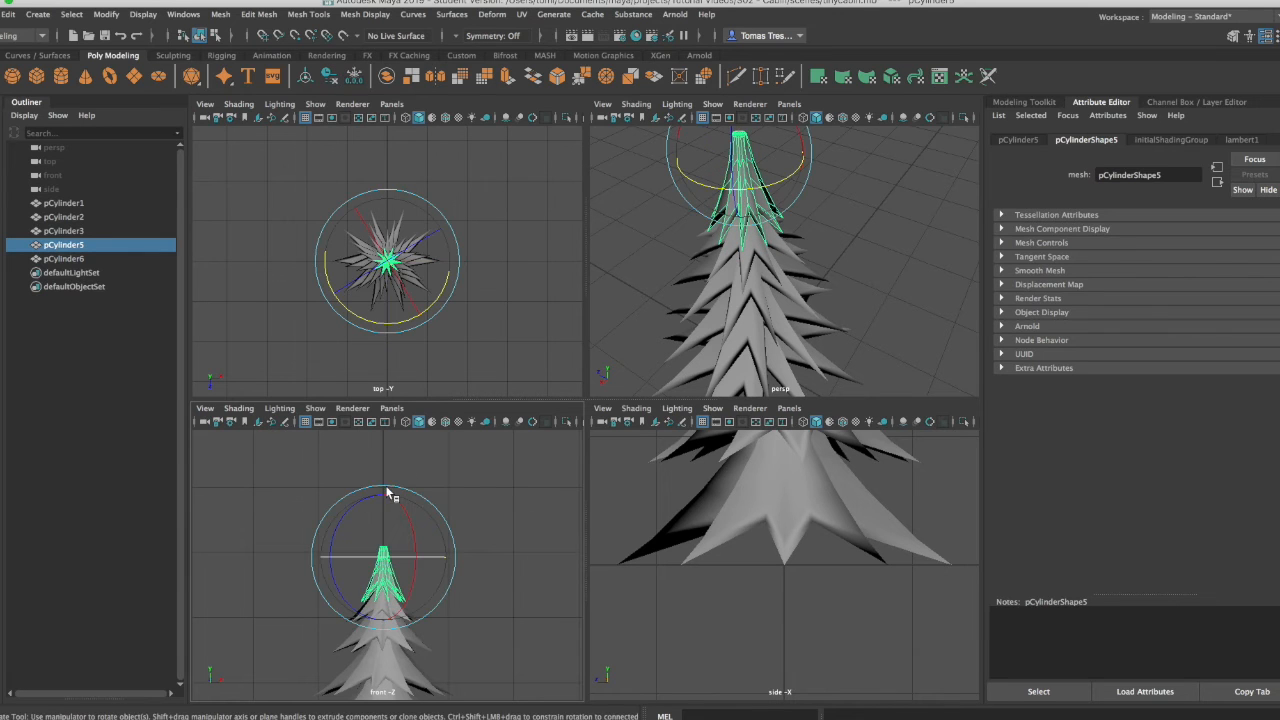
{"action": "left_click_drag", "start_coordinate": [401, 326], "coordinate": [418, 322]}
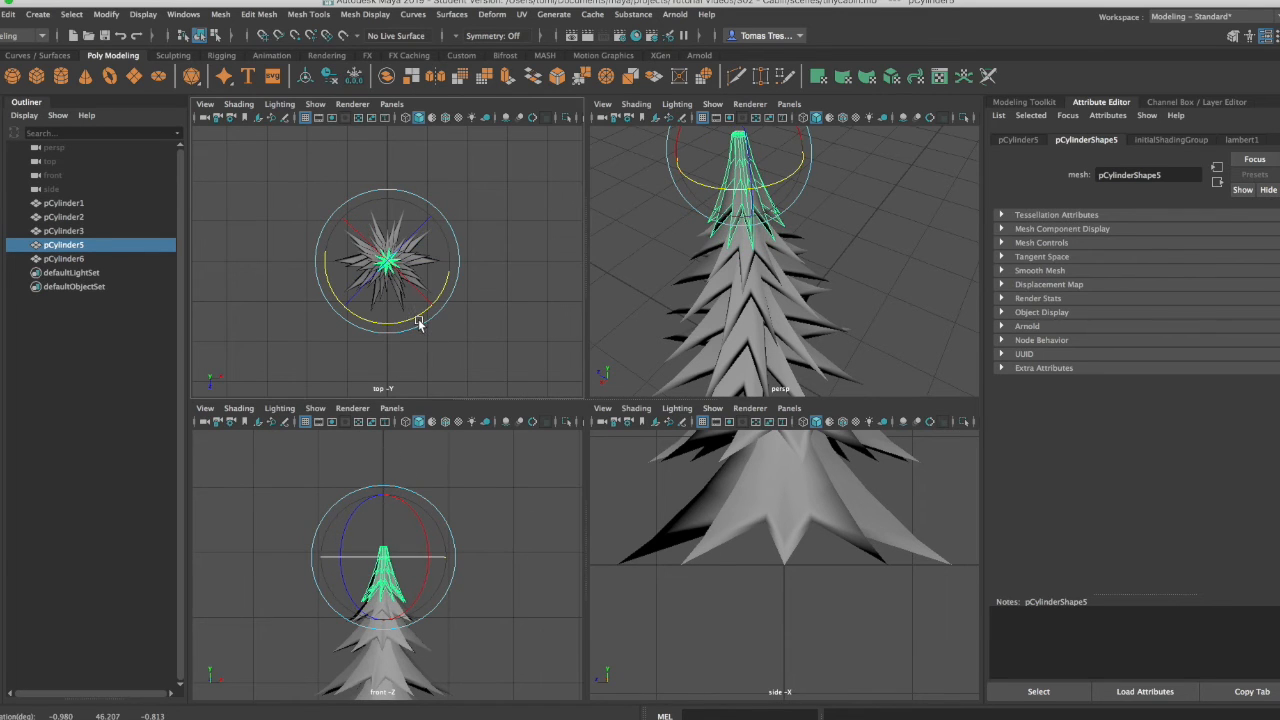
Step: Select the ring of vertices at the very top of the topmost skirt and scale it inward to form a pointed tip
{"action": "key", "text": "f"}
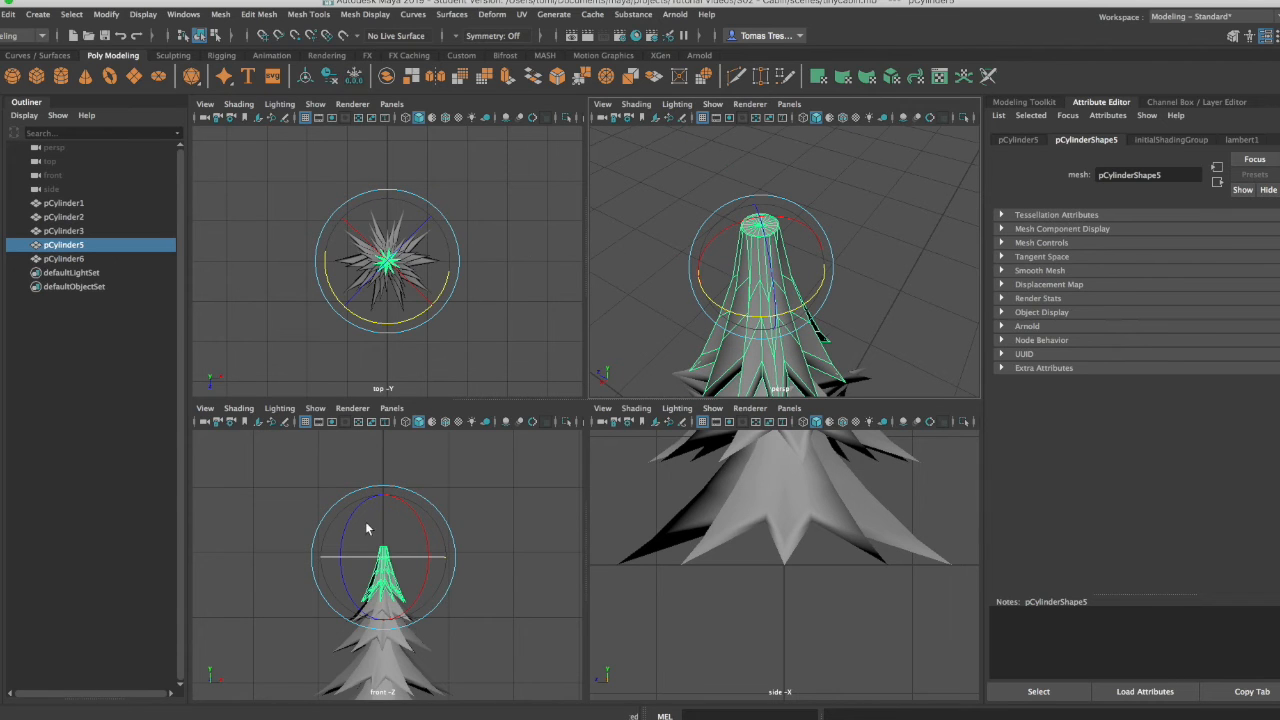
{"action": "right_click_drag", "start_coordinate": [383, 550], "coordinate": [314, 330]}
{"action": "left_click_drag", "start_coordinate": [363, 537], "coordinate": [408, 560]}
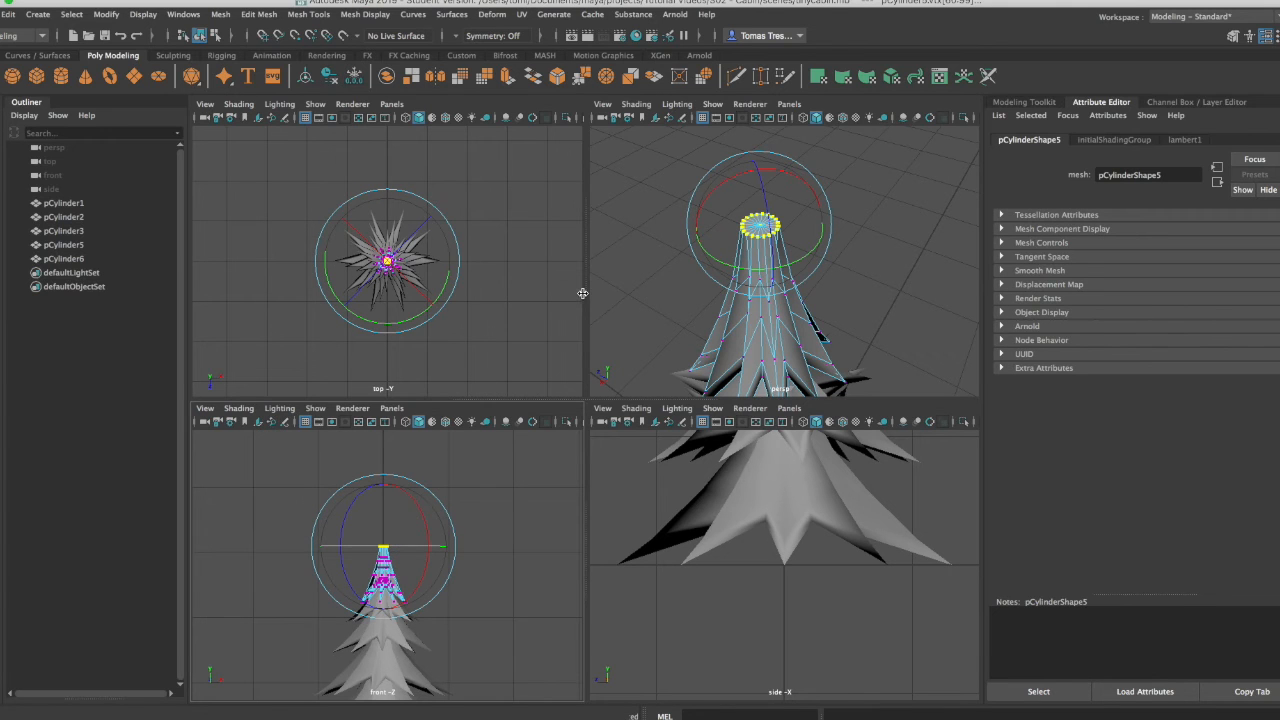
{"action": "key", "text": "r"}
{"action": "left_click_drag", "start_coordinate": [458, 261], "coordinate": [431, 263]}
{"action": "left_click", "coordinate": [923, 239]}
Step: Select the ring of vertices just below the tree's tip and scale it slightly inward horizontally
{"action": "scroll", "coordinate": [797, 232], "scroll_direction": "up", "scroll_amount": 3}
{"action": "scroll", "coordinate": [796, 235], "scroll_direction": "down", "scroll_amount": 5}
{"action": "mouse_move", "coordinate": [816, 289]}
{"action": "left_mouse_down", "text": "alt"}
{"action": "mouse_move", "coordinate": [826, 246]}
{"action": "mouse_move", "coordinate": [775, 275]}
{"action": "mouse_move", "coordinate": [858, 264]}
{"action": "mouse_move", "coordinate": [809, 274]}
{"action": "left_mouse_up", "text": "alt"}
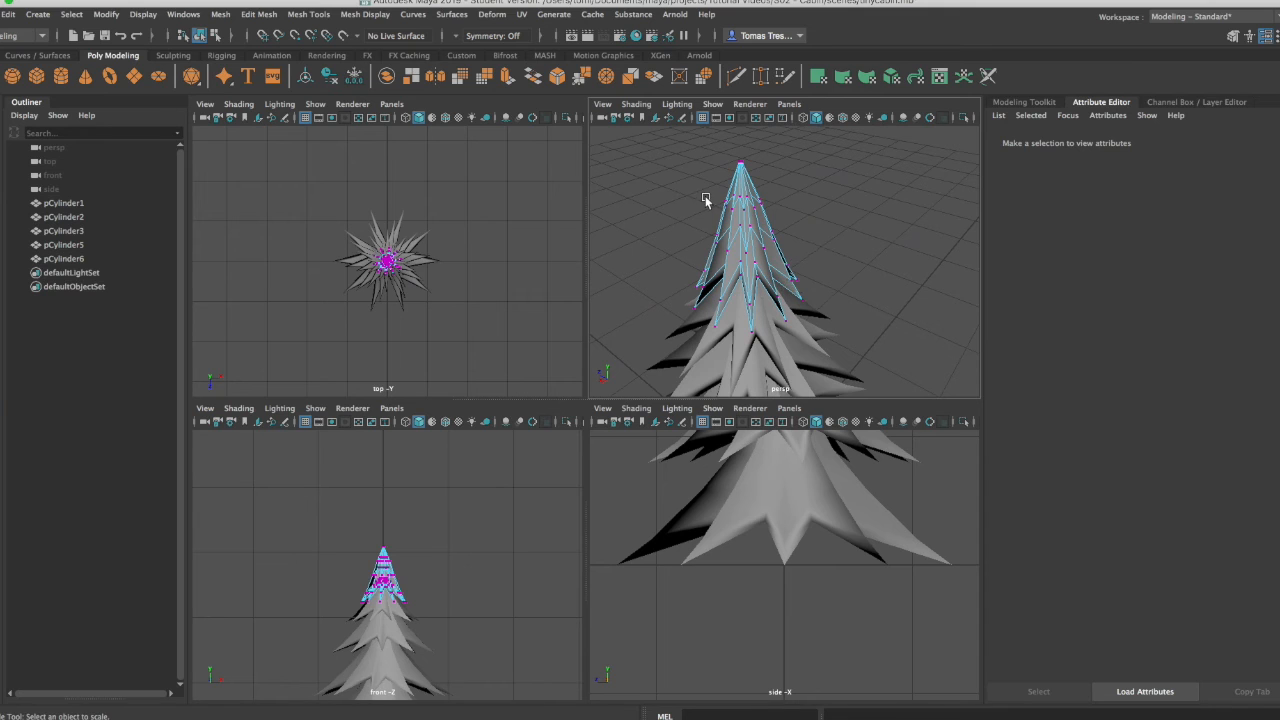
{"action": "left_click", "coordinate": [356, 573]}
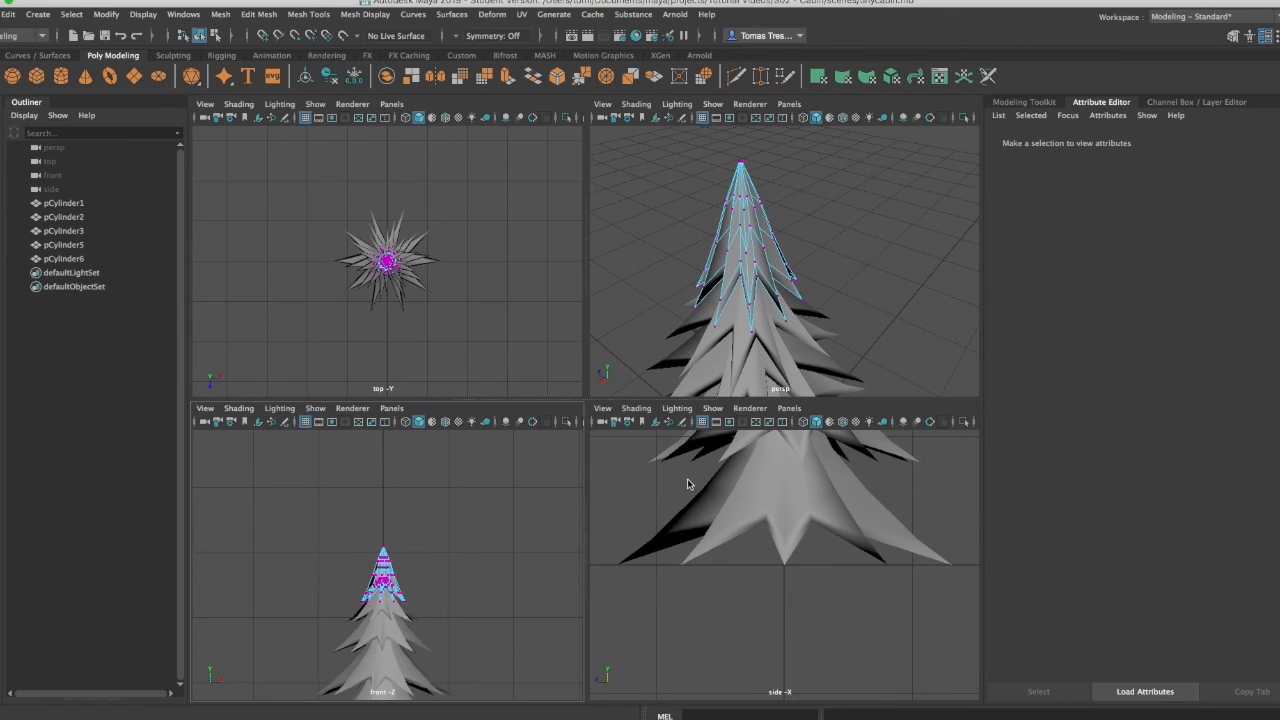
{"action": "left_click_drag", "start_coordinate": [895, 264], "coordinate": [874, 223], "text": "alt"}
{"action": "middle_click_drag", "start_coordinate": [874, 223], "coordinate": [896, 306], "text": "alt"}
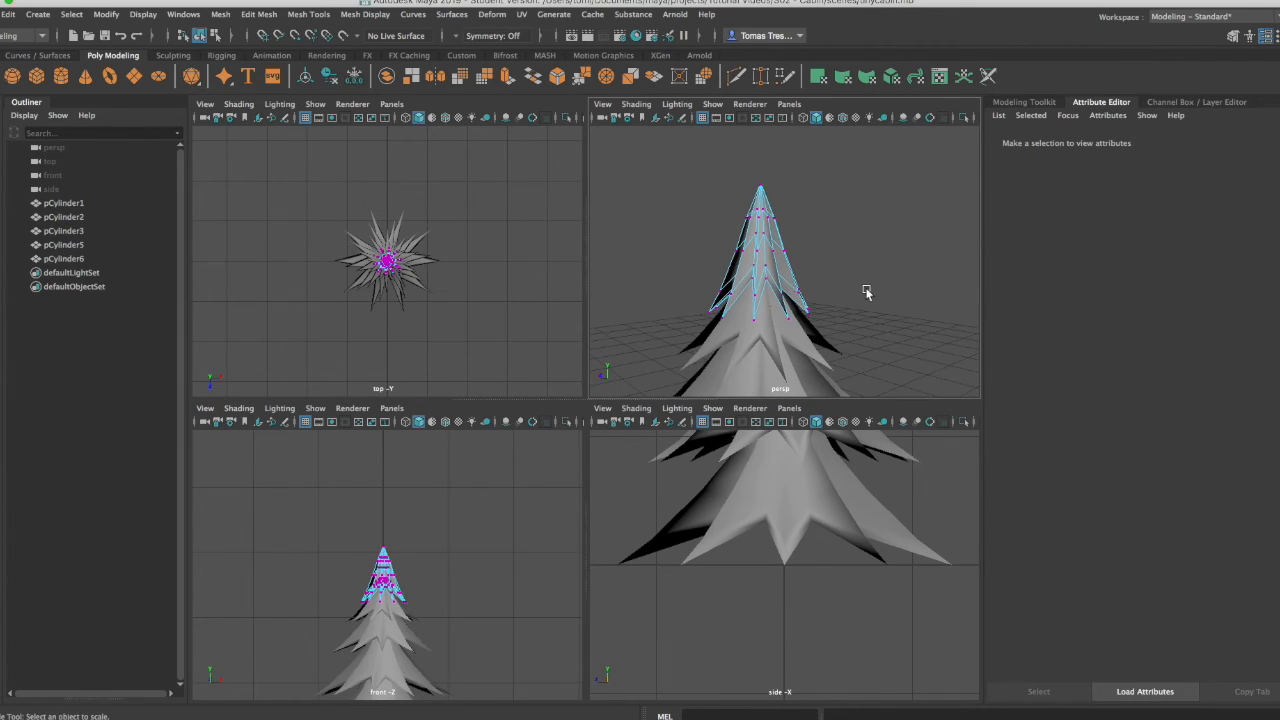
{"action": "left_click", "coordinate": [800, 224]}
{"action": "key", "text": "w"}
{"action": "key", "text": "e"}
{"action": "key", "text": "r"}
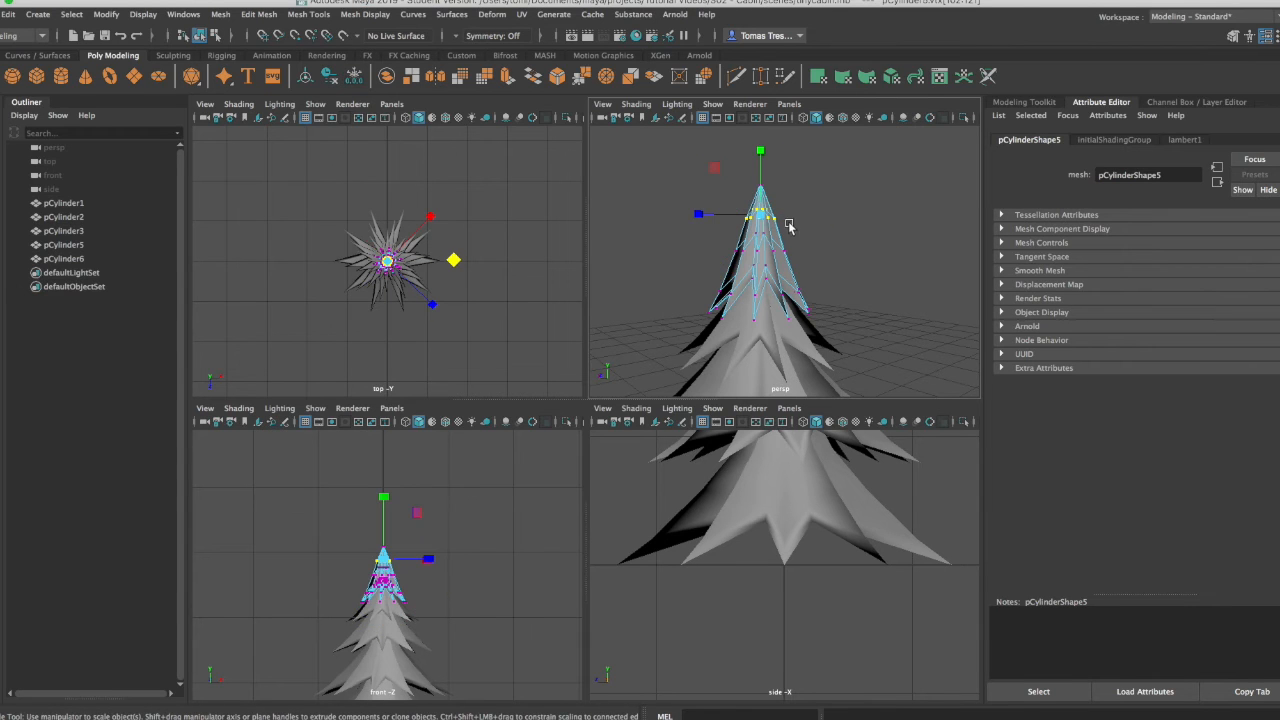
{"action": "mouse_move", "coordinate": [453, 262]}
{"action": "left_mouse_down"}
{"action": "mouse_move", "coordinate": [434, 260]}
{"action": "mouse_move", "coordinate": [446, 266]}
{"action": "left_mouse_up"}
Step: Select the next lower ring of vertices on the topmost skirt, scale it slightly inward and clear the selection
{"action": "left_click", "coordinate": [708, 227]}
{"action": "left_click_drag", "start_coordinate": [716, 225], "coordinate": [800, 256]}
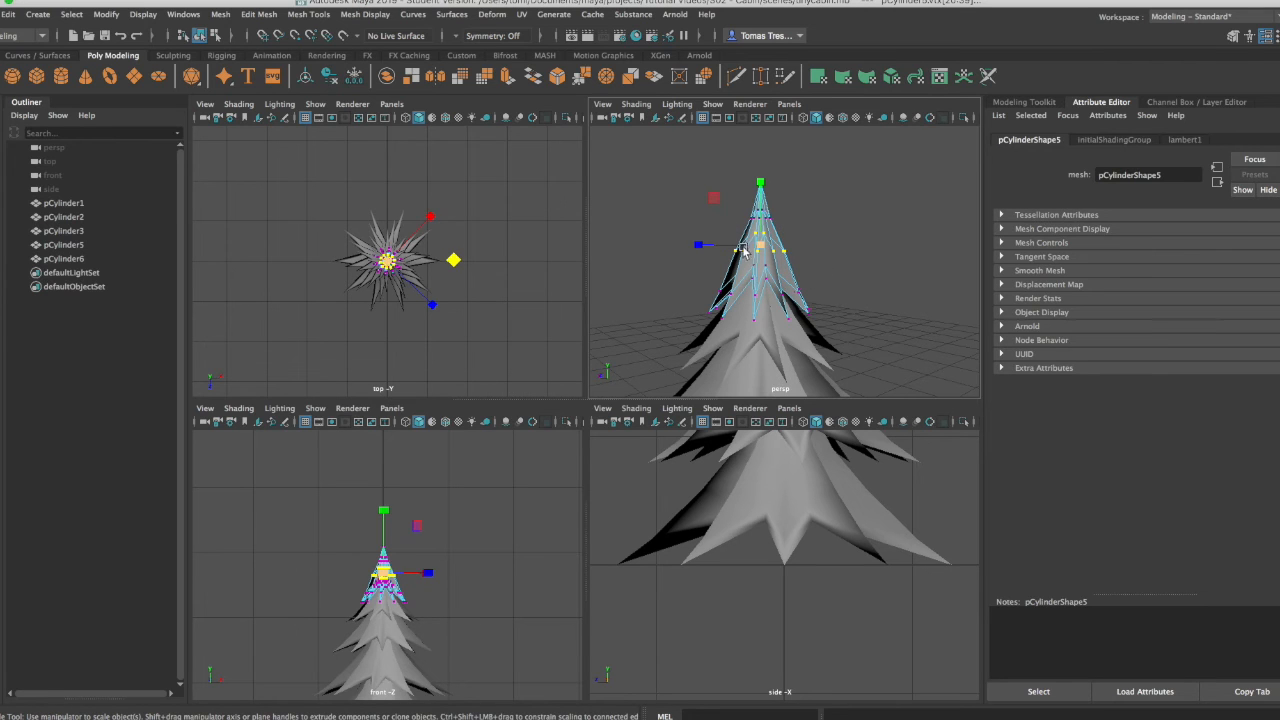
{"action": "left_click_drag", "start_coordinate": [453, 261], "coordinate": [446, 267]}
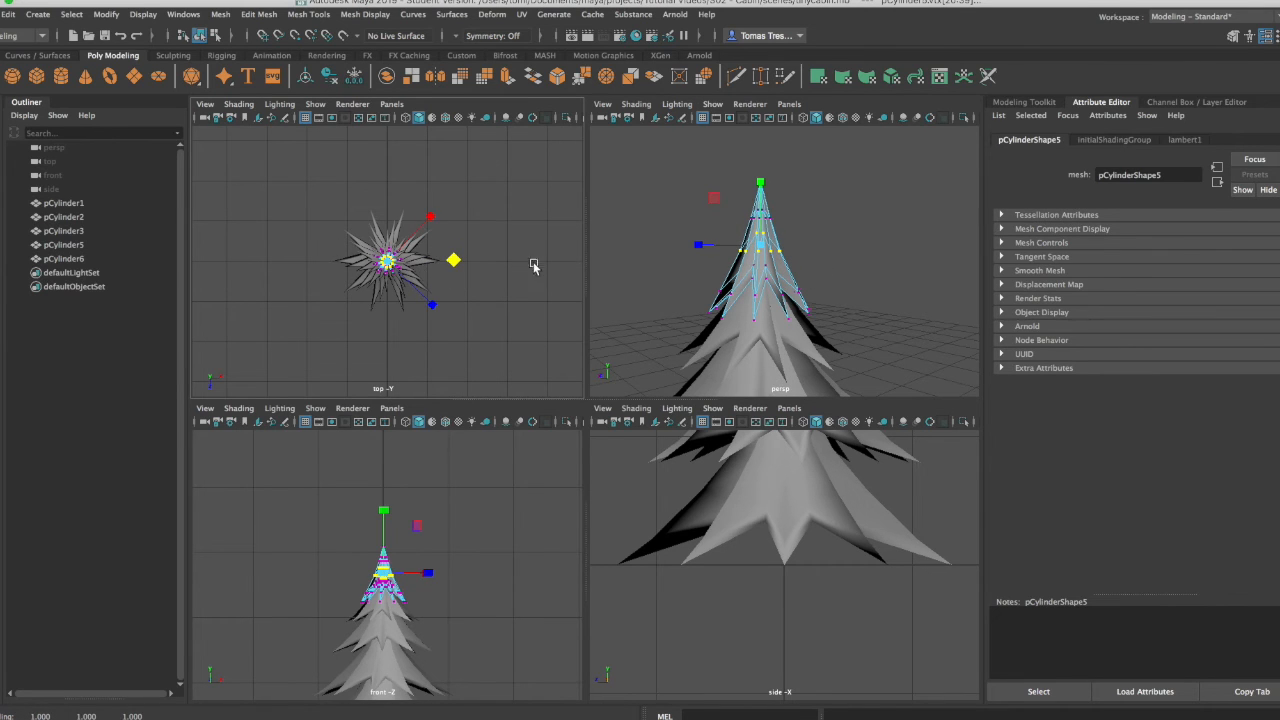
{"action": "left_click", "coordinate": [879, 234]}
Step: Examine the whole tree's silhouette from several angles, including an enlarged perspective view in object mode
{"action": "scroll", "coordinate": [474, 536], "scroll_direction": "up", "scroll_amount": 2}
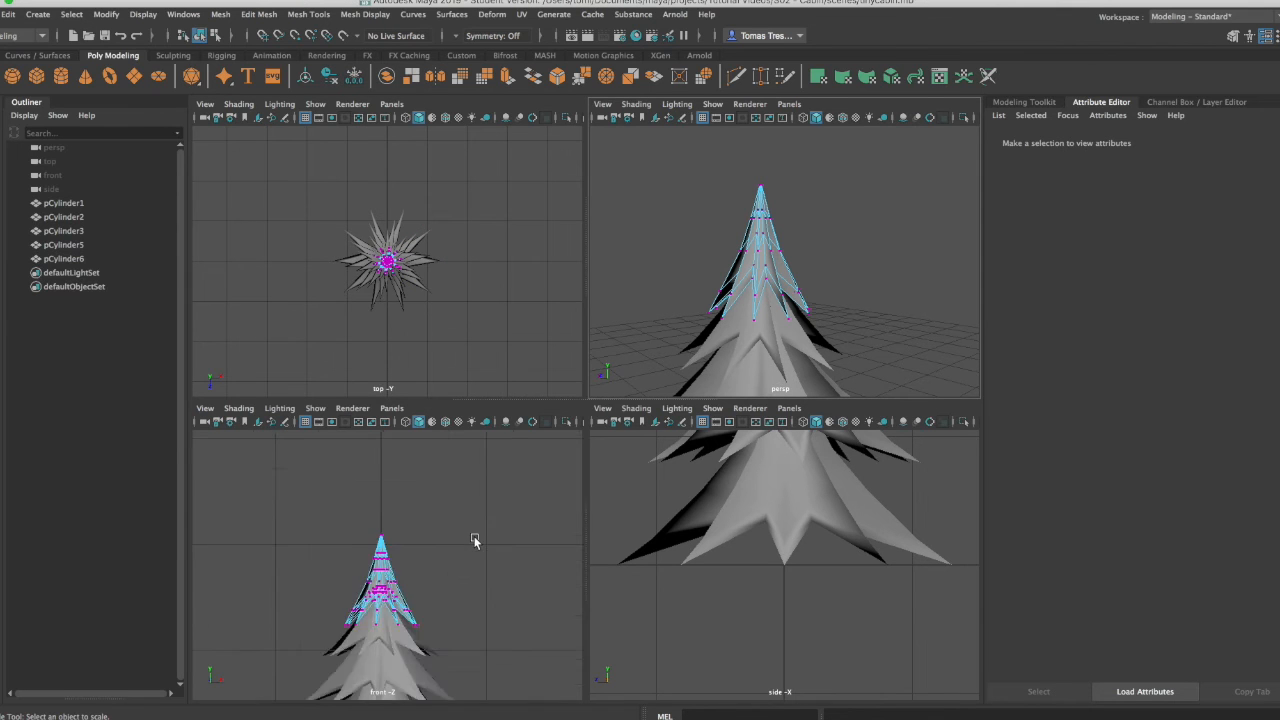
{"action": "scroll", "coordinate": [471, 538], "scroll_direction": "down", "scroll_amount": 6}
{"action": "scroll", "coordinate": [471, 538], "scroll_direction": "up", "scroll_amount": 1}
{"action": "left_click_drag", "start_coordinate": [473, 547], "coordinate": [429, 597], "text": "alt"}
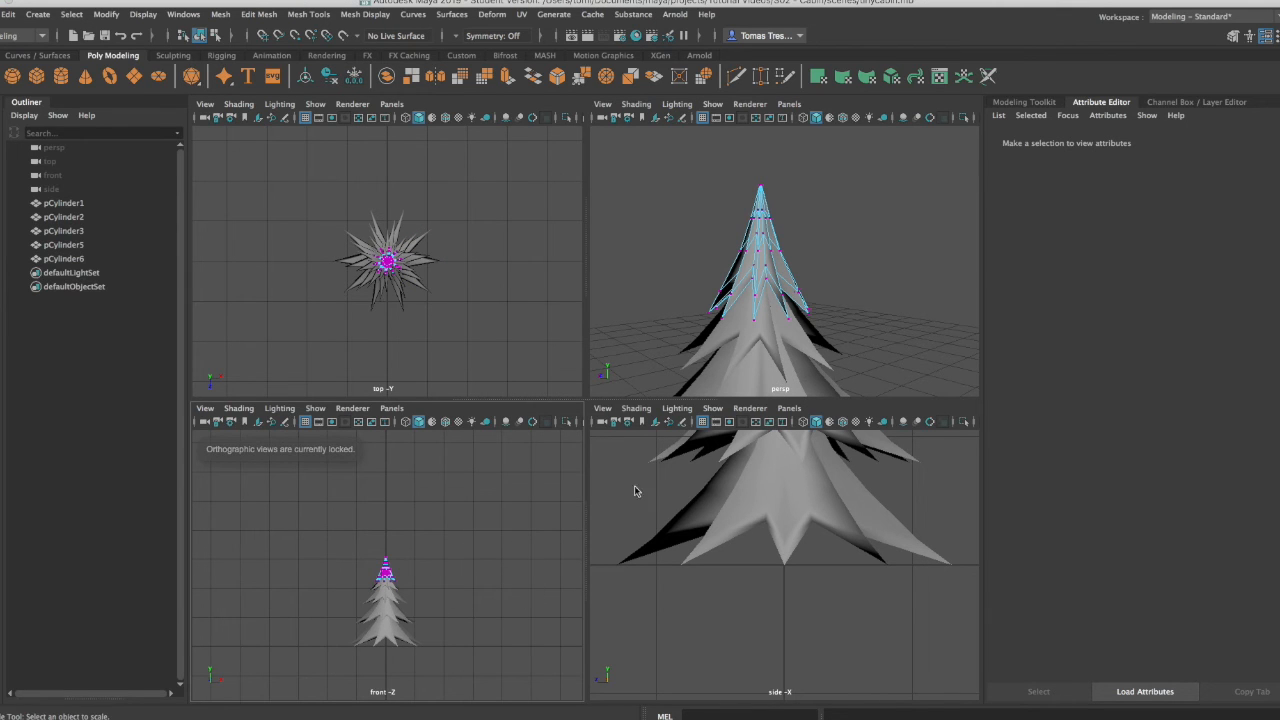
{"action": "scroll", "coordinate": [840, 258], "scroll_direction": "down", "scroll_amount": 5}
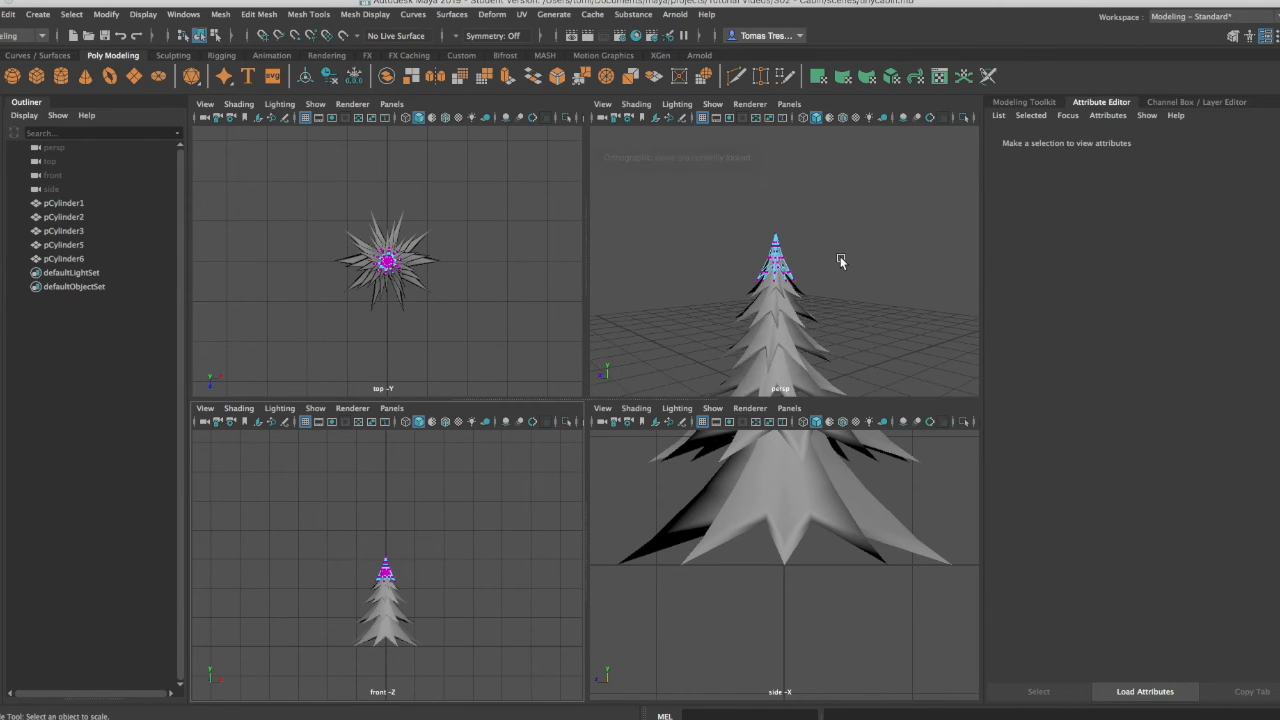
{"action": "left_click_drag", "start_coordinate": [860, 227], "coordinate": [910, 320], "text": "alt"}
{"action": "right_click_drag", "start_coordinate": [910, 320], "coordinate": [626, 323], "text": "alt"}
{"action": "left_click_drag", "start_coordinate": [626, 323], "coordinate": [678, 330], "text": "alt"}
{"action": "left_click", "coordinate": [465, 294]}
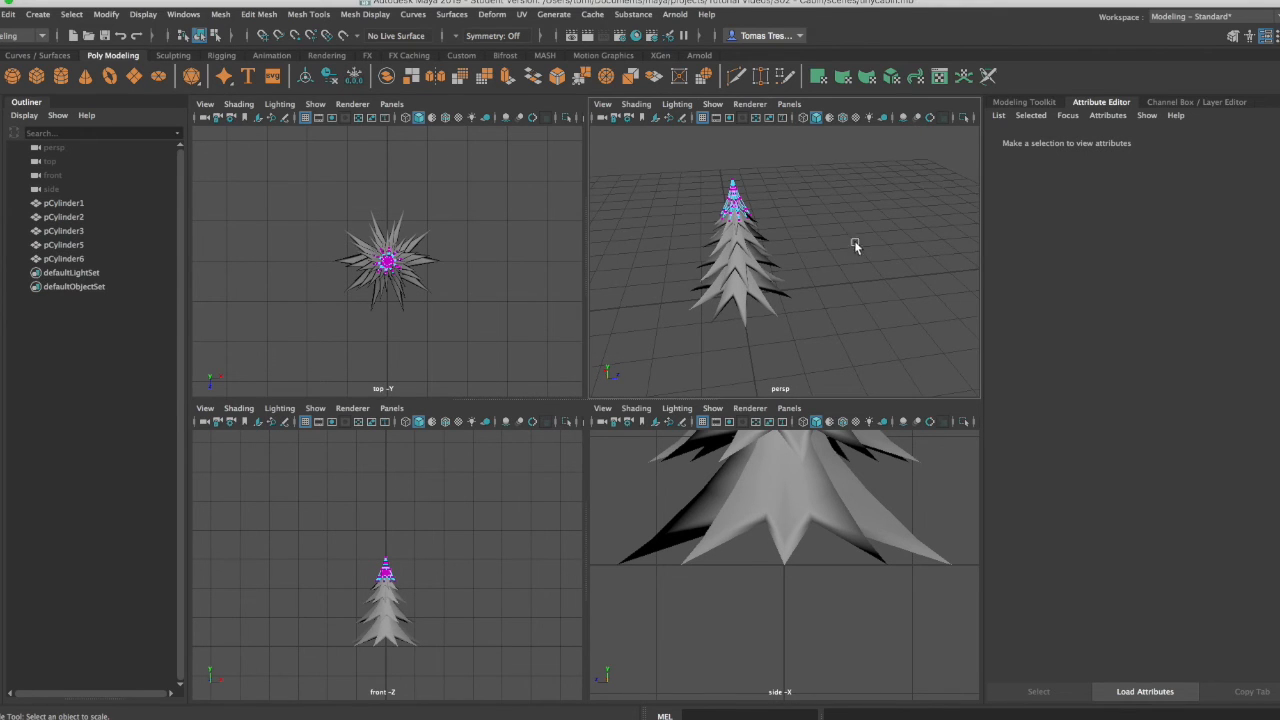
{"action": "key", "text": "space"}
{"action": "right_click_drag", "start_coordinate": [523, 314], "coordinate": [582, 298]}
{"action": "left_click", "coordinate": [561, 338]}
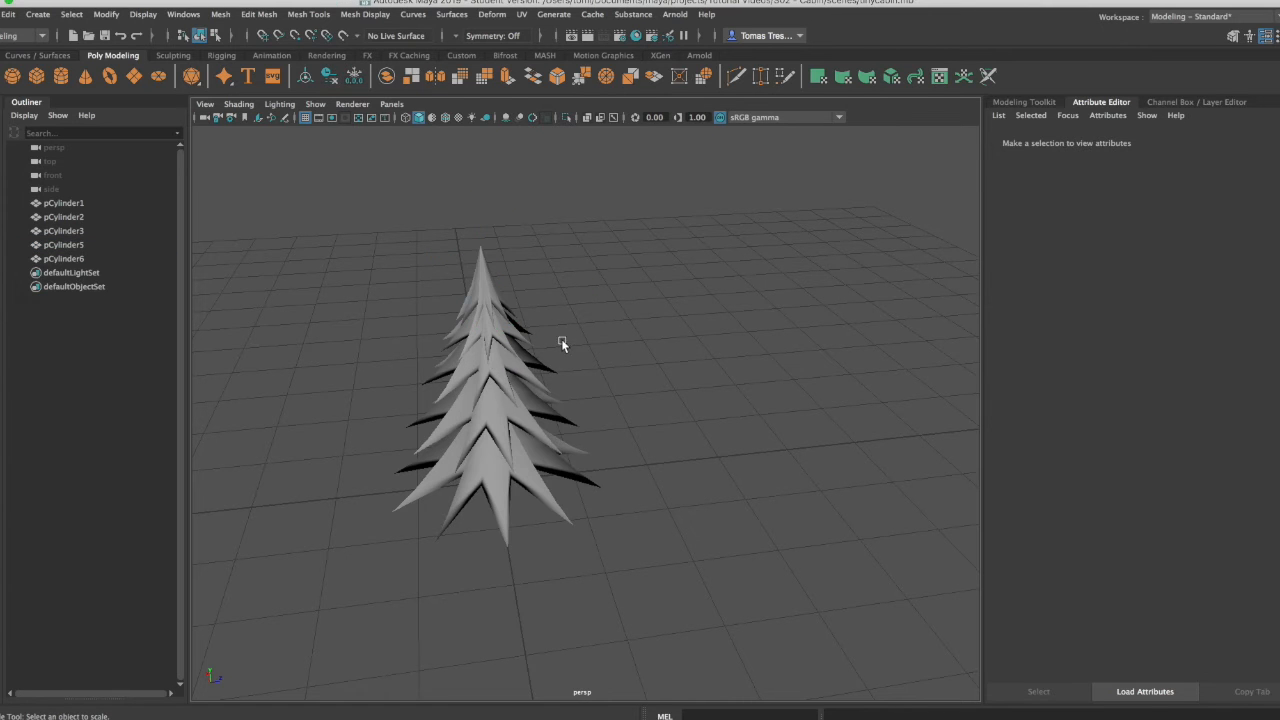
{"action": "left_click_drag", "start_coordinate": [535, 461], "coordinate": [715, 448], "text": "alt"}
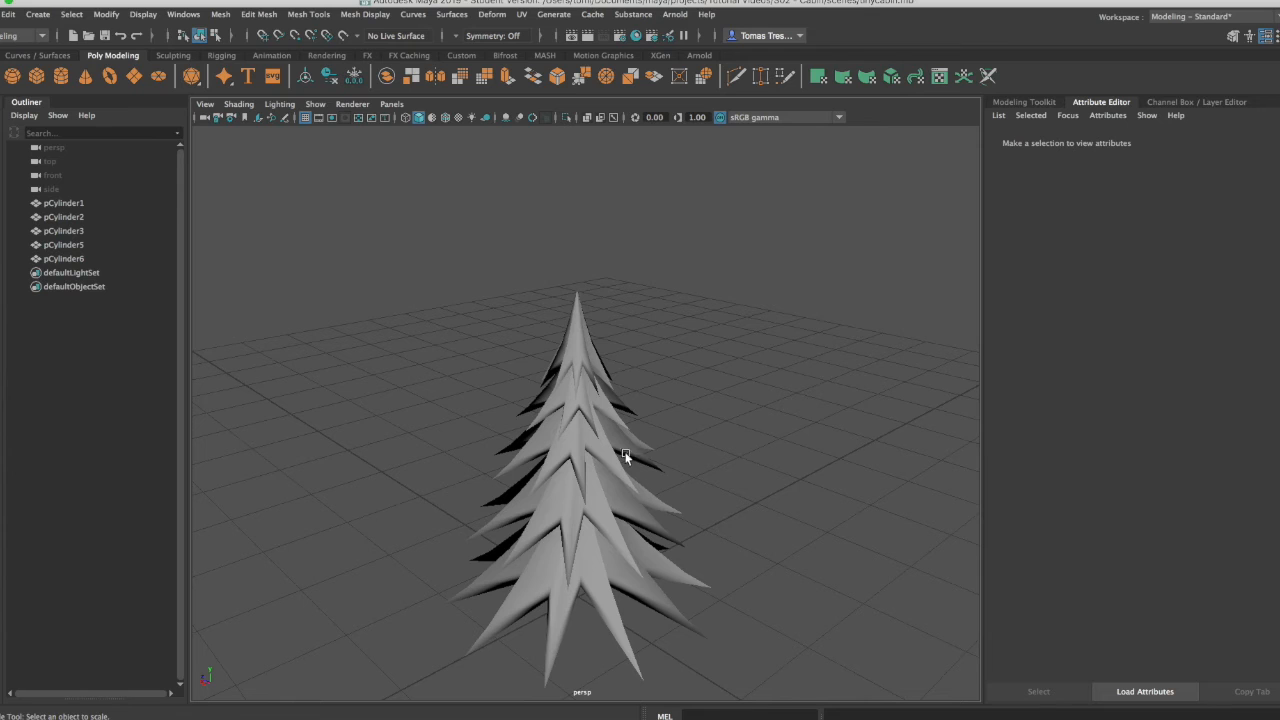
{"action": "key", "text": "space"}
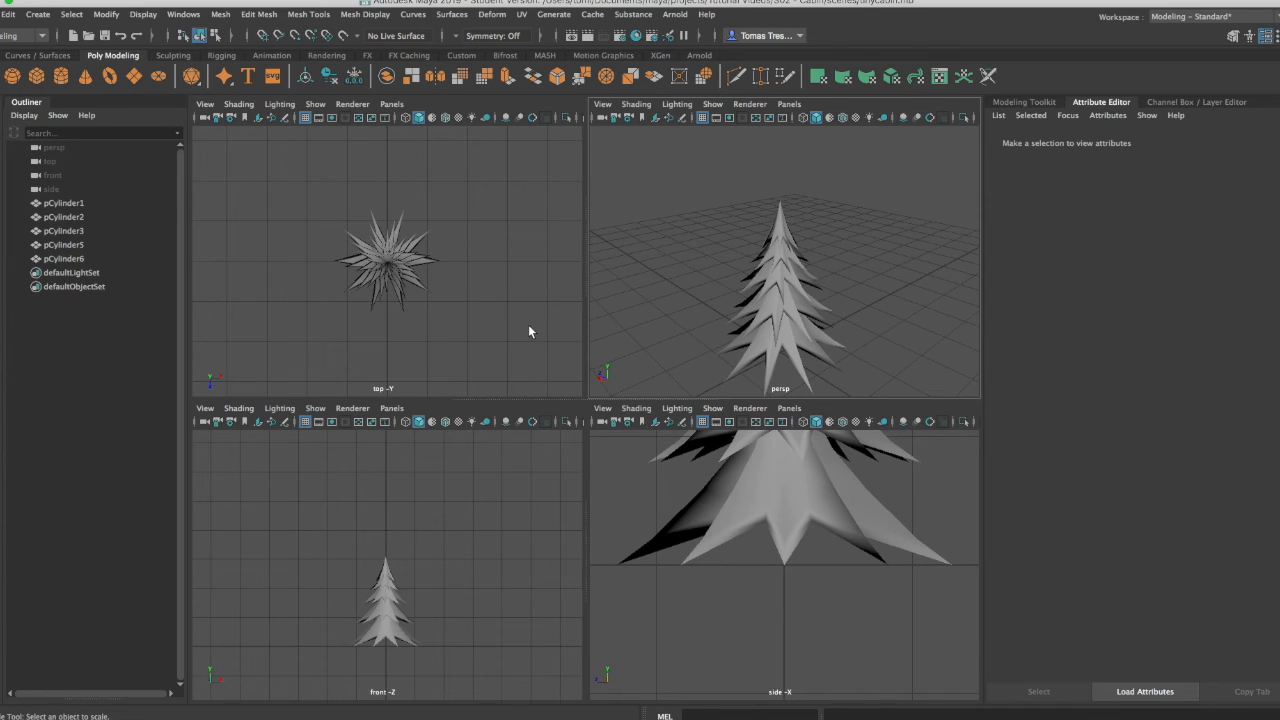
{"action": "right_click", "coordinate": [380, 261]}
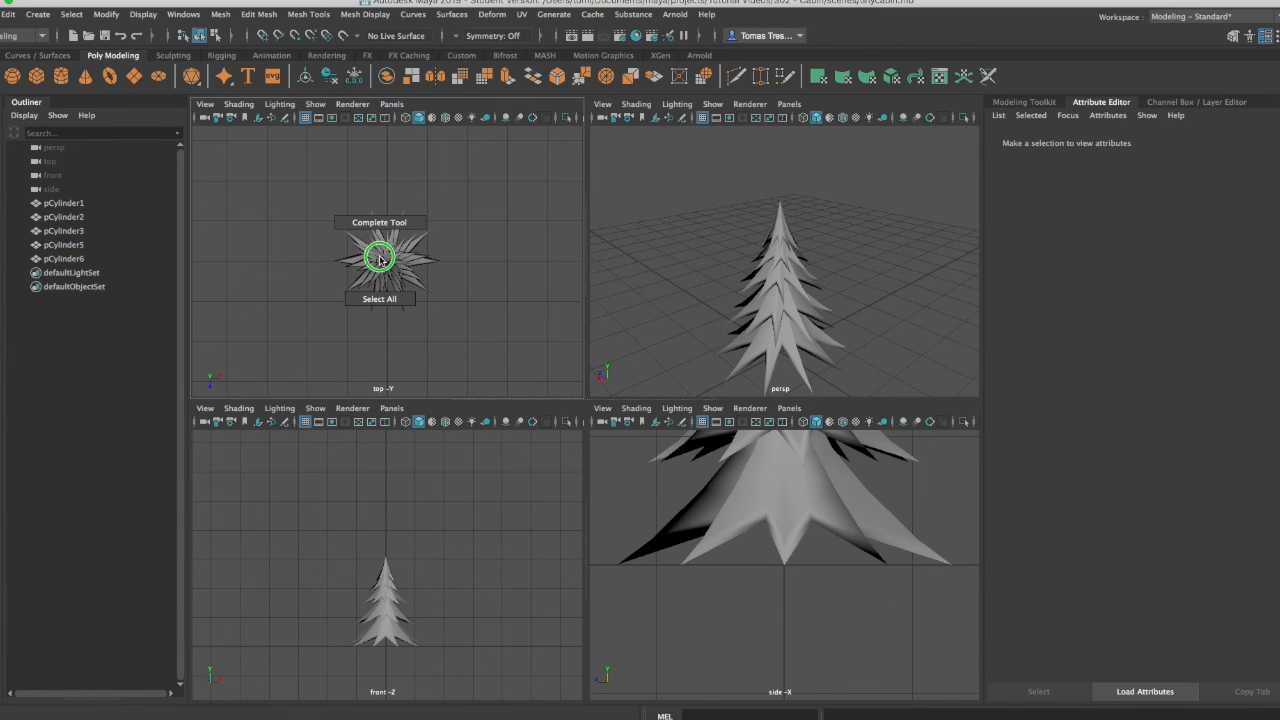
{"action": "right_click", "coordinate": [386, 258]}
{"action": "left_click", "coordinate": [384, 272]}
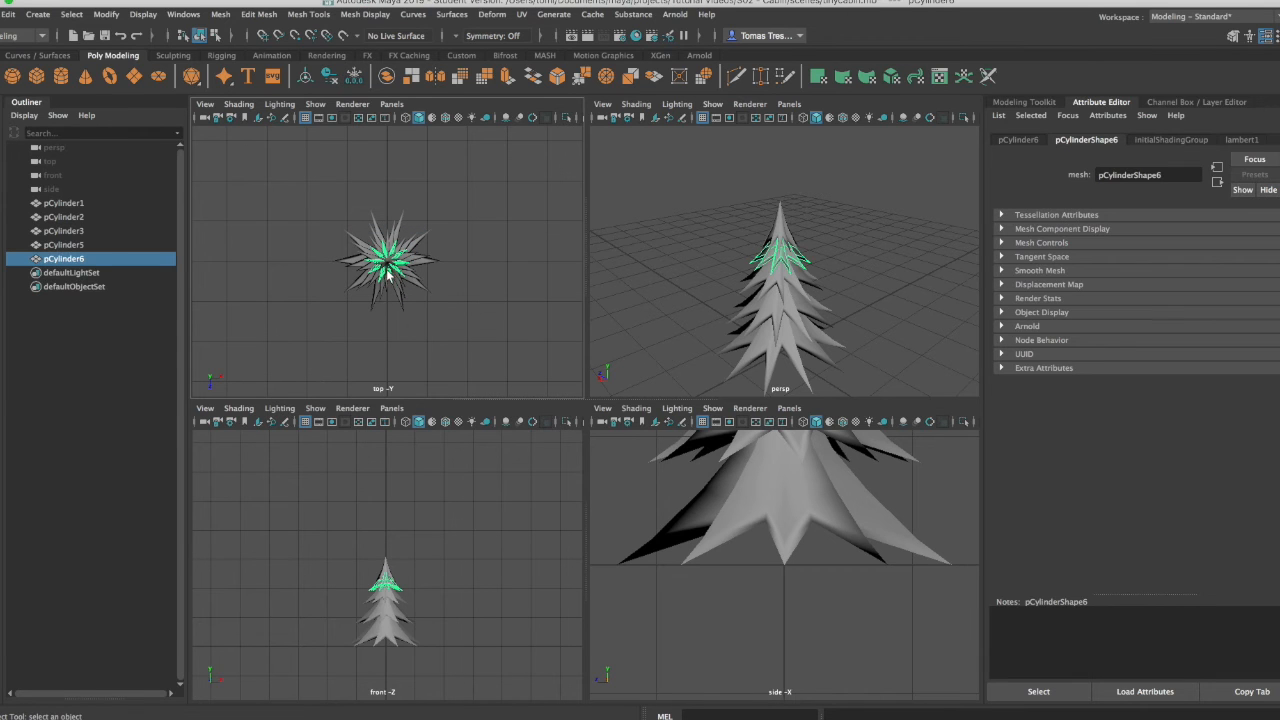
{"action": "right_click_drag", "start_coordinate": [389, 267], "coordinate": [332, 264]}
{"action": "left_click", "coordinate": [745, 238]}
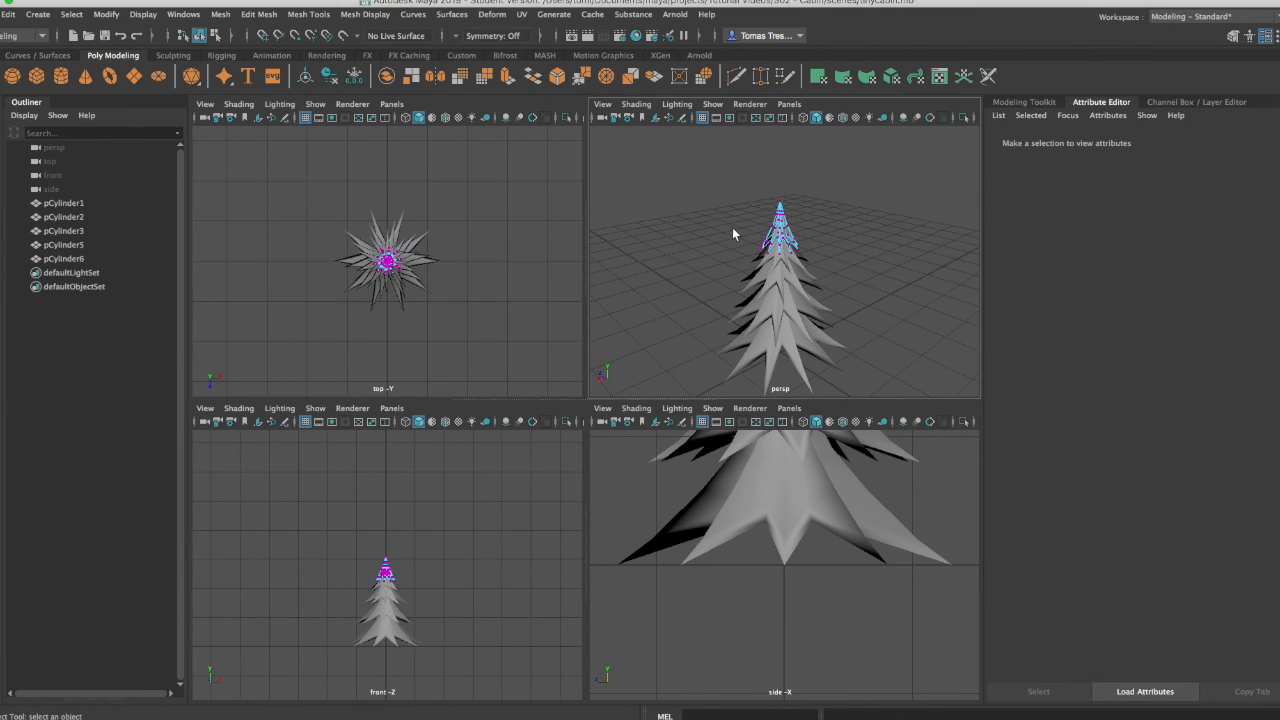
{"action": "left_click", "coordinate": [436, 197]}
{"action": "left_click_drag", "start_coordinate": [694, 190], "coordinate": [908, 438]}
{"action": "left_click", "coordinate": [728, 276]}
Step: Select all five skirts in object mode and merge them into one mesh with a Boolean Union
{"action": "right_click_drag", "start_coordinate": [785, 288], "coordinate": [853, 268]}
{"action": "left_click_drag", "start_coordinate": [678, 190], "coordinate": [903, 423]}
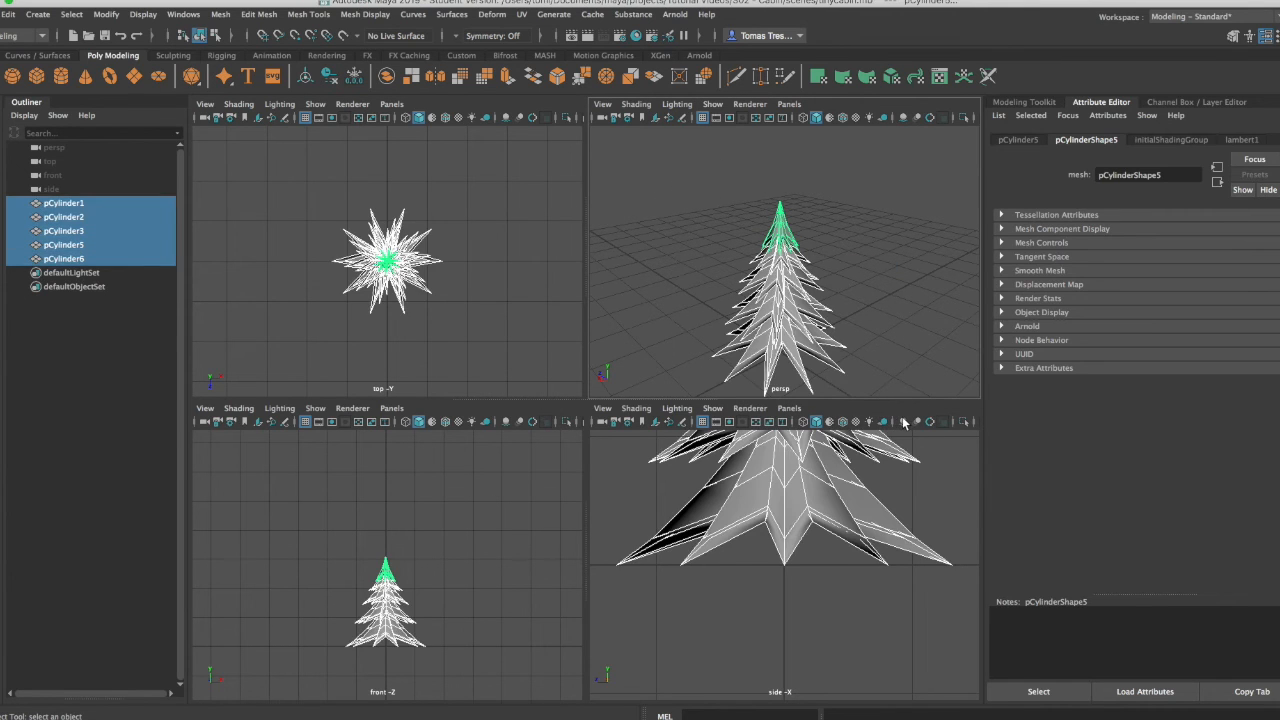
{"action": "left_click", "coordinate": [220, 14]}
{"action": "mouse_move", "coordinate": [256, 53]}
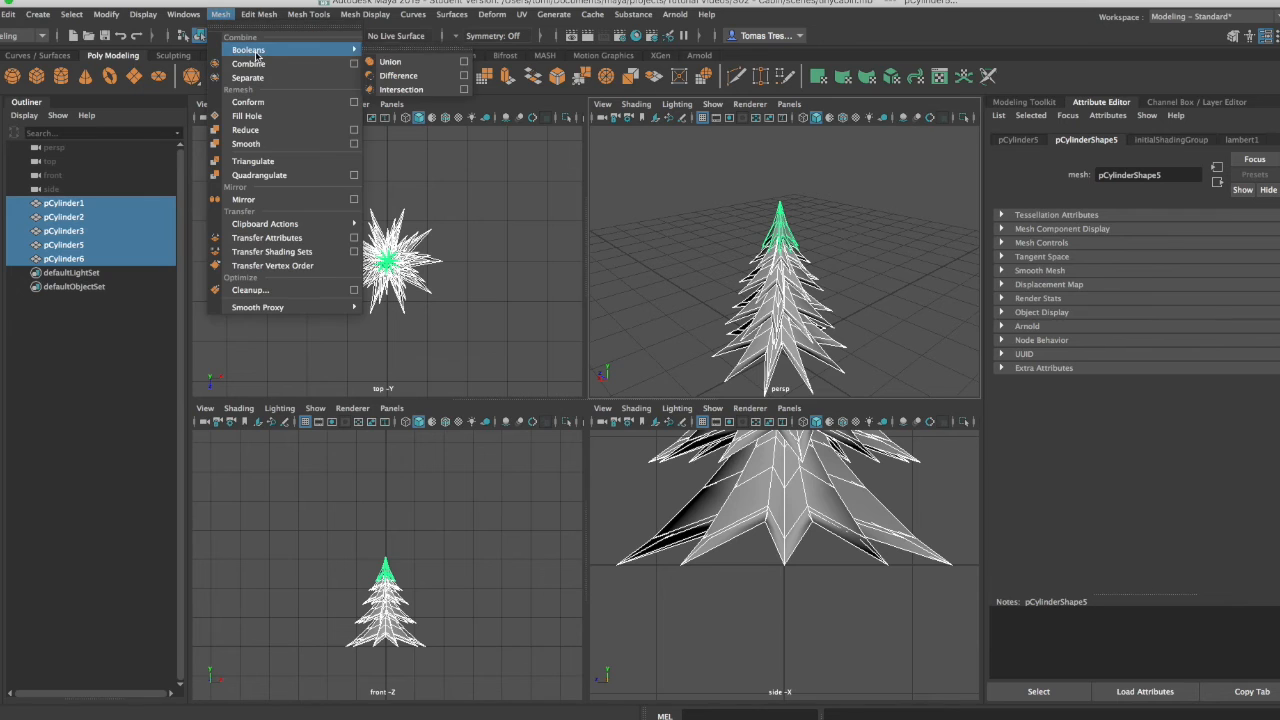
{"action": "left_click", "coordinate": [406, 63]}
{"action": "left_click_drag", "start_coordinate": [843, 241], "coordinate": [826, 283], "text": "alt"}
{"action": "scroll", "coordinate": [747, 232], "scroll_direction": "up", "scroll_amount": 5}
{"action": "scroll", "coordinate": [746, 234], "scroll_direction": "down", "scroll_amount": 2}
{"action": "scroll", "coordinate": [794, 269], "scroll_direction": "up", "scroll_amount": 6}
{"action": "scroll", "coordinate": [793, 268], "scroll_direction": "down", "scroll_amount": 8}
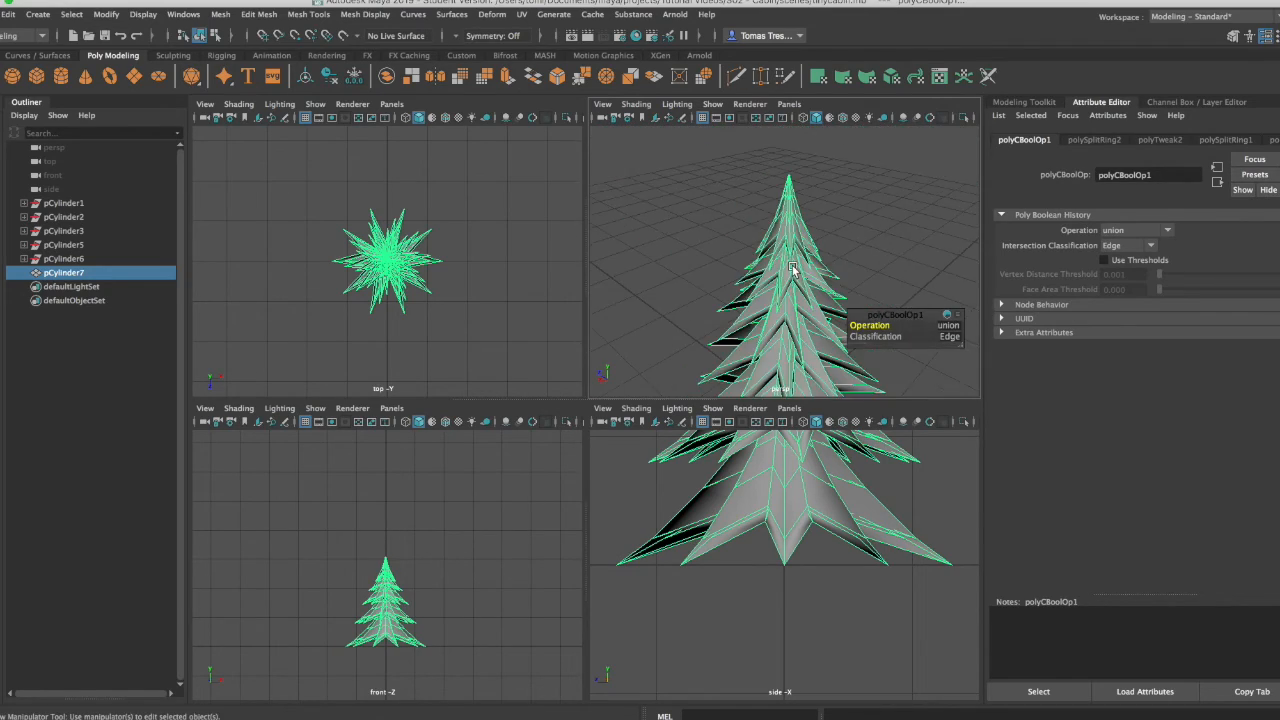
Step: Switch the merged tree to vertex editing and, in an enlarged front view, select the outermost right-hand tip vertex of the lowest skirt for moving
{"action": "right_click_drag", "start_coordinate": [410, 272], "coordinate": [332, 270]}
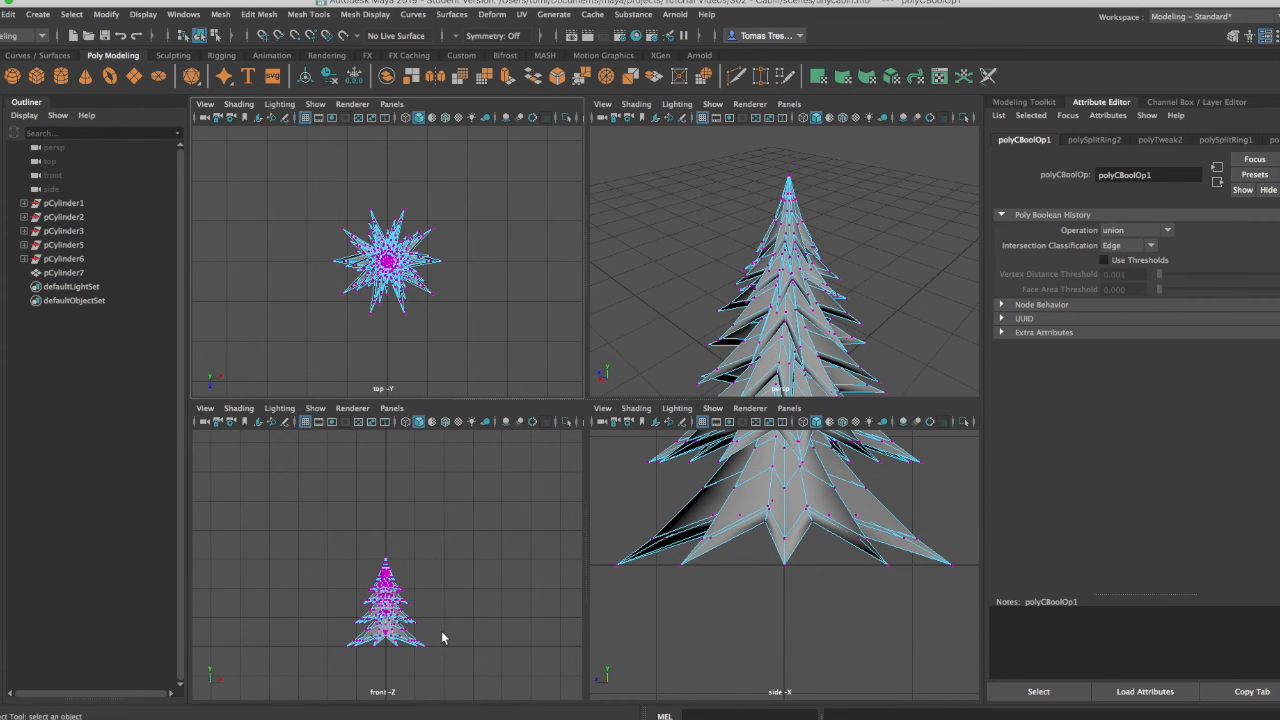
{"action": "key", "text": "space"}
{"action": "left_click", "coordinate": [659, 583]}
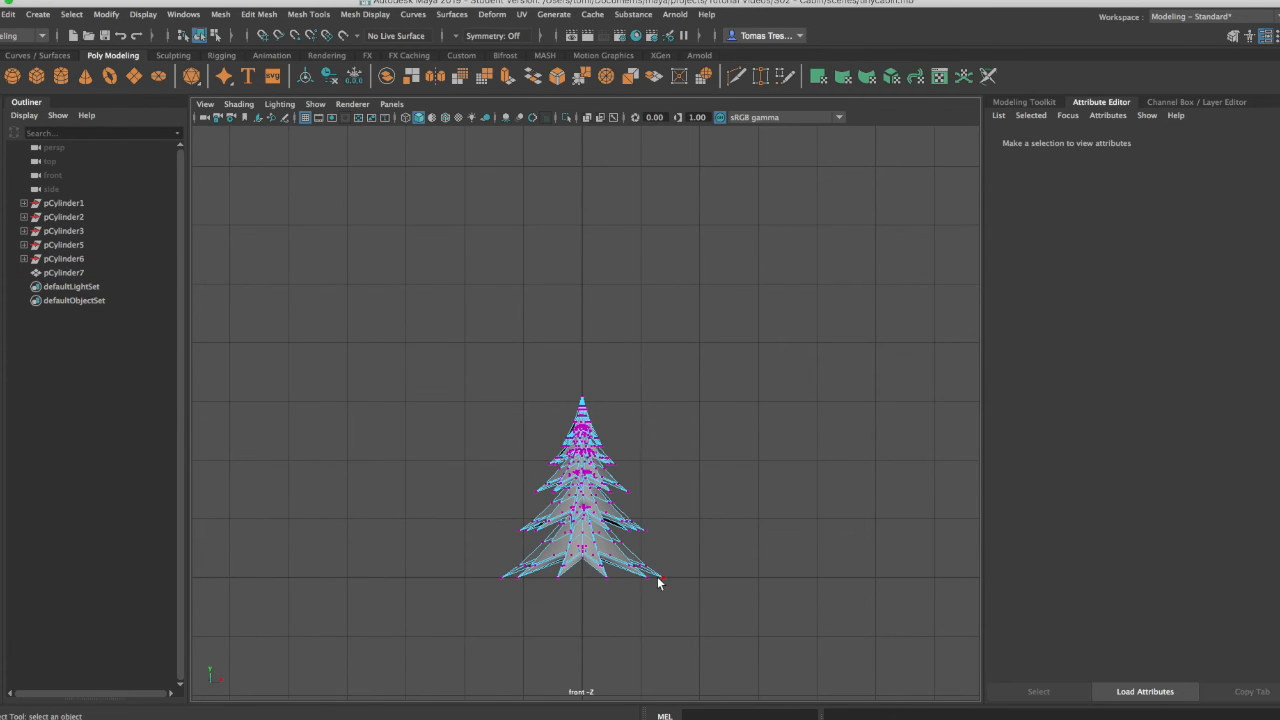
{"action": "left_click_drag", "start_coordinate": [680, 563], "coordinate": [645, 605]}
{"action": "key", "text": "w"}
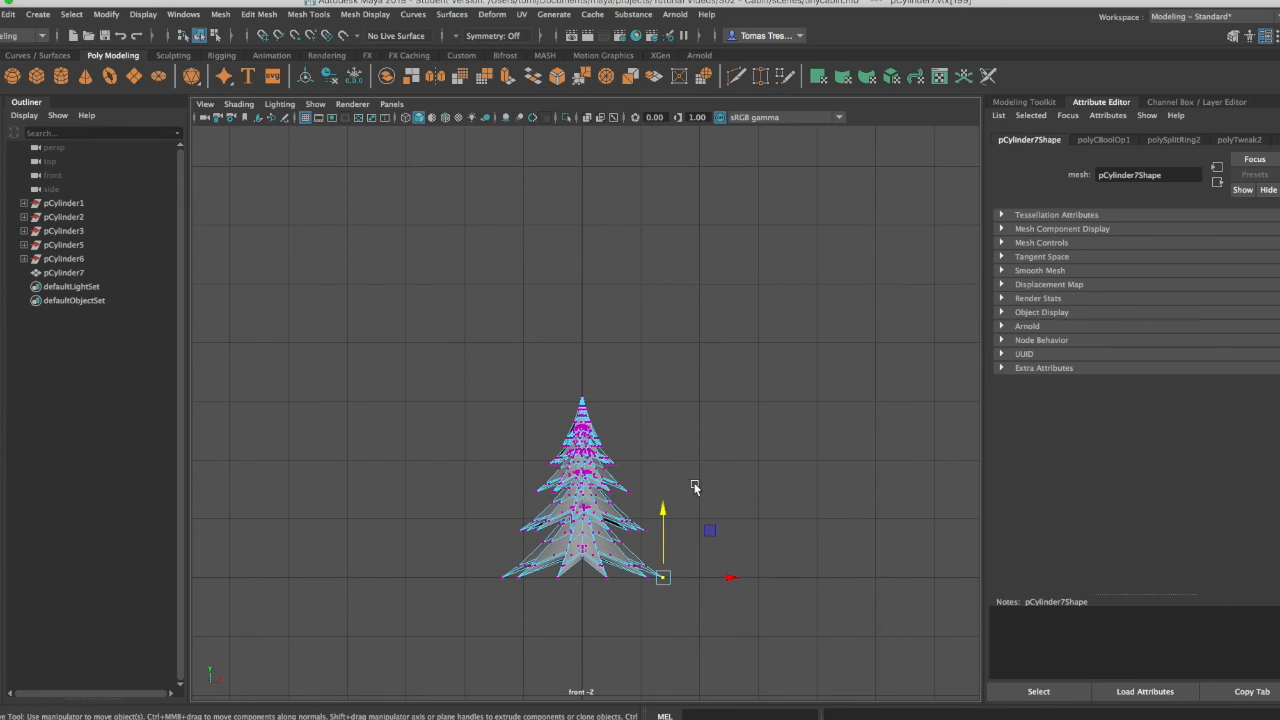
Step: Try raising the selected lowest branch tip slightly on one side only, and undo the move
{"action": "left_click_drag", "start_coordinate": [660, 512], "coordinate": [662, 509]}
{"action": "left_click_drag", "start_coordinate": [486, 561], "coordinate": [524, 604]}
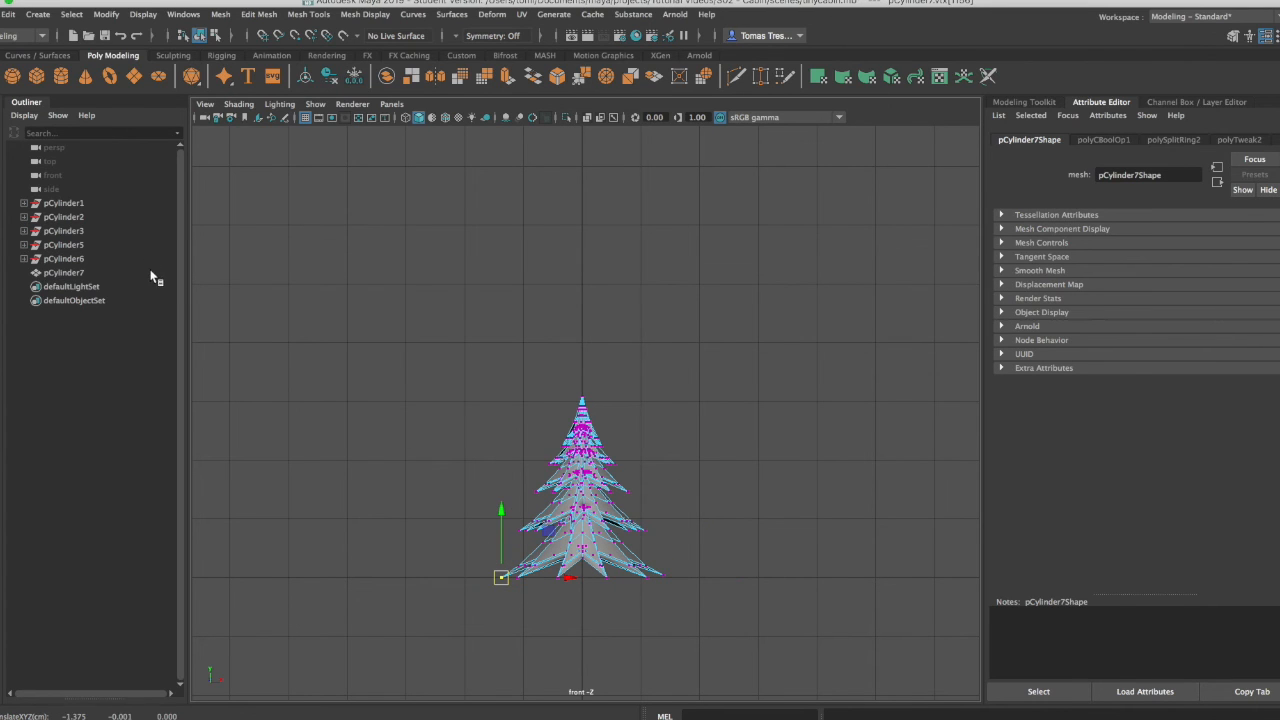
{"action": "key", "text": "ctrl+z"}
{"action": "key", "text": "ctrl+z"}
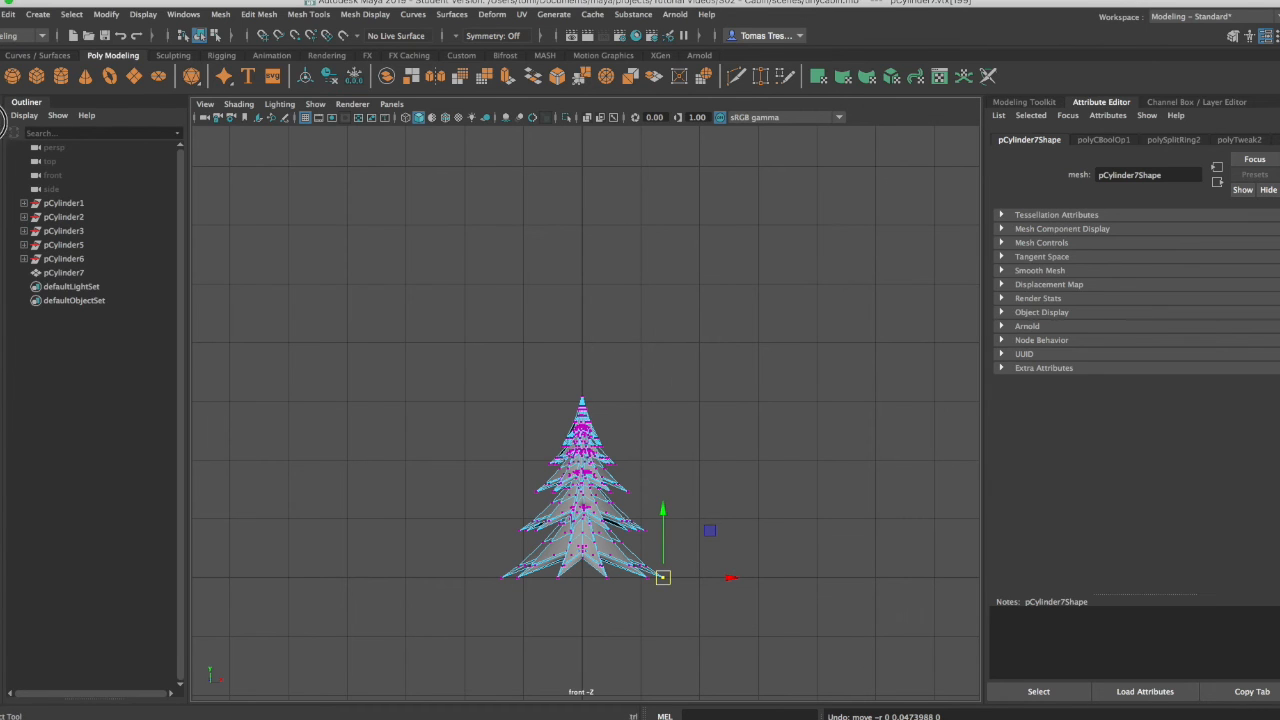
Step: Open the selection tool's settings and set its symmetry to Object X
{"action": "double_click", "coordinate": [3, 121]}
{"action": "left_click", "coordinate": [185, 262]}
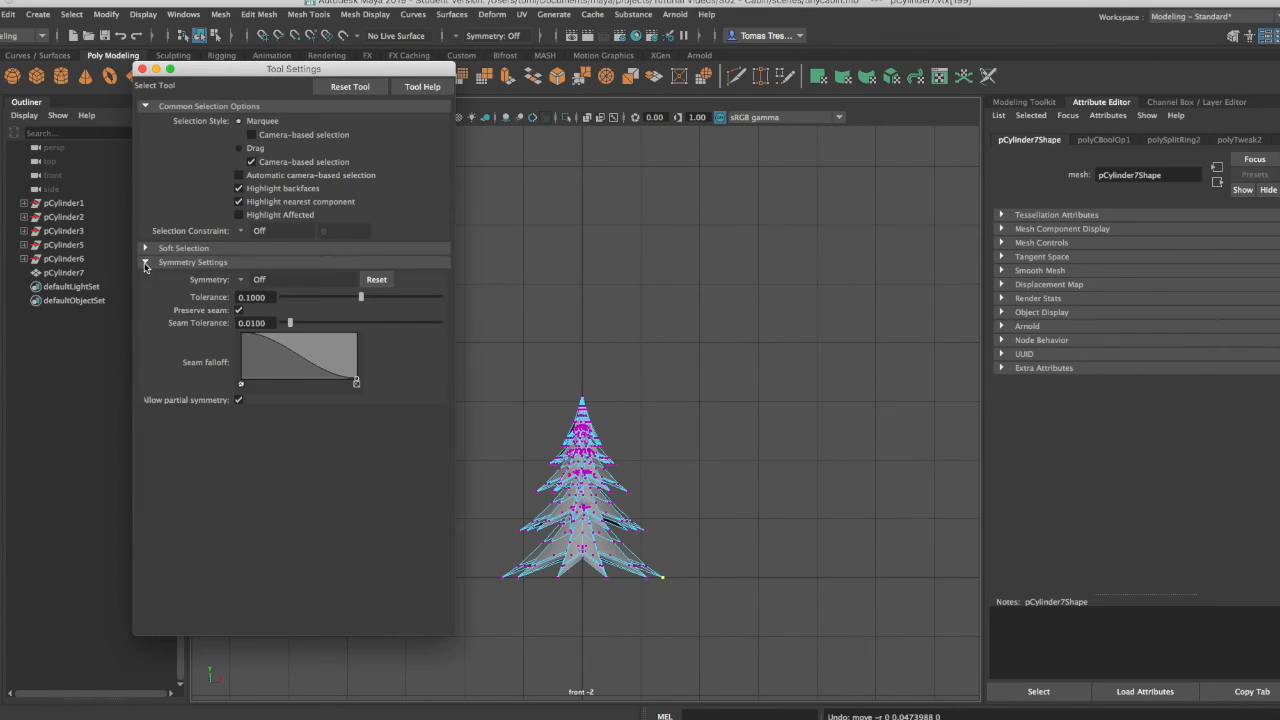
{"action": "left_click", "coordinate": [241, 280]}
{"action": "left_click", "coordinate": [272, 301]}
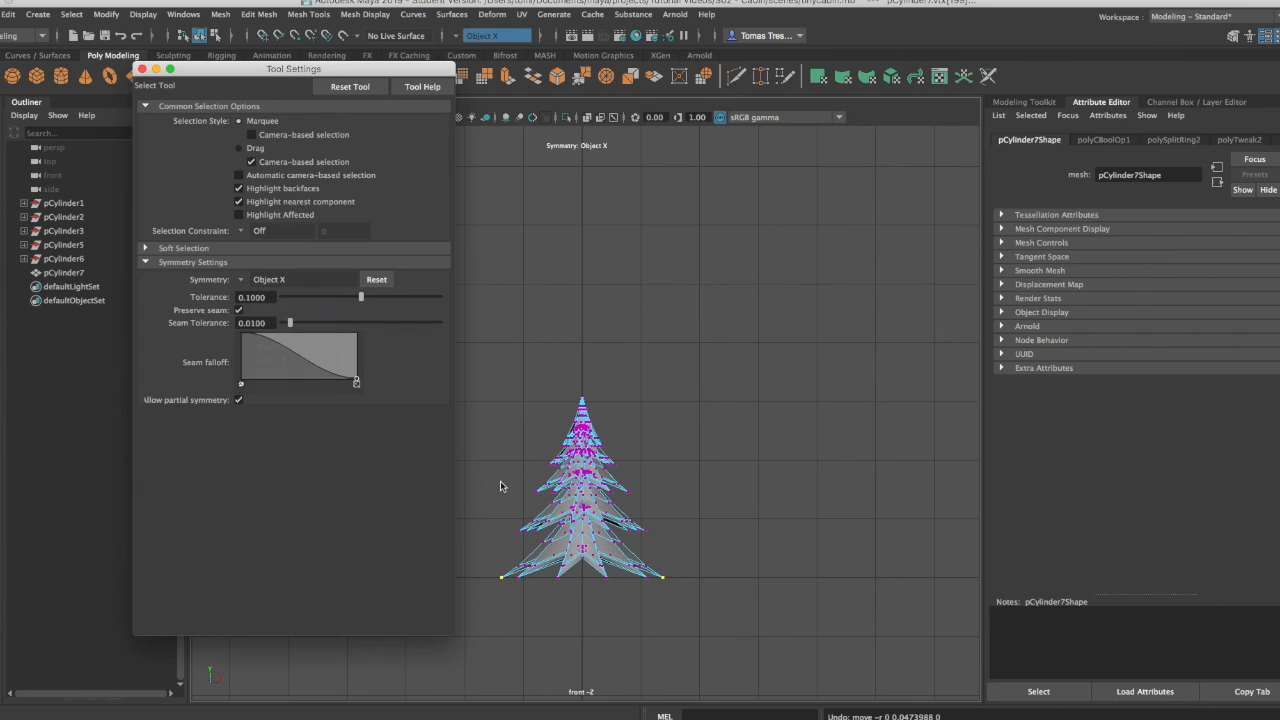
Step: Move mirrored pairs of outer branch tips on several tiers in the front view to vary the tree's outline
{"action": "left_click", "coordinate": [722, 531]}
{"action": "left_click", "coordinate": [663, 579]}
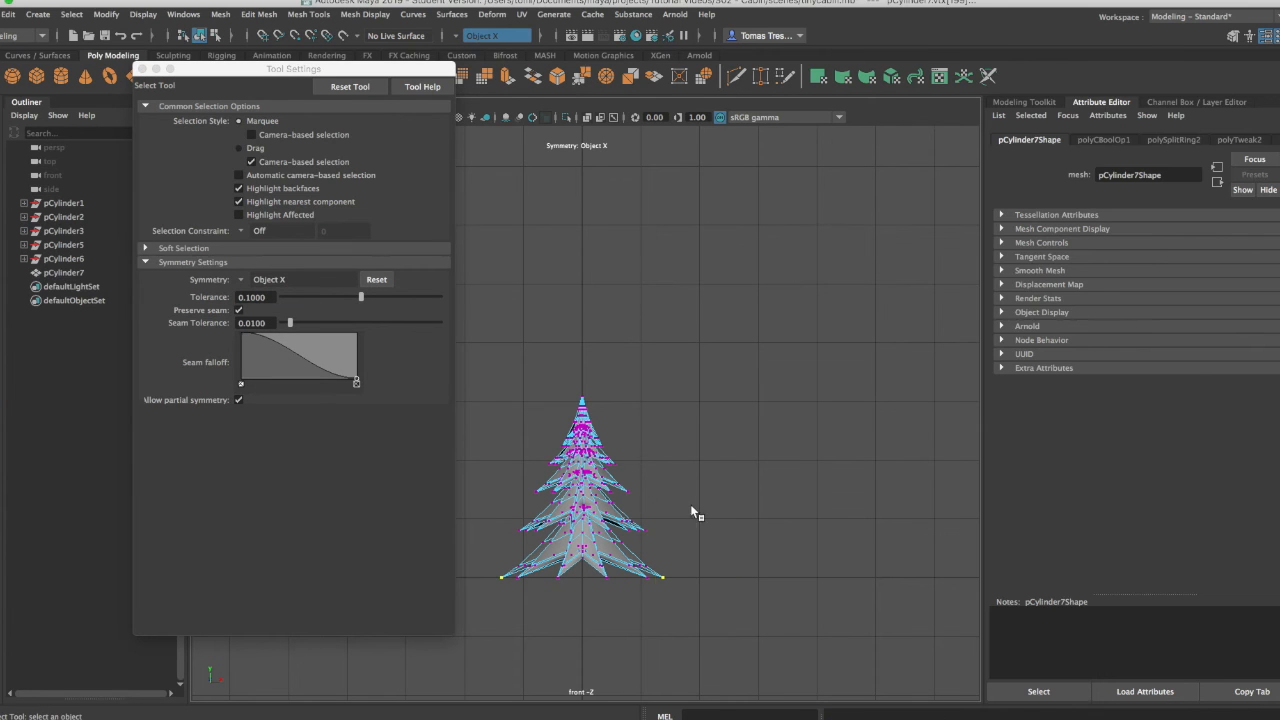
{"action": "key", "text": "w"}
{"action": "left_click_drag", "start_coordinate": [663, 512], "coordinate": [640, 541]}
{"action": "left_click_drag", "start_coordinate": [645, 489], "coordinate": [604, 469]}
{"action": "left_click", "coordinate": [628, 492]}
{"action": "left_click", "coordinate": [615, 463]}
{"action": "left_click_drag", "start_coordinate": [614, 404], "coordinate": [616, 420]}
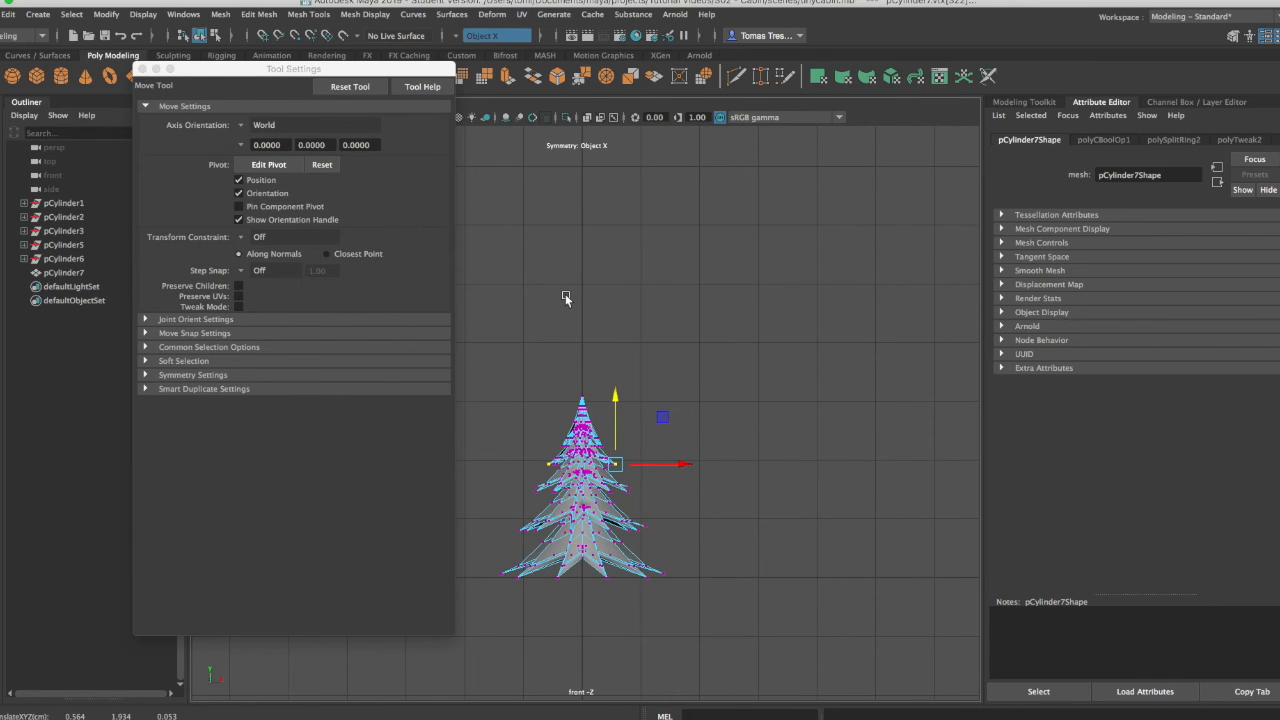
Step: Return to the four-view layout and adjust an outer branch tip of the second-lowest tier in the perspective view
{"action": "key", "text": "space"}
{"action": "left_click", "coordinate": [708, 348]}
{"action": "left_click_drag", "start_coordinate": [701, 330], "coordinate": [902, 310]}
{"action": "left_click", "coordinate": [815, 309]}
{"action": "left_click_drag", "start_coordinate": [782, 303], "coordinate": [807, 276], "text": "alt"}
{"action": "left_click", "coordinate": [805, 308]}
{"action": "left_click", "coordinate": [807, 268]}
{"action": "left_click_drag", "start_coordinate": [889, 294], "coordinate": [787, 376], "text": "alt"}
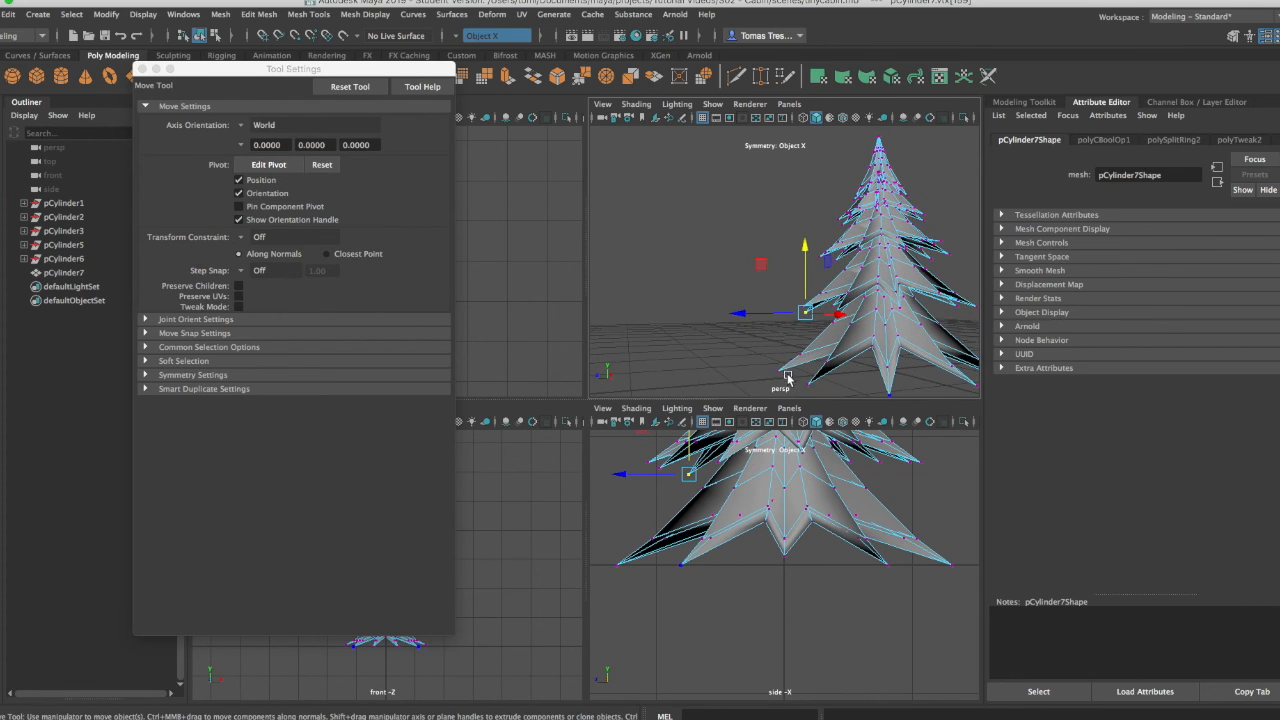
Step: Shift several mirrored tip vertices of the lowest tier slightly inward and upward in the perspective view to vary the branches
{"action": "left_click", "coordinate": [786, 370]}
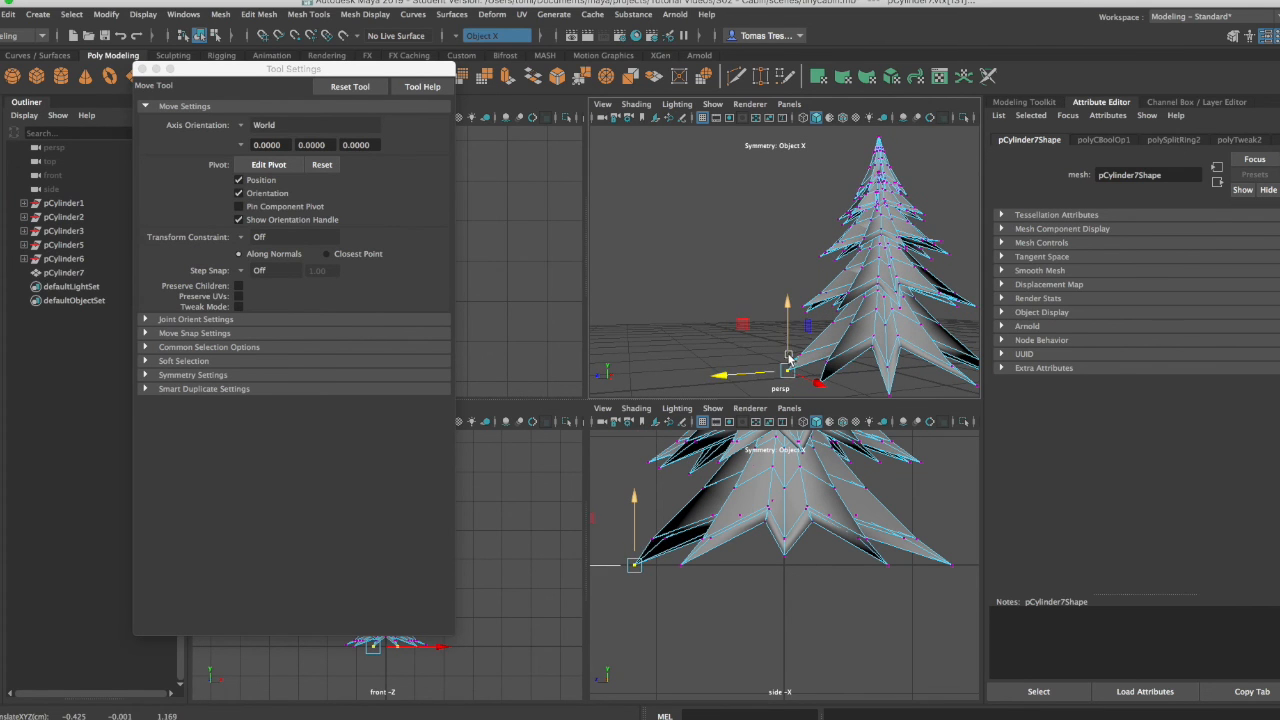
{"action": "left_click", "coordinate": [828, 364]}
{"action": "left_click_drag", "start_coordinate": [776, 370], "coordinate": [782, 369]}
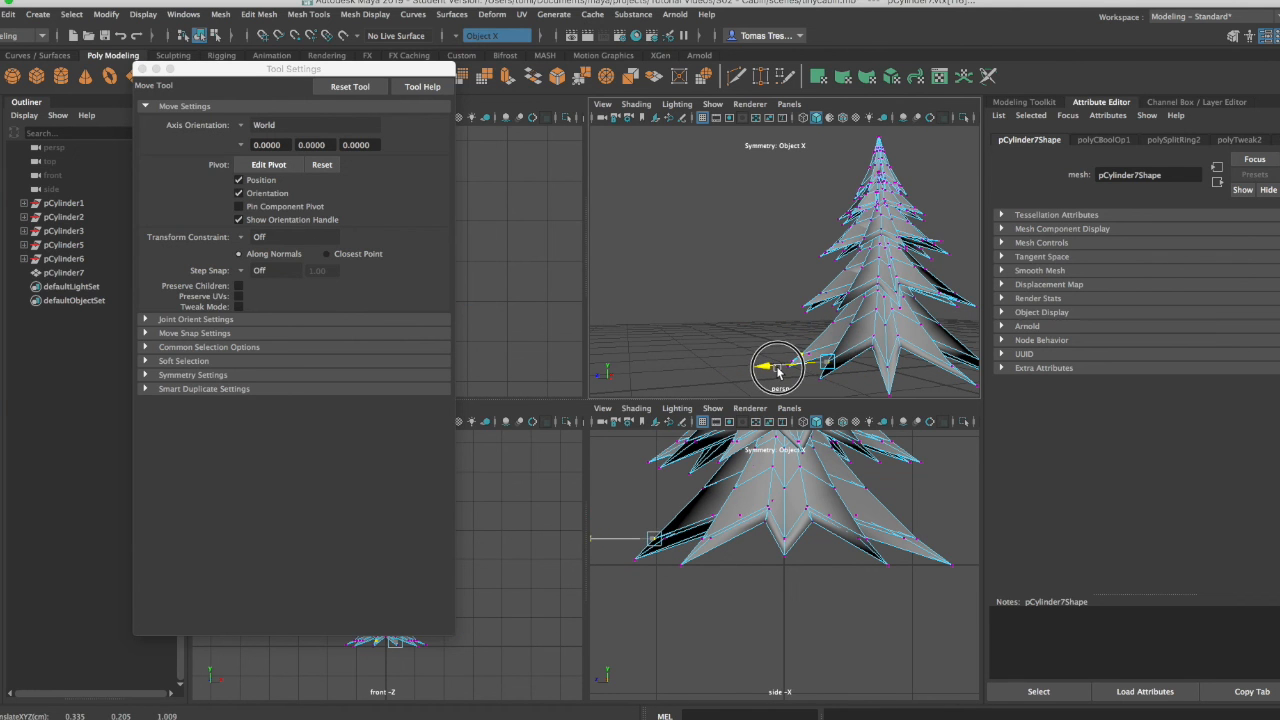
{"action": "left_click_drag", "start_coordinate": [941, 376], "coordinate": [861, 360], "text": "alt"}
{"action": "left_click", "coordinate": [795, 371]}
{"action": "left_click_drag", "start_coordinate": [790, 341], "coordinate": [805, 329]}
{"action": "left_click", "coordinate": [805, 349]}
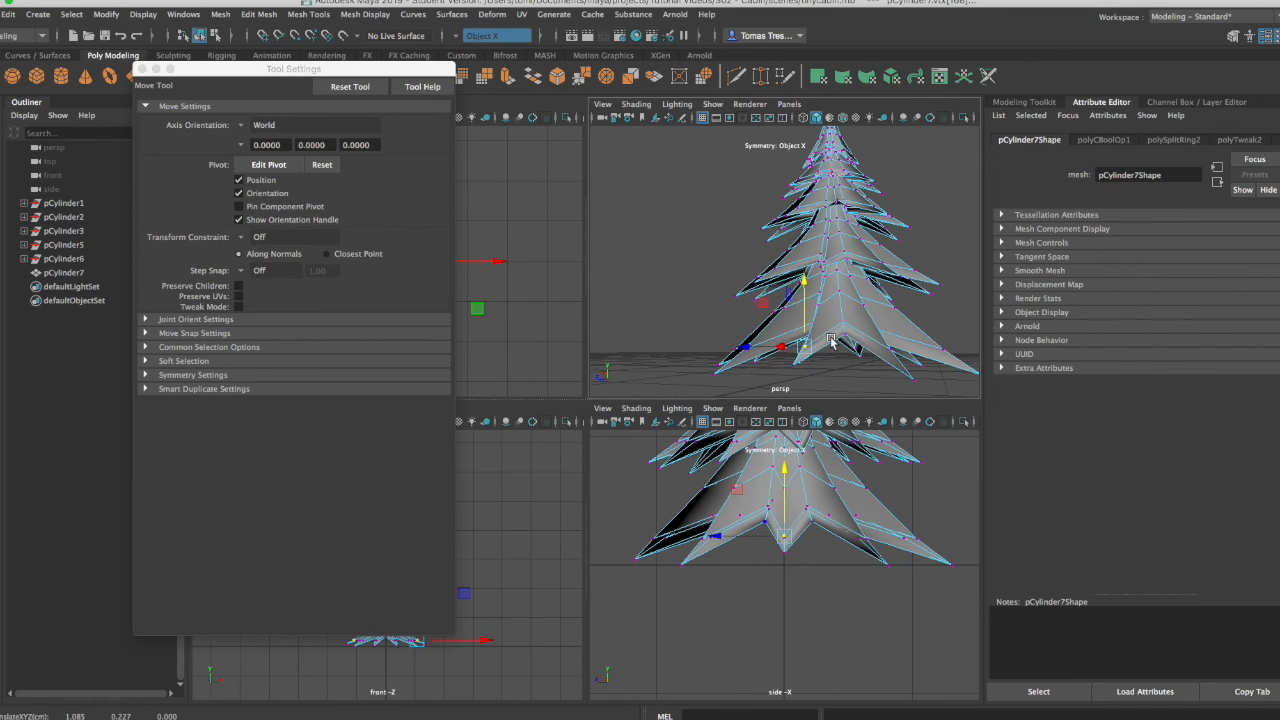
{"action": "left_click", "coordinate": [906, 380]}
Step: From beneath the tree, try extruding the edge loop around the central base disc downward, and undo the pull
{"action": "left_click_drag", "start_coordinate": [904, 381], "coordinate": [755, 312], "text": "alt"}
{"action": "scroll", "coordinate": [830, 347], "scroll_direction": "up", "scroll_amount": 3}
{"action": "scroll", "coordinate": [830, 347], "scroll_direction": "down", "scroll_amount": 8}
{"action": "left_click_drag", "start_coordinate": [675, 362], "coordinate": [757, 366], "text": "alt"}
{"action": "middle_click_drag", "start_coordinate": [756, 367], "coordinate": [750, 316], "text": "alt"}
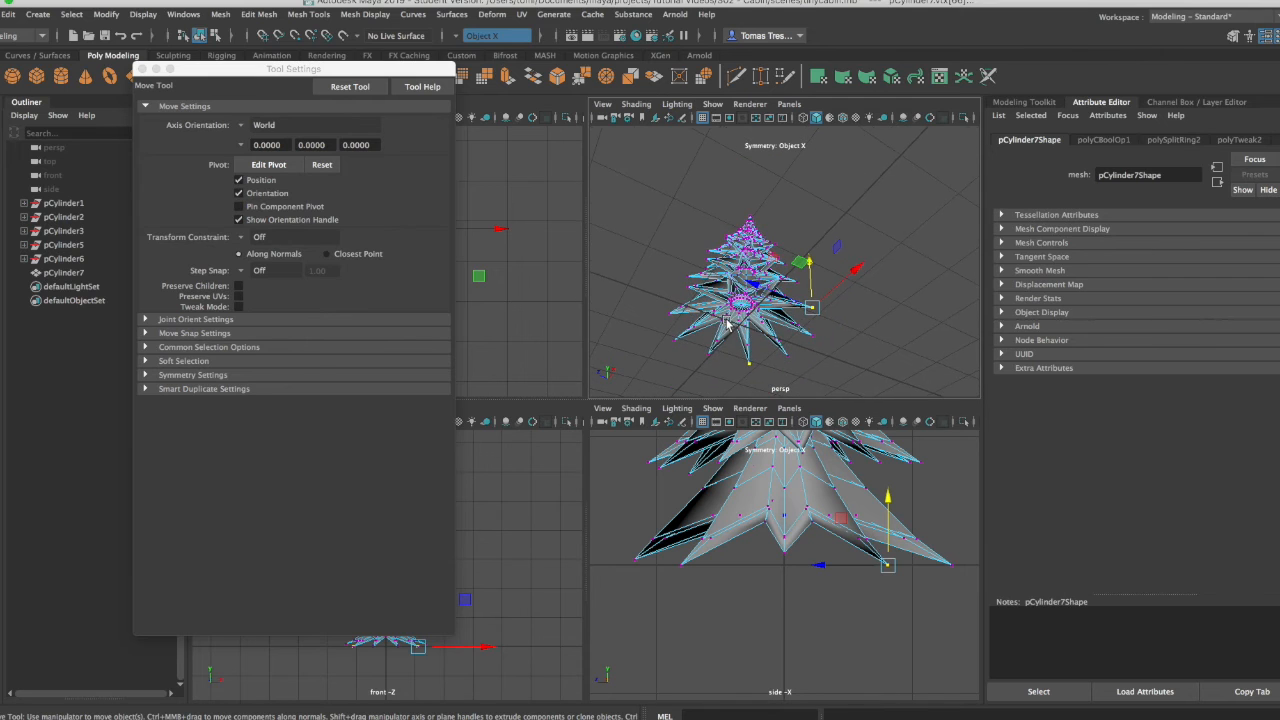
{"action": "scroll", "coordinate": [718, 311], "scroll_direction": "up", "scroll_amount": 5}
{"action": "left_click", "coordinate": [672, 306], "text": "alt"}
{"action": "right_click_drag", "start_coordinate": [672, 309], "coordinate": [665, 275]}
{"action": "left_click_drag", "start_coordinate": [676, 318], "coordinate": [733, 244], "text": "alt"}
{"action": "left_click", "coordinate": [736, 250]}
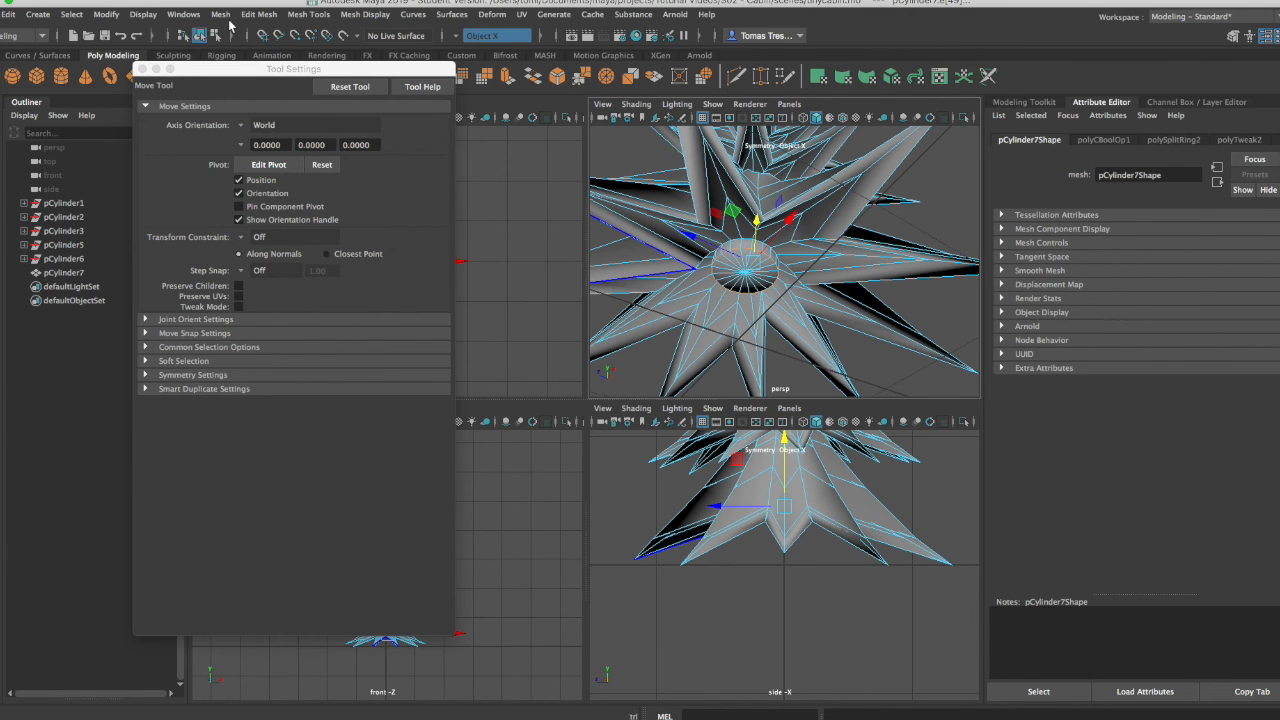
{"action": "left_click", "coordinate": [223, 16]}
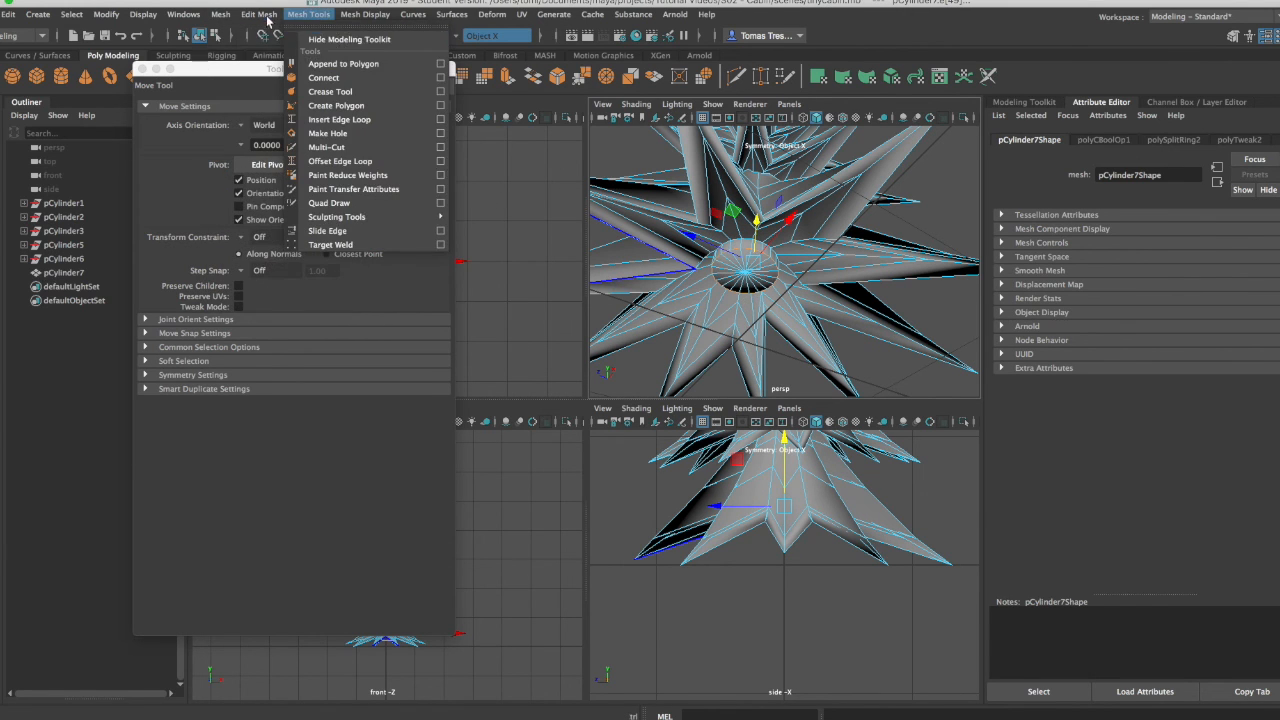
{"action": "mouse_move", "coordinate": [258, 14]}
{"action": "left_click", "coordinate": [290, 147]}
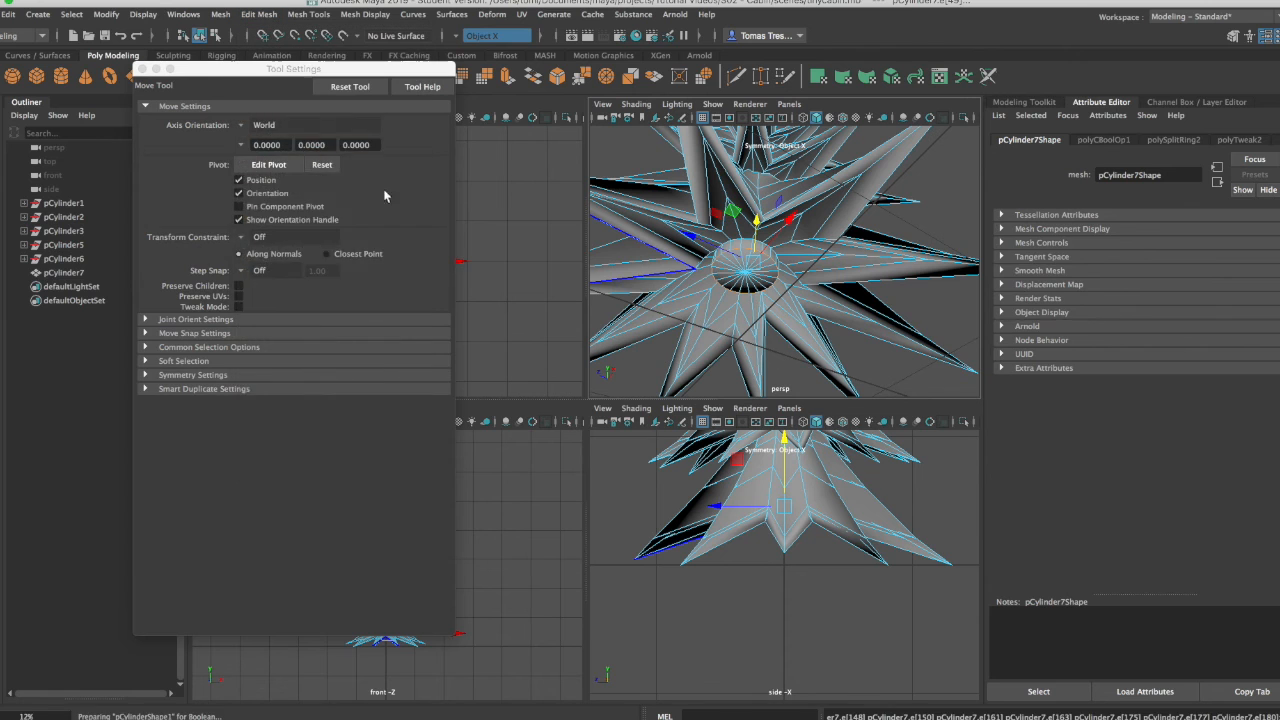
{"action": "left_click_drag", "start_coordinate": [762, 340], "coordinate": [754, 406]}
{"action": "key", "text": "super+z"}
Step: Select all faces of the base disc under the tree and extrude them downward about 0.88 to form the trunk
{"action": "left_click_drag", "start_coordinate": [773, 315], "coordinate": [766, 330], "text": "alt"}
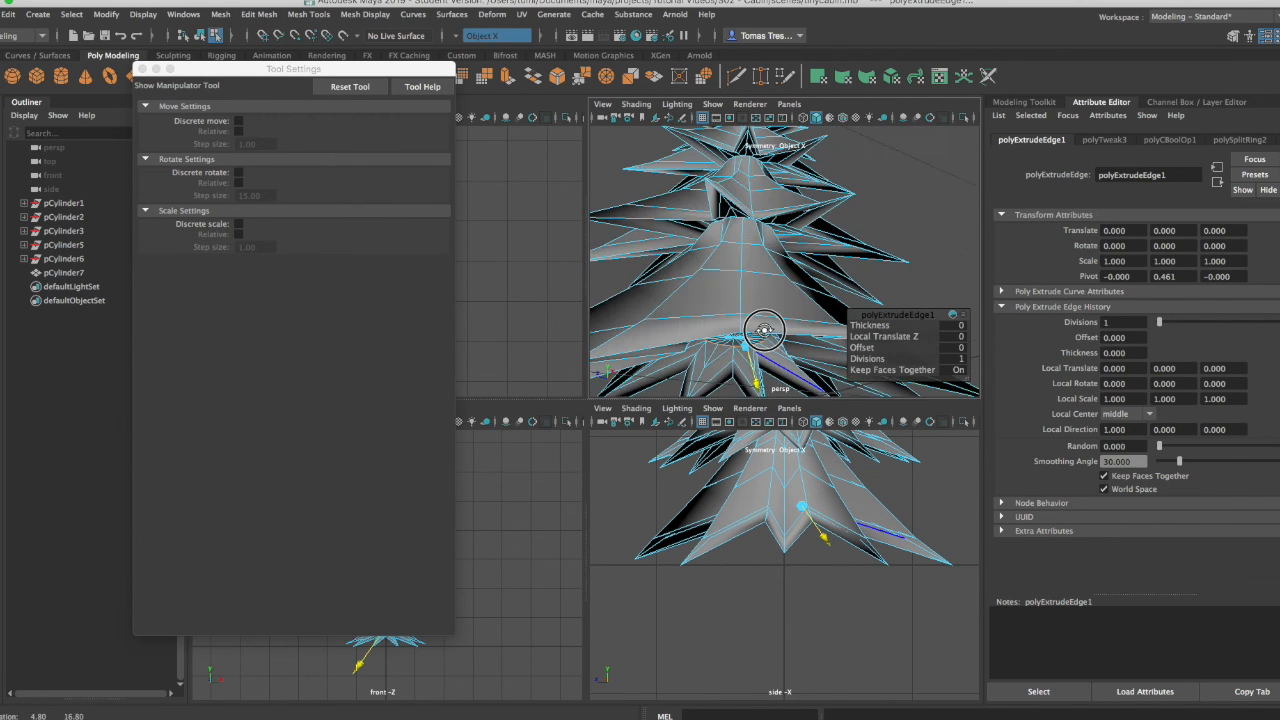
{"action": "middle_click_drag", "start_coordinate": [762, 331], "coordinate": [767, 221], "text": "alt"}
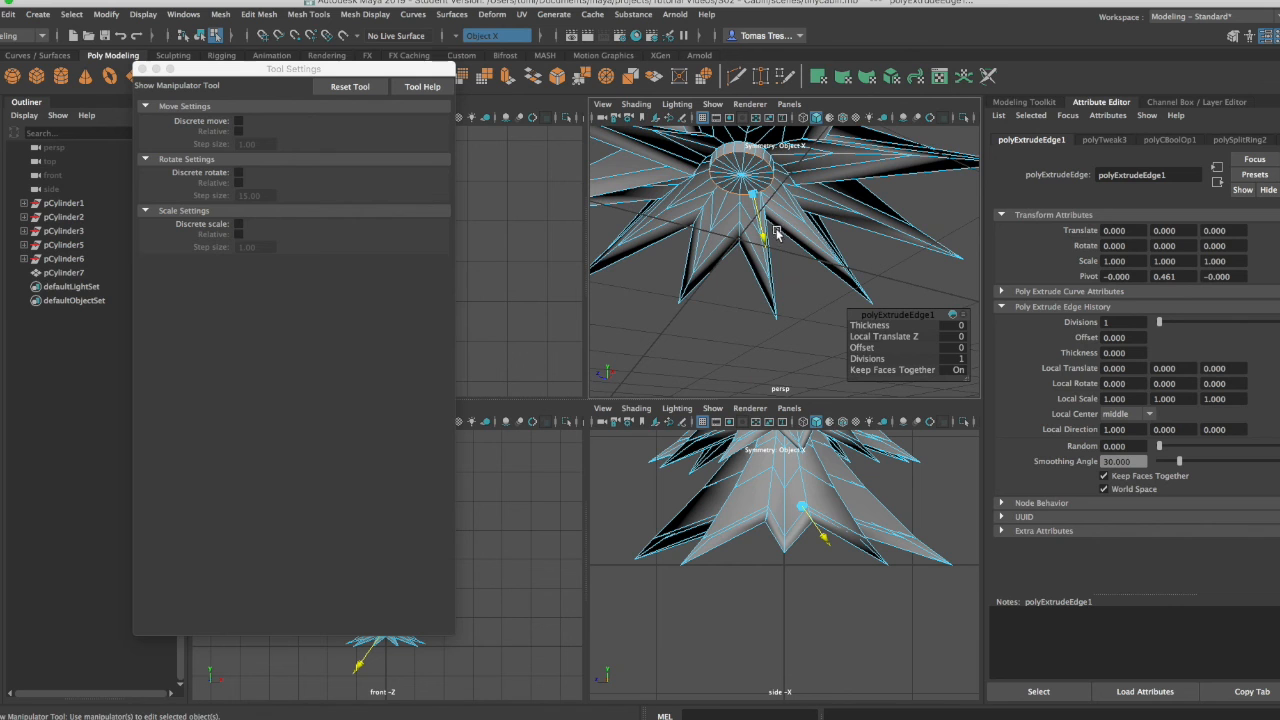
{"action": "left_click_drag", "start_coordinate": [677, 210], "coordinate": [681, 214], "text": "alt"}
{"action": "right_click_drag", "start_coordinate": [731, 169], "coordinate": [731, 204]}
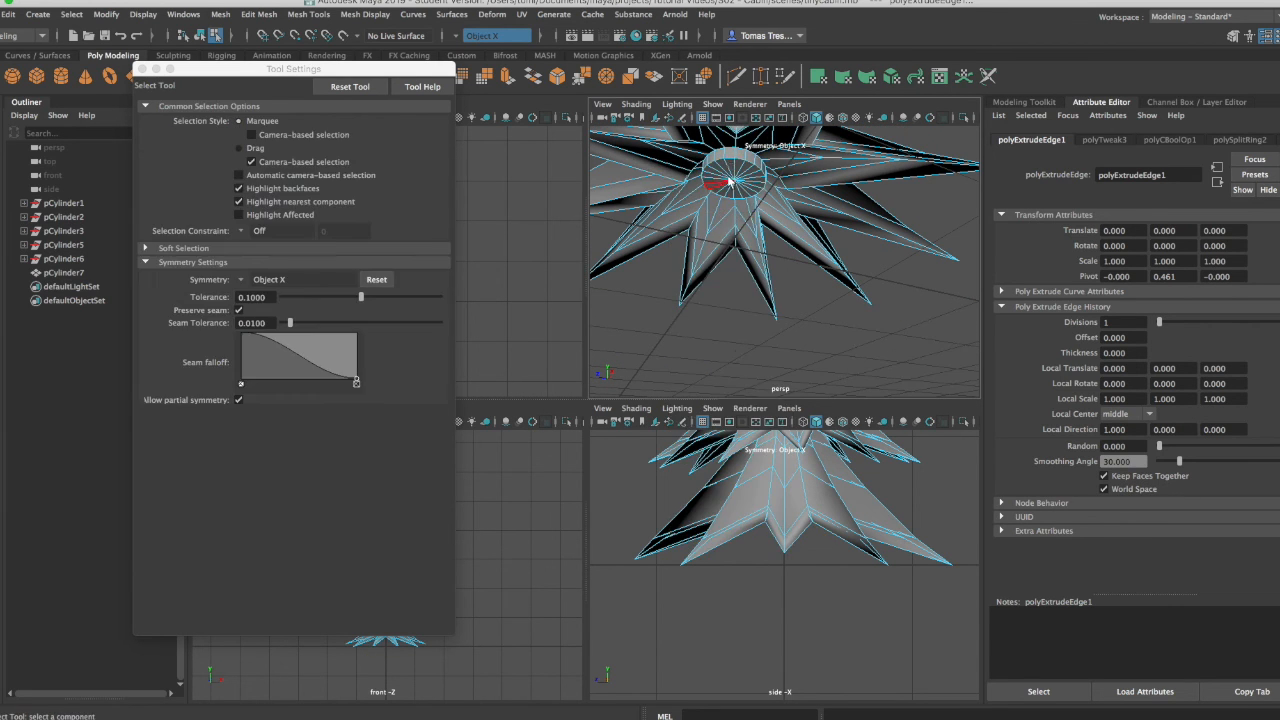
{"action": "left_click", "coordinate": [735, 175]}
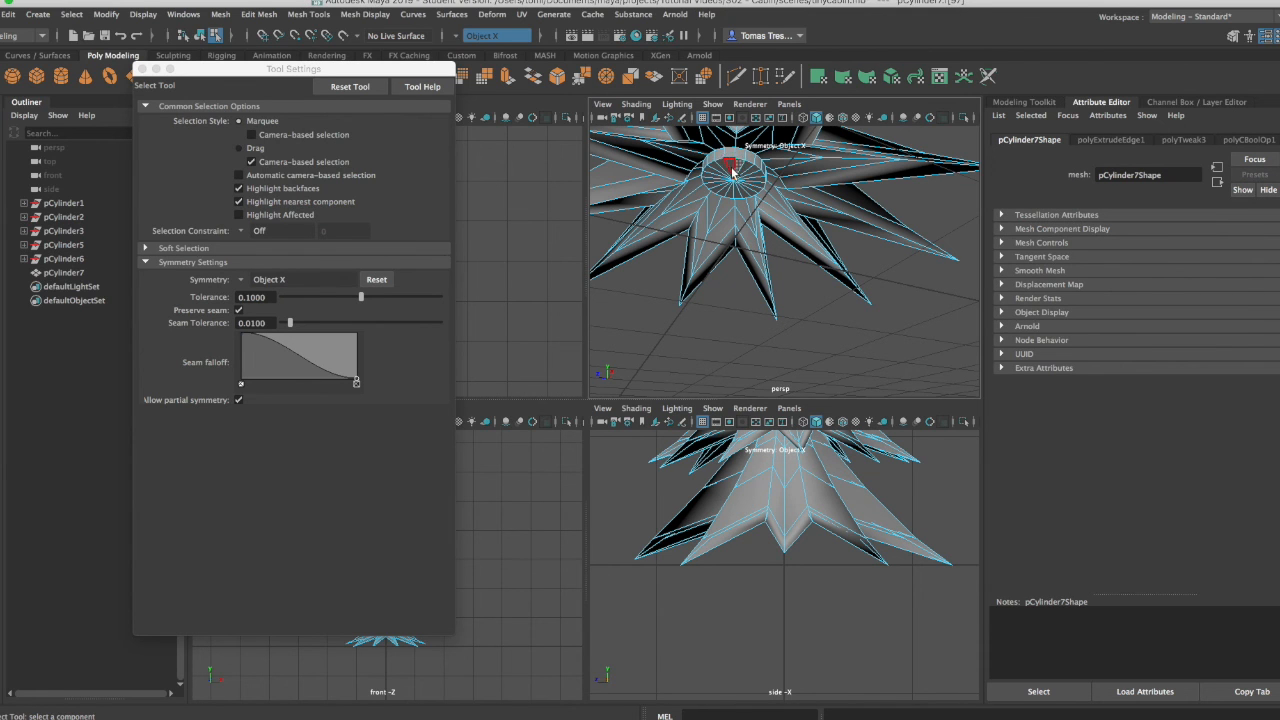
{"action": "left_click", "coordinate": [716, 176], "text": "shift"}
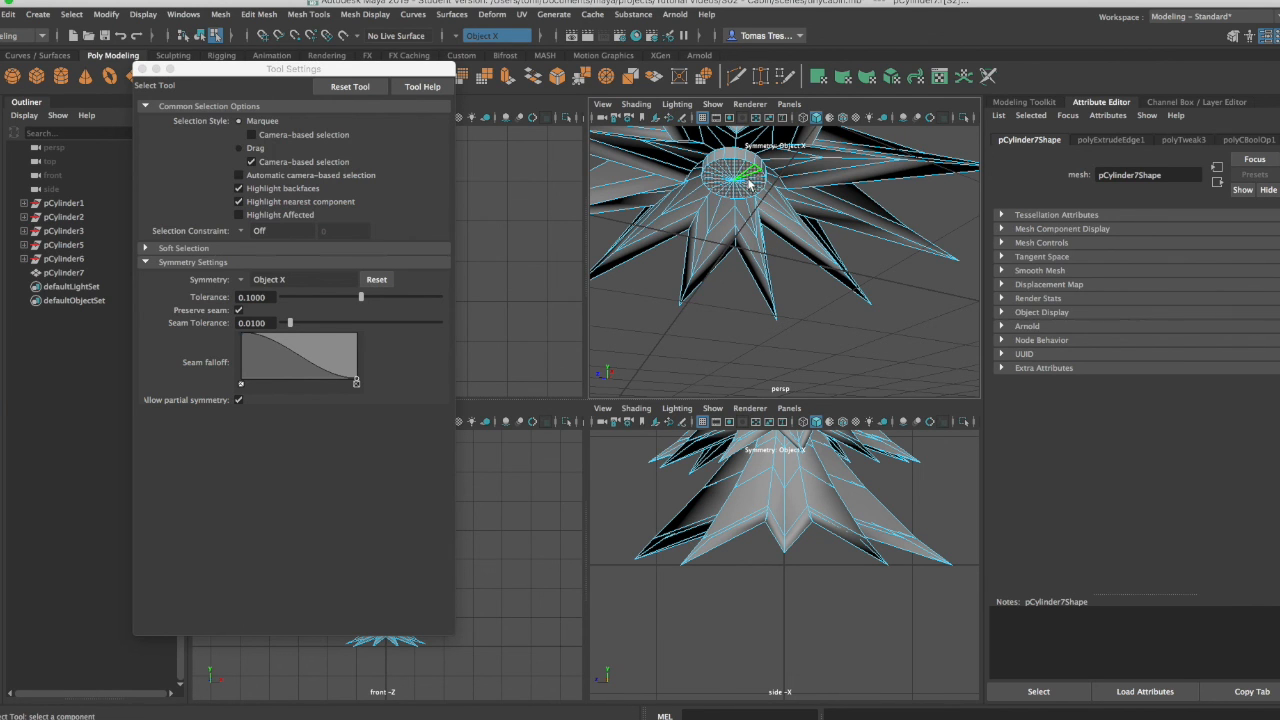
{"action": "left_click", "coordinate": [304, 15]}
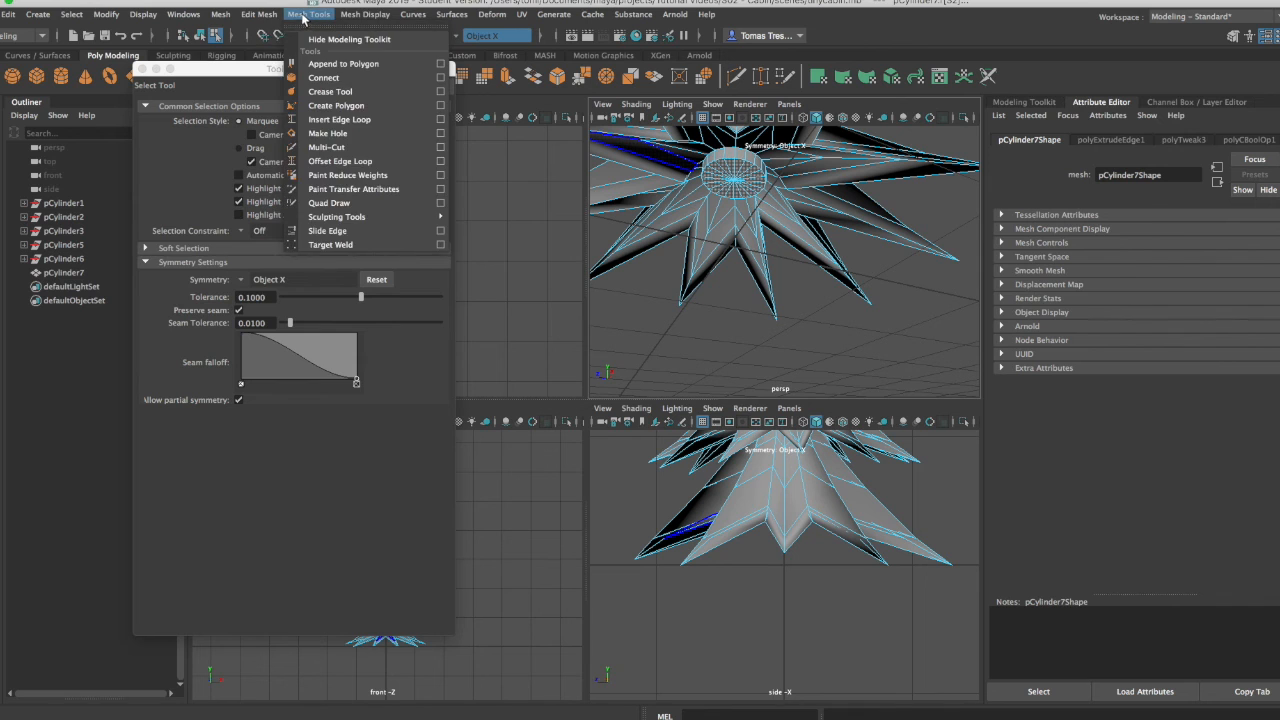
{"action": "left_click", "coordinate": [338, 143]}
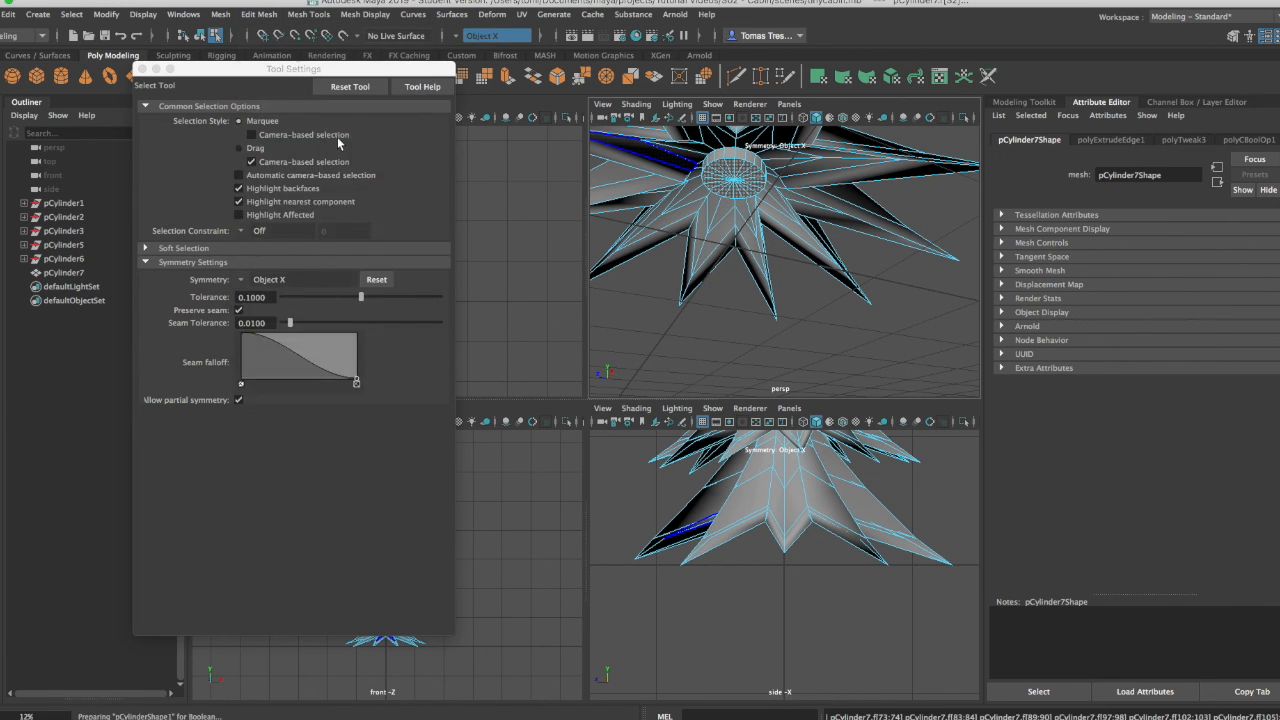
{"action": "left_click_drag", "start_coordinate": [740, 252], "coordinate": [726, 350]}
Step: Shorten the trunk extrusion to a local Z translation of about 0.65 in the enlarged perspective view and close the tool settings
{"action": "mouse_move", "coordinate": [722, 258]}
{"action": "left_mouse_down", "text": "alt"}
{"action": "mouse_move", "coordinate": [711, 334]}
{"action": "mouse_move", "coordinate": [760, 271]}
{"action": "mouse_move", "coordinate": [746, 251]}
{"action": "left_mouse_up", "text": "alt"}
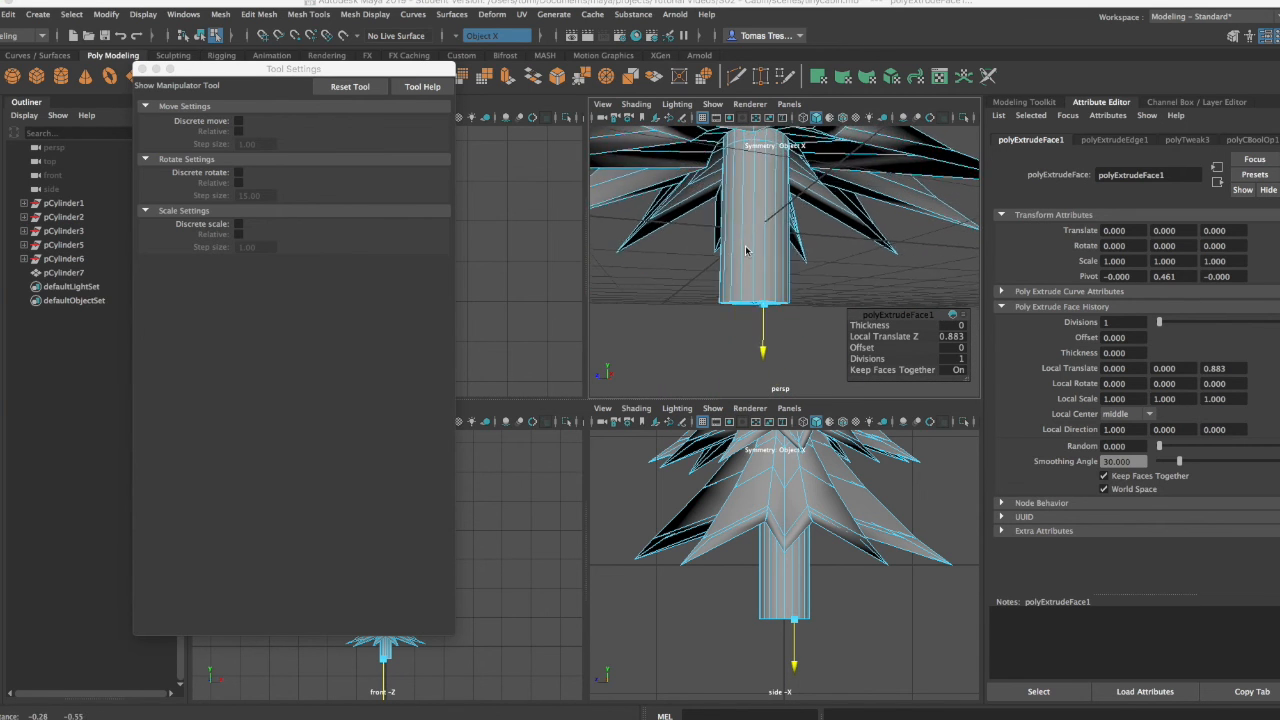
{"action": "left_click_drag", "start_coordinate": [764, 350], "coordinate": [762, 338]}
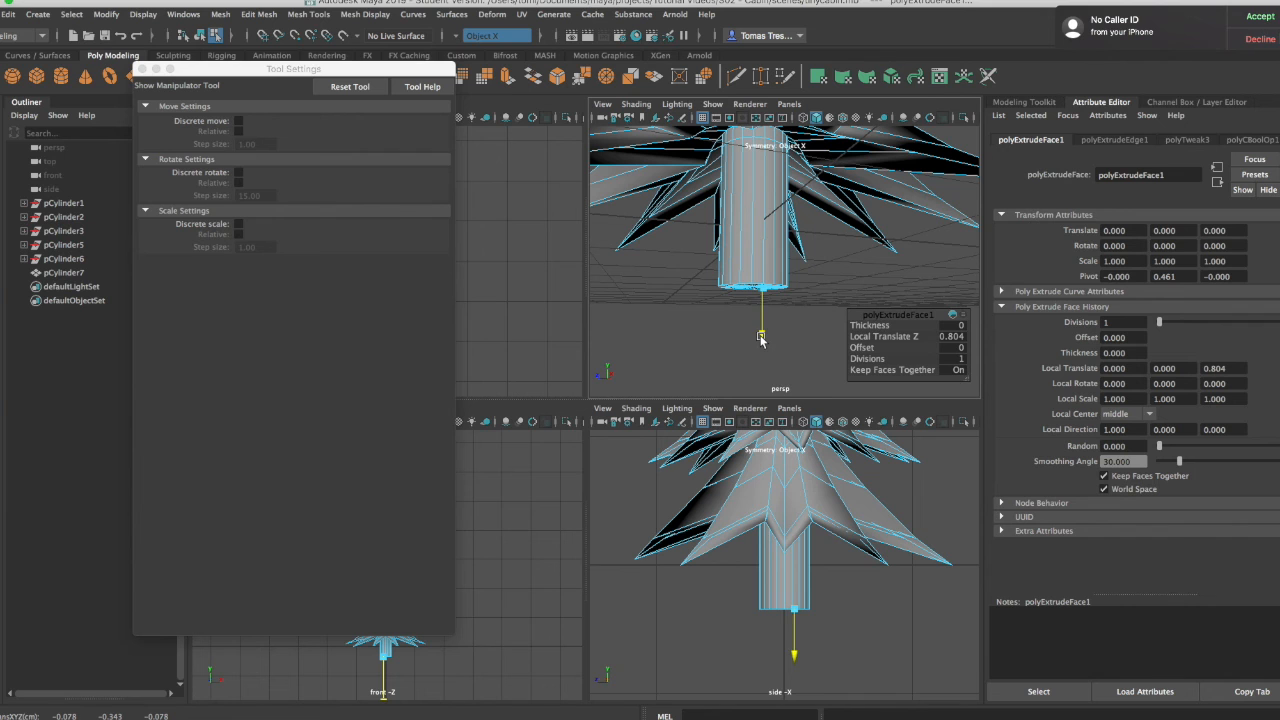
{"action": "left_click_drag", "start_coordinate": [760, 333], "coordinate": [763, 275]}
{"action": "key", "text": "space"}
{"action": "left_click_drag", "start_coordinate": [614, 323], "coordinate": [640, 366], "text": "alt"}
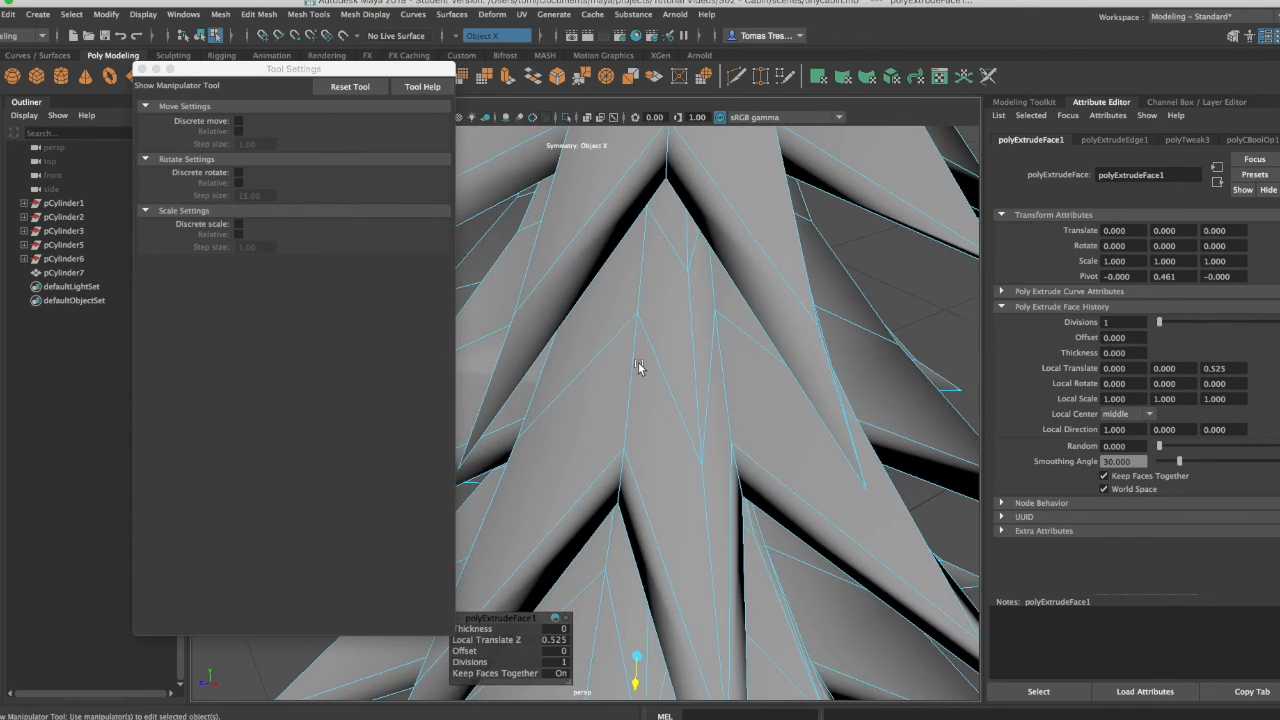
{"action": "scroll", "coordinate": [640, 366], "scroll_direction": "down", "scroll_amount": 3}
{"action": "scroll", "coordinate": [640, 366], "scroll_direction": "down", "scroll_amount": 1}
{"action": "left_click_drag", "start_coordinate": [662, 470], "coordinate": [687, 325], "text": "alt"}
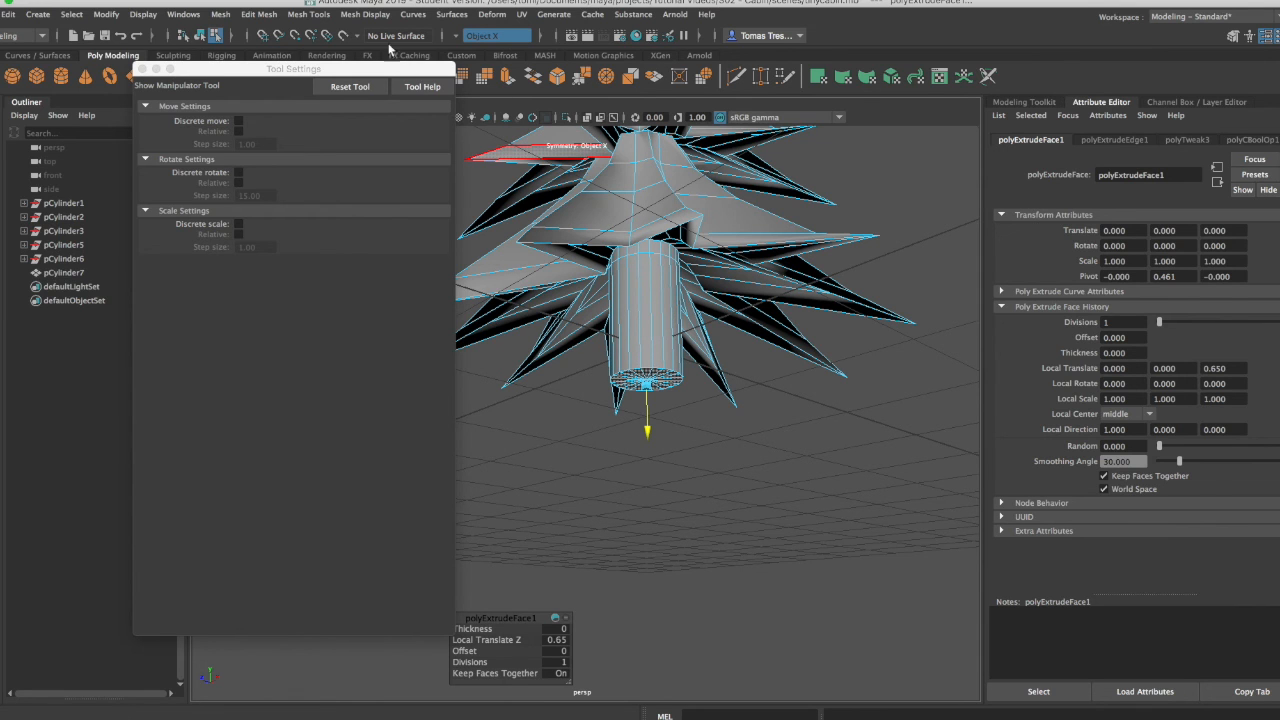
{"action": "left_click", "coordinate": [142, 69]}
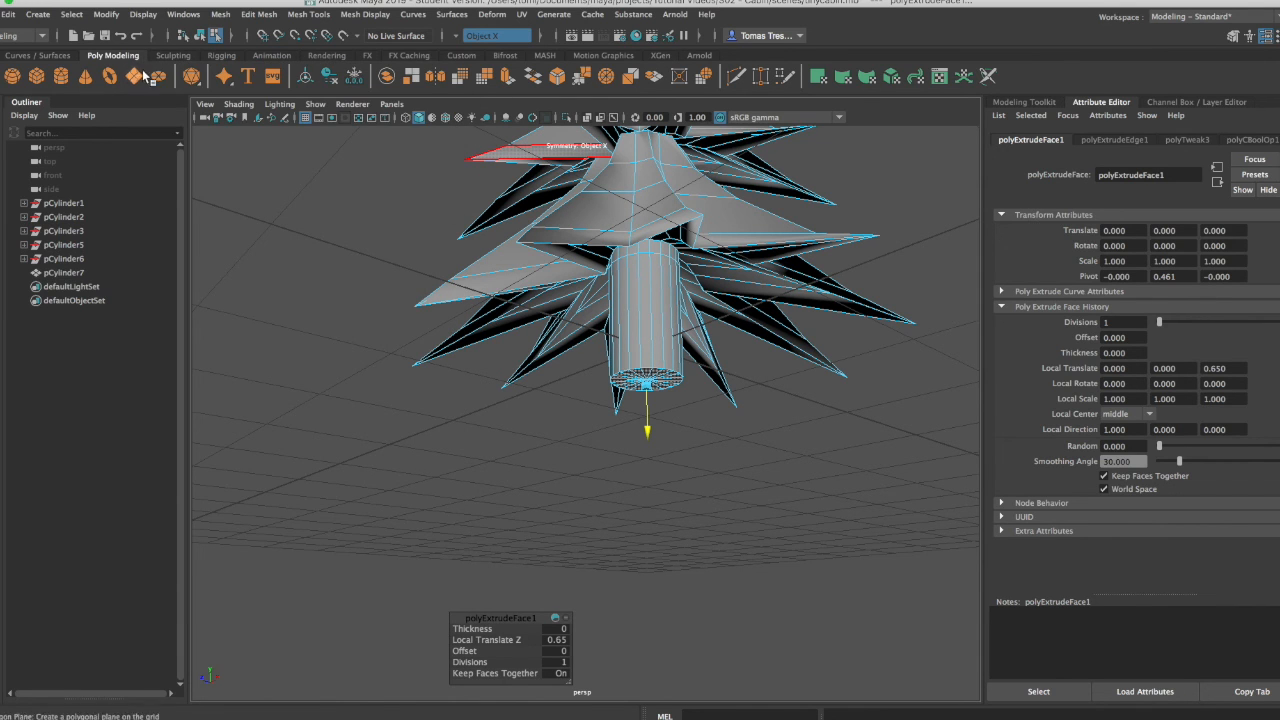
Step: Try reversing the normals with the extruded trunk end faces selected, and undo it
{"action": "left_click", "coordinate": [355, 15]}
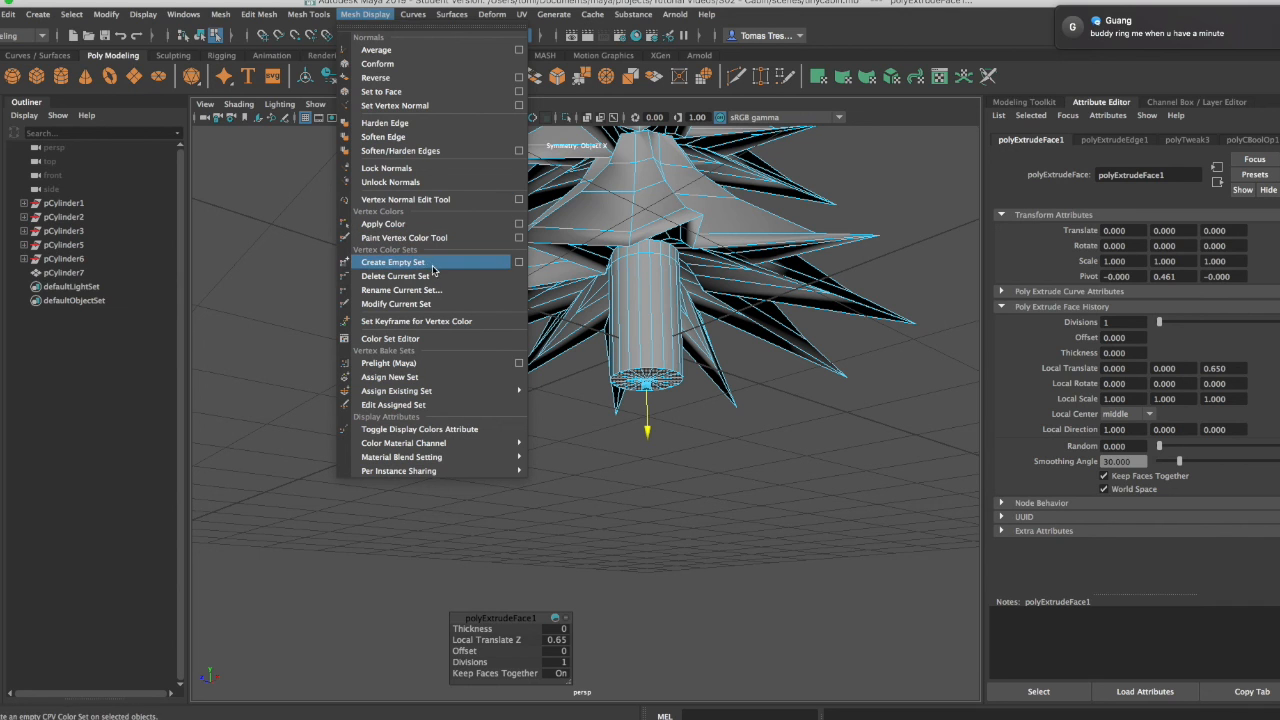
{"action": "left_click", "coordinate": [405, 79]}
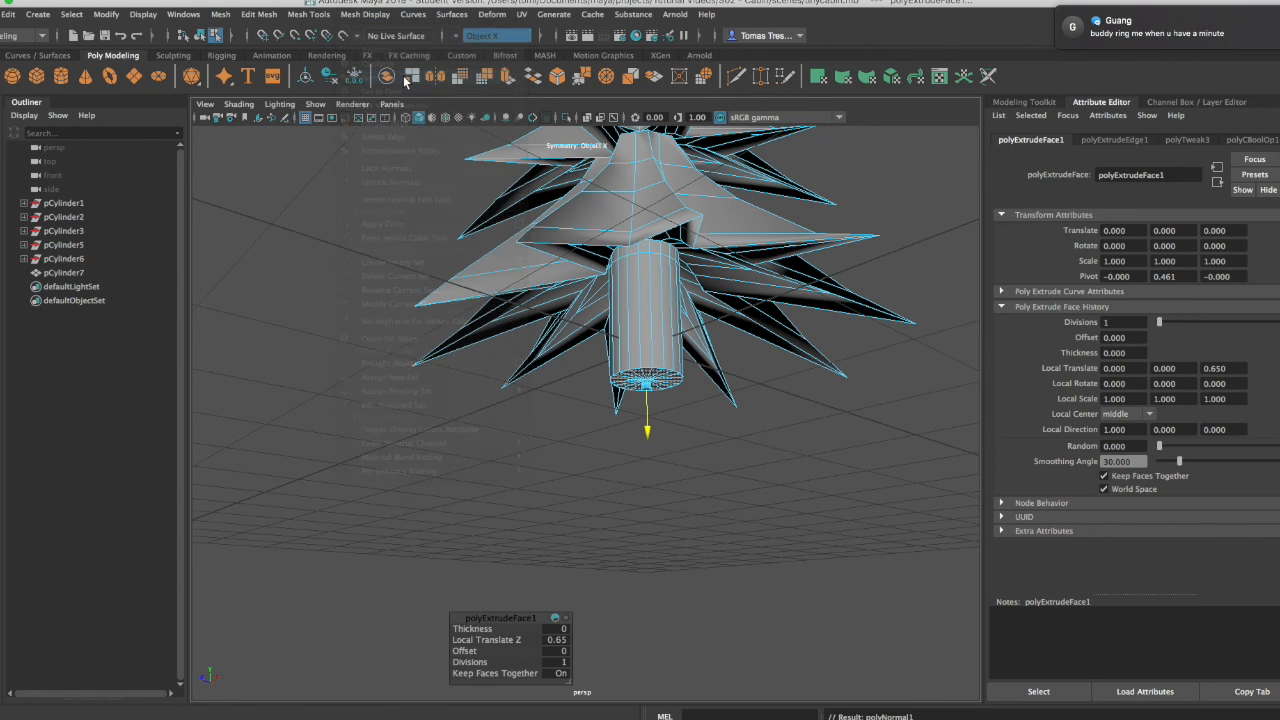
{"action": "key", "text": "ctrl+z"}
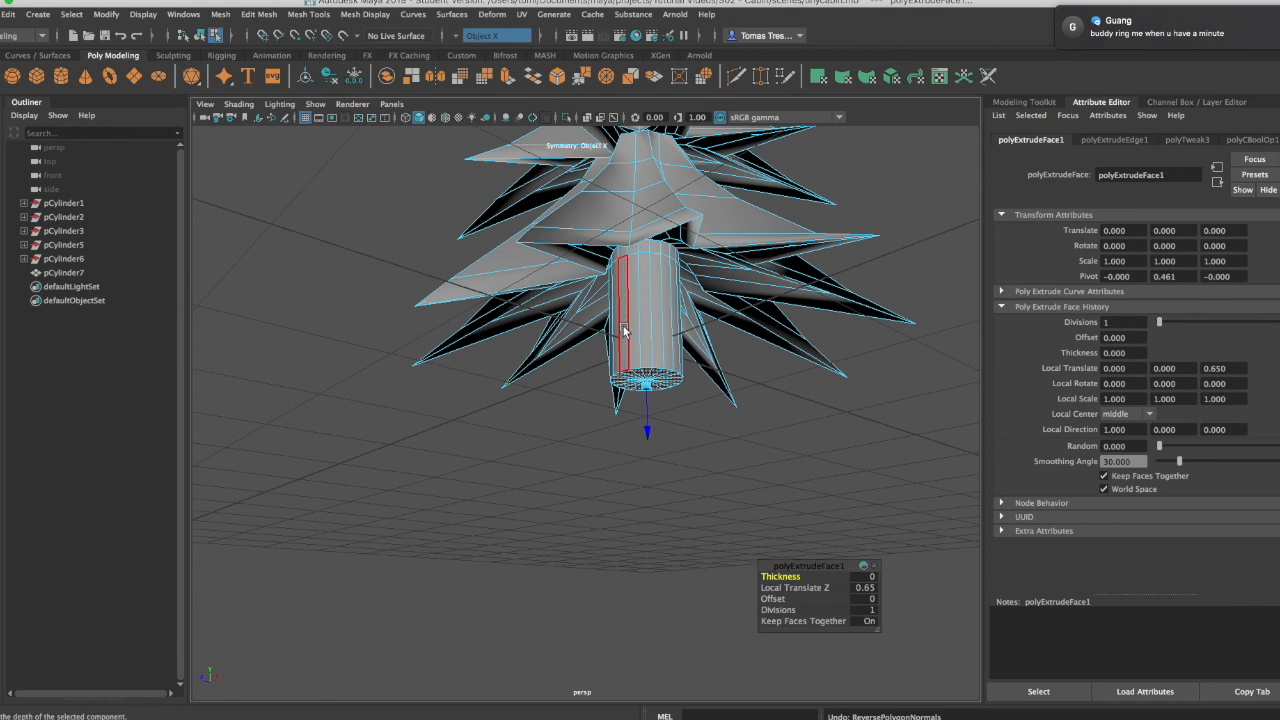
Step: Select the trunk's side faces and reverse their normals
{"action": "left_click", "coordinate": [630, 323]}
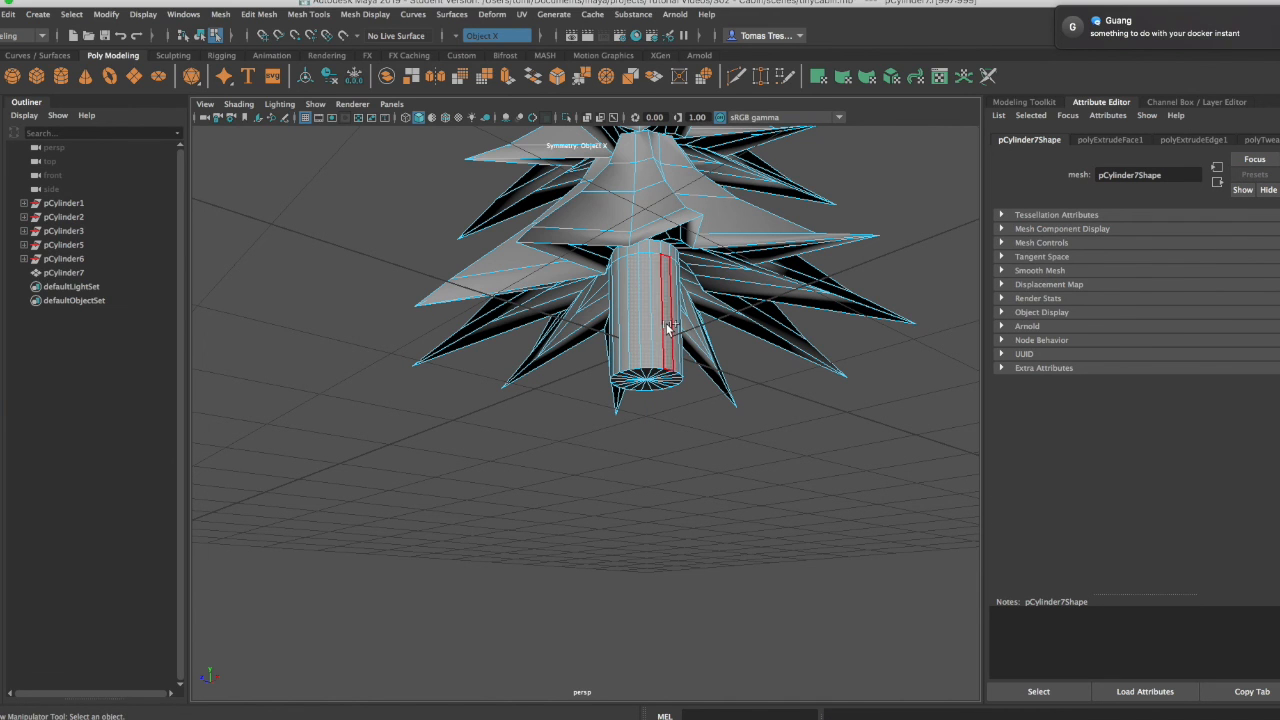
{"action": "left_click", "coordinate": [623, 322]}
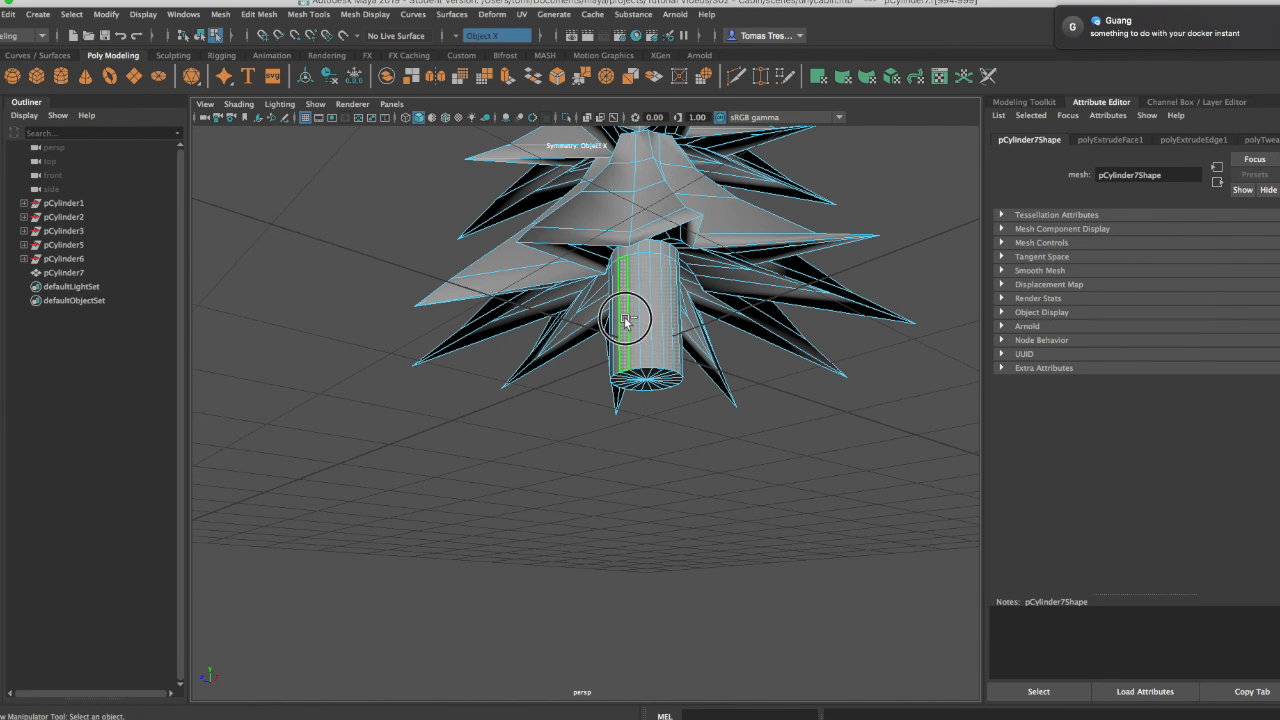
{"action": "left_click", "coordinate": [311, 17]}
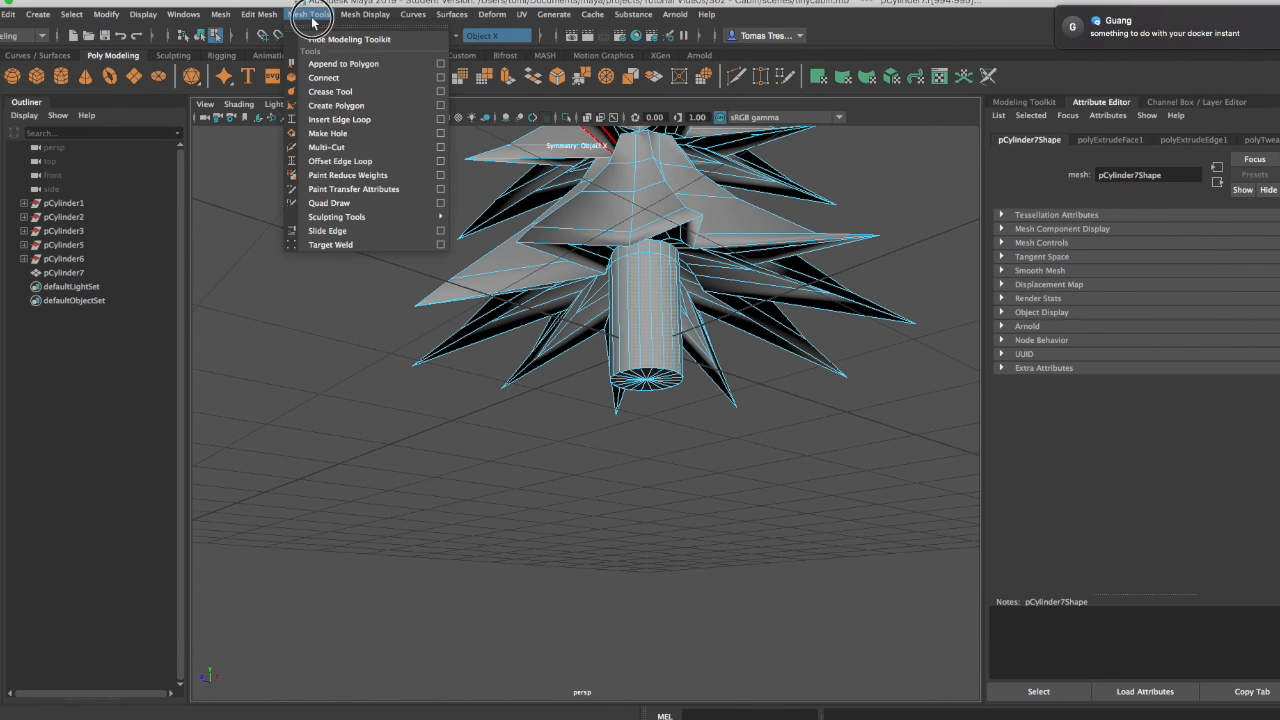
{"action": "mouse_move", "coordinate": [365, 14]}
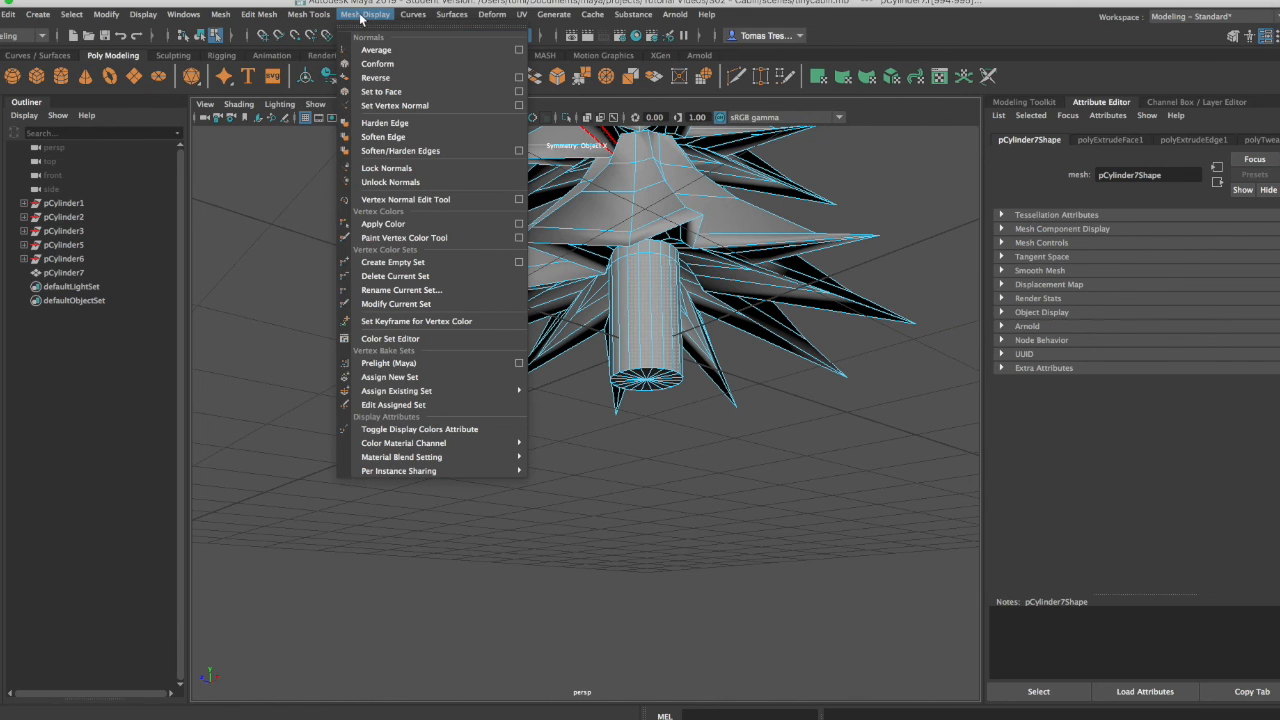
{"action": "left_click", "coordinate": [398, 78]}
Step: Restore the selection of the trunk's side faces, reverse their normals back, and clear the selection to check the whole tree
{"action": "left_click", "coordinate": [654, 284]}
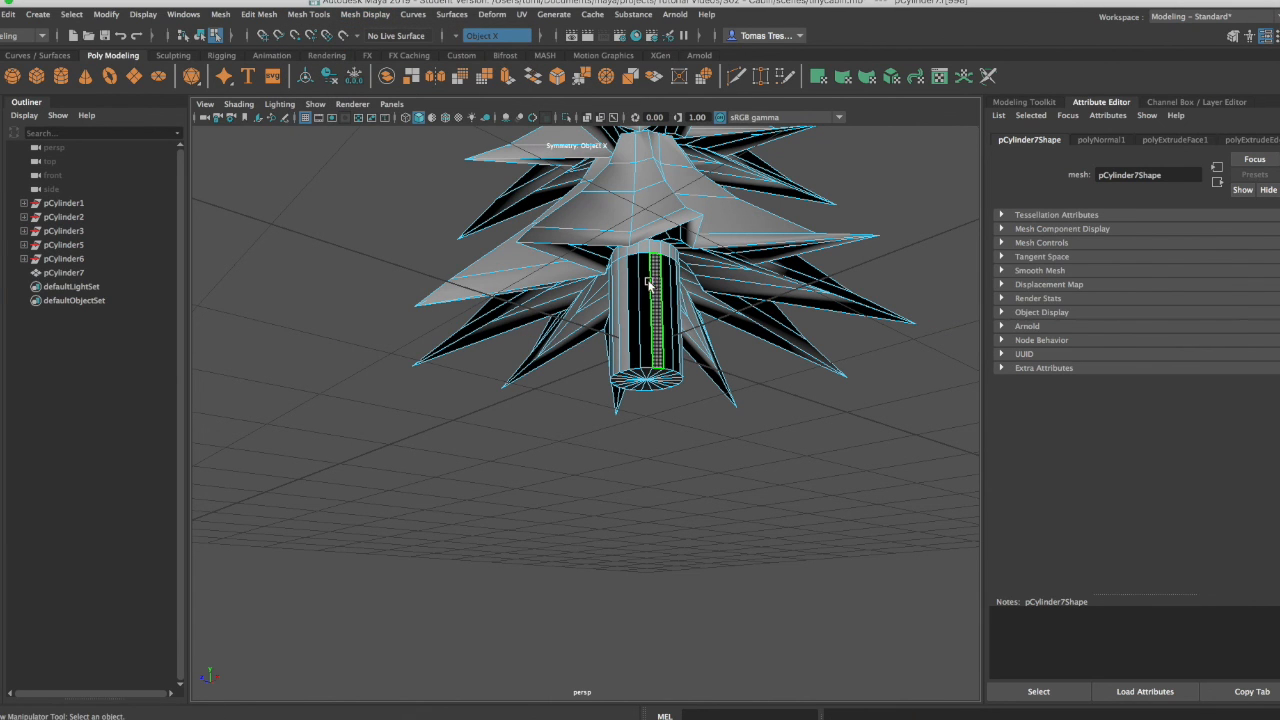
{"action": "key", "text": "ctrl+z"}
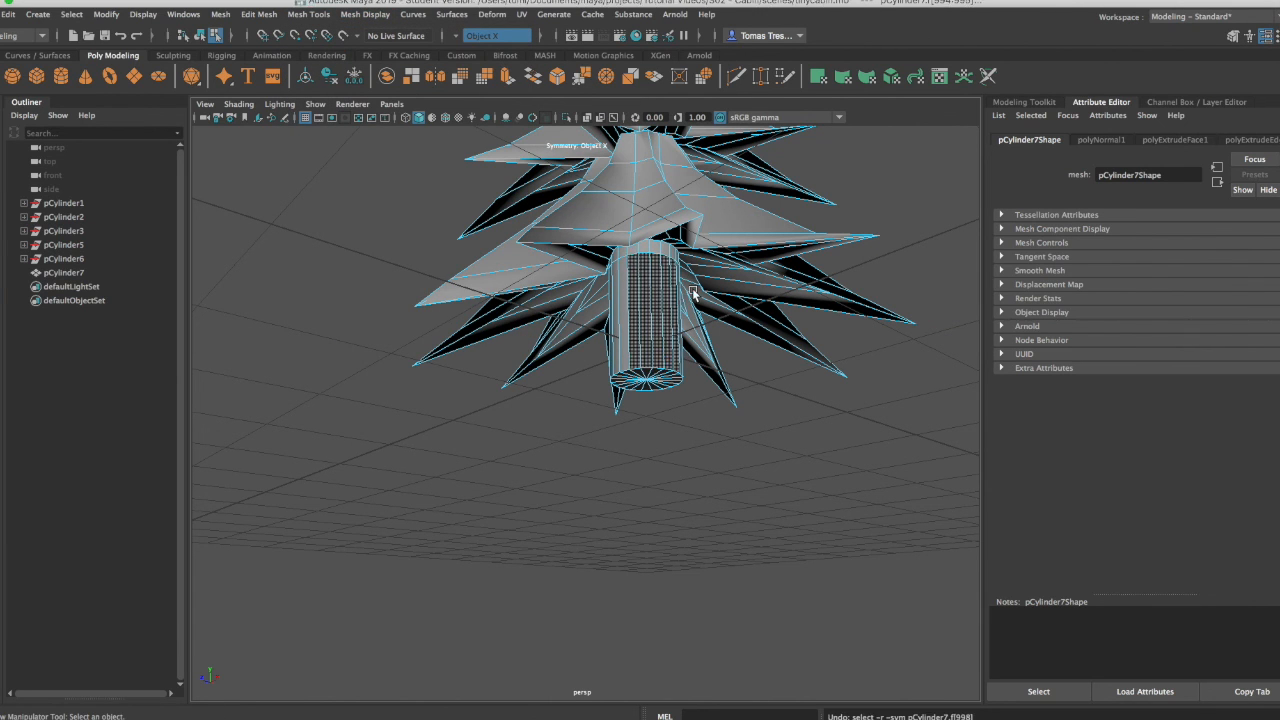
{"action": "left_click", "coordinate": [309, 15]}
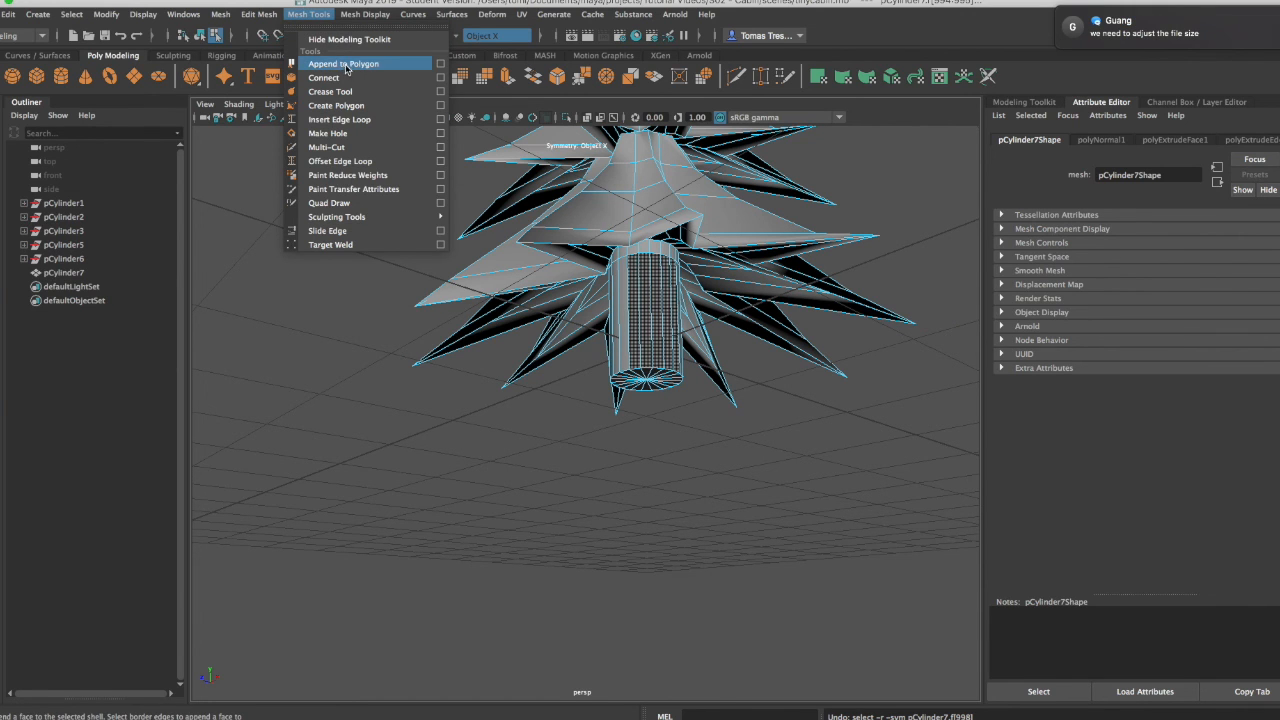
{"action": "mouse_move", "coordinate": [365, 14]}
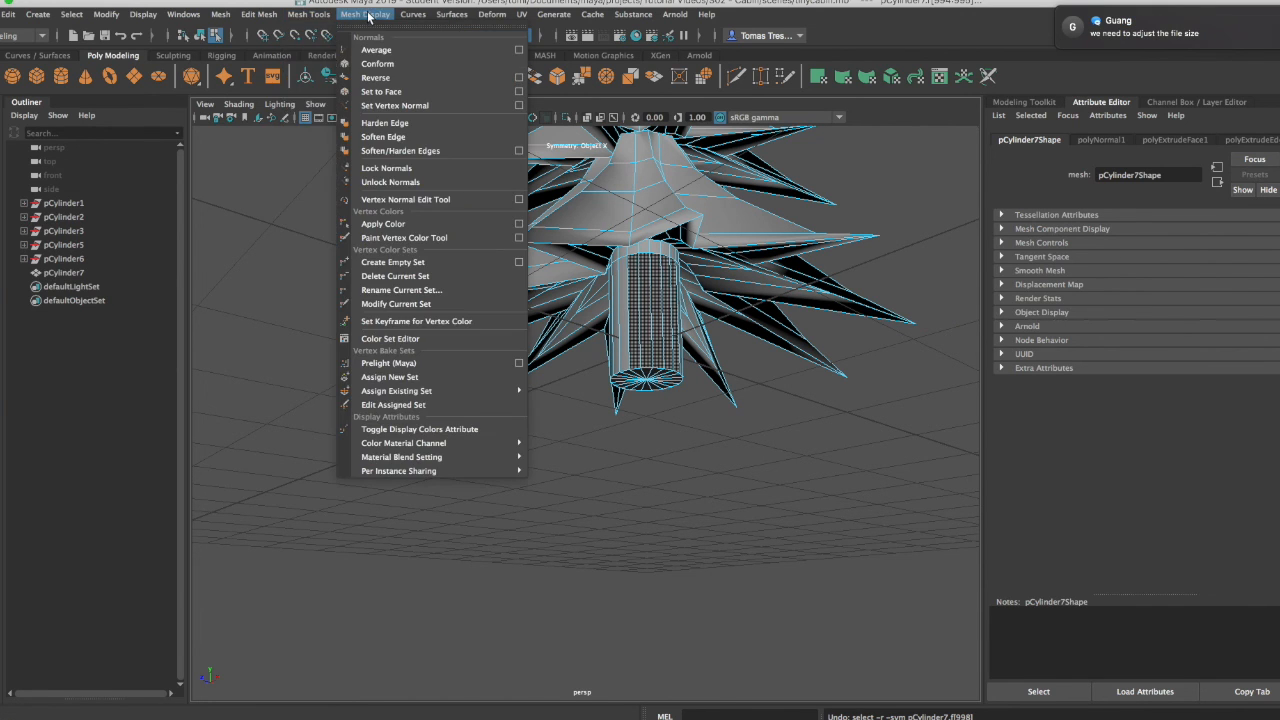
{"action": "left_click", "coordinate": [393, 78]}
{"action": "left_click", "coordinate": [675, 437]}
{"action": "left_click_drag", "start_coordinate": [657, 389], "coordinate": [629, 392], "text": "alt"}
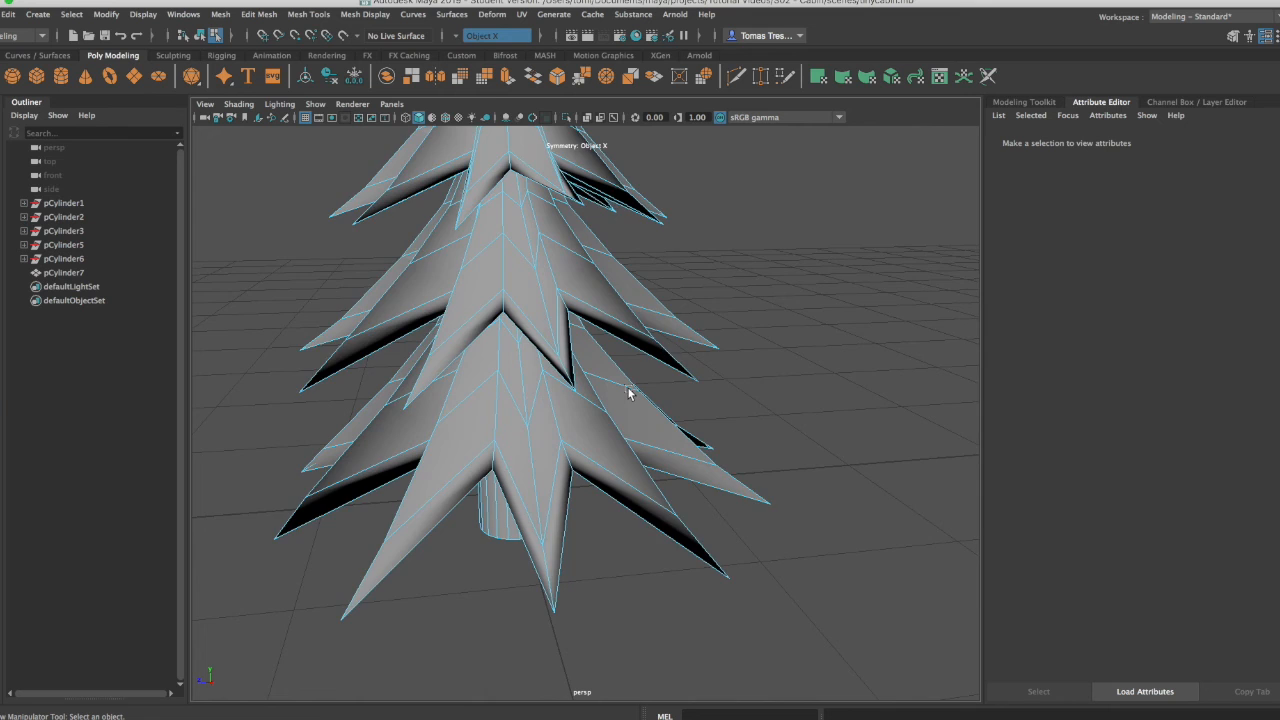
{"action": "scroll", "coordinate": [629, 392], "scroll_direction": "down", "scroll_amount": 5}
{"action": "scroll", "coordinate": [628, 390], "scroll_direction": "up", "scroll_amount": 3}
{"action": "middle_click_drag", "start_coordinate": [722, 349], "coordinate": [620, 408], "text": "alt"}
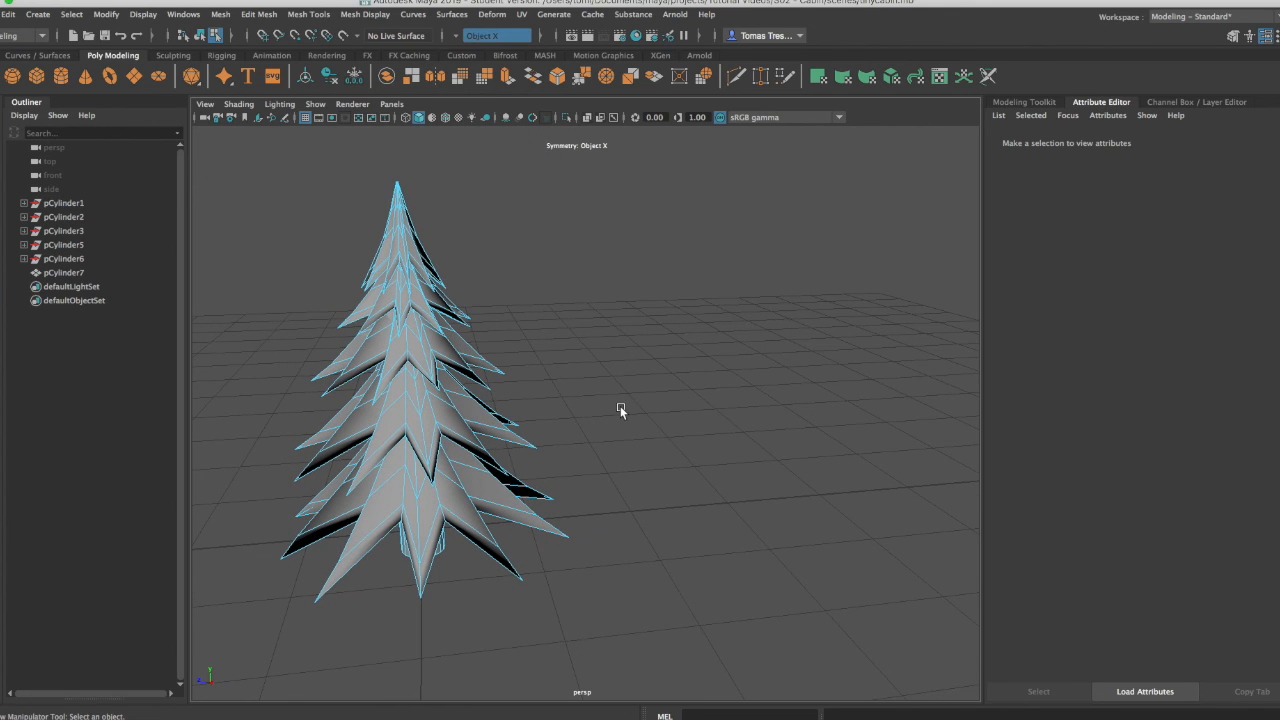